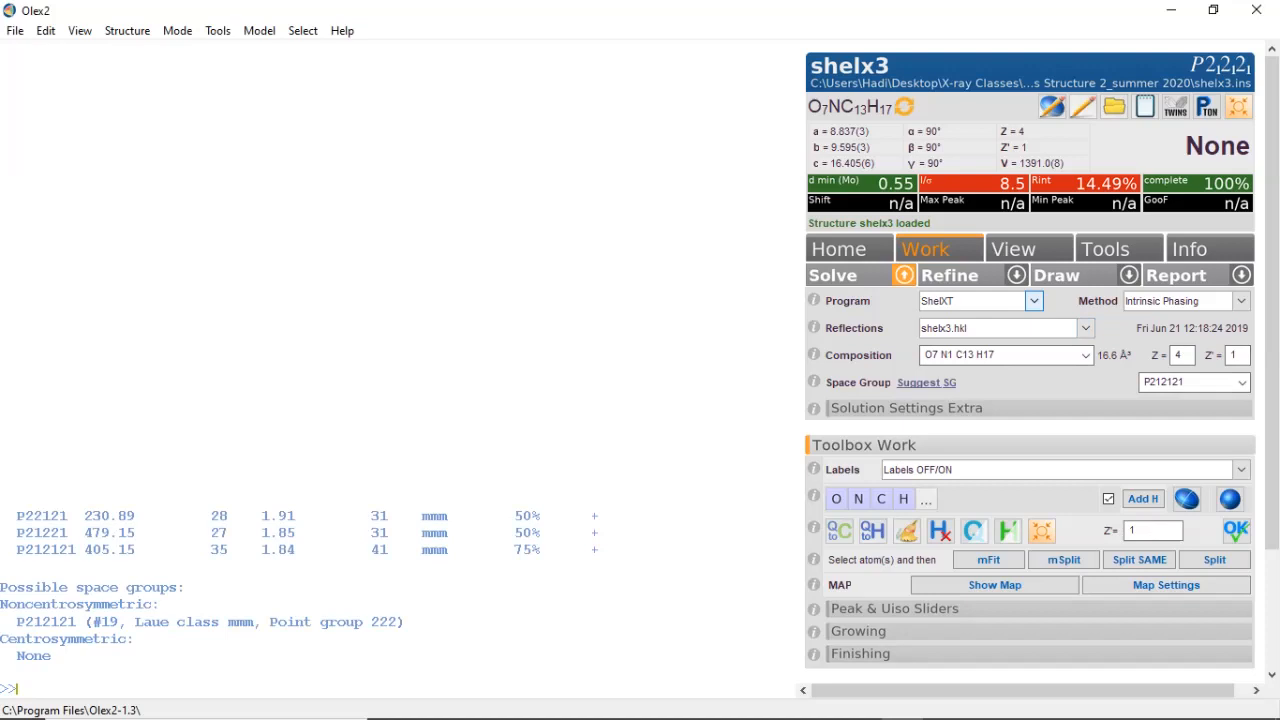
# - Switch the solution program to olex2.solve and return it to ShelXT
pyautogui.click(1033, 300)
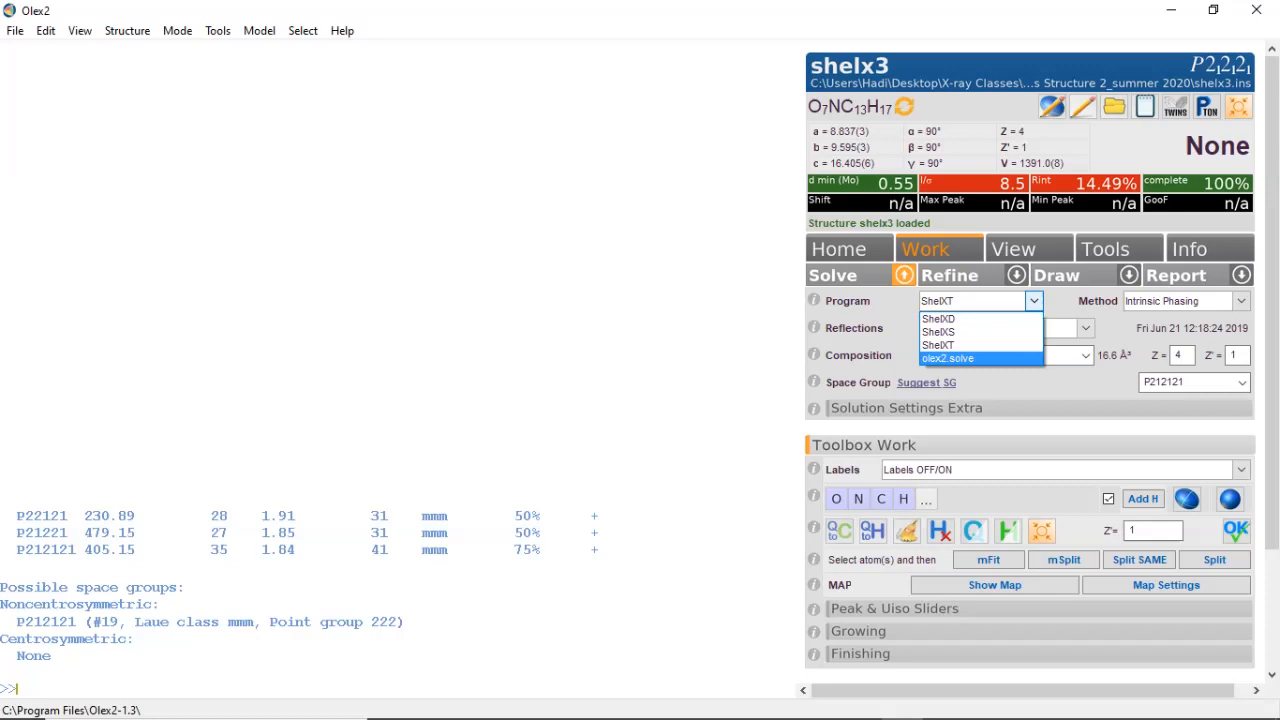
pyautogui.click(940, 345)
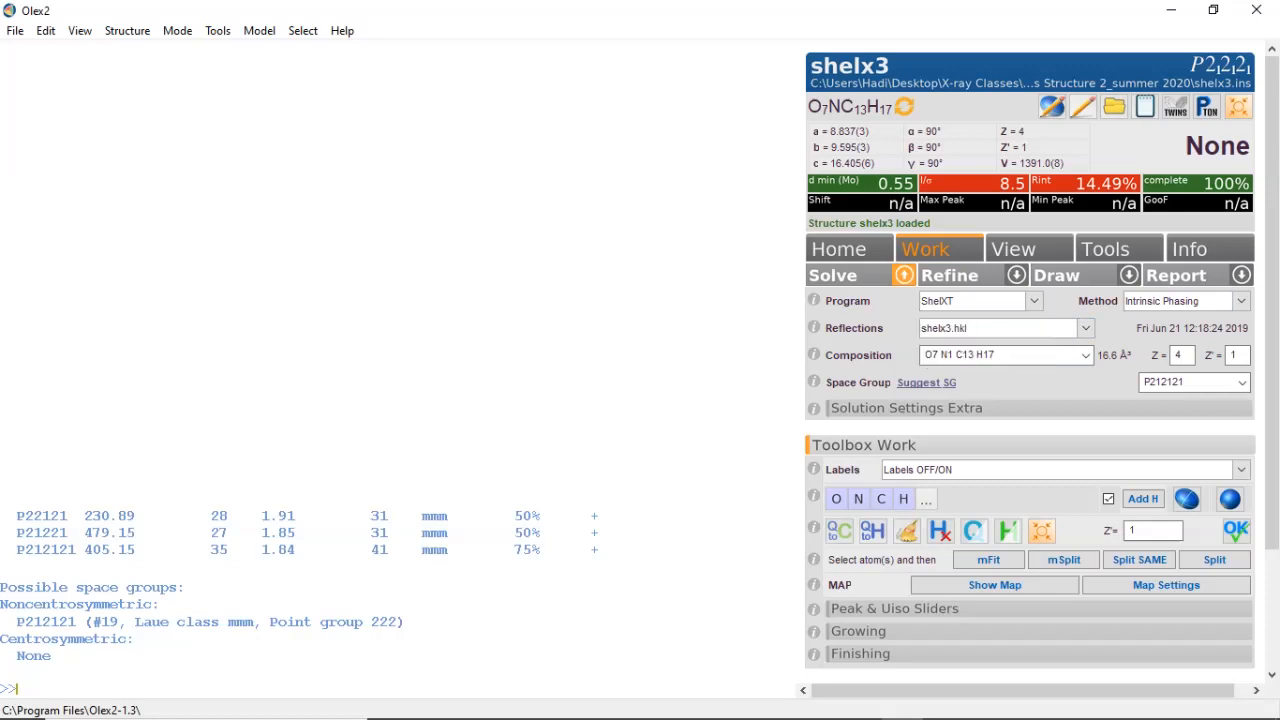
pyautogui.click(1034, 300)
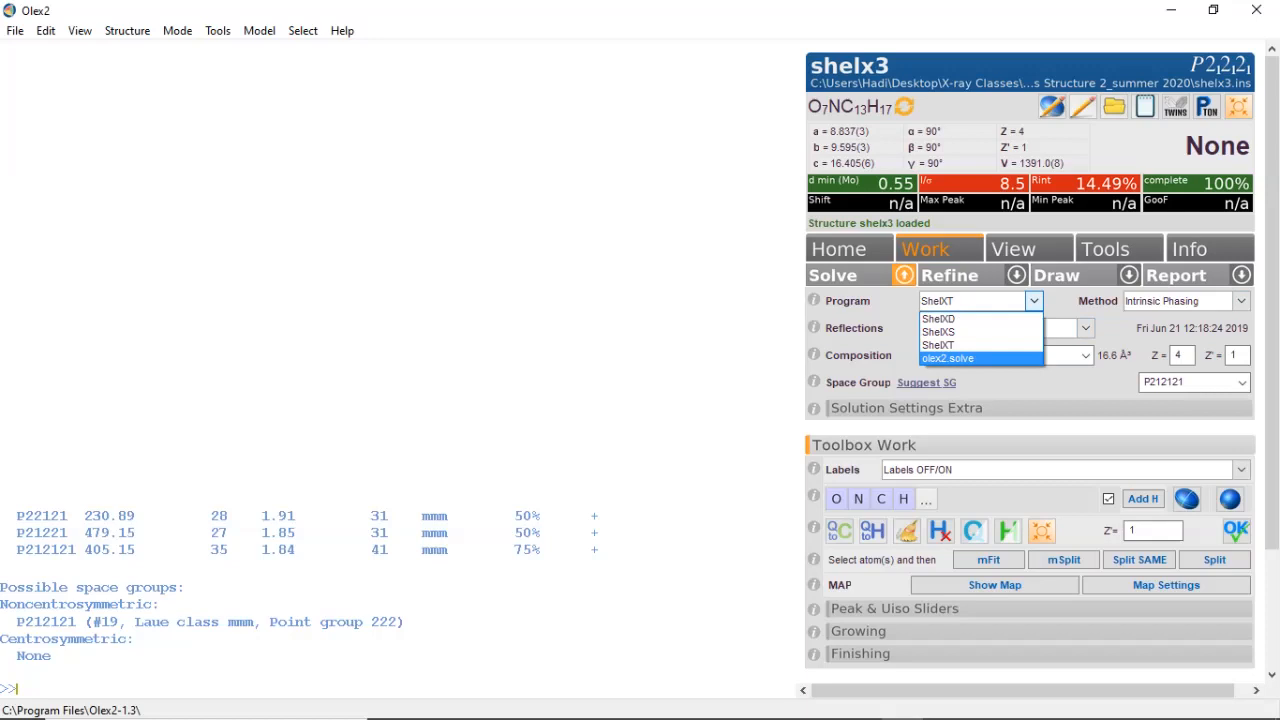
pyautogui.click(945, 359)
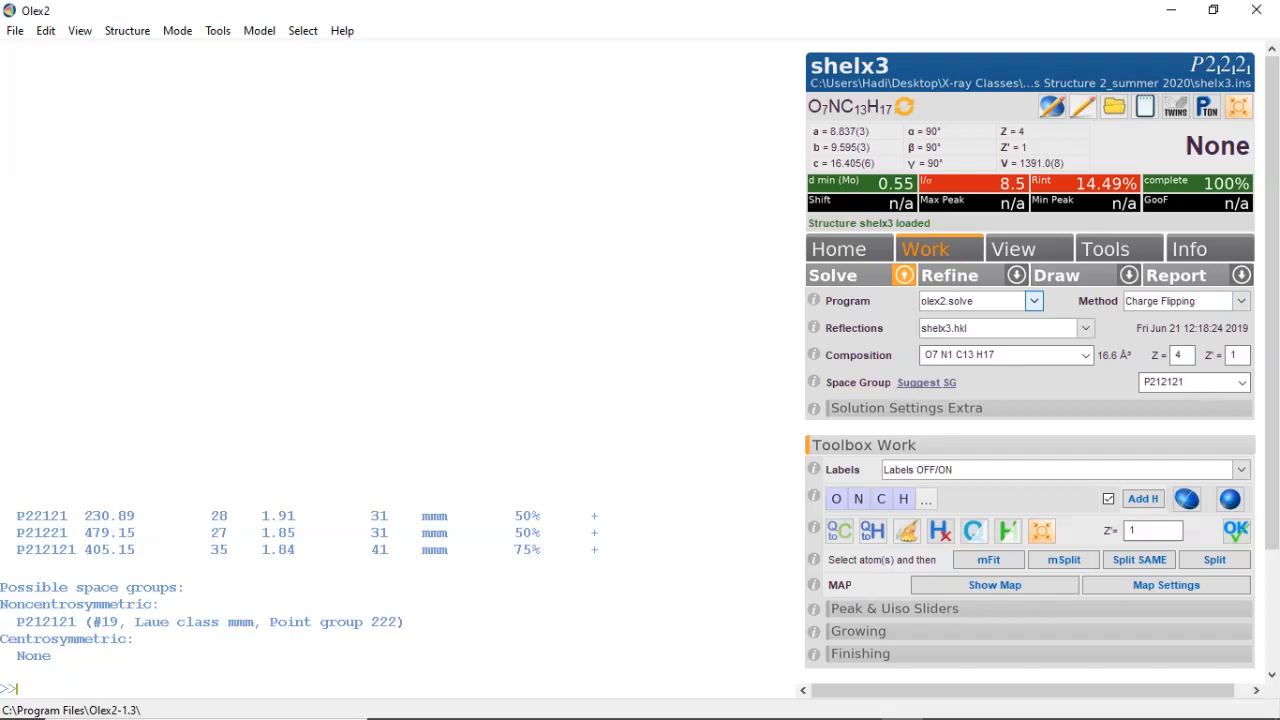
pyautogui.click(1033, 300)
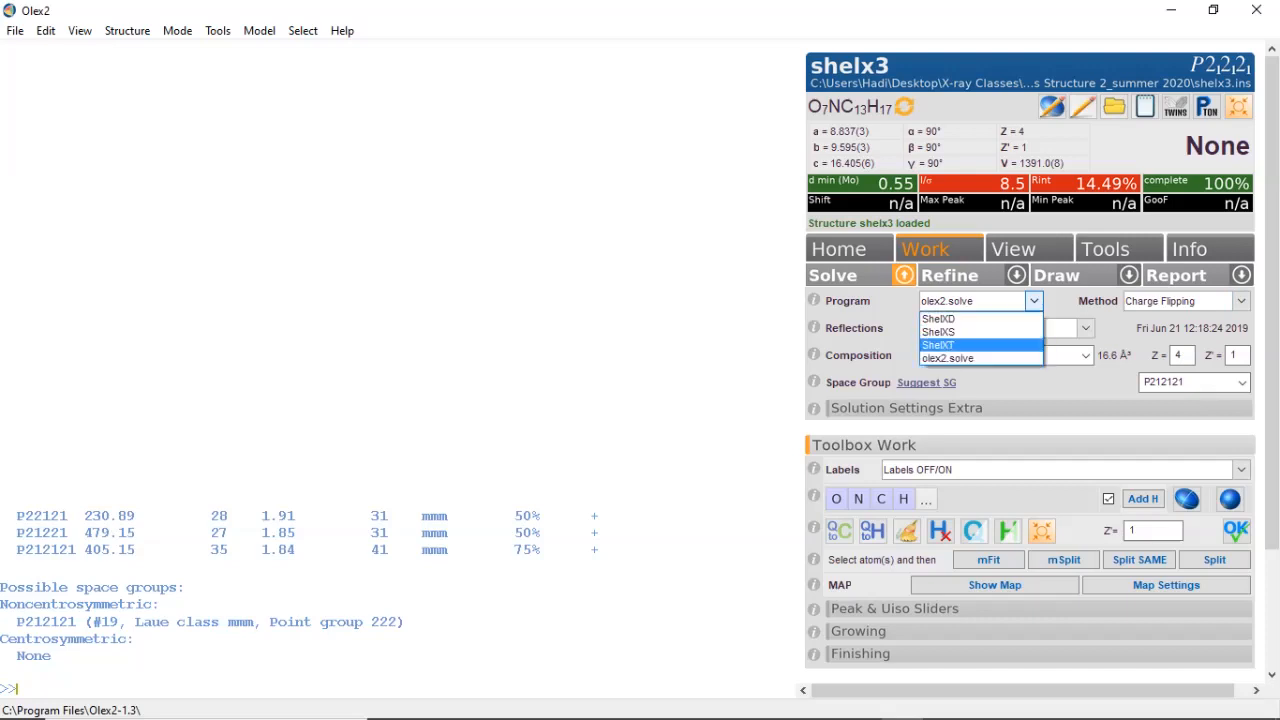
pyautogui.click(938, 344)
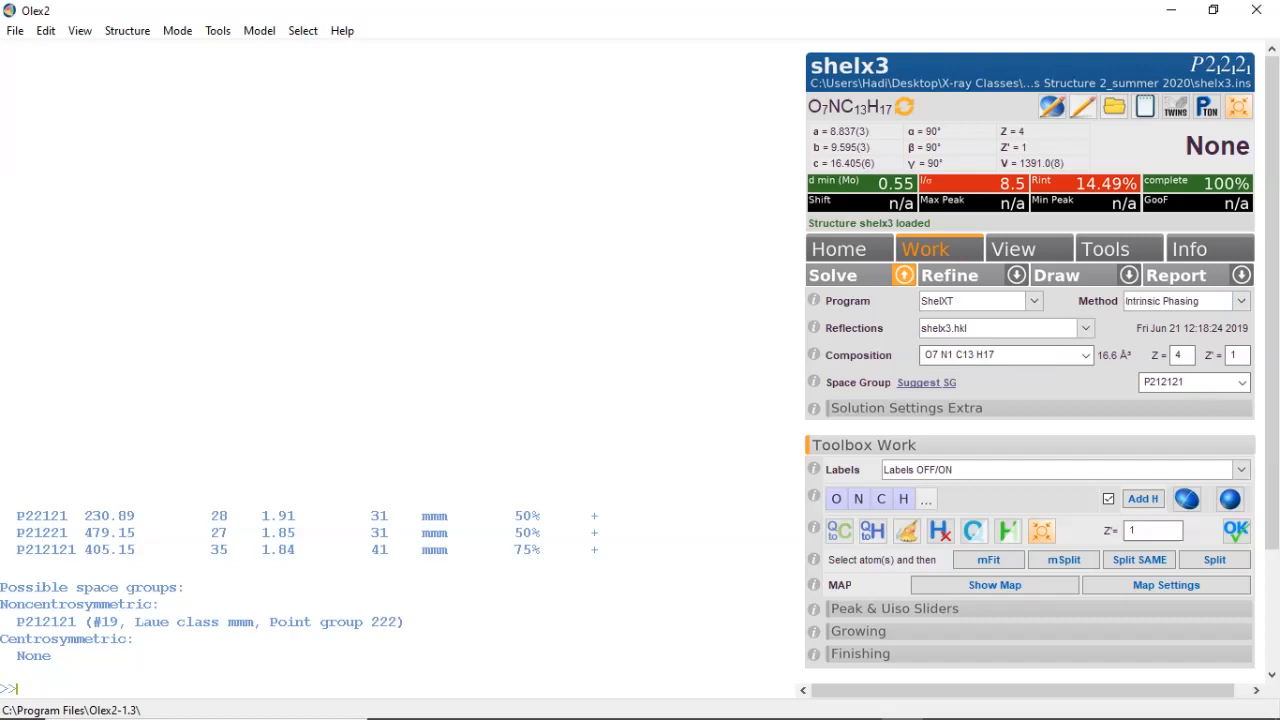
# - Review the methods available for ShelXT, switch the solution program to ShelXS and review its methods
pyautogui.click(1240, 300)
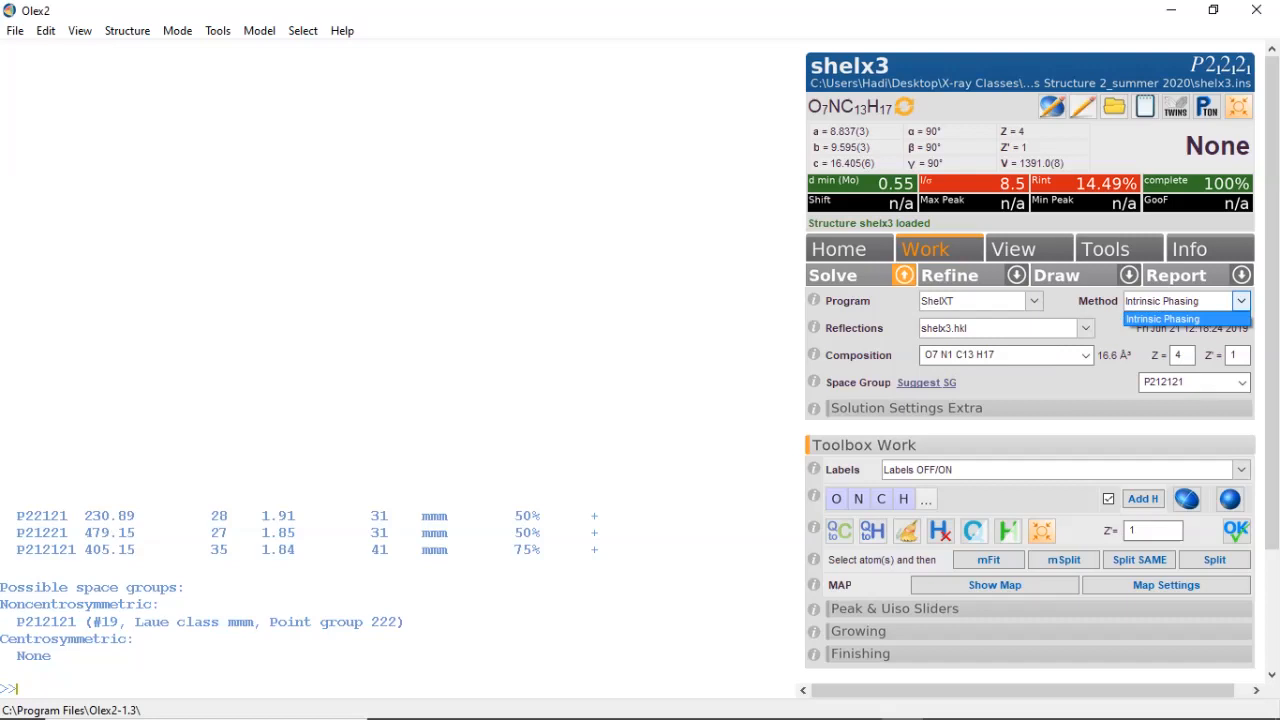
pyautogui.click(1034, 301)
pyautogui.click(1034, 301)
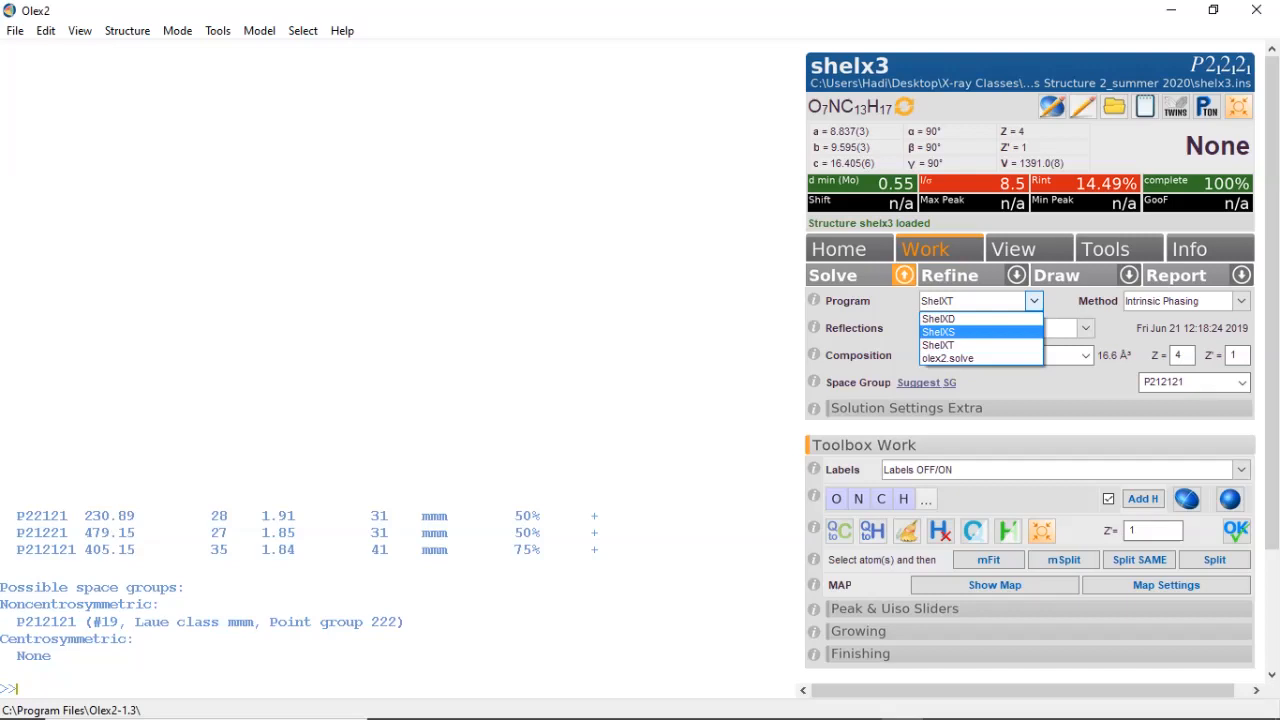
pyautogui.click(940, 331)
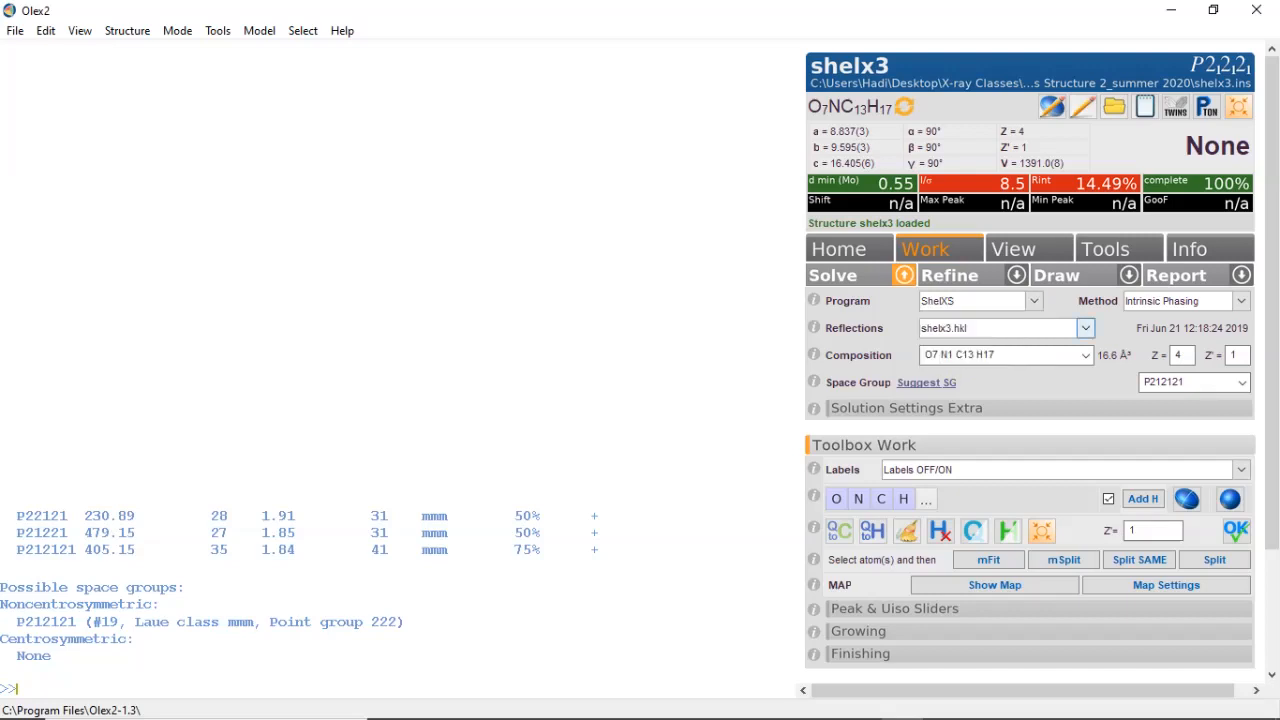
pyautogui.click(1241, 301)
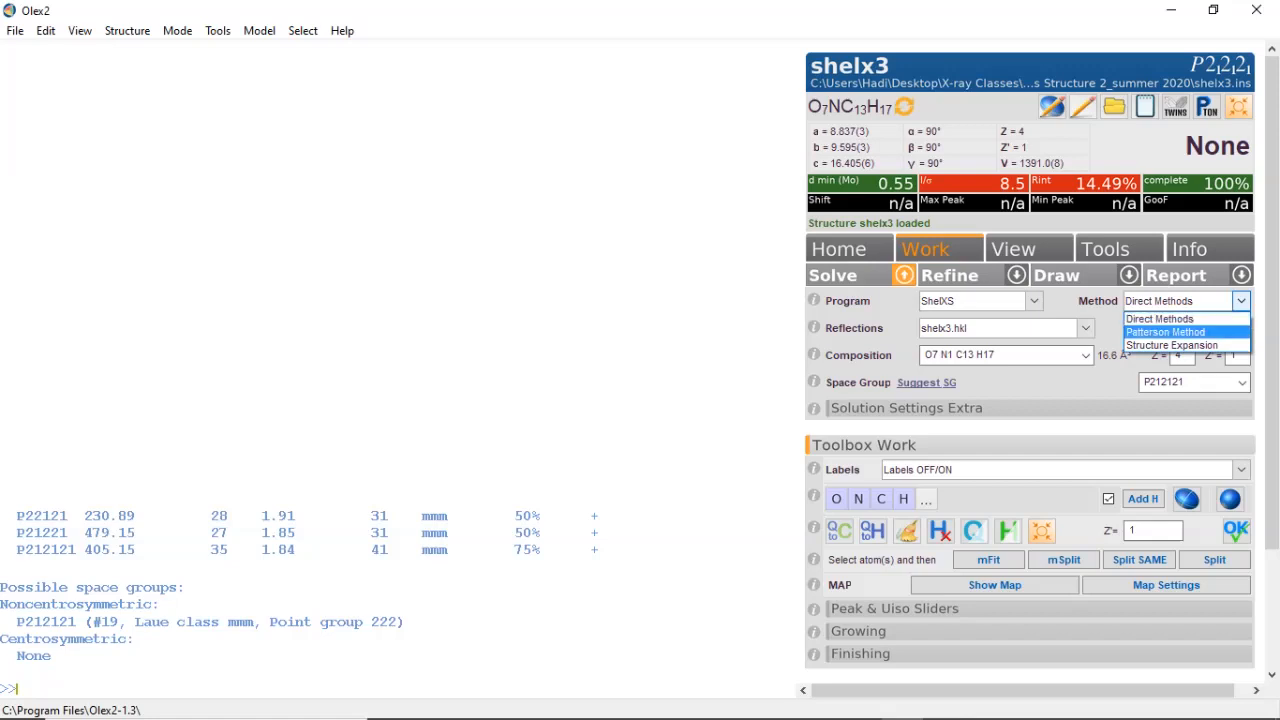
pyautogui.press('Escape')
# - Set the solution program to ShelXT with Intrinsic Phasing and solve the structure
pyautogui.click(1034, 300)
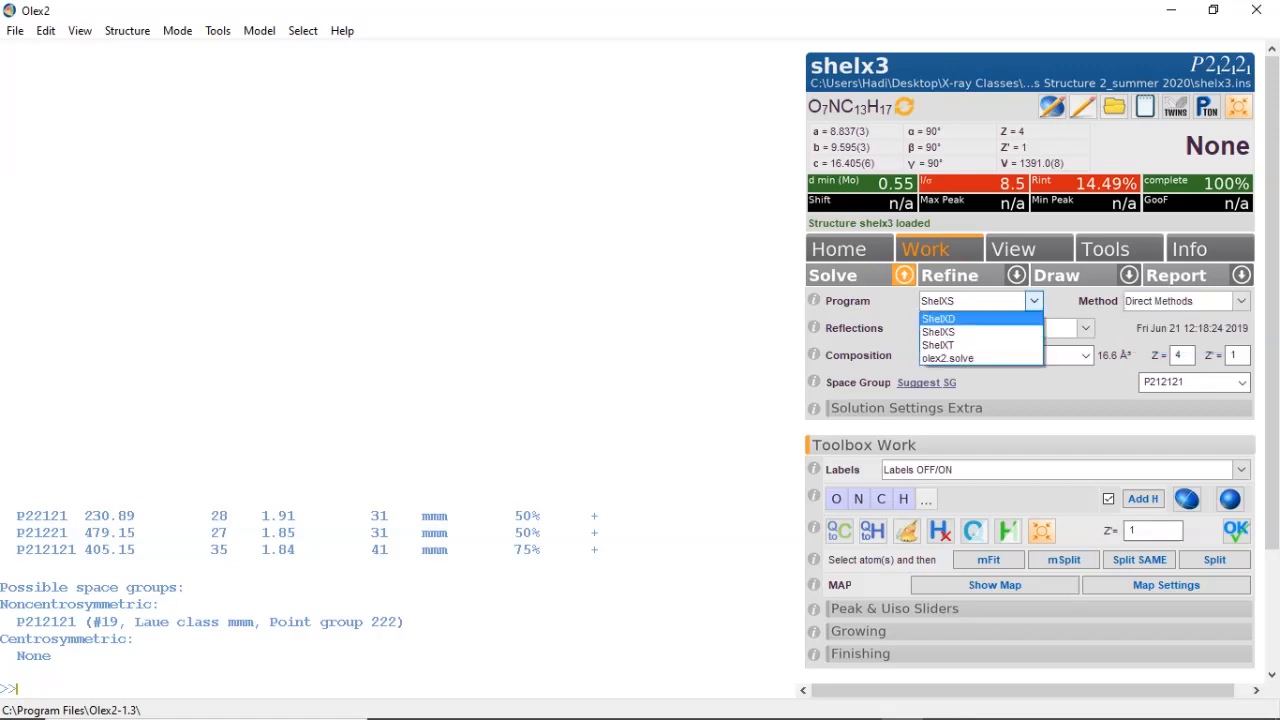
pyautogui.click(939, 345)
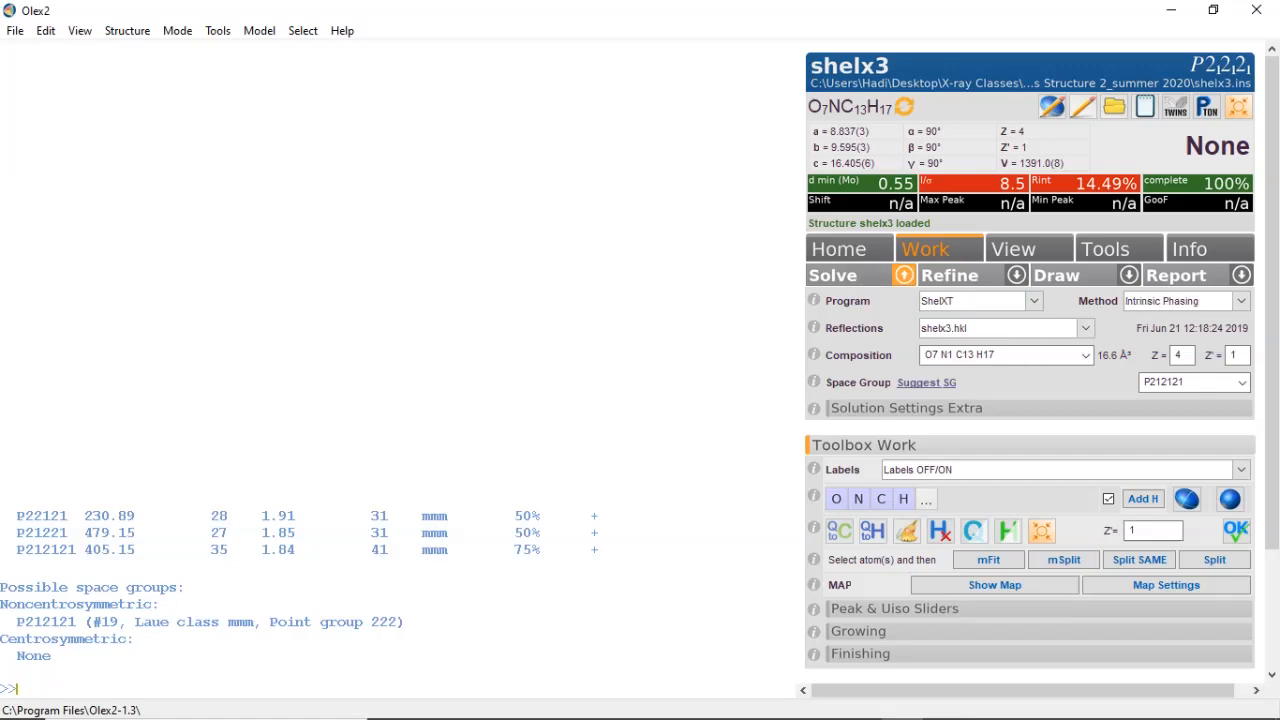
pyautogui.click(834, 276)
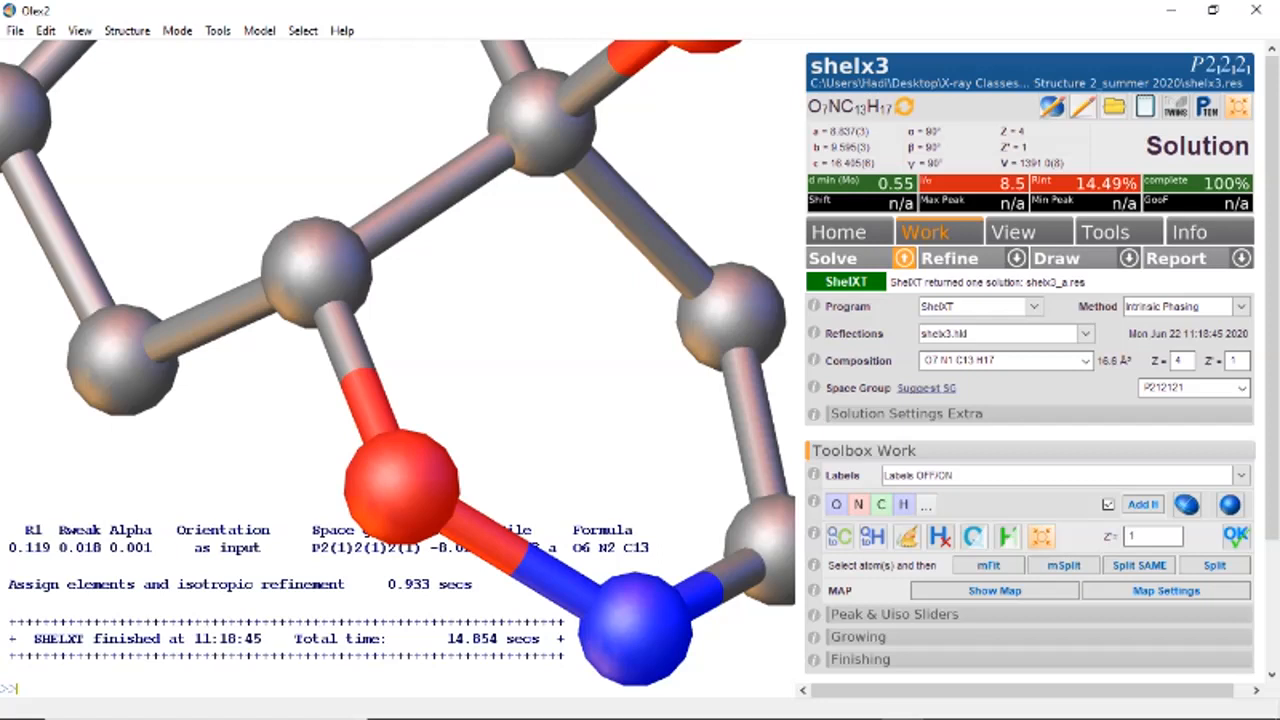
# - Examine the whole solved molecule from different orientations and check the element type options for the chain nitrogen N008
pyautogui.rightClick(475, 443)
pyautogui.moveTo(475, 443); pyautogui.dragTo(446, 322, button='right')
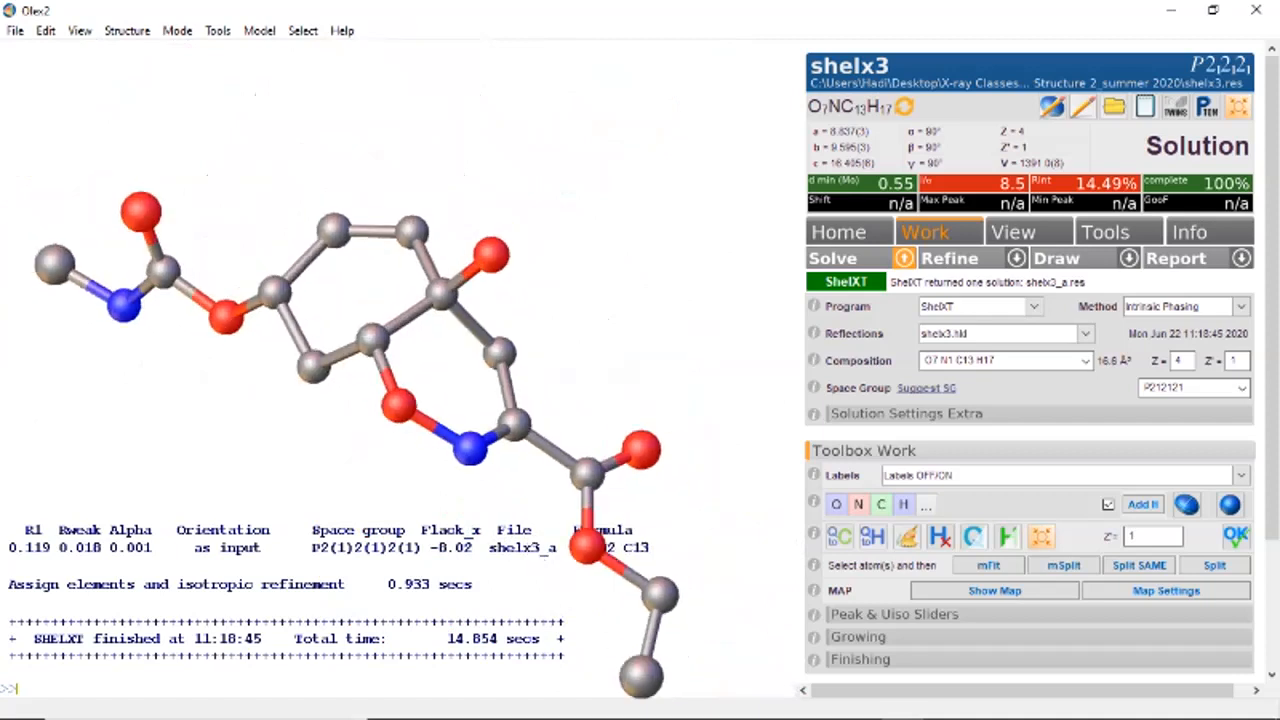
pyautogui.moveTo(446, 322)
pyautogui.mouseDown()
pyautogui.moveTo(590, 338)
pyautogui.moveTo(640, 318)
pyautogui.moveTo(545, 318)
pyautogui.moveTo(475, 290)
pyautogui.moveTo(455, 225)
pyautogui.moveTo(468, 285)
pyautogui.moveTo(450, 350)
pyautogui.moveTo(475, 325)
pyautogui.moveTo(440, 345)
pyautogui.mouseUp()
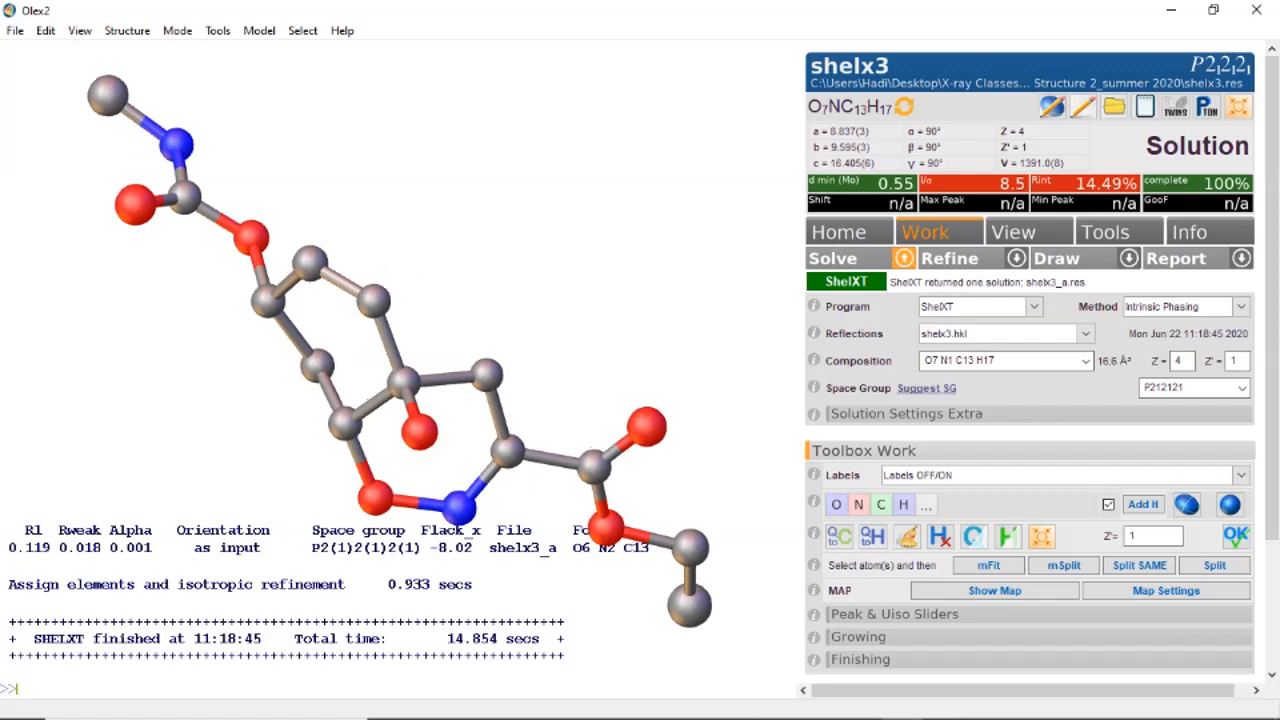
pyautogui.moveTo(590, 448); pyautogui.dragTo(590, 452)
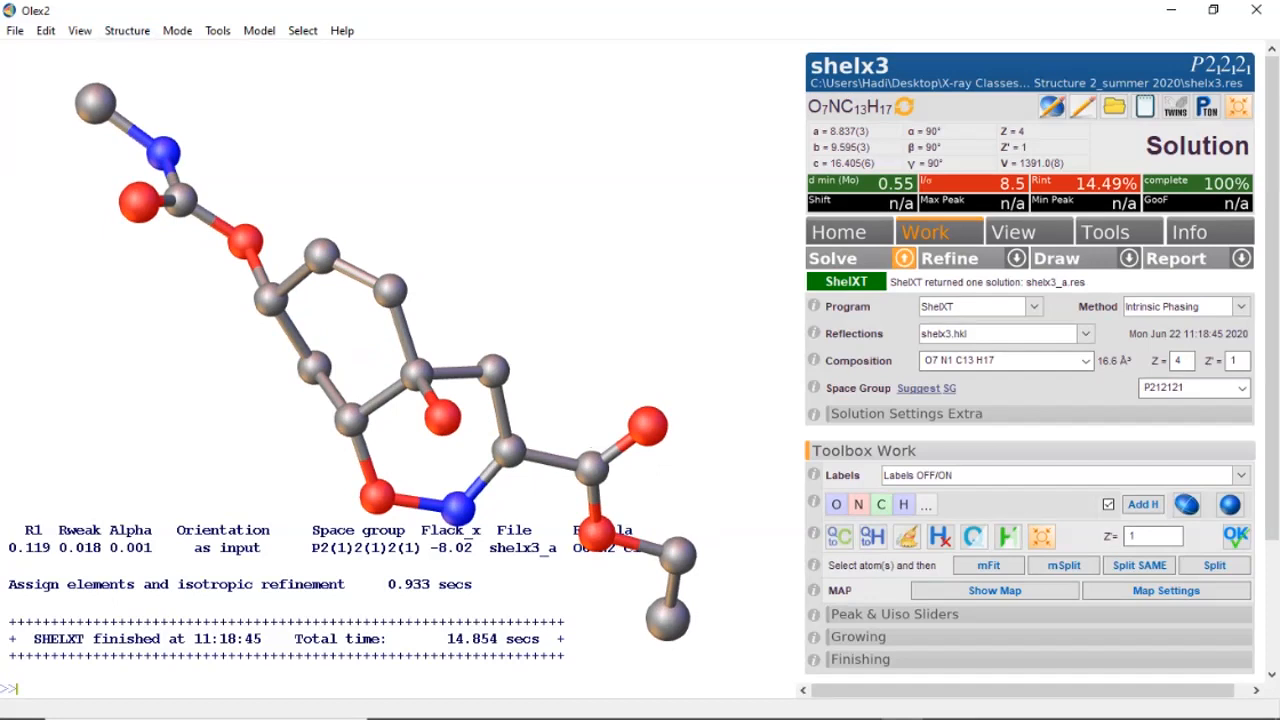
pyautogui.moveTo(400, 350)
pyautogui.mouseDown()
pyautogui.moveTo(400, 325)
pyautogui.moveTo(400, 375)
pyautogui.mouseUp()
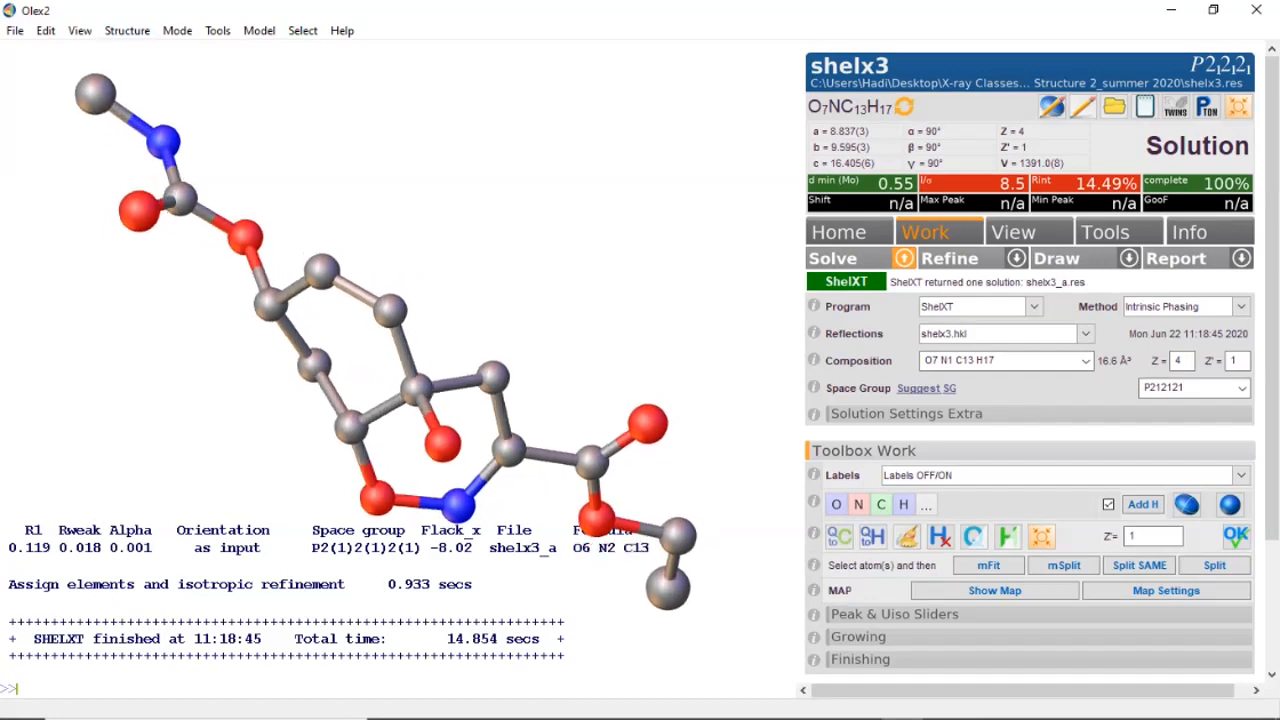
pyautogui.rightClick(166, 141)
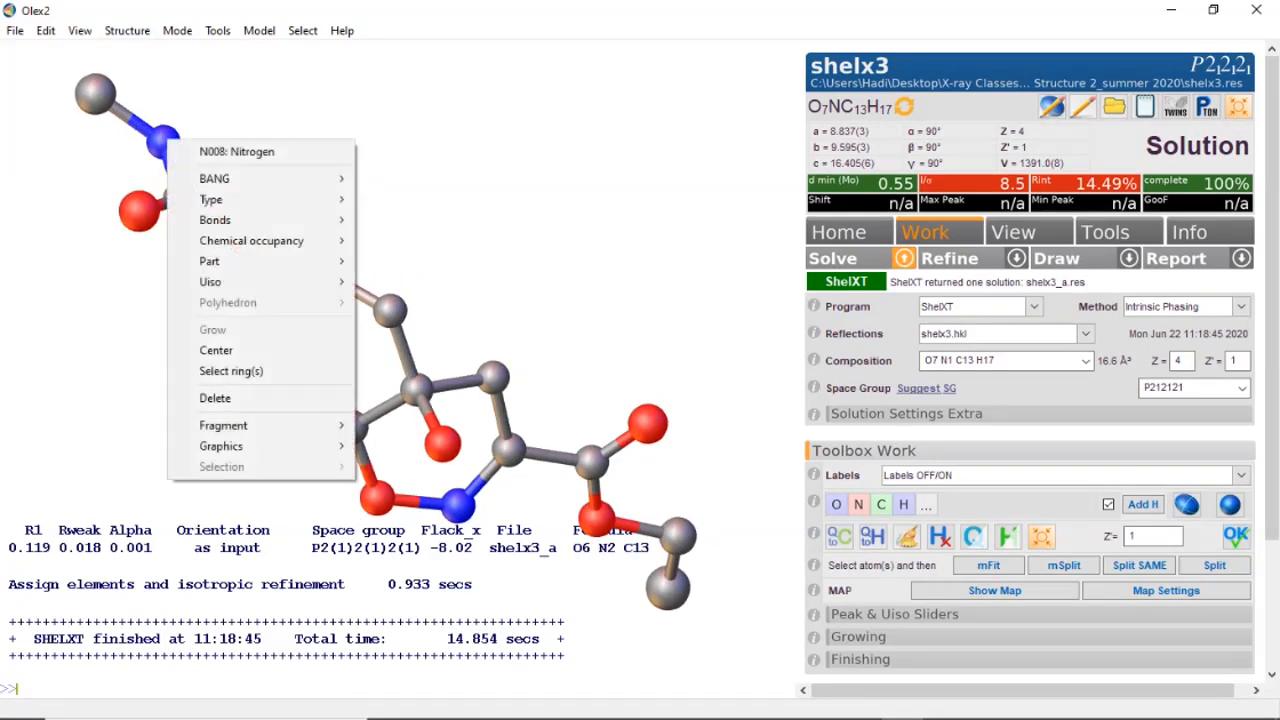
pyautogui.moveTo(225, 199)
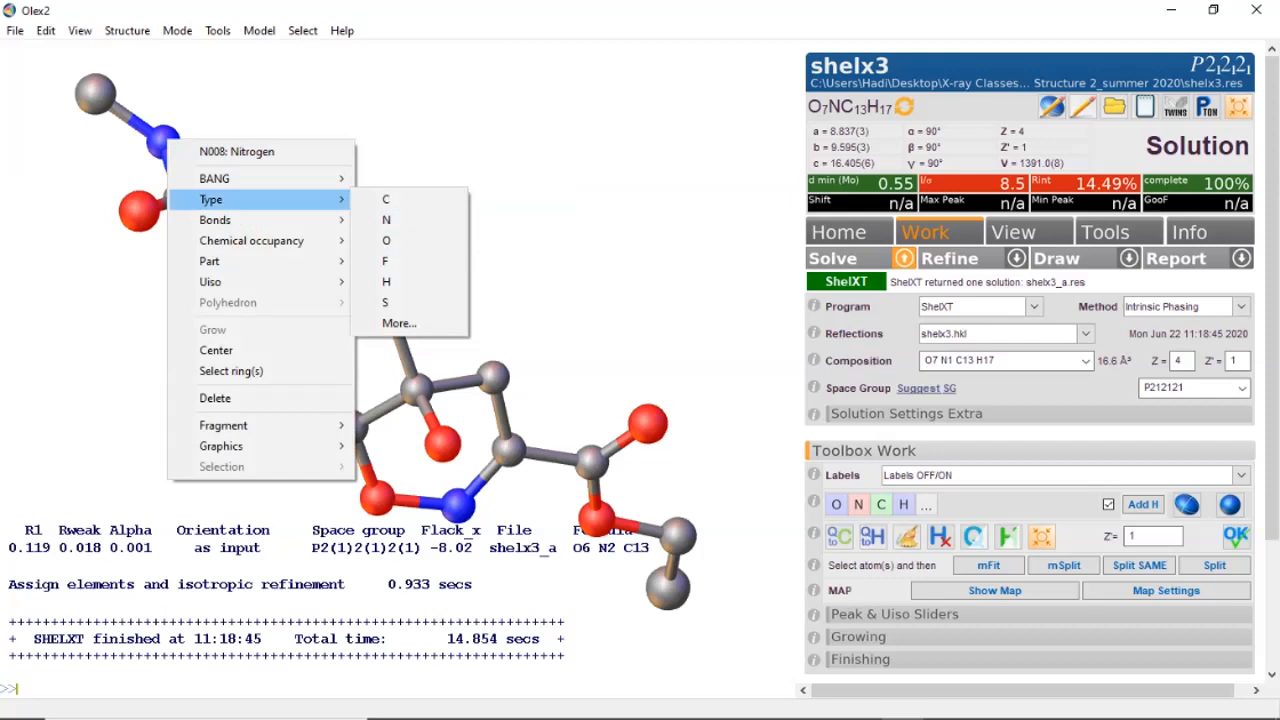
pyautogui.click(540, 235)
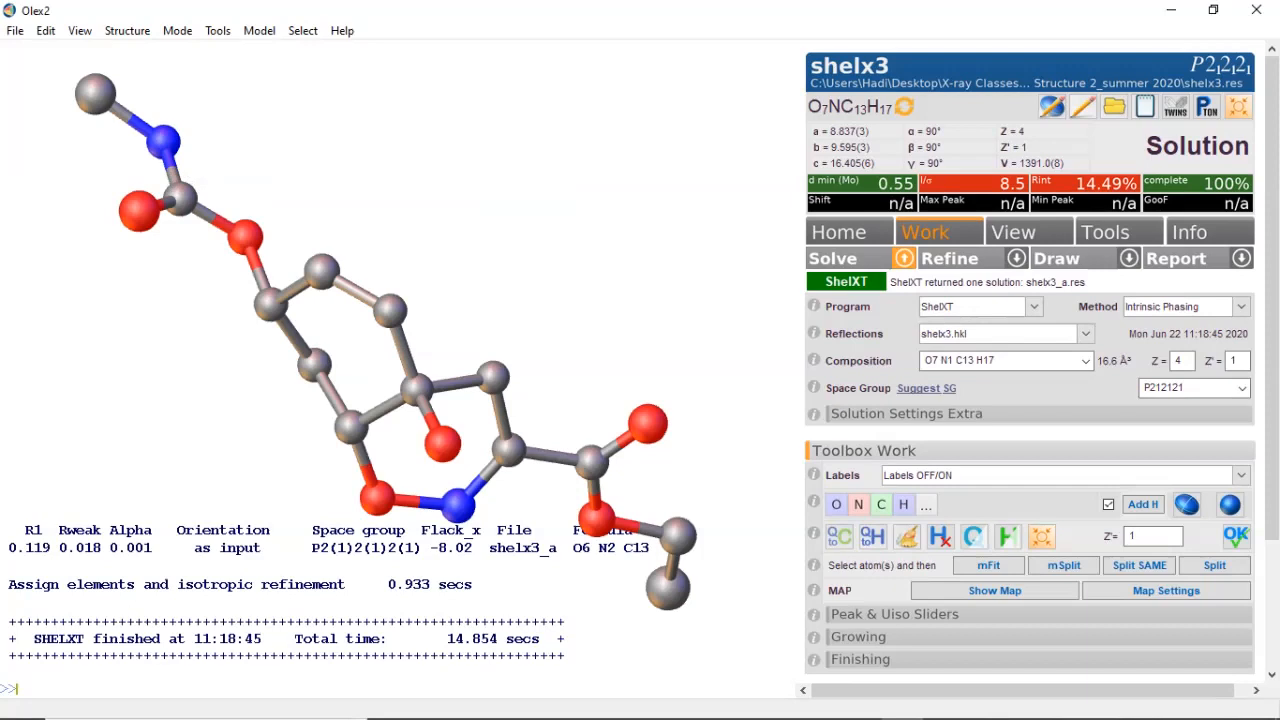
# - Use sequential naming from 1 to relabel the ring nitrogen N007 as N1 and the chain nitrogen N008 as N2
pyautogui.moveTo(400, 330)
pyautogui.mouseDown()
pyautogui.moveTo(390, 350)
pyautogui.moveTo(403, 364)
pyautogui.moveTo(429, 284)
pyautogui.moveTo(396, 322)
pyautogui.moveTo(403, 295)
pyautogui.moveTo(406, 314)
pyautogui.mouseUp()
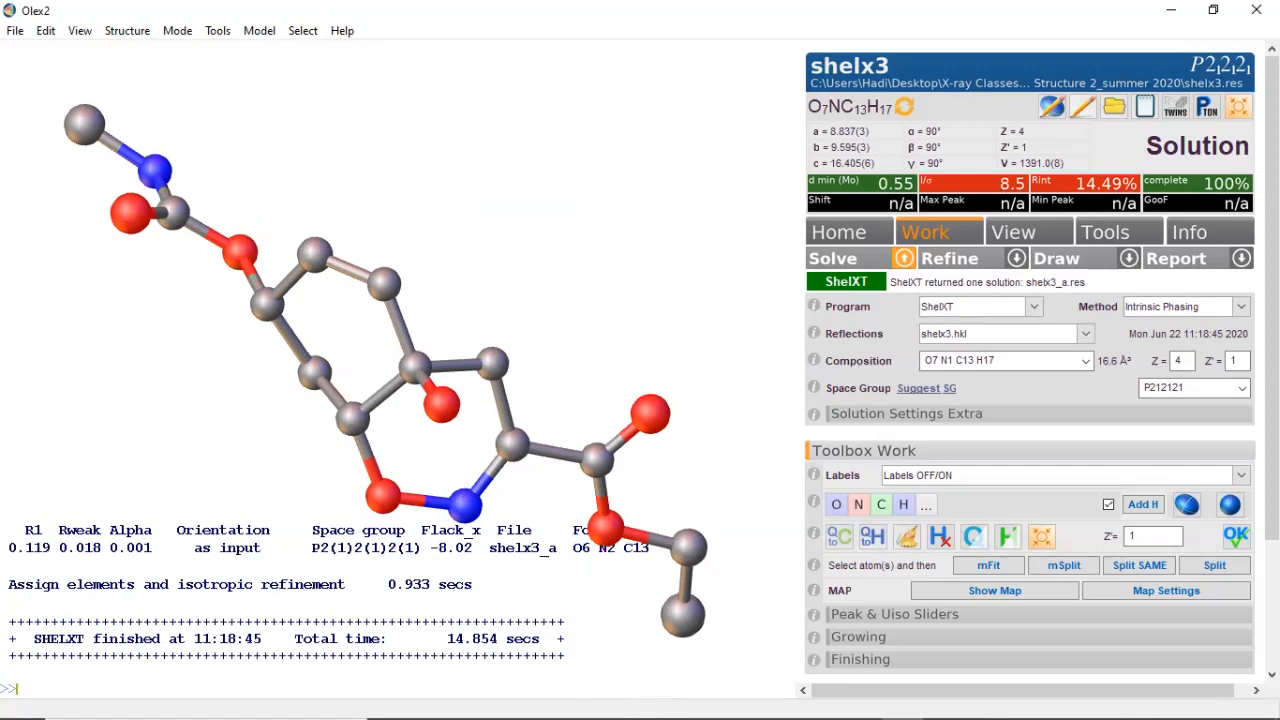
pyautogui.click(177, 30)
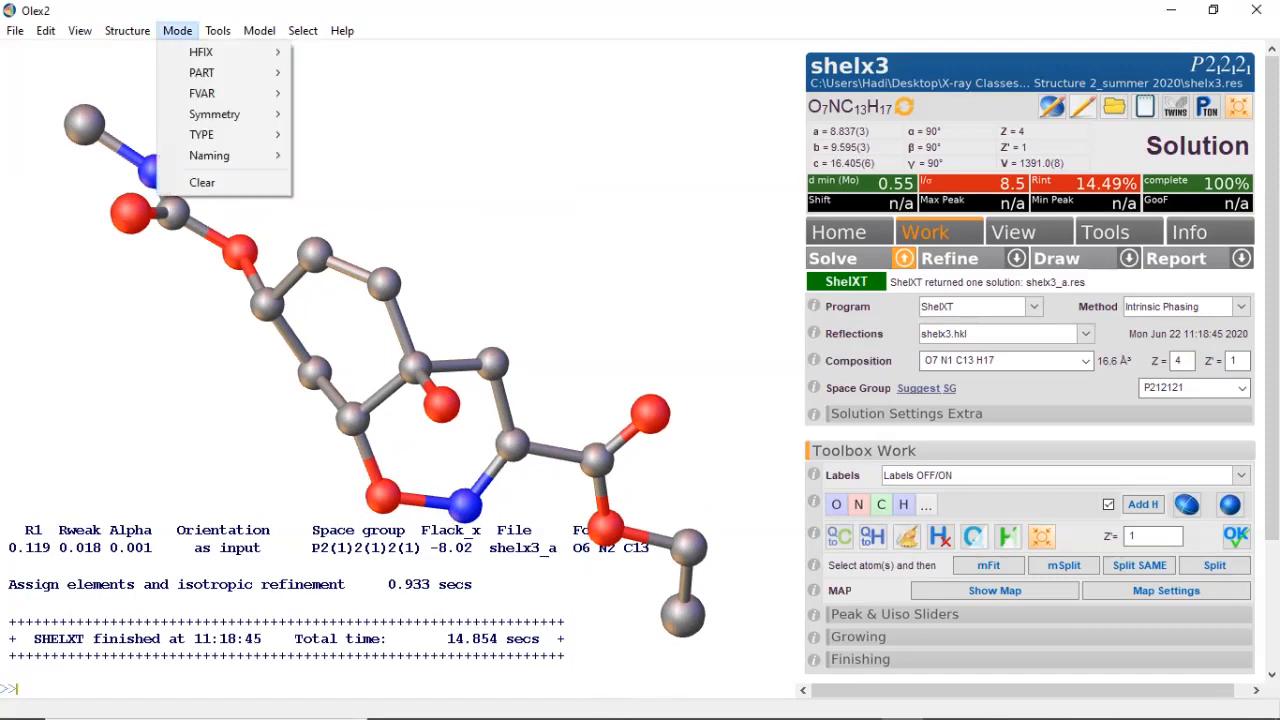
pyautogui.moveTo(215, 155)
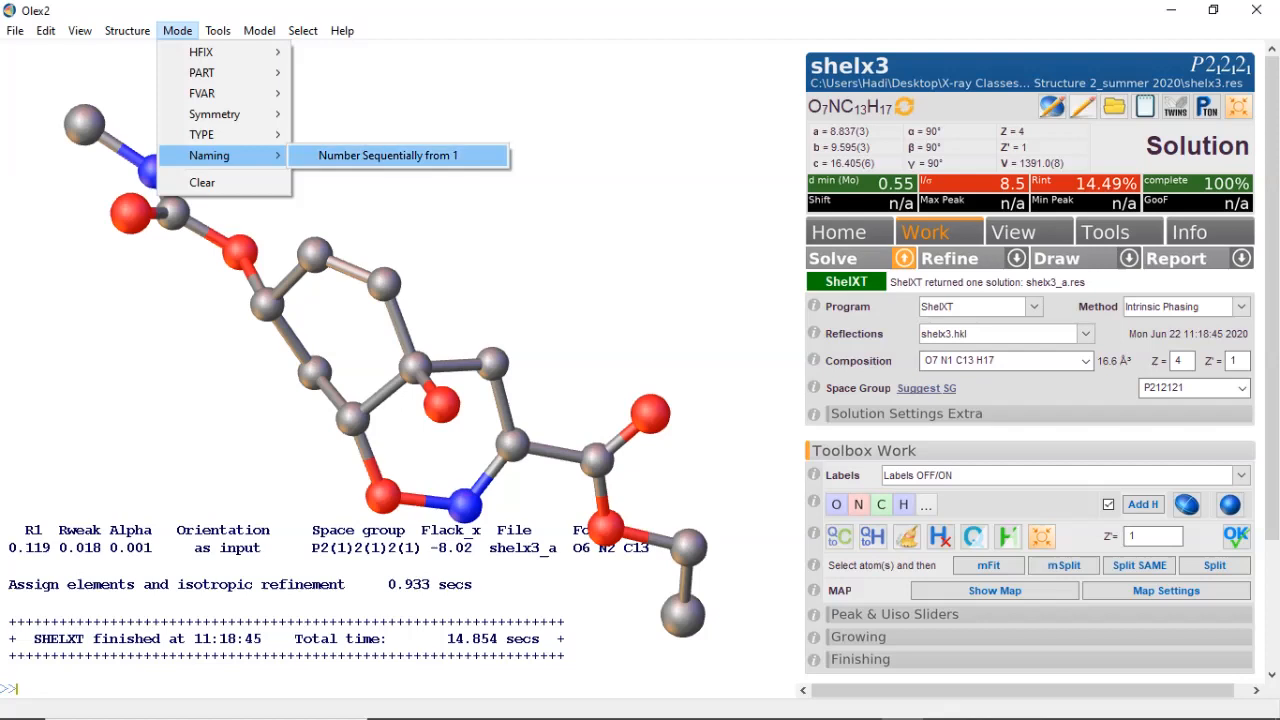
pyautogui.click(388, 156)
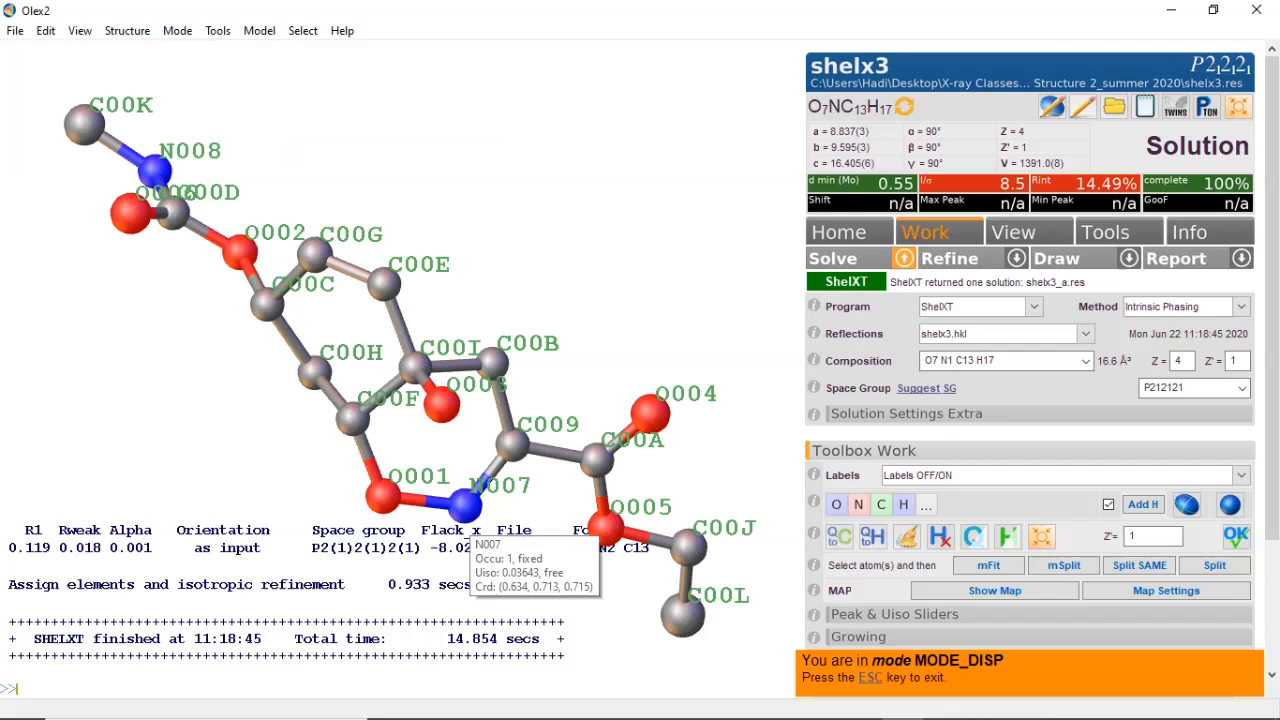
pyautogui.click(466, 506)
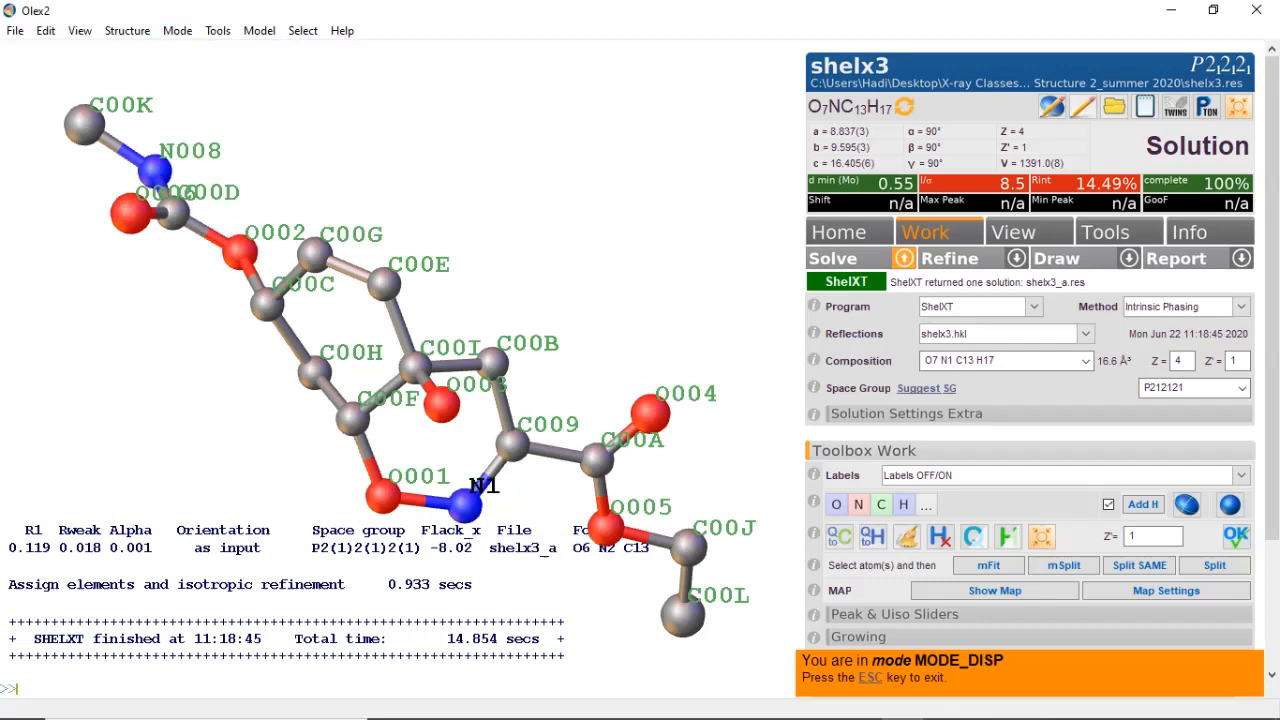
pyautogui.click(155, 171)
# - Restart sequential naming from 1 and relabel oxygens O001, O004, O005, O003, O002 and O006 as O1 to O6
pyautogui.click(177, 30)
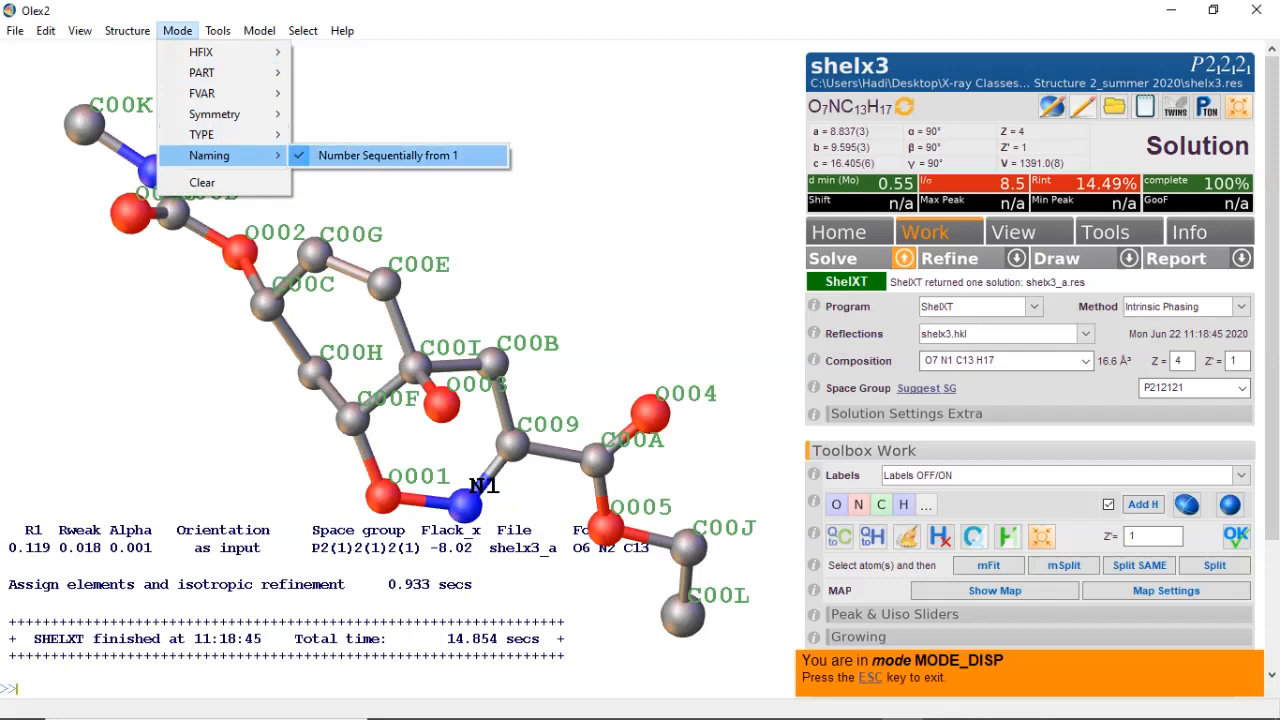
pyautogui.click(388, 155)
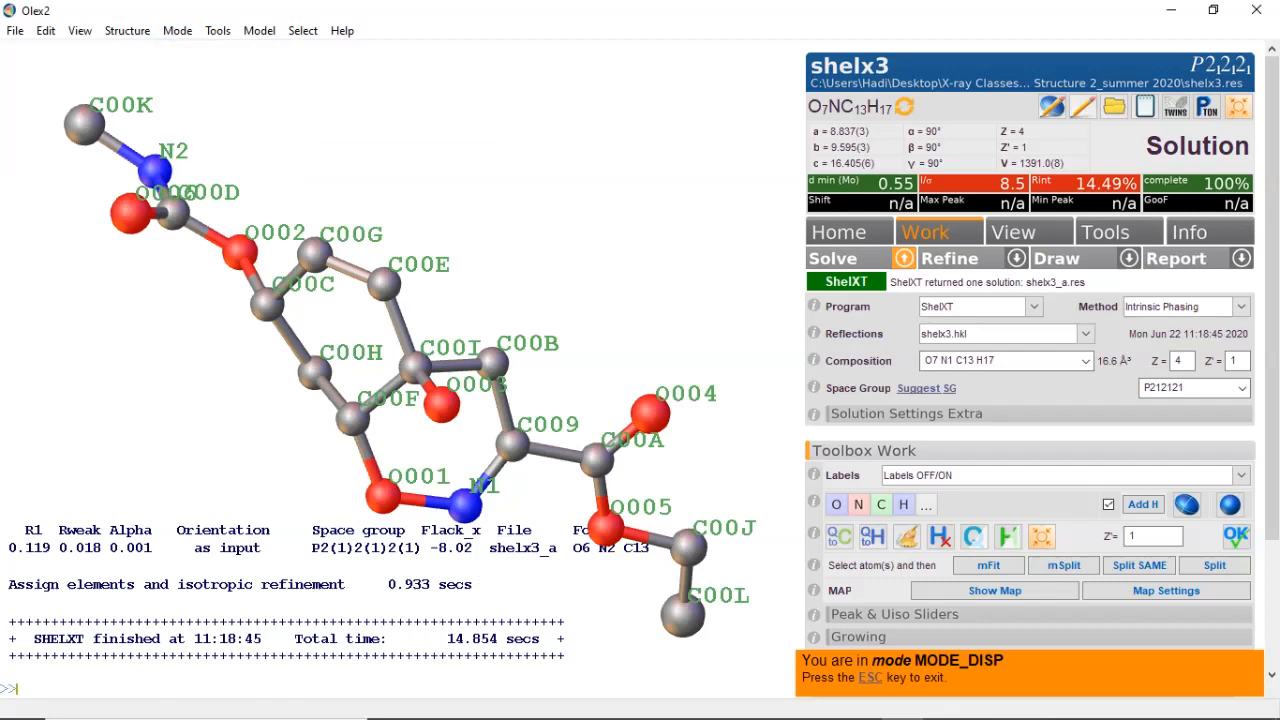
pyautogui.click(382, 496)
pyautogui.click(650, 412)
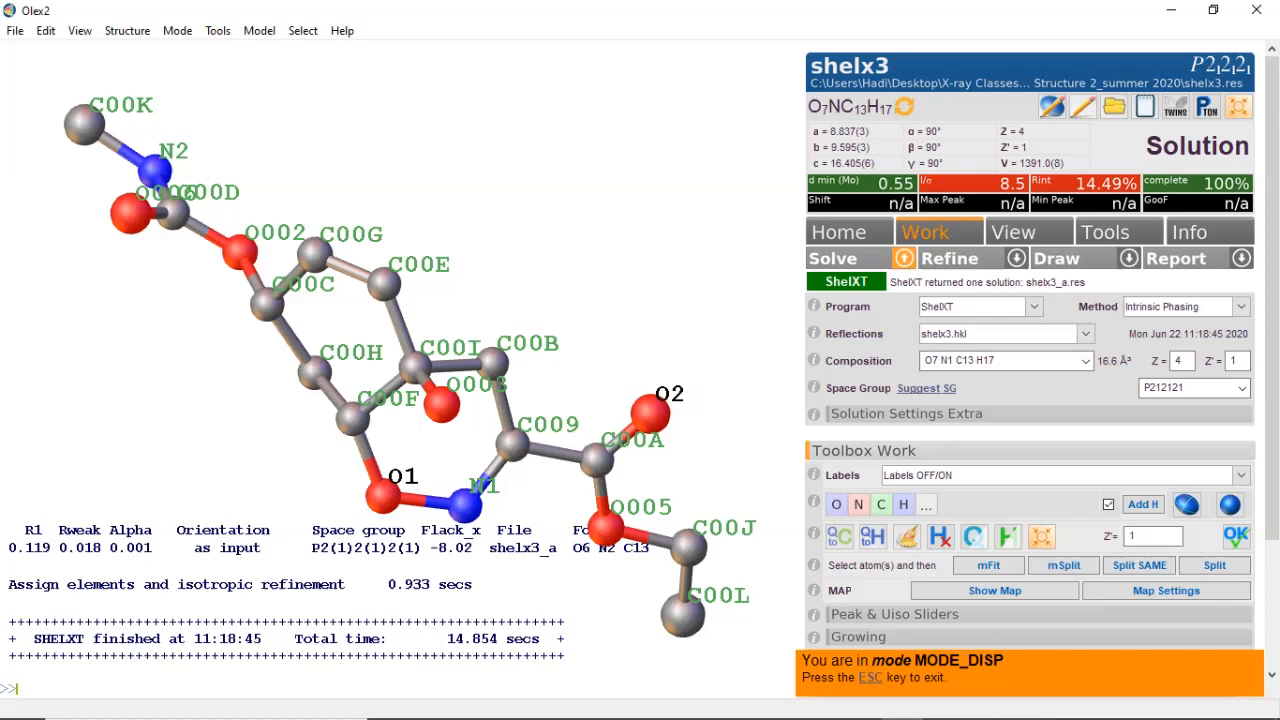
pyautogui.click(605, 527)
pyautogui.click(443, 404)
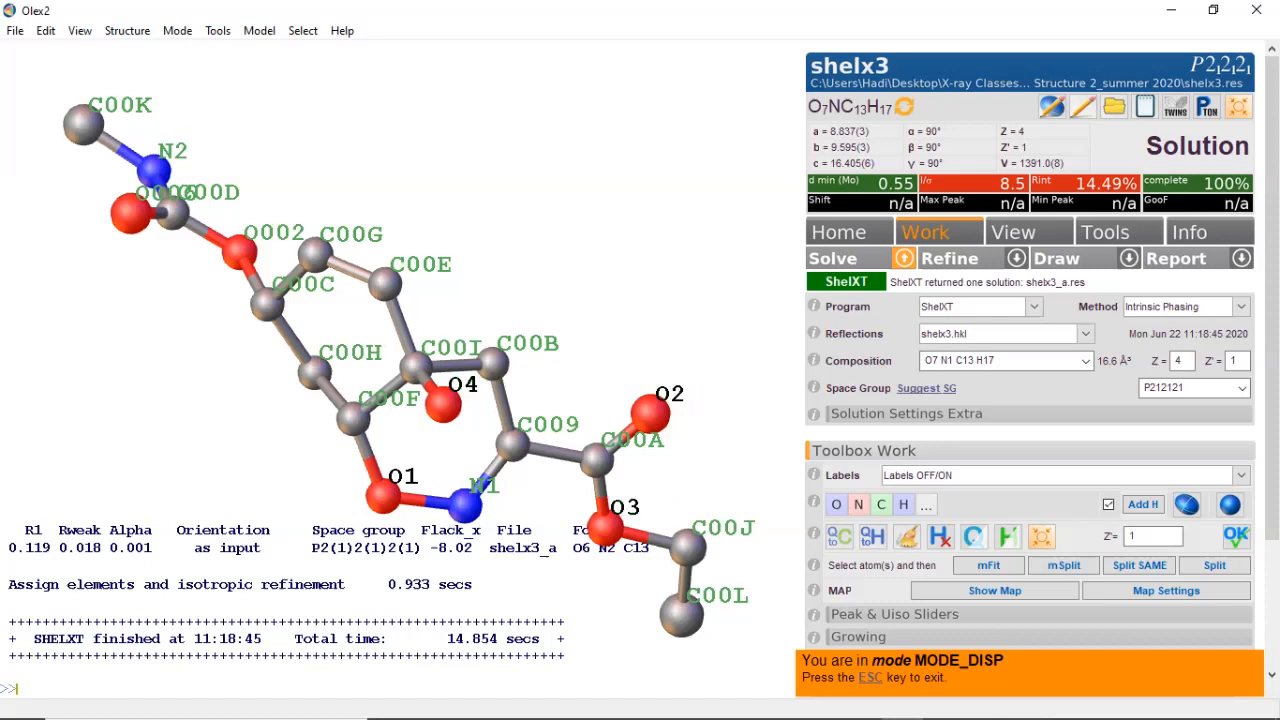
pyautogui.click(238, 252)
pyautogui.click(130, 212)
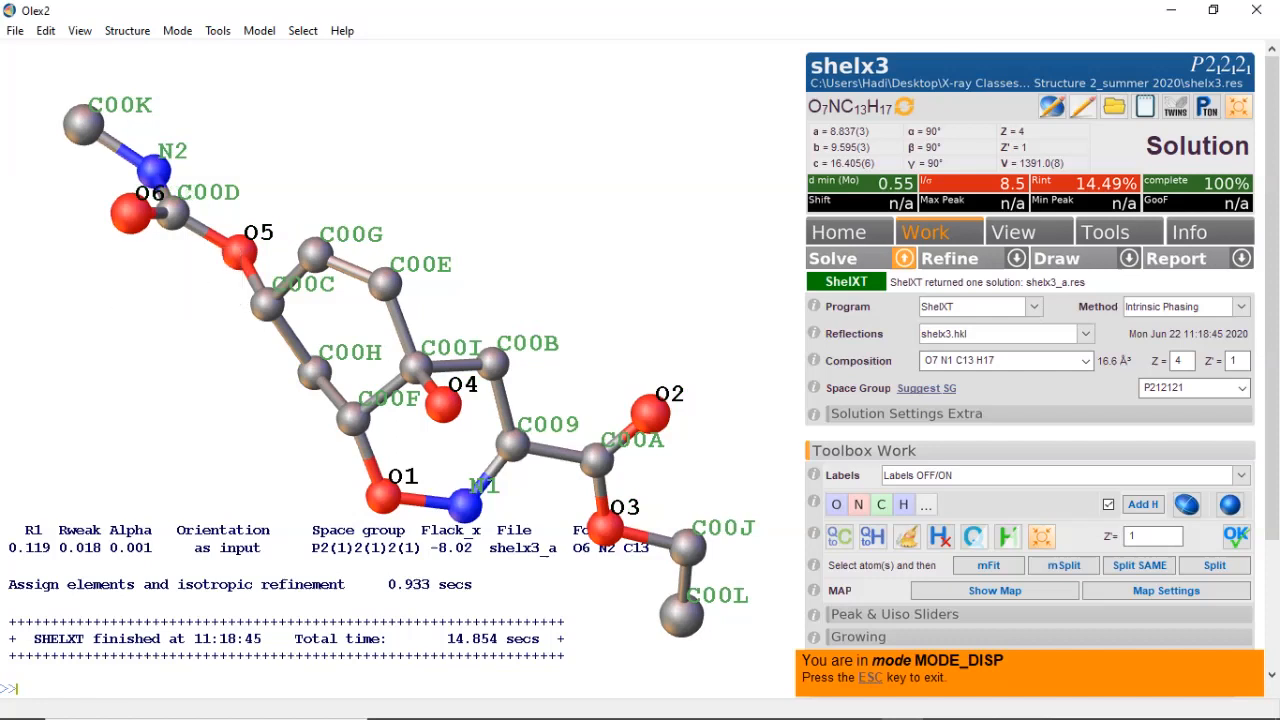
# - Restart sequential naming from 1 and number the ring carbons C1 to C8, going around from C009 next to N1 through C00B to C00F
pyautogui.click(177, 30)
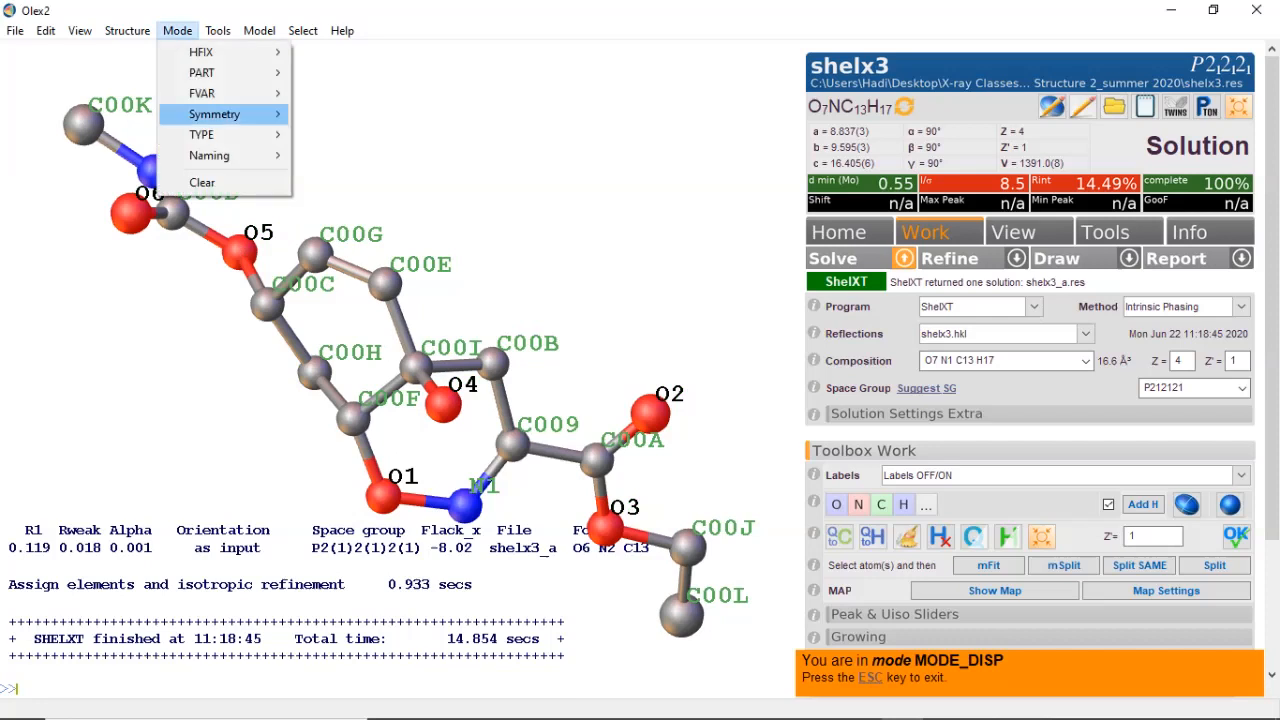
pyautogui.moveTo(215, 155)
pyautogui.click(388, 156)
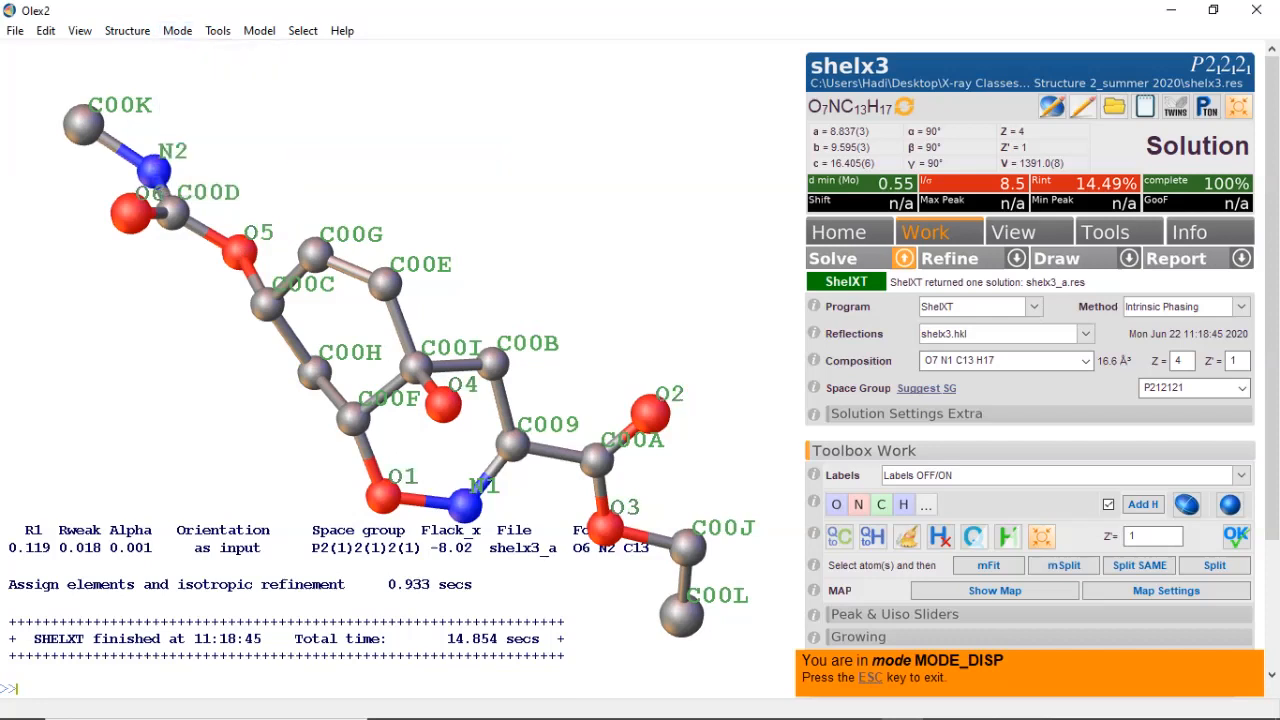
pyautogui.click(513, 445)
pyautogui.click(492, 364)
pyautogui.click(416, 367)
pyautogui.click(384, 283)
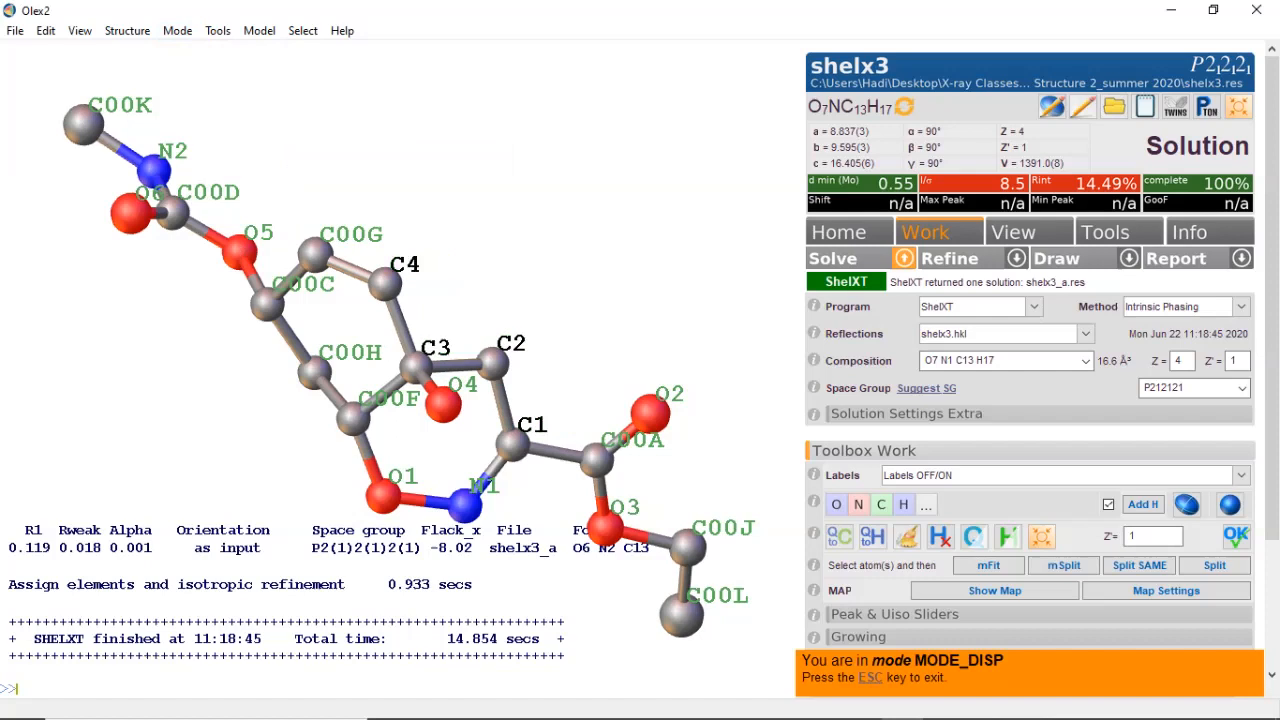
pyautogui.click(314, 255)
pyautogui.click(266, 303)
pyautogui.click(314, 372)
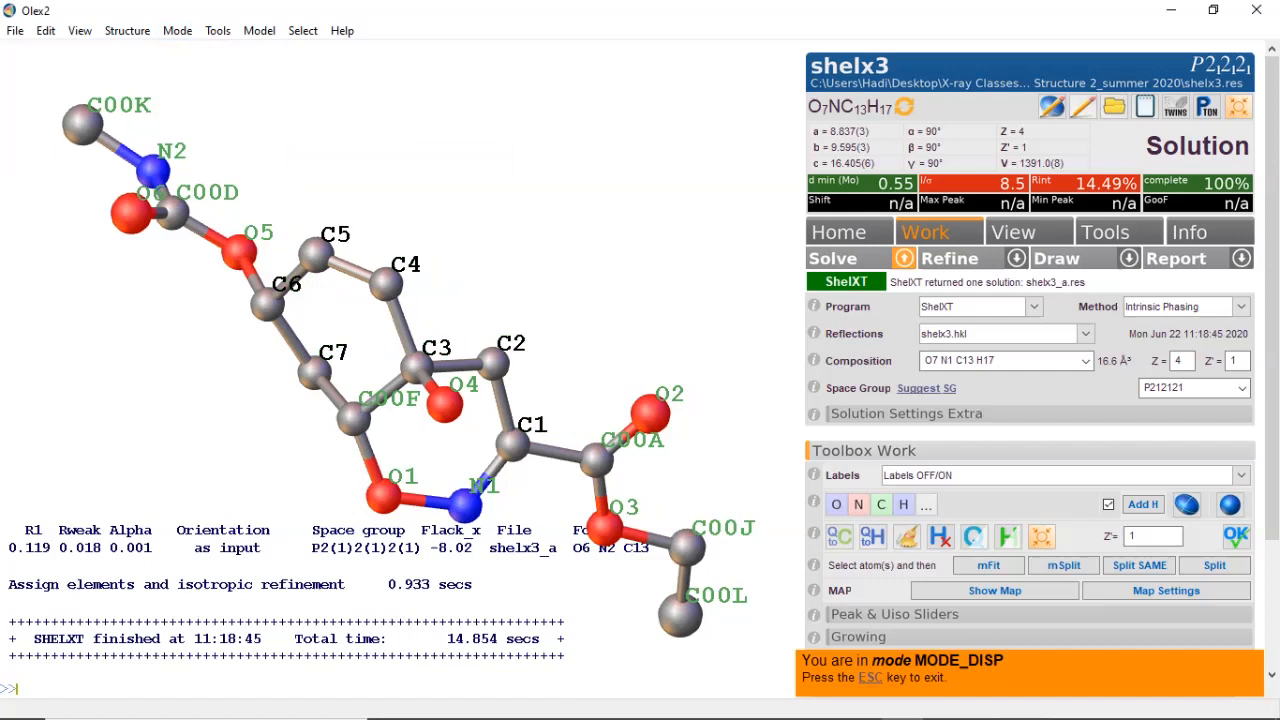
pyautogui.click(353, 419)
# - Continue the carbon numbering along the ester chain, relabelling C00A, C00J and C00L as C9, C10 and C11
pyautogui.click(597, 458)
pyautogui.click(686, 546)
pyautogui.click(680, 616)
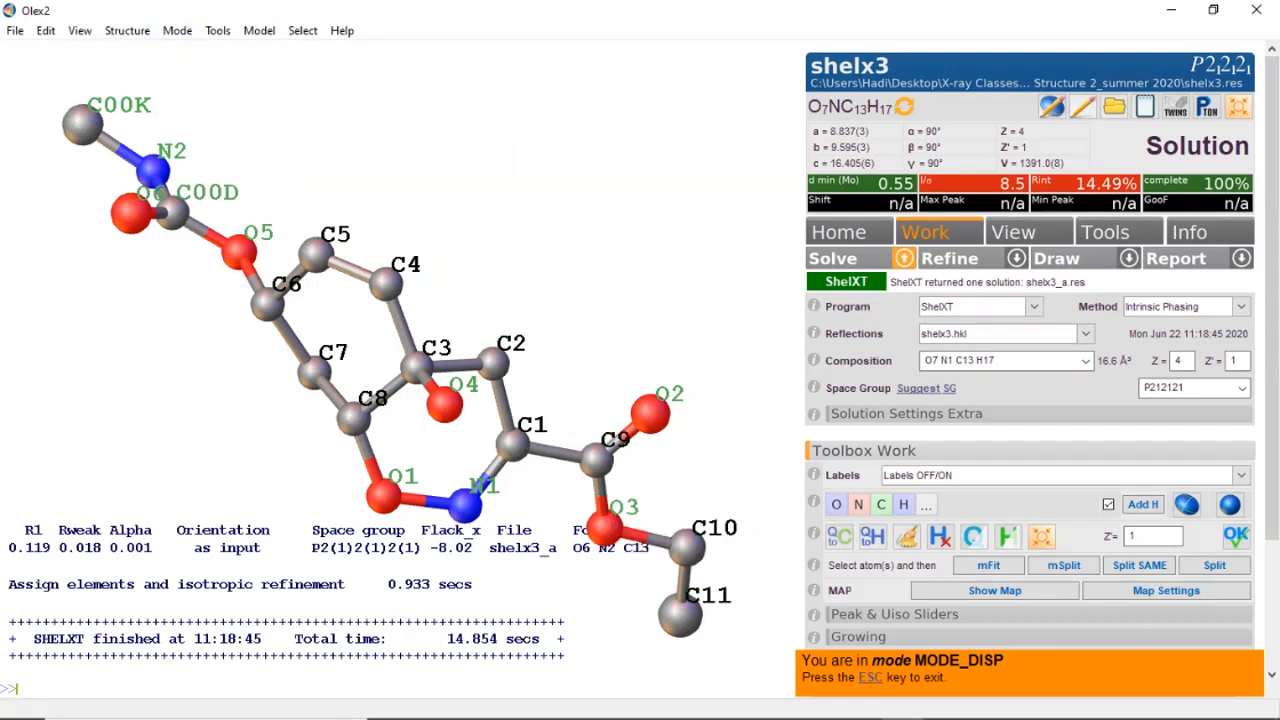
# - Relabel the carbamate carbon C00D as C12 and the terminal methyl carbon C00K as C13, and leave naming mode
pyautogui.click(172, 211)
pyautogui.click(82, 124)
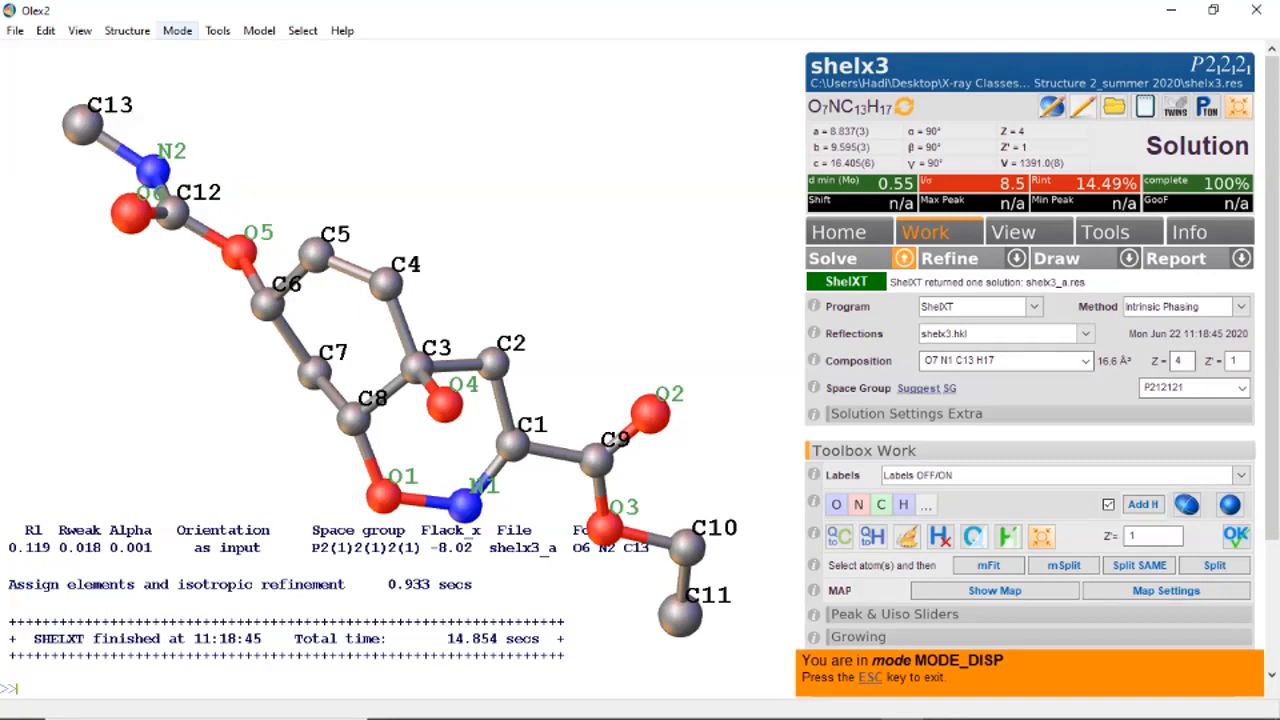
pyautogui.click(177, 30)
pyautogui.moveTo(230, 155)
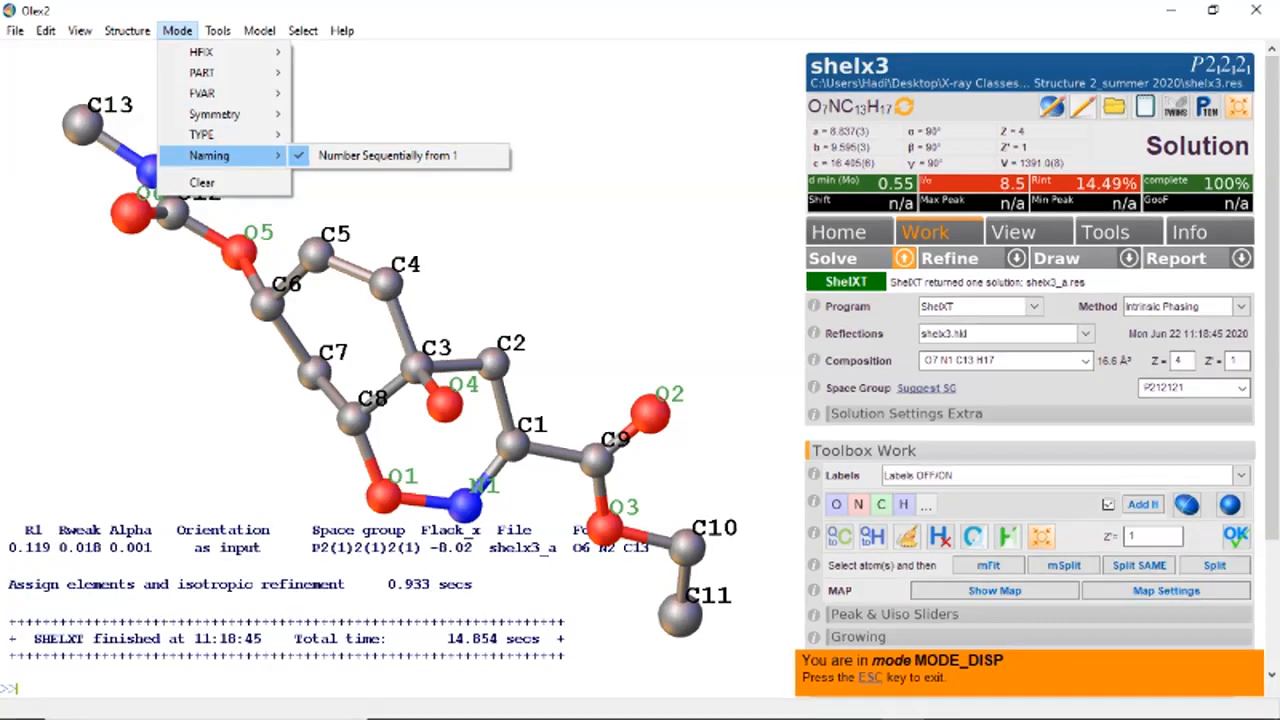
pyautogui.press('Escape')
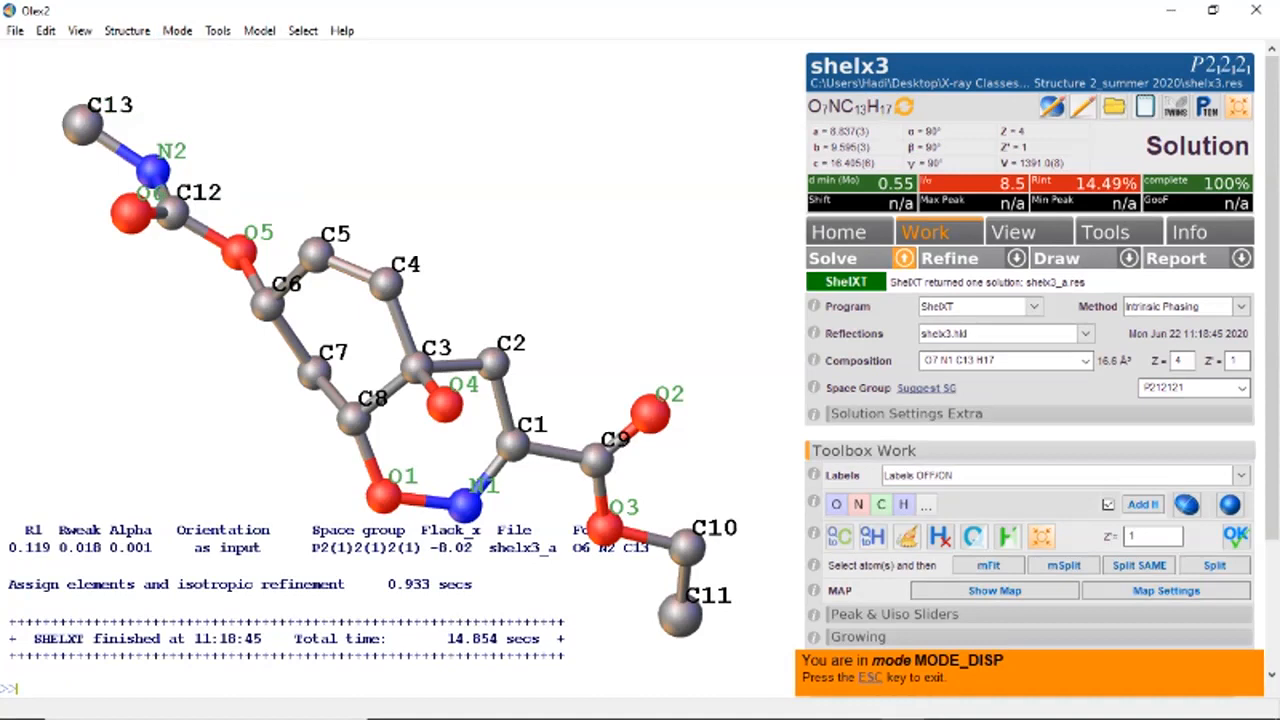
pyautogui.press('Escape')
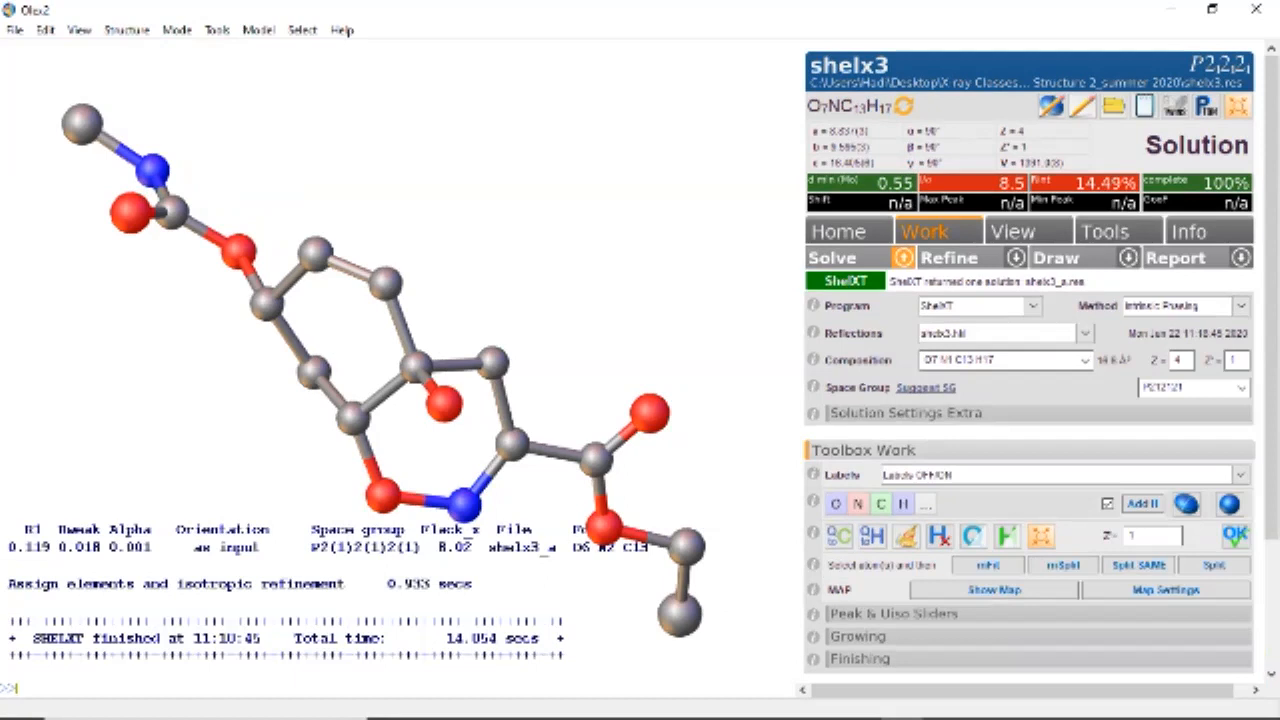
# - Rename atom C1 as C30 with the name command, and rename C30 as C13
pyautogui.write('ma')
pyautogui.write('me ')
pyautogui.write('C1 ')
pyautogui.write('C30')
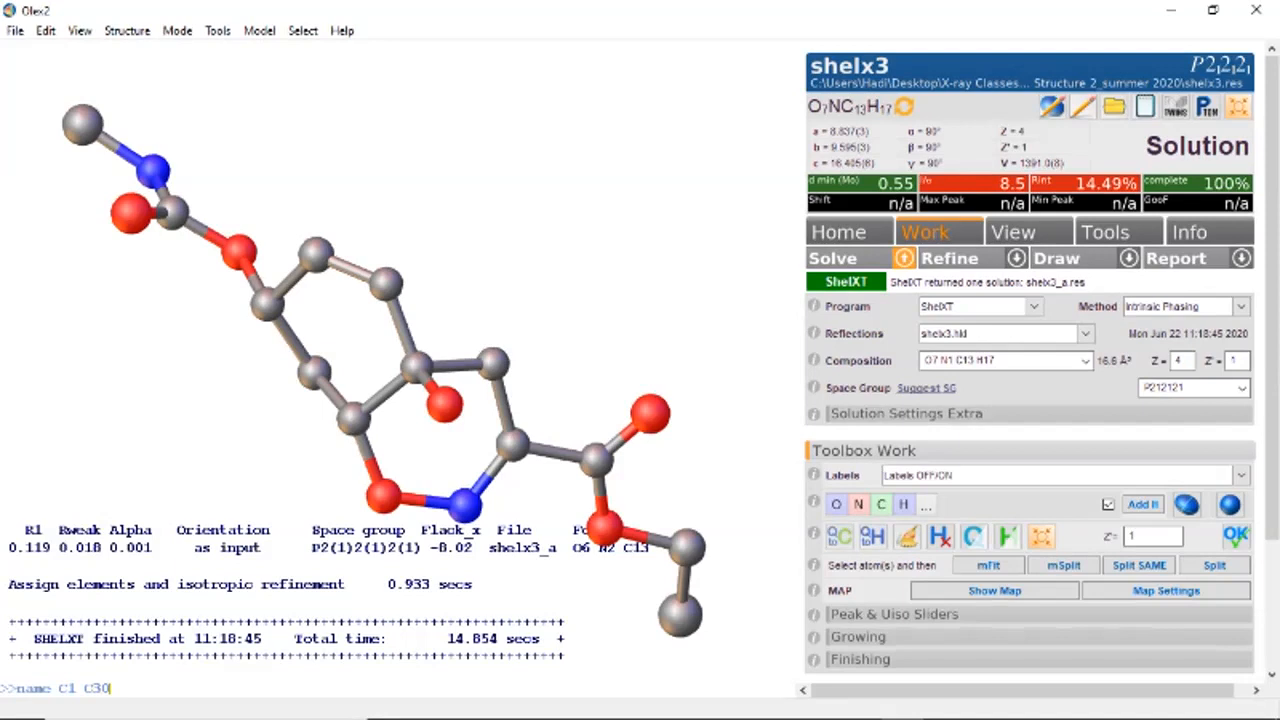
pyautogui.press('Return')
pyautogui.moveTo(512, 447)
pyautogui.write('name c30 c13')
pyautogui.press('Return')
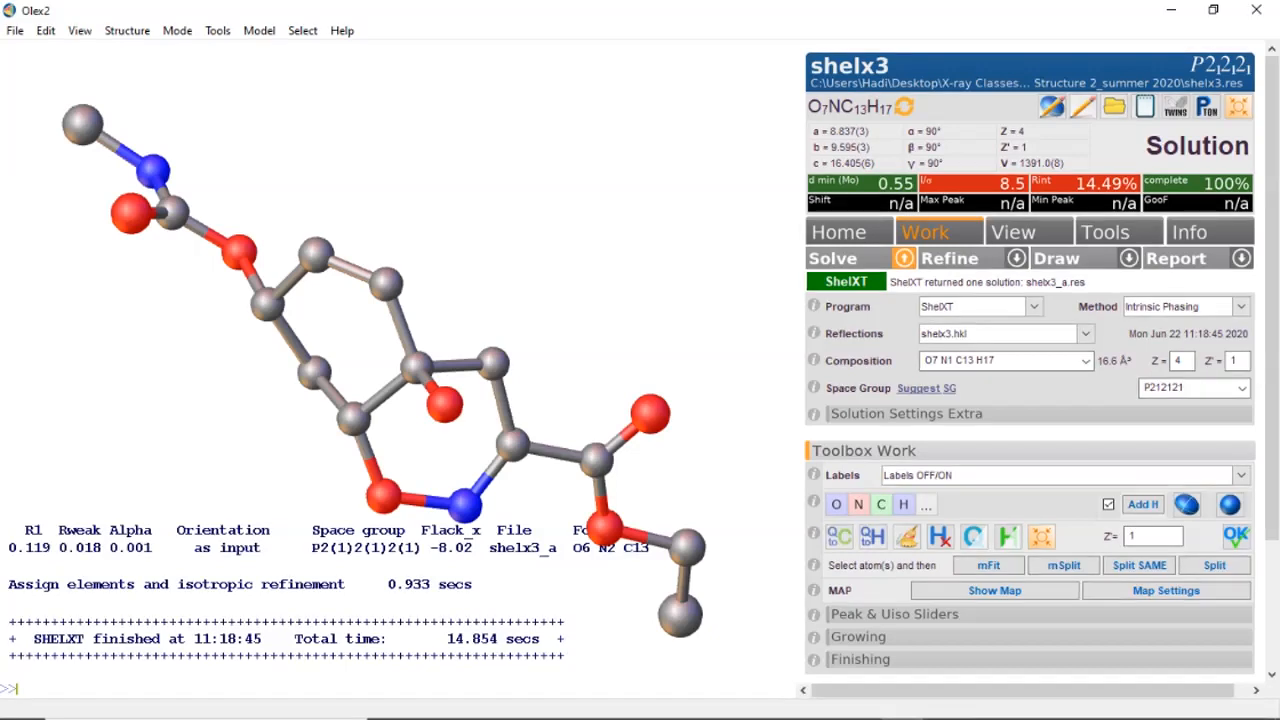
# - Configure the refinement to use ShelXL with 6 cycles and ACTA, and refine the structure twice
pyautogui.click(1016, 258)
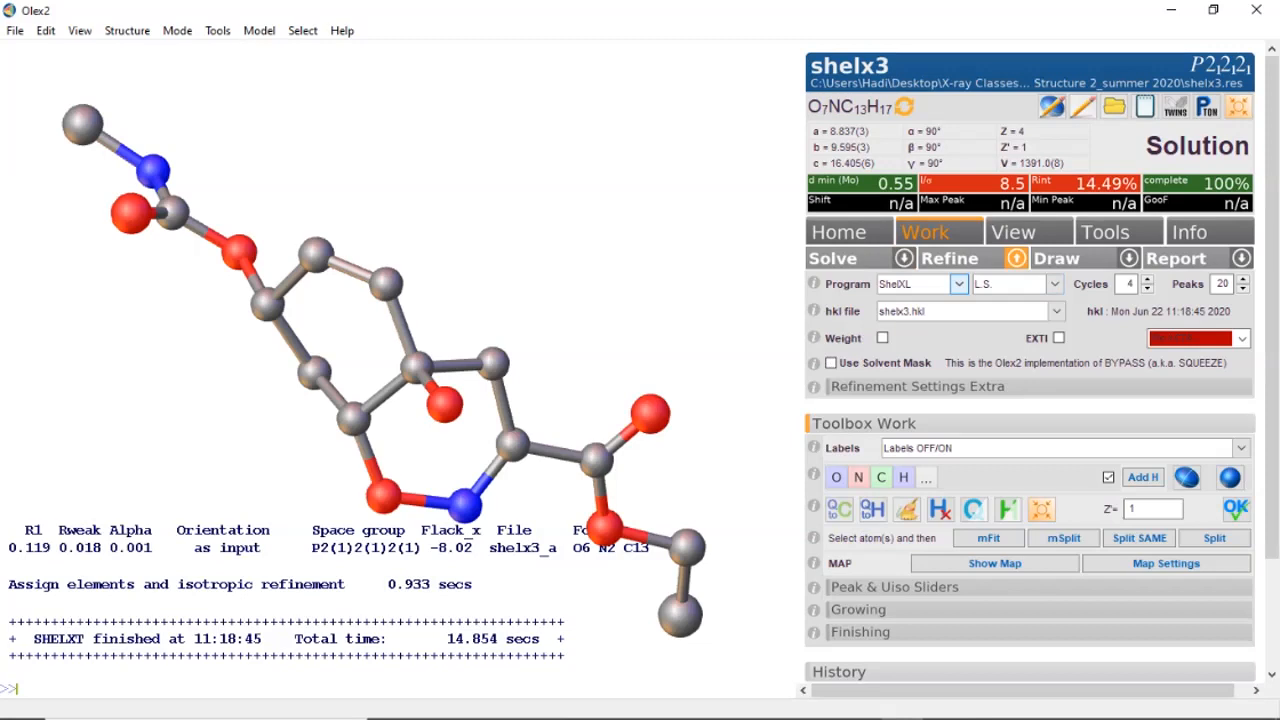
pyautogui.click(958, 284)
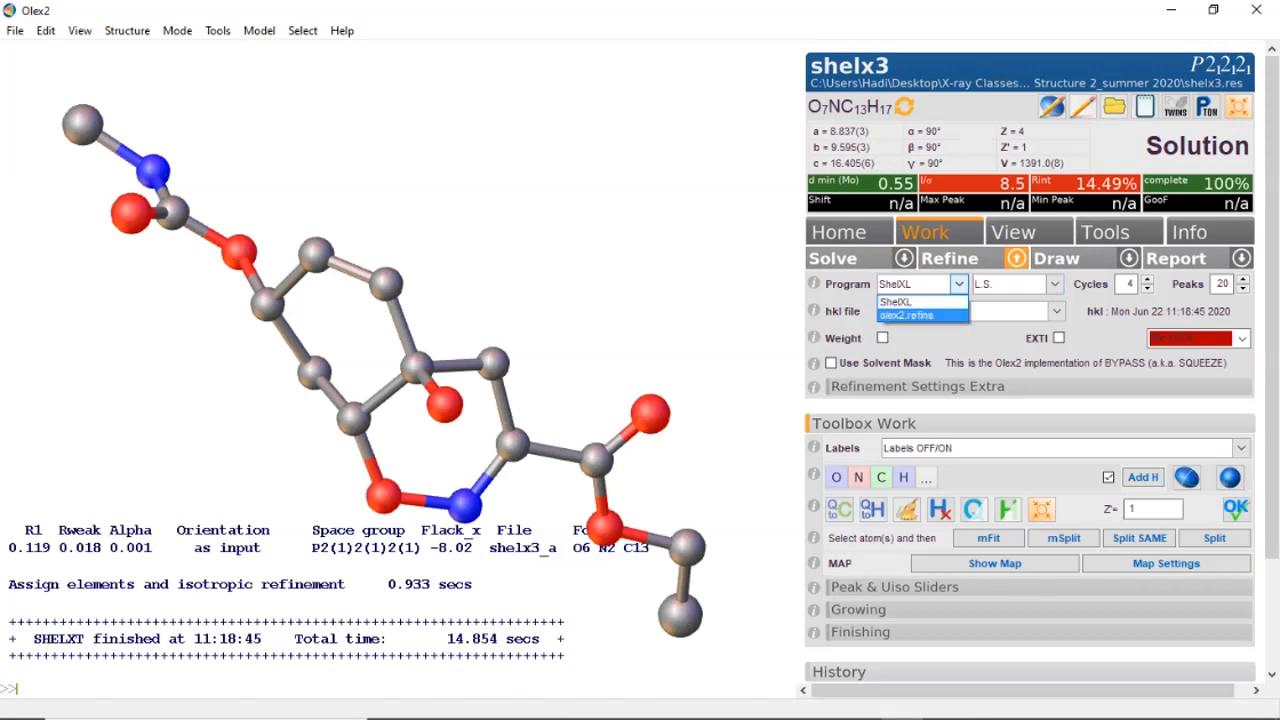
pyautogui.click(912, 302)
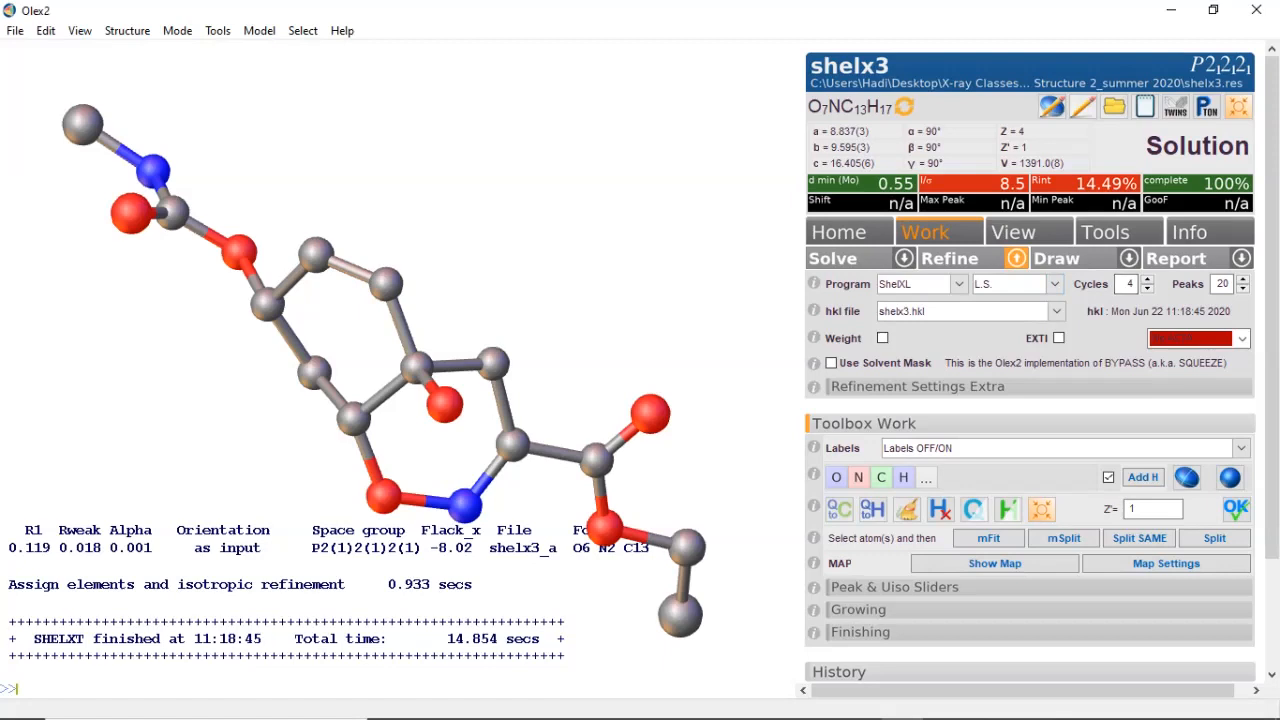
pyautogui.click(1147, 280)
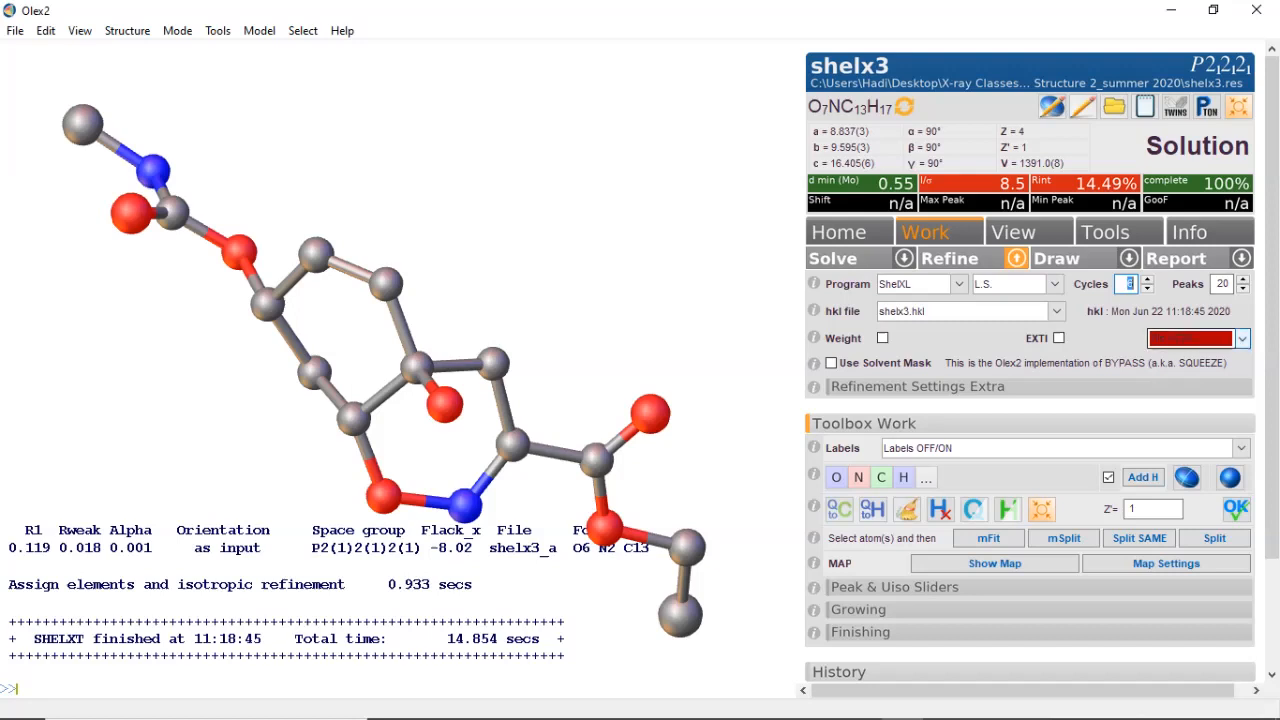
pyautogui.click(1242, 339)
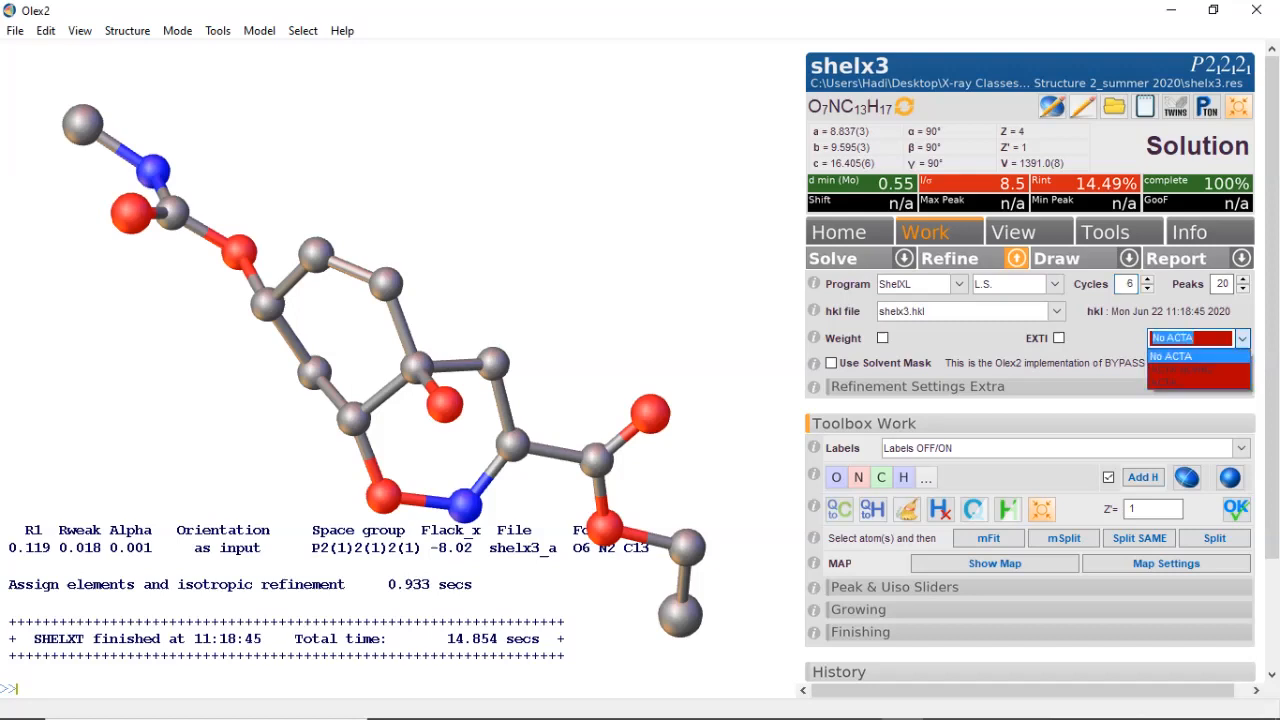
pyautogui.click(1165, 382)
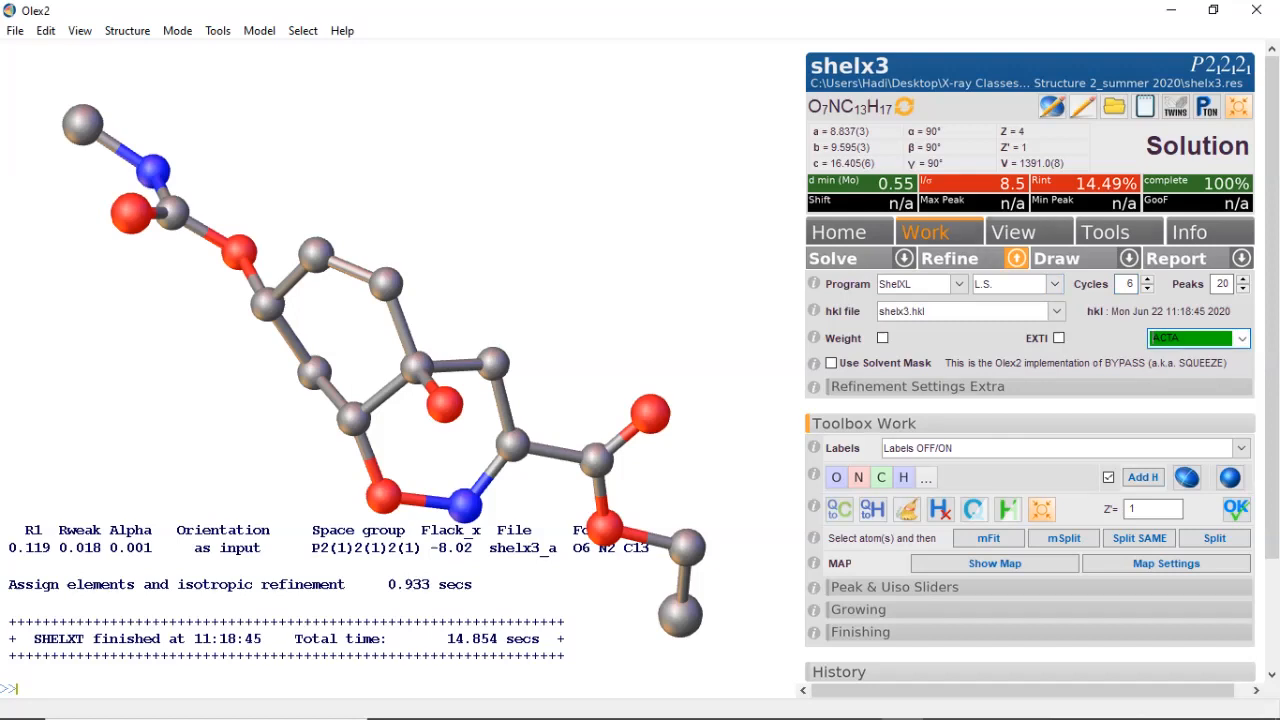
pyautogui.hotkey('ctrl', 'r')
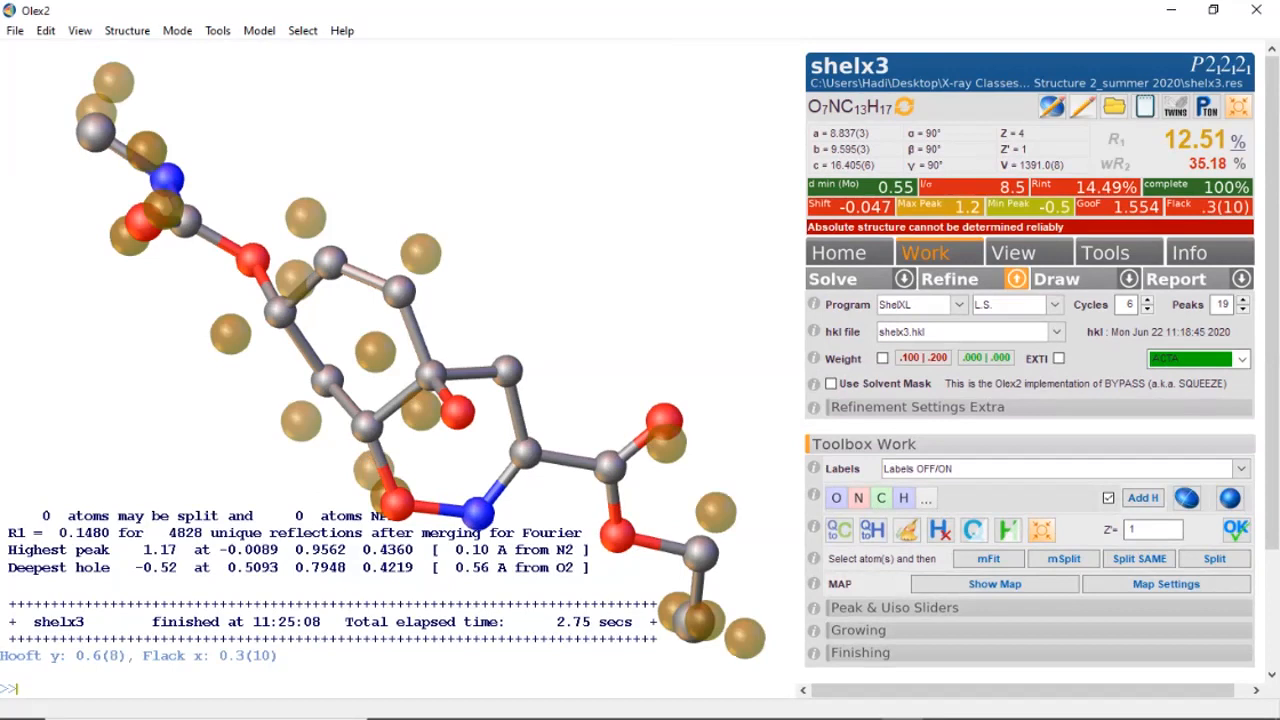
pyautogui.hotkey('ctrl', 'r')
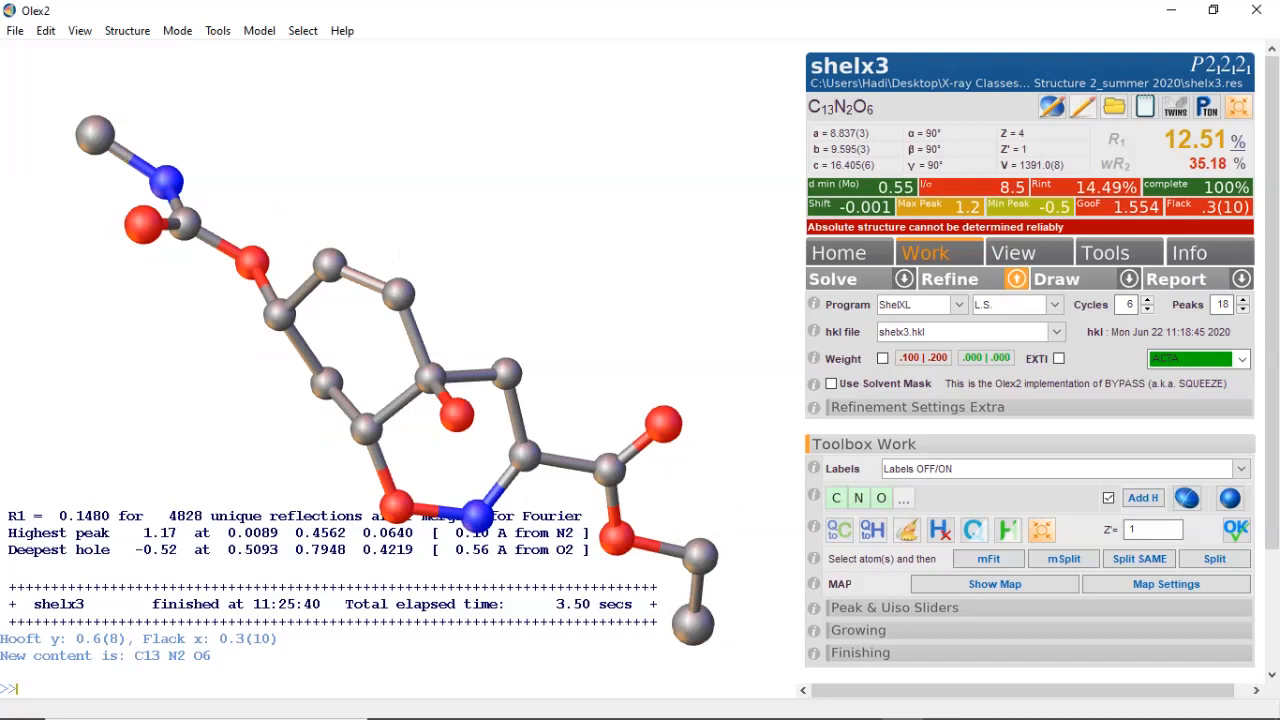
pyautogui.moveTo(366, 430)
pyautogui.click(259, 30)
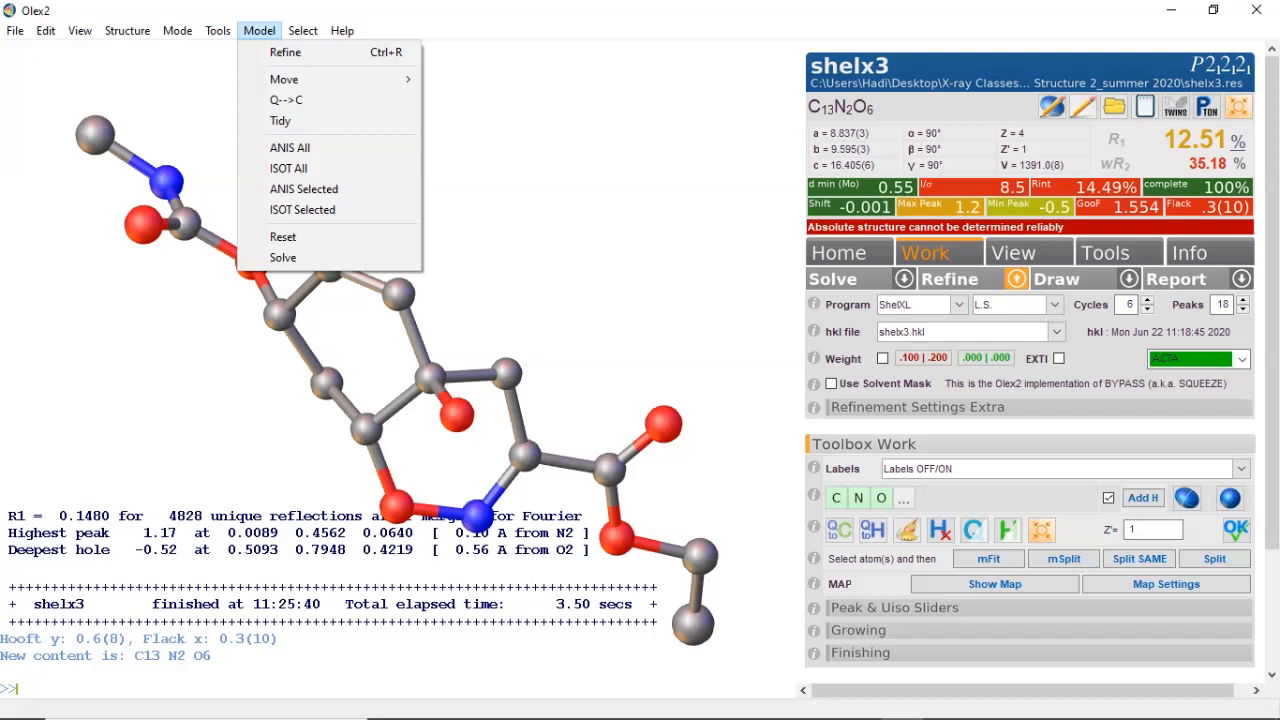
pyautogui.press('Escape')
pyautogui.click(279, 315)
pyautogui.click(330, 265)
pyautogui.click(399, 294)
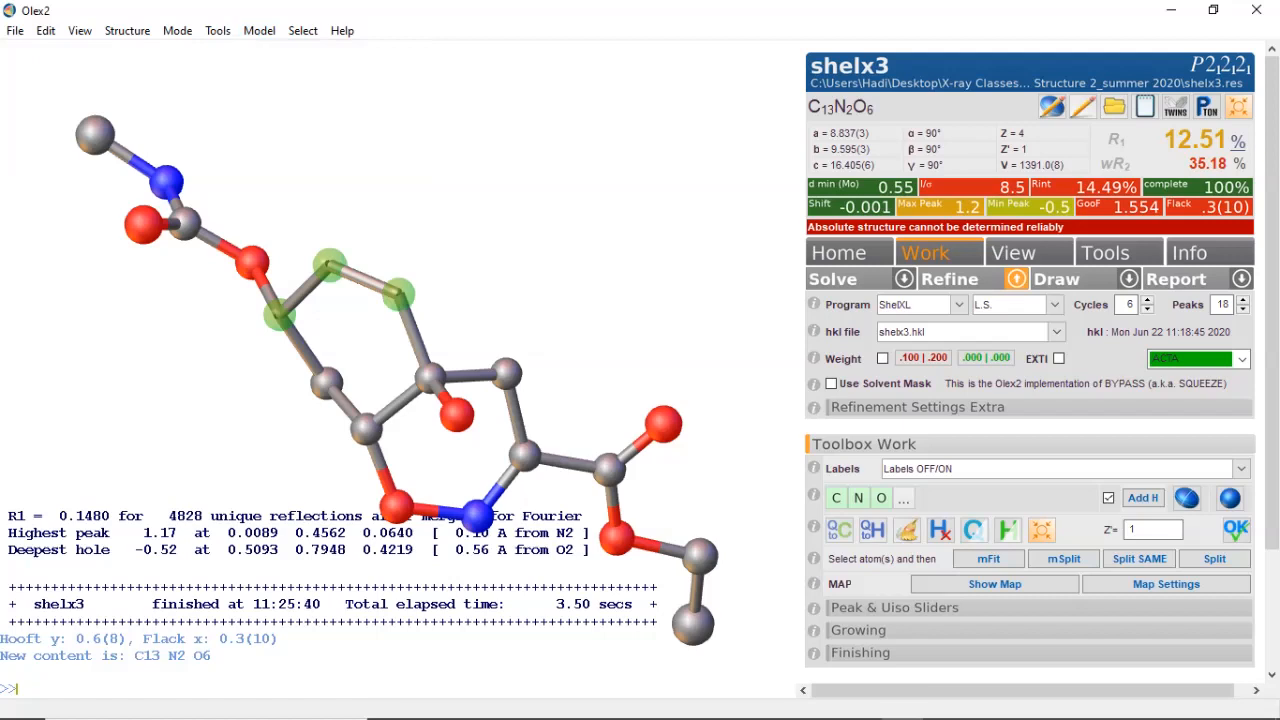
pyautogui.click(259, 30)
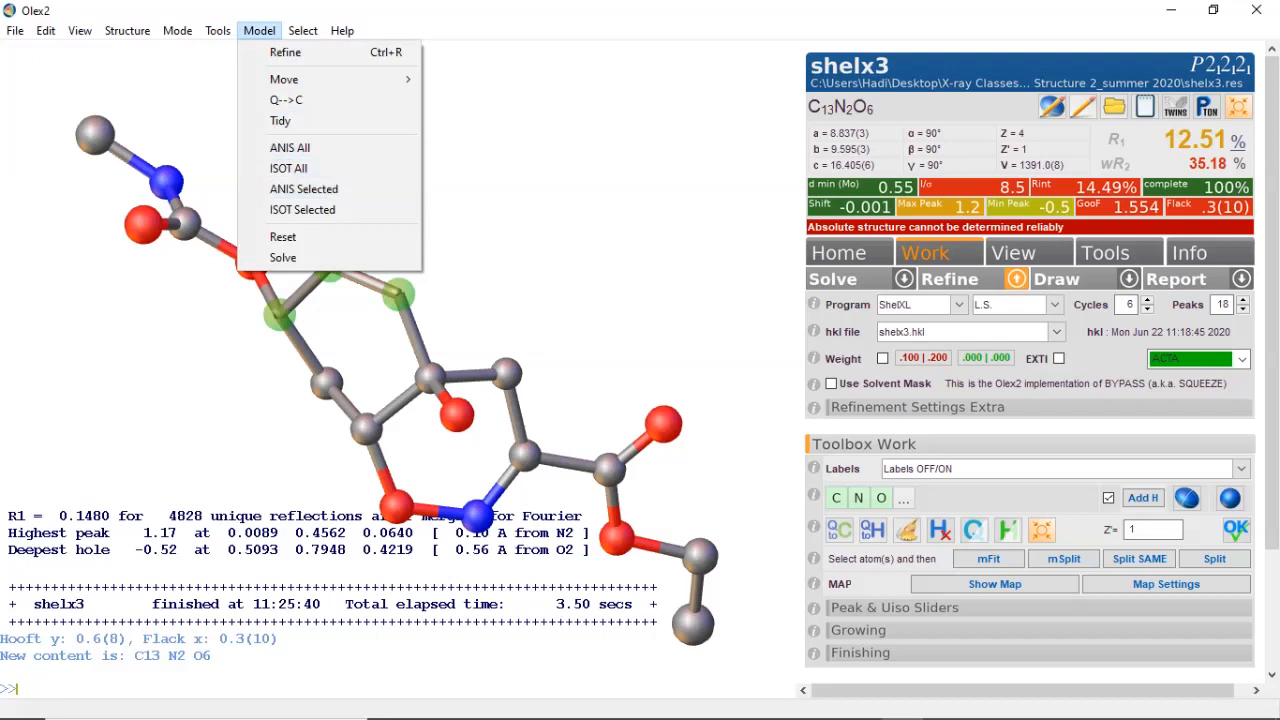
pyautogui.moveTo(560, 200); pyautogui.dragTo(570, 200)
pyautogui.click(402, 294)
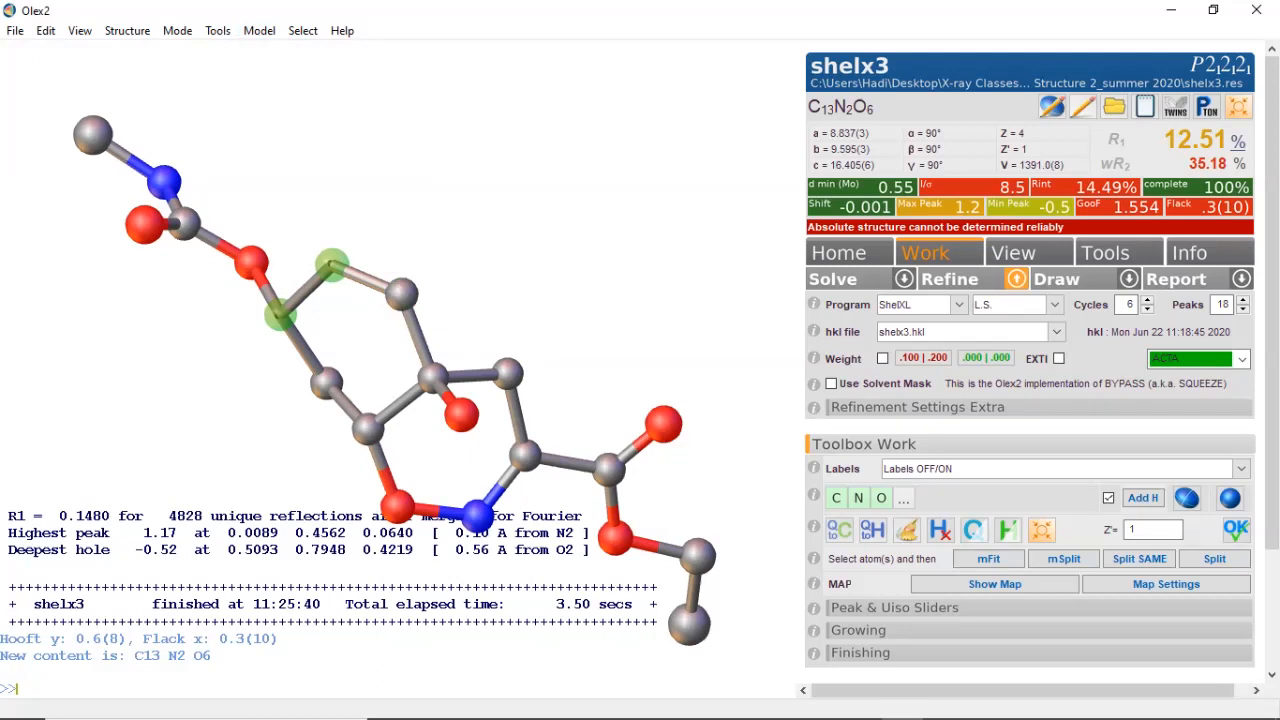
pyautogui.click(332, 265)
pyautogui.click(281, 315)
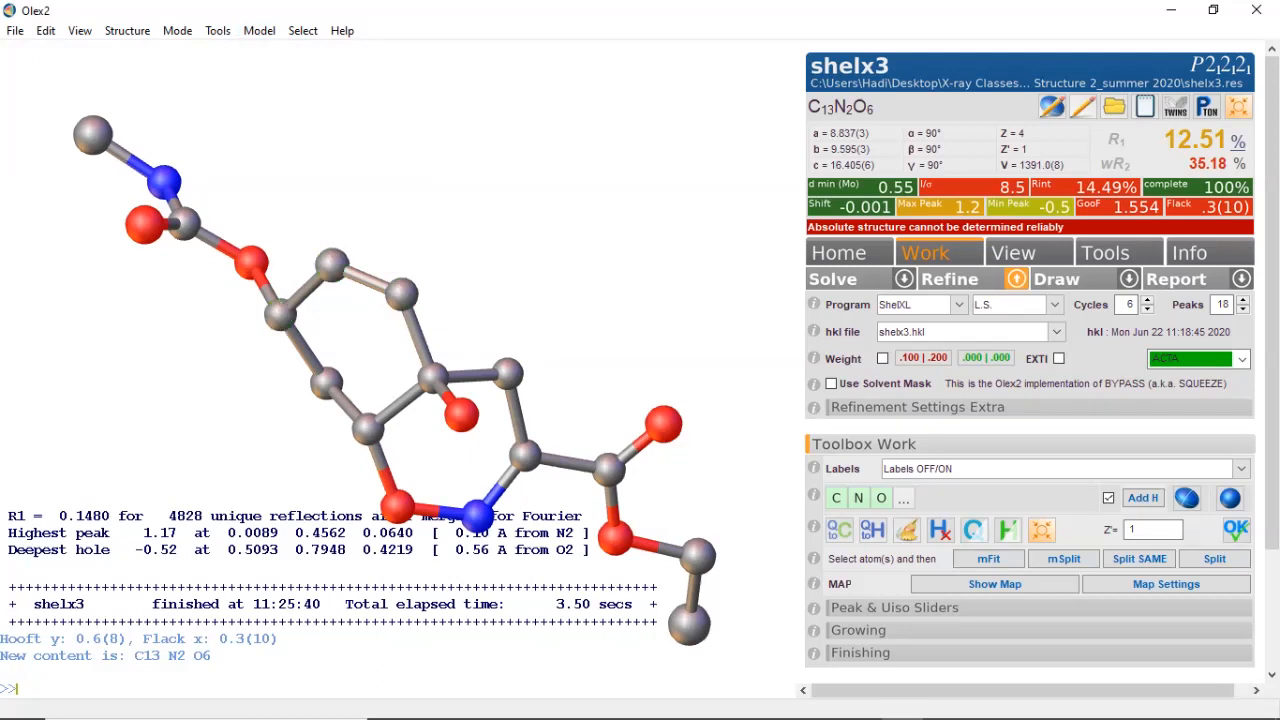
# - Make all atoms anisotropic and refine the structure
pyautogui.click(259, 30)
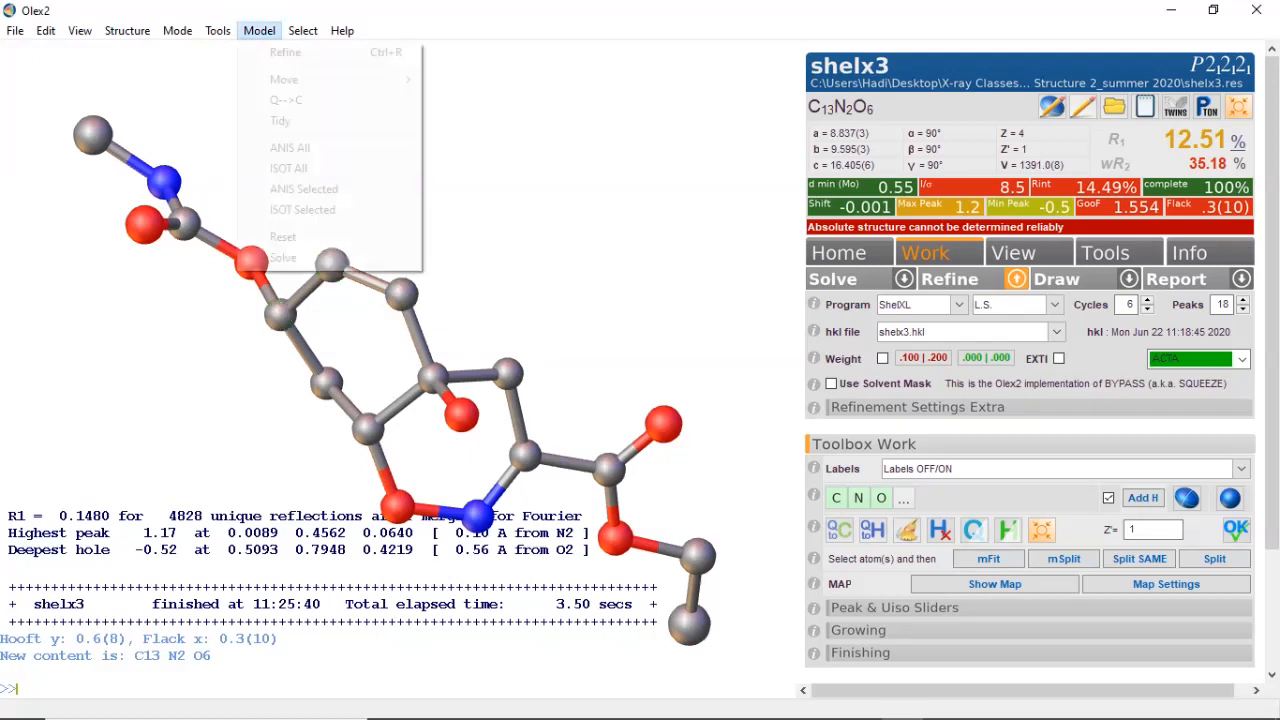
pyautogui.click(290, 147)
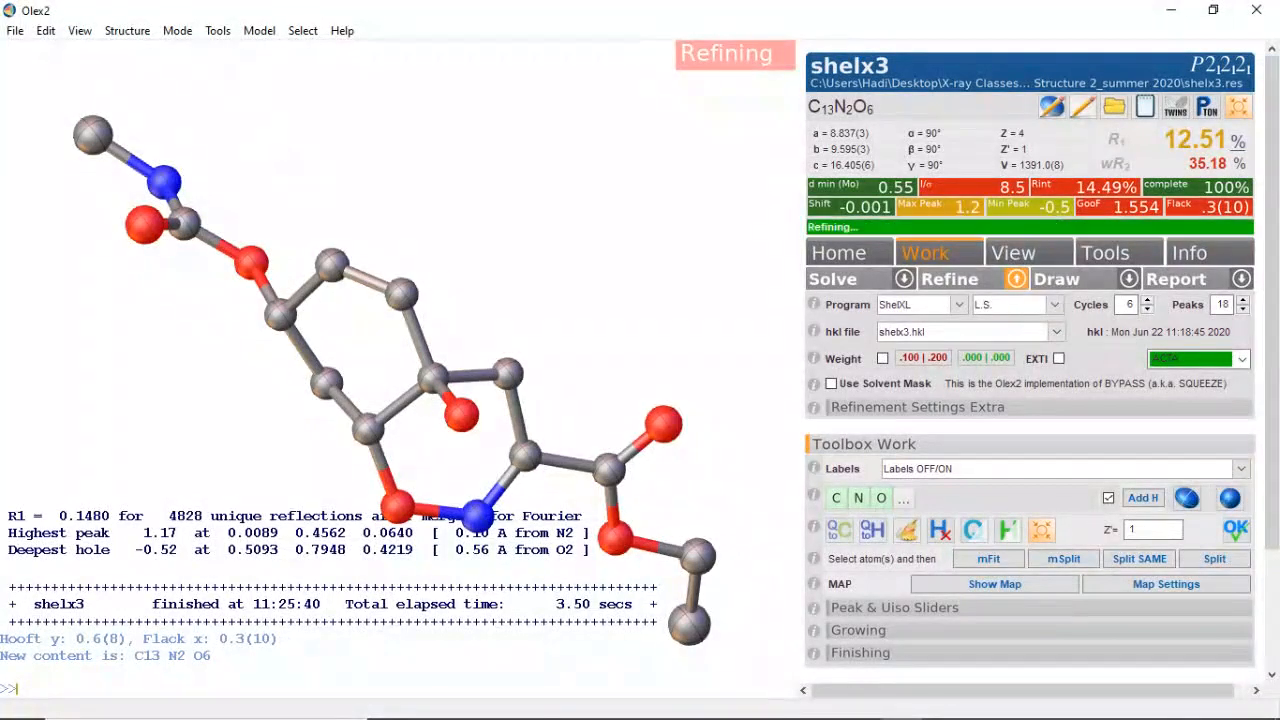
pyautogui.moveTo(248, 260)
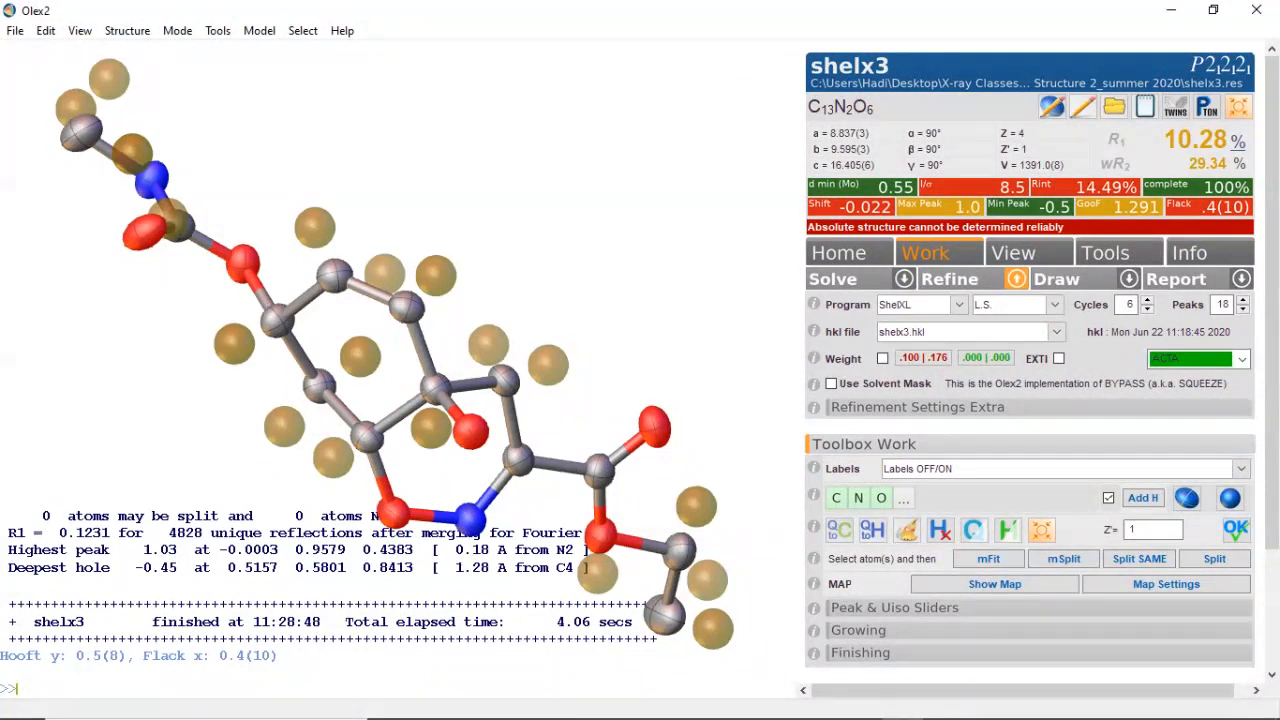
# - Add hydrogen atoms to the whole structure with the hydrogen atom tools
pyautogui.moveTo(400, 350); pyautogui.dragTo(28, 360)
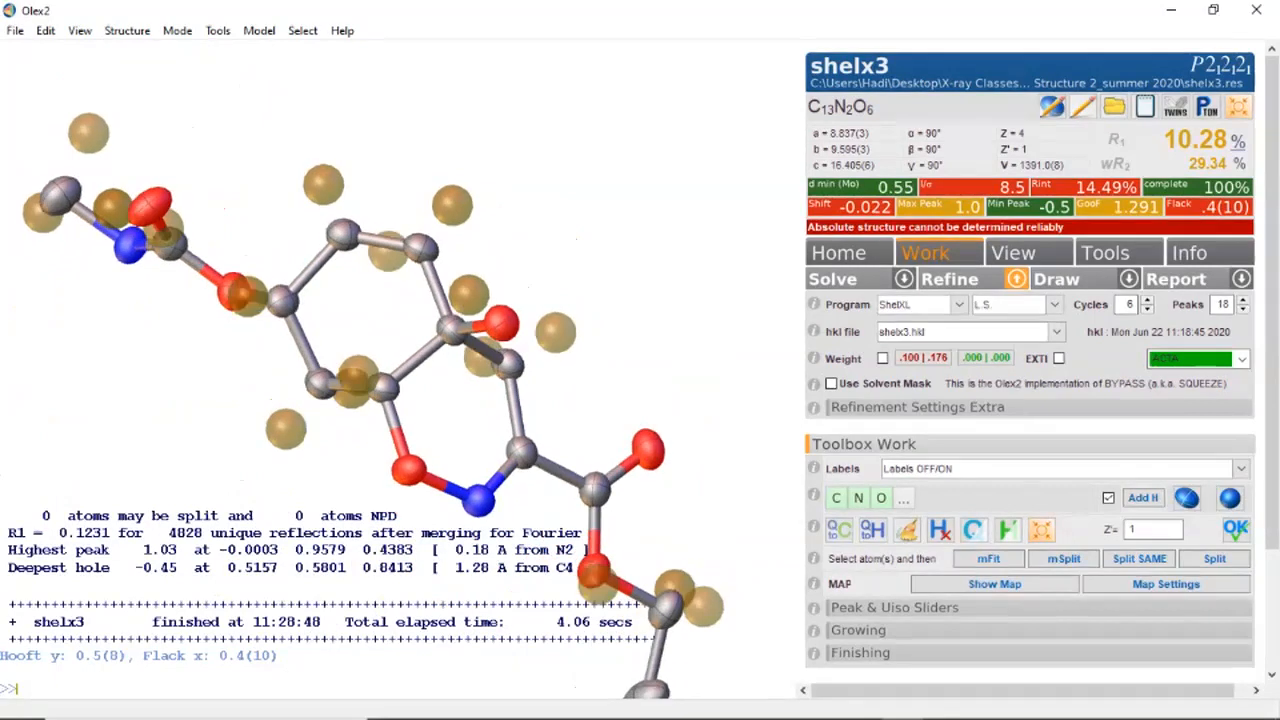
pyautogui.moveTo(28, 360); pyautogui.dragTo(17, 406)
pyautogui.moveTo(400, 300); pyautogui.dragTo(430, 289)
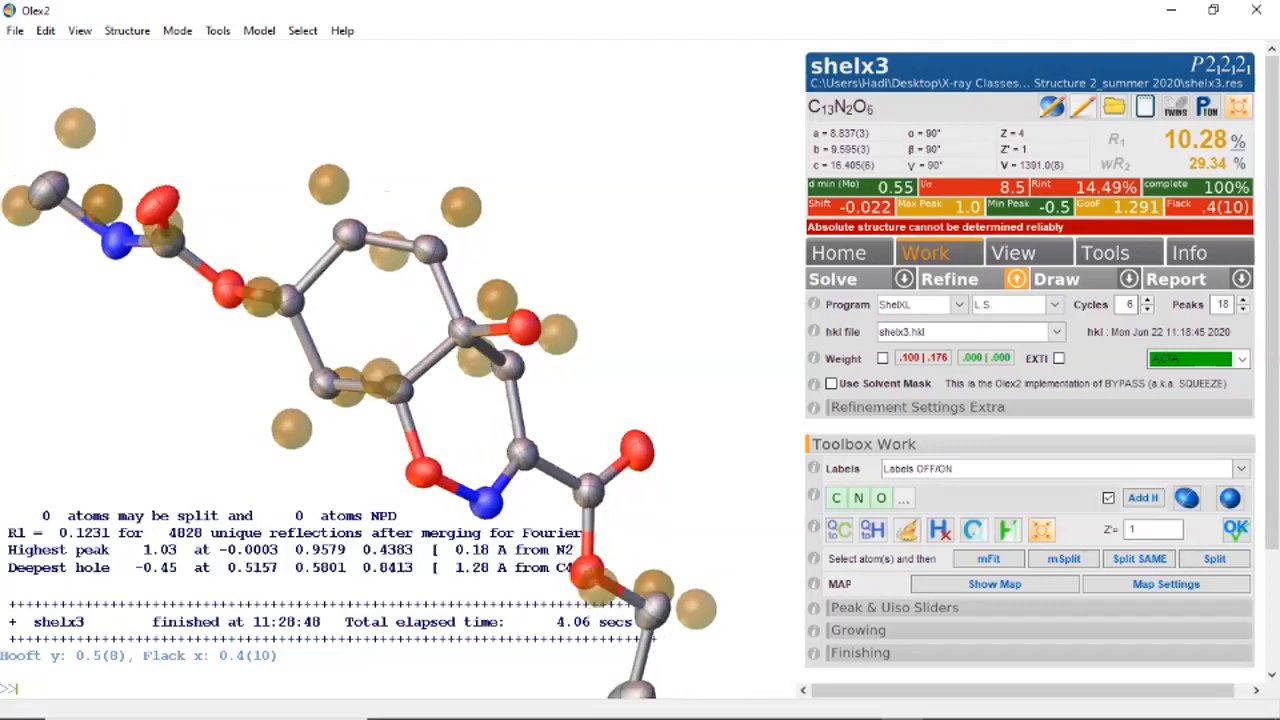
pyautogui.moveTo(430, 289); pyautogui.dragTo(410, 256)
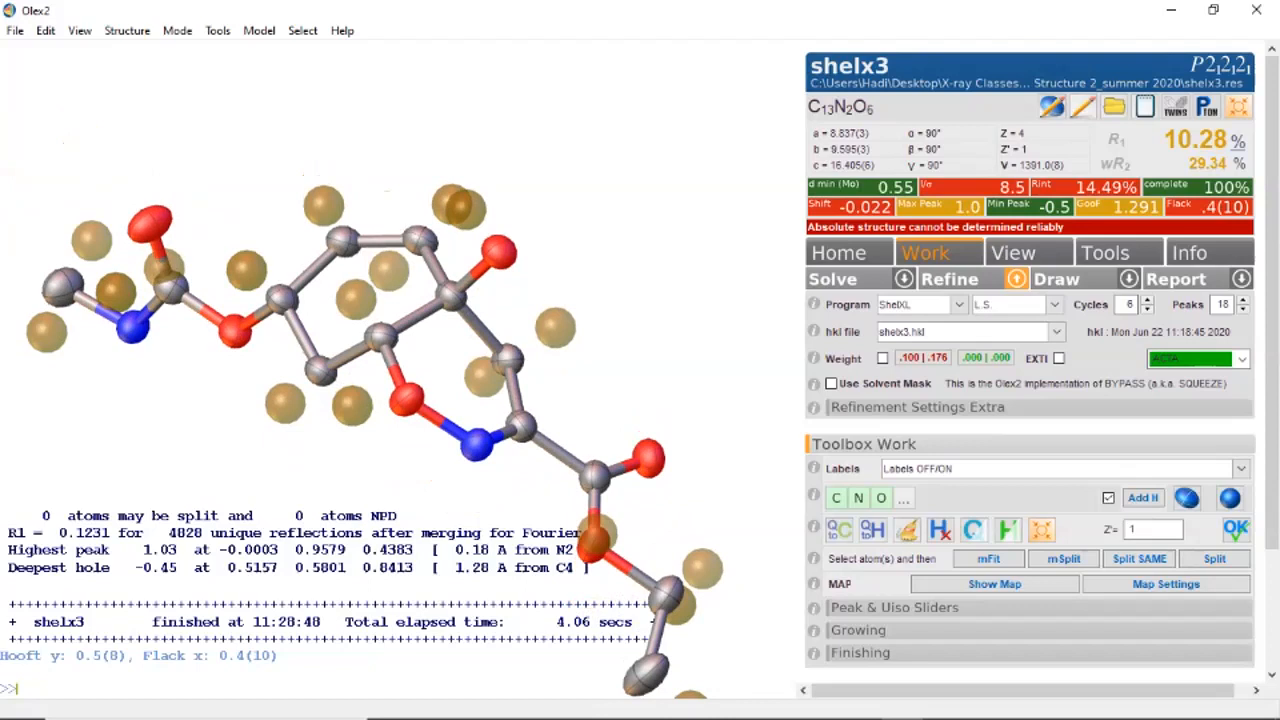
pyautogui.moveTo(410, 280); pyautogui.dragTo(444, 312)
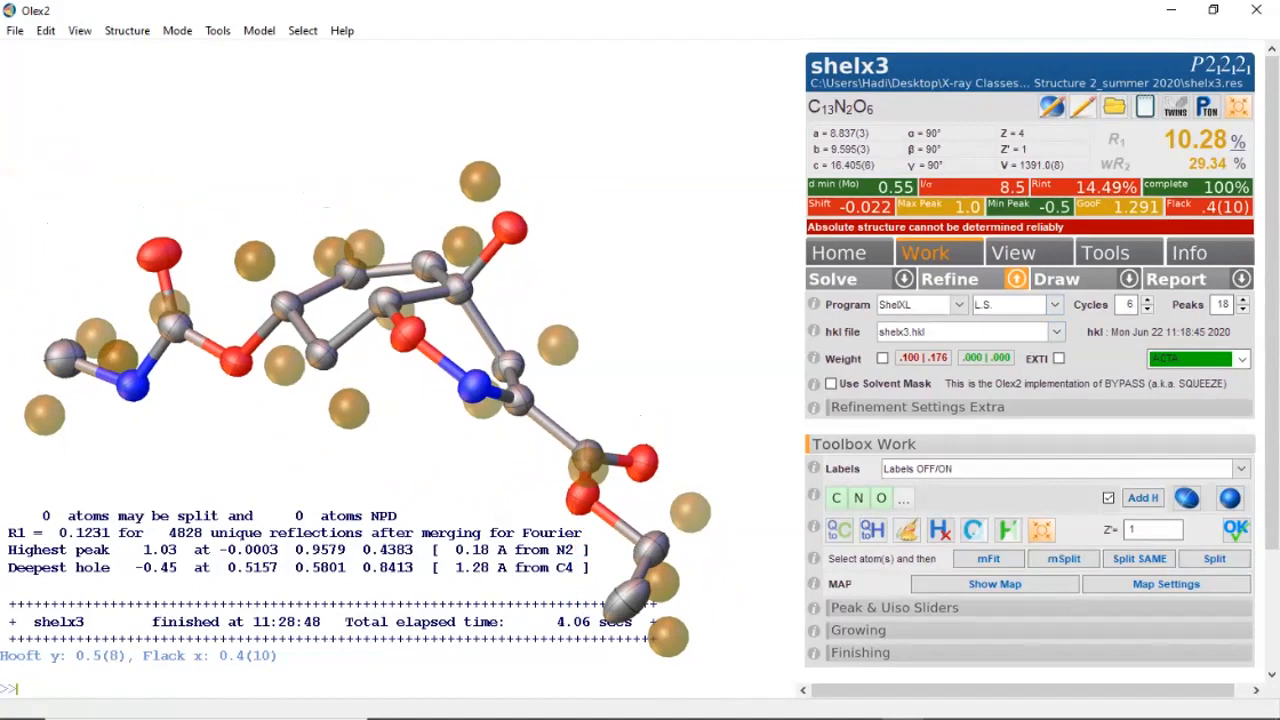
pyautogui.moveTo(400, 330); pyautogui.dragTo(390, 400)
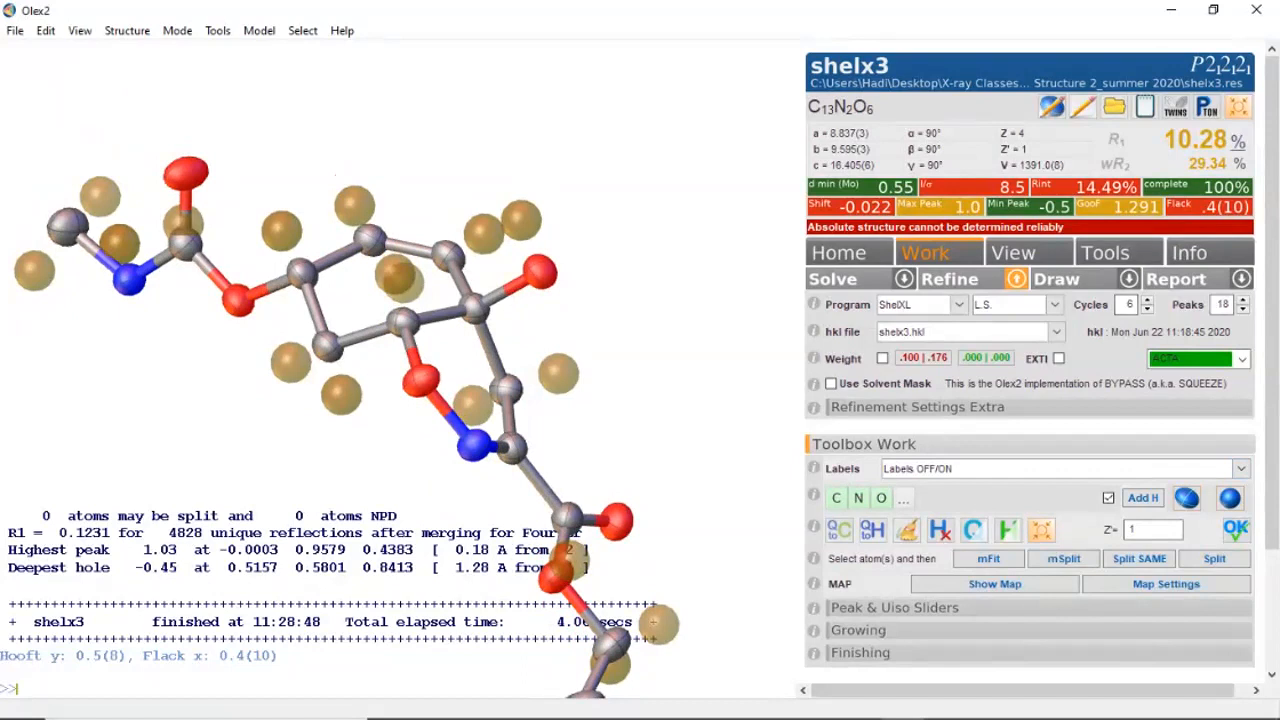
pyautogui.click(1106, 253)
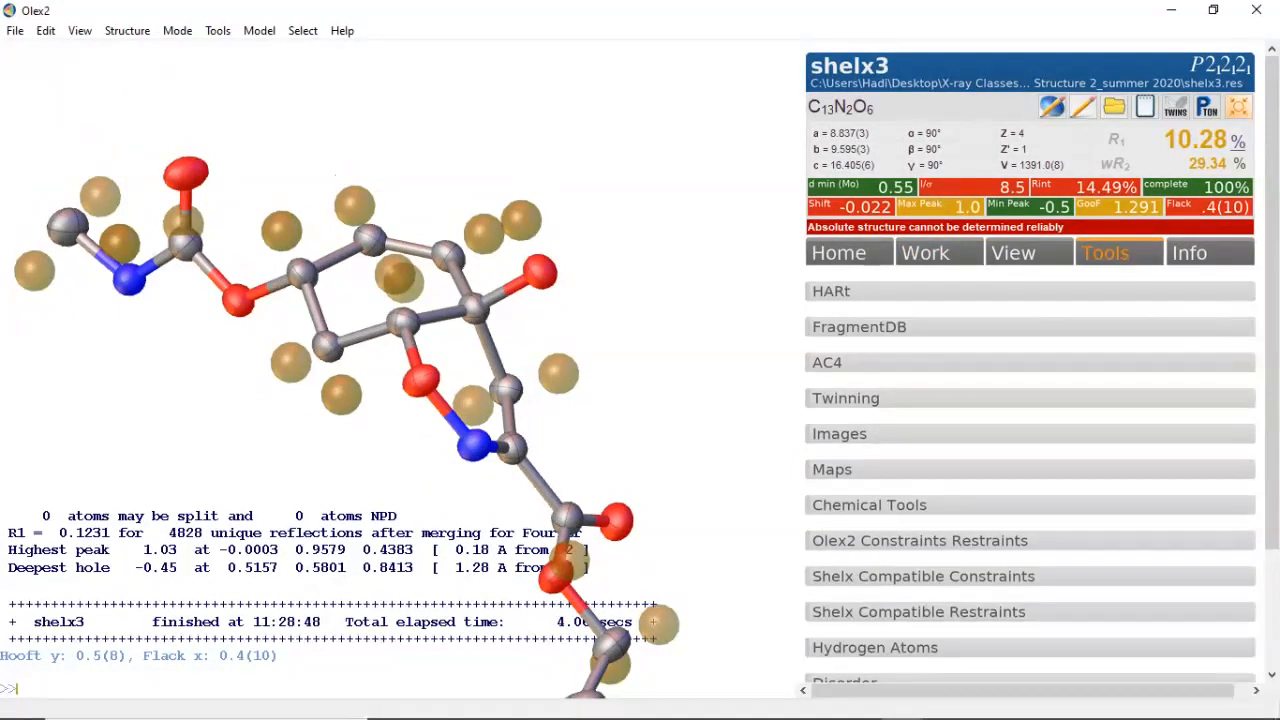
pyautogui.click(875, 648)
pyautogui.scroll(-3, 1000, 600)
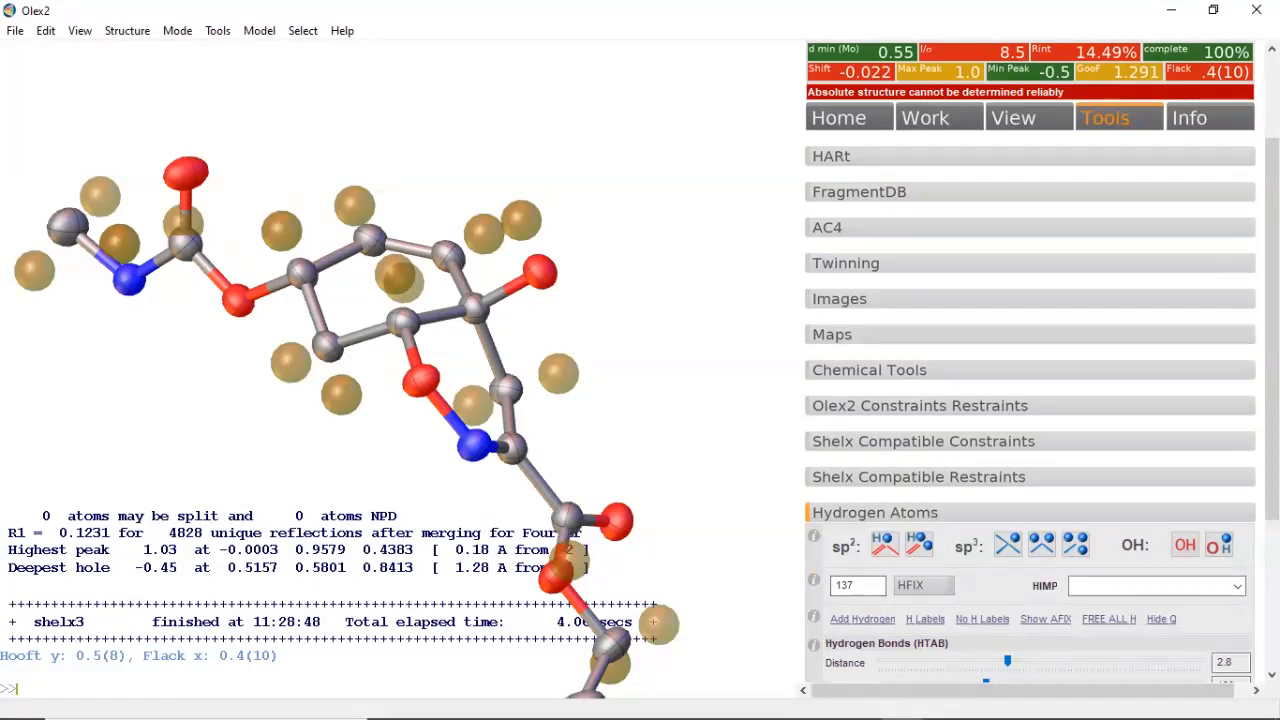
pyautogui.click(938, 118)
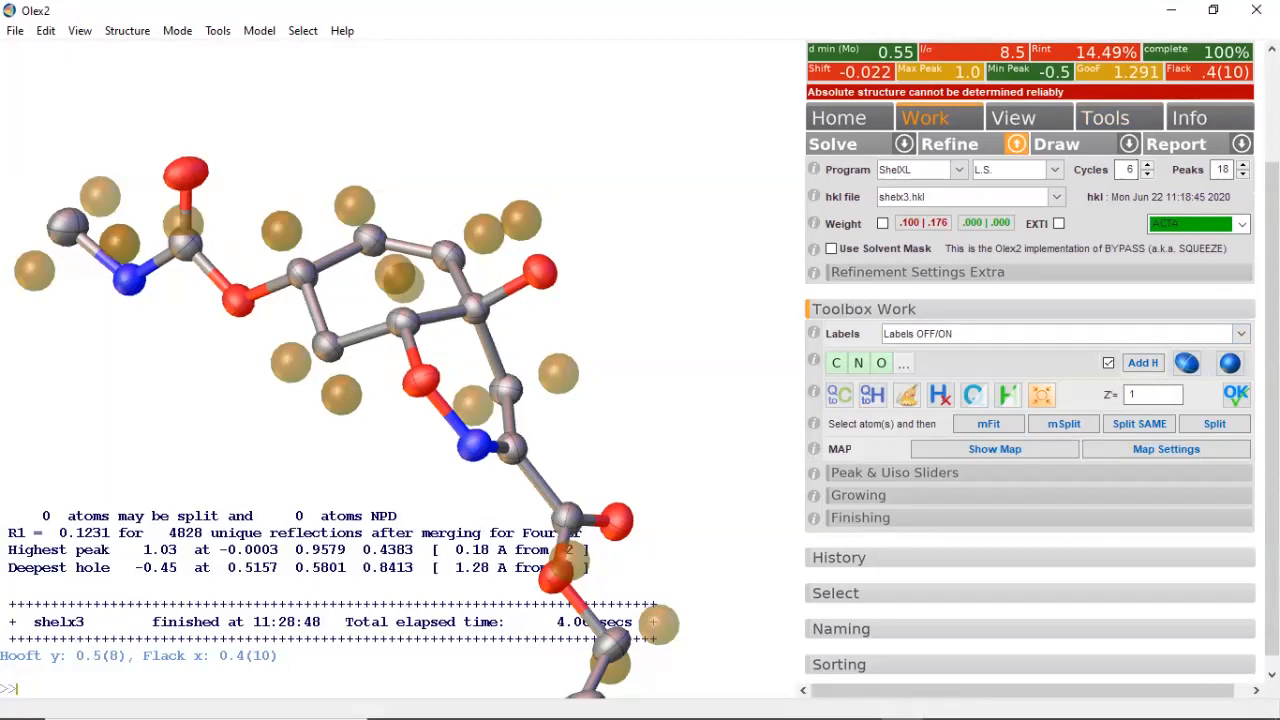
pyautogui.click(1106, 118)
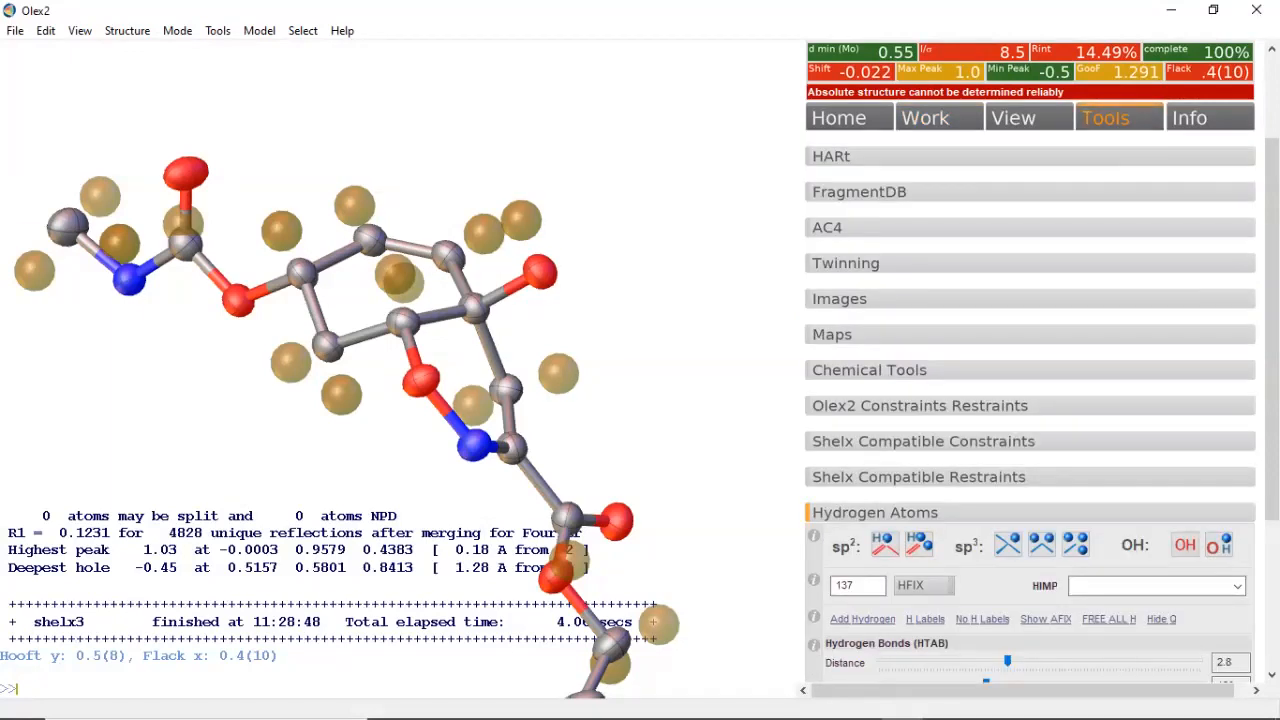
pyautogui.click(862, 619)
# - Delete the hydrogen on the hydroxyl oxygen O4 and the hydrogen on the carbamate nitrogen N2
pyautogui.moveTo(400, 350); pyautogui.dragTo(784, 496)
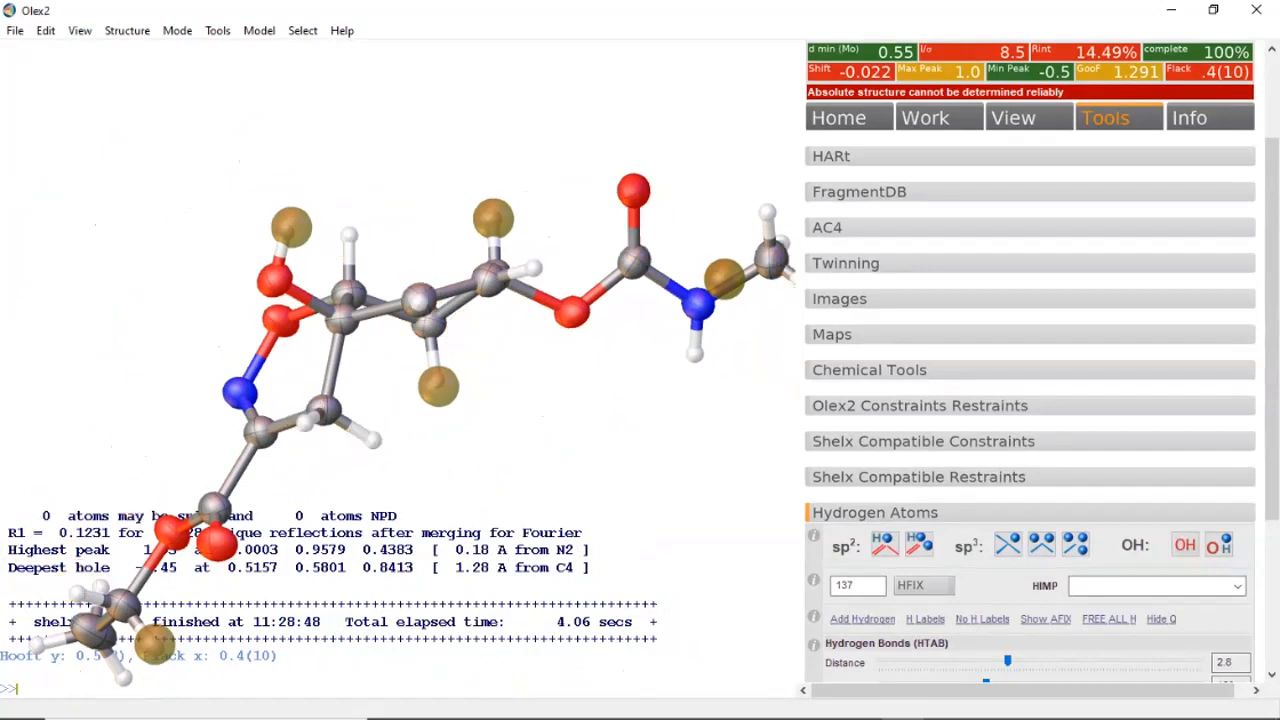
pyautogui.click(285, 232)
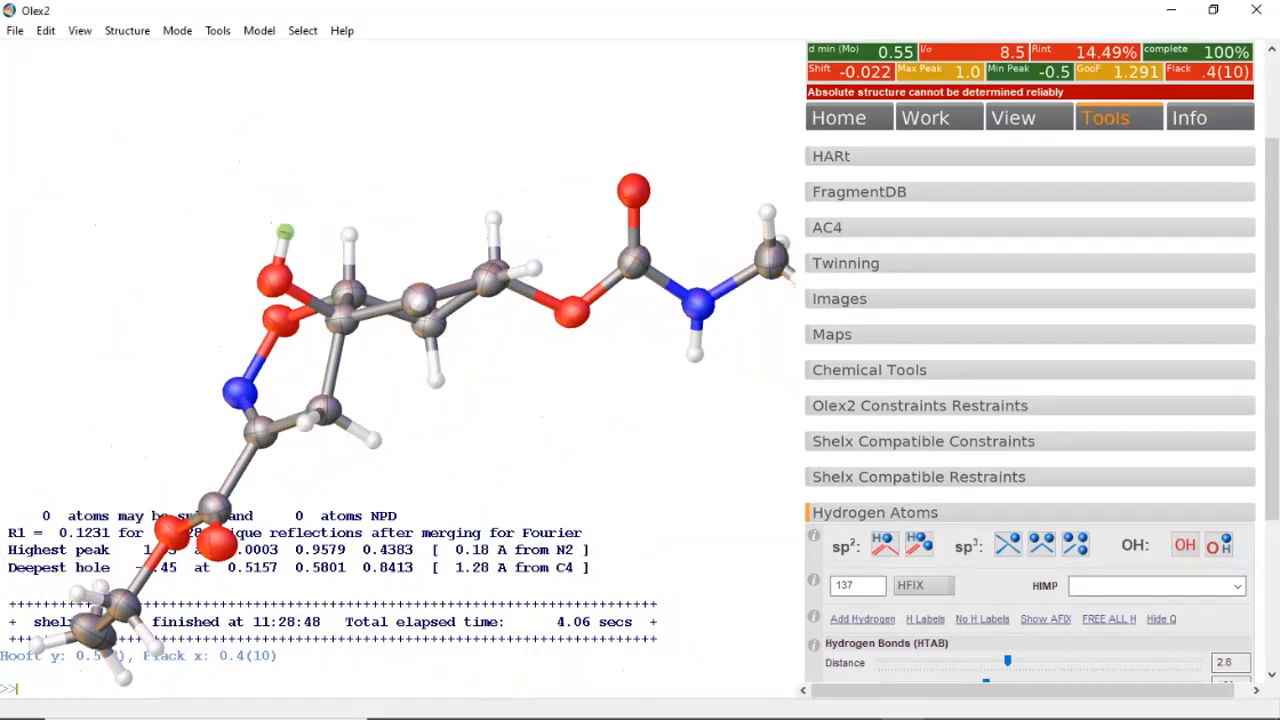
pyautogui.press('Delete')
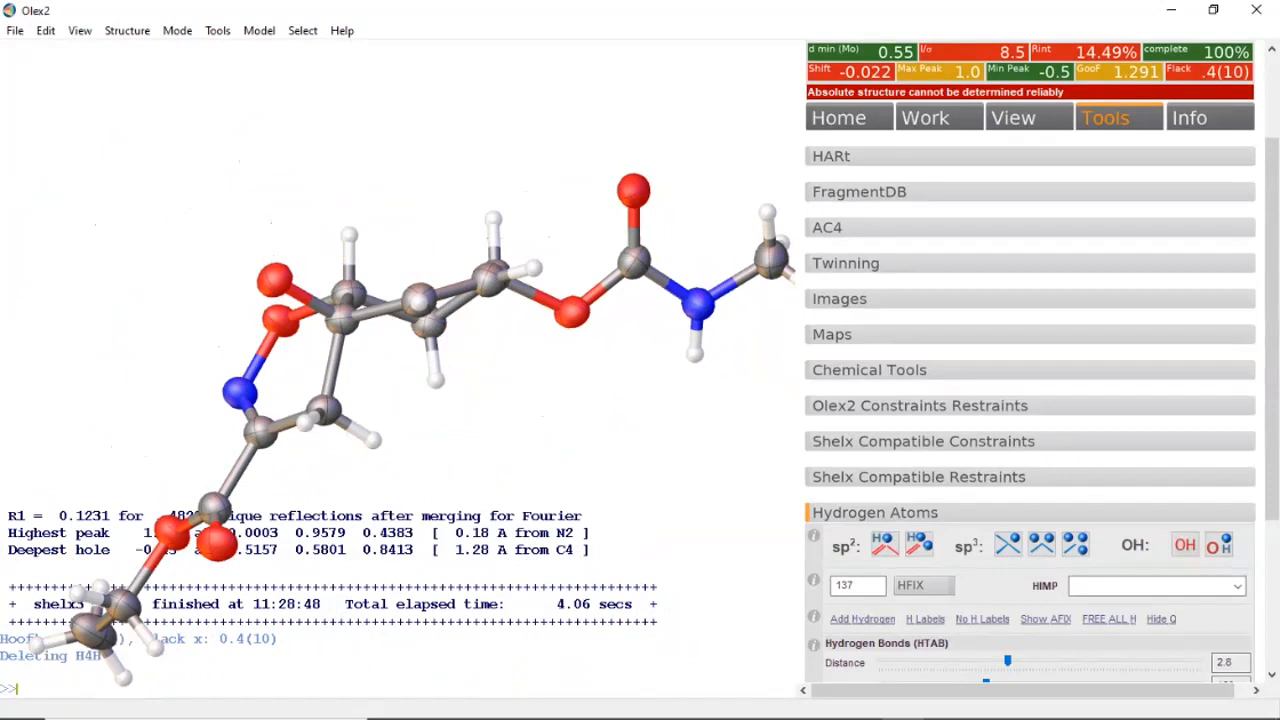
pyautogui.click(695, 354)
pyautogui.press('Delete')
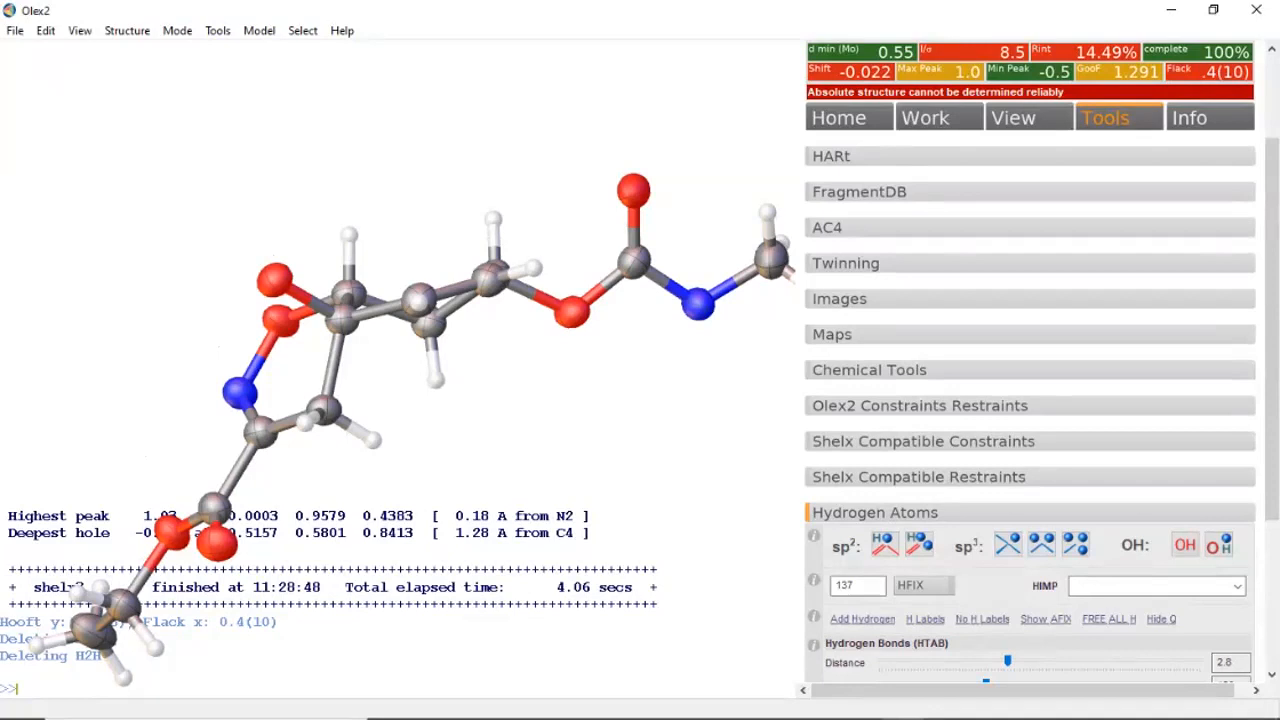
# - Review the residual Q peaks around the molecule and delete all of them with the command kill $q
pyautogui.moveTo(420, 420); pyautogui.dragTo(380, 438)
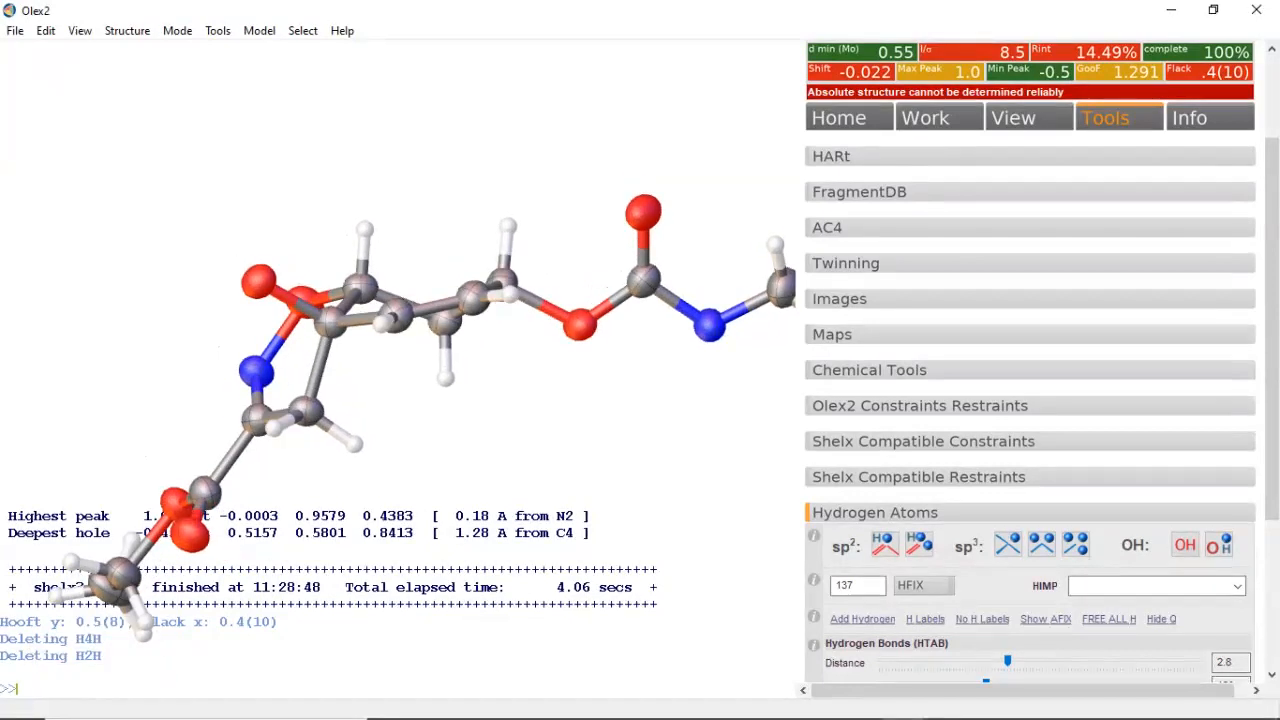
pyautogui.scroll(6, 380, 438)
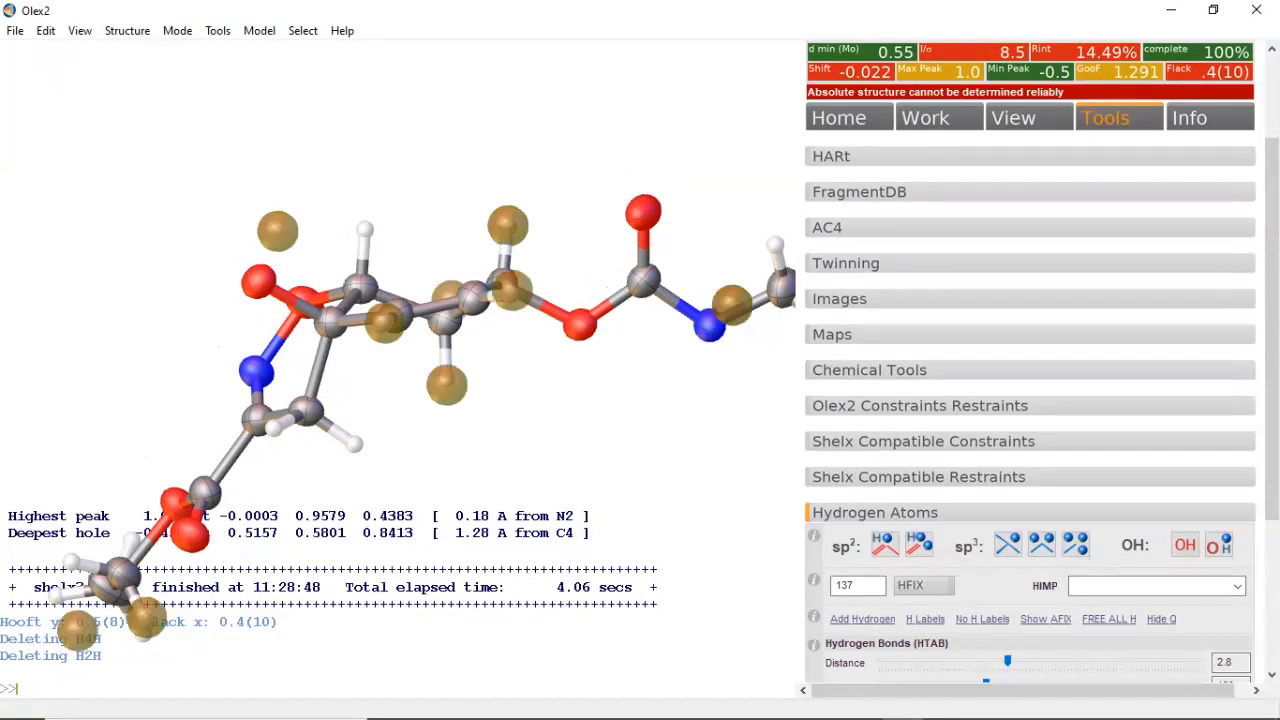
pyautogui.scroll(-1, 380, 438)
pyautogui.scroll(-5, 380, 438)
pyautogui.scroll(5, 380, 438)
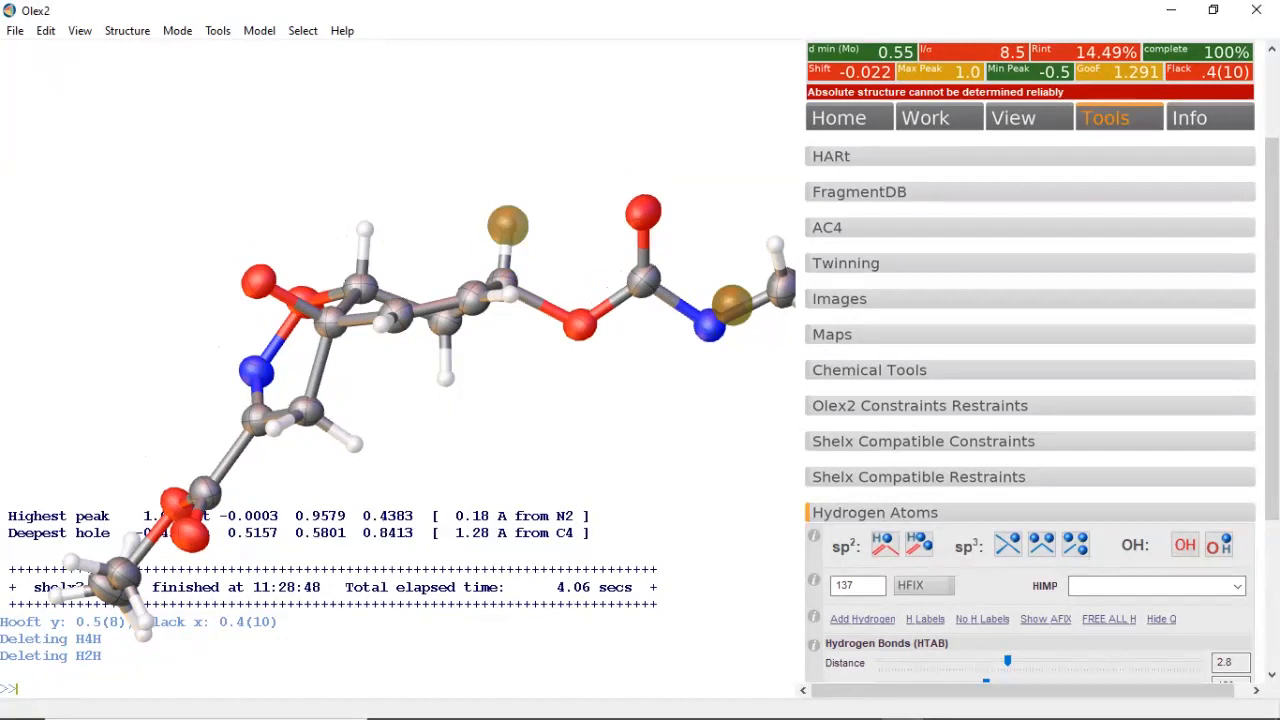
pyautogui.scroll(-6, 380, 438)
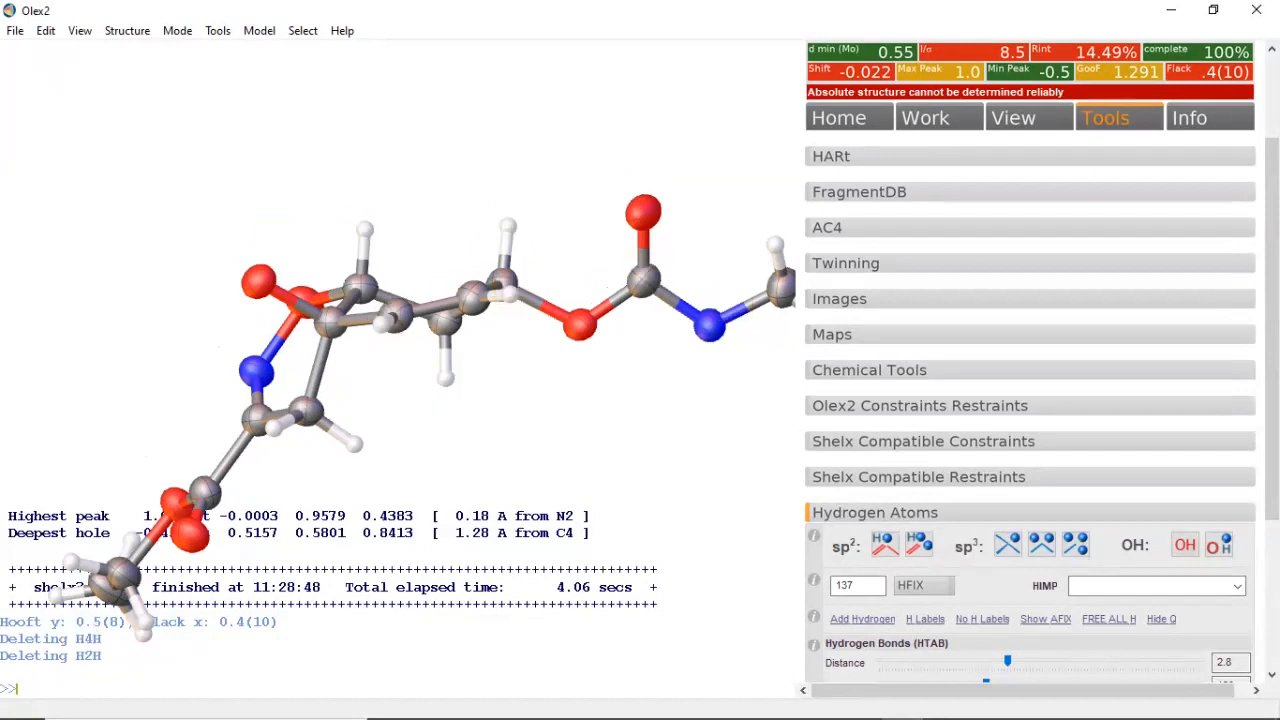
pyautogui.write('kill $q')
pyautogui.scroll(8, 400, 370)
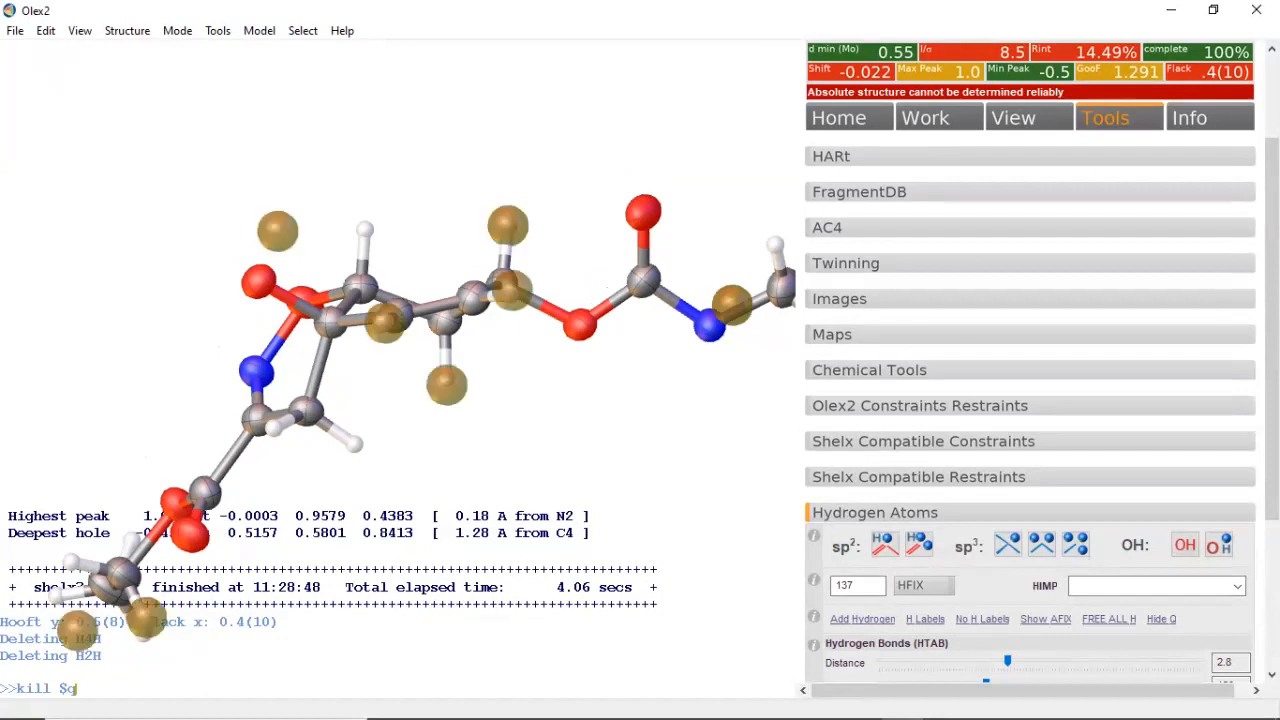
pyautogui.press('Return')
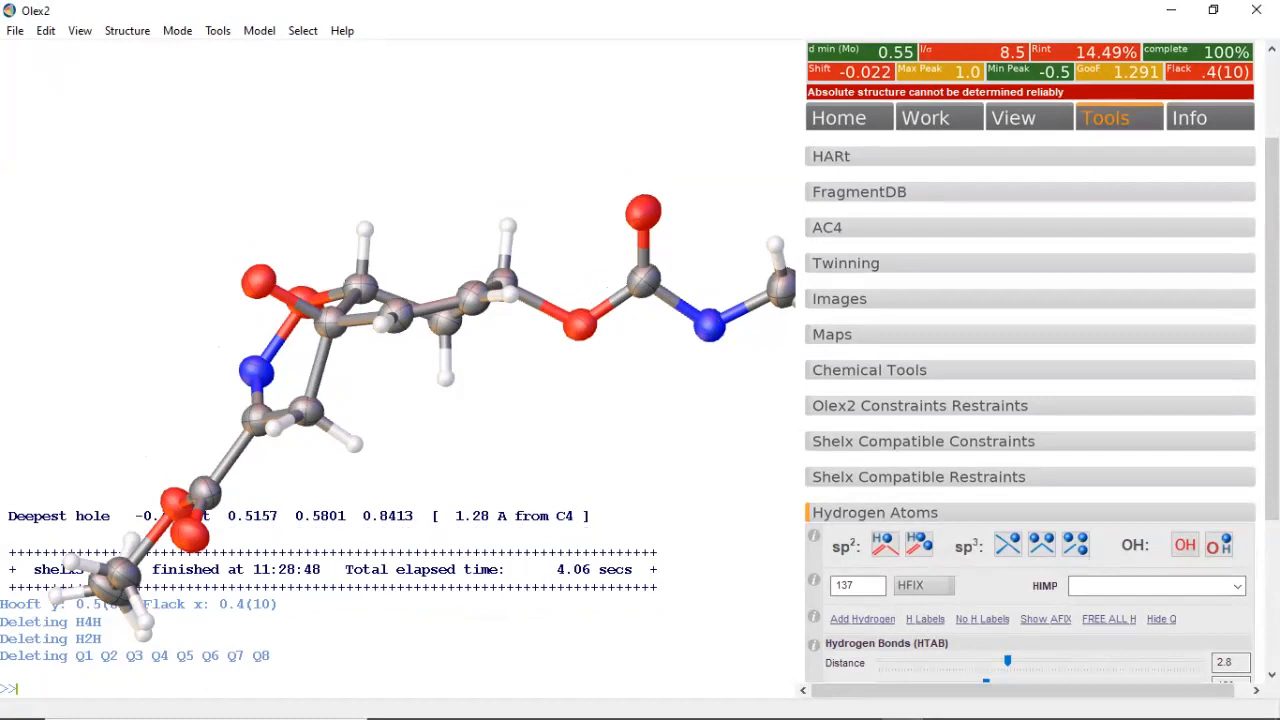
# - Refine the structure again with ShelXL, using 6 cycles and 2 residual peaks
pyautogui.moveTo(400, 370); pyautogui.dragTo(466, 374)
pyautogui.moveTo(618, 350); pyautogui.dragTo(605, 362, button='right')
pyautogui.click(585, 365)
pyautogui.moveTo(585, 365); pyautogui.dragTo(582, 316)
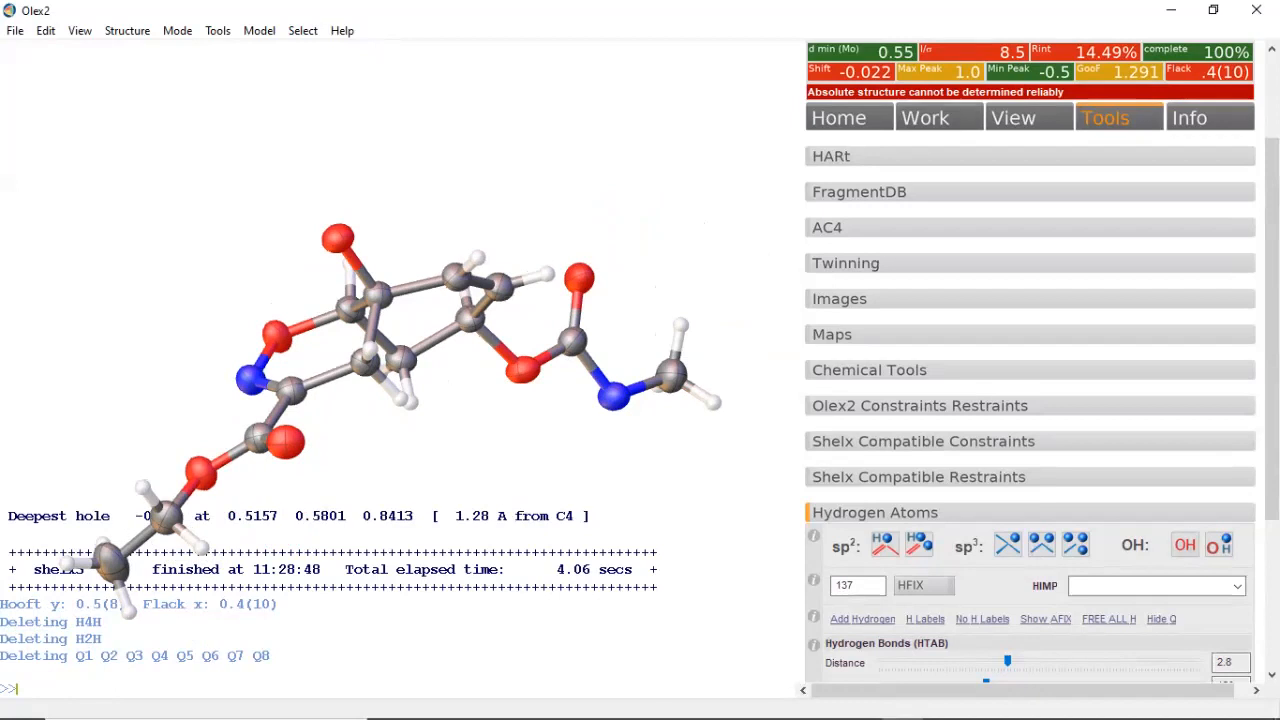
pyautogui.click(926, 118)
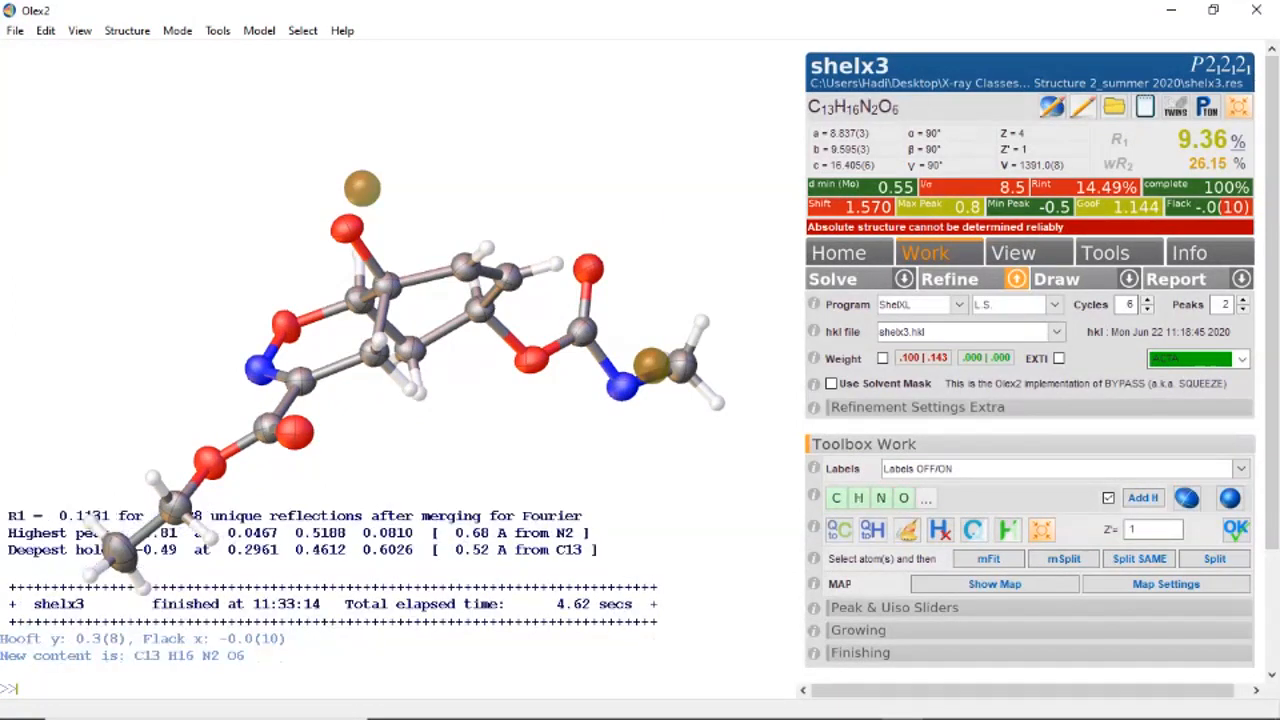
# - Assign the residual peak Q2 beside the hydroxyl oxygen as a hydrogen atom
pyautogui.moveTo(590, 400); pyautogui.dragTo(533, 402)
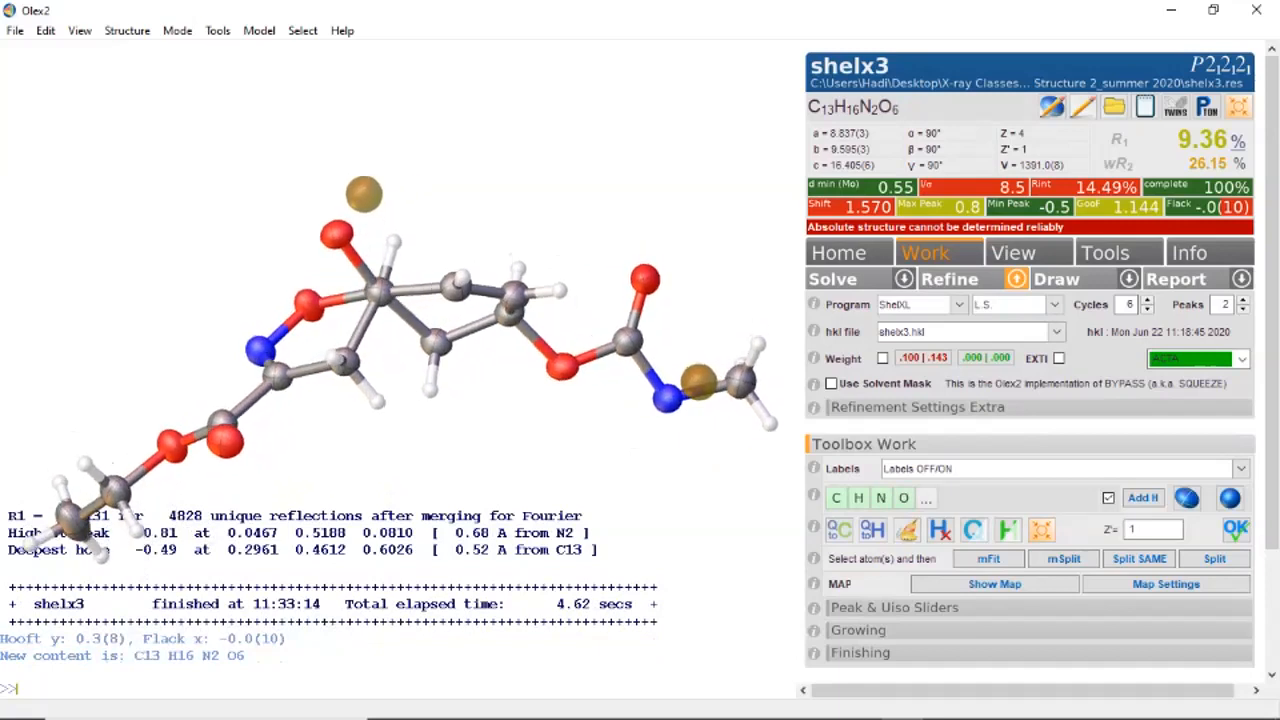
pyautogui.moveTo(533, 402)
pyautogui.mouseDown()
pyautogui.moveTo(507, 411)
pyautogui.moveTo(520, 406)
pyautogui.mouseUp()
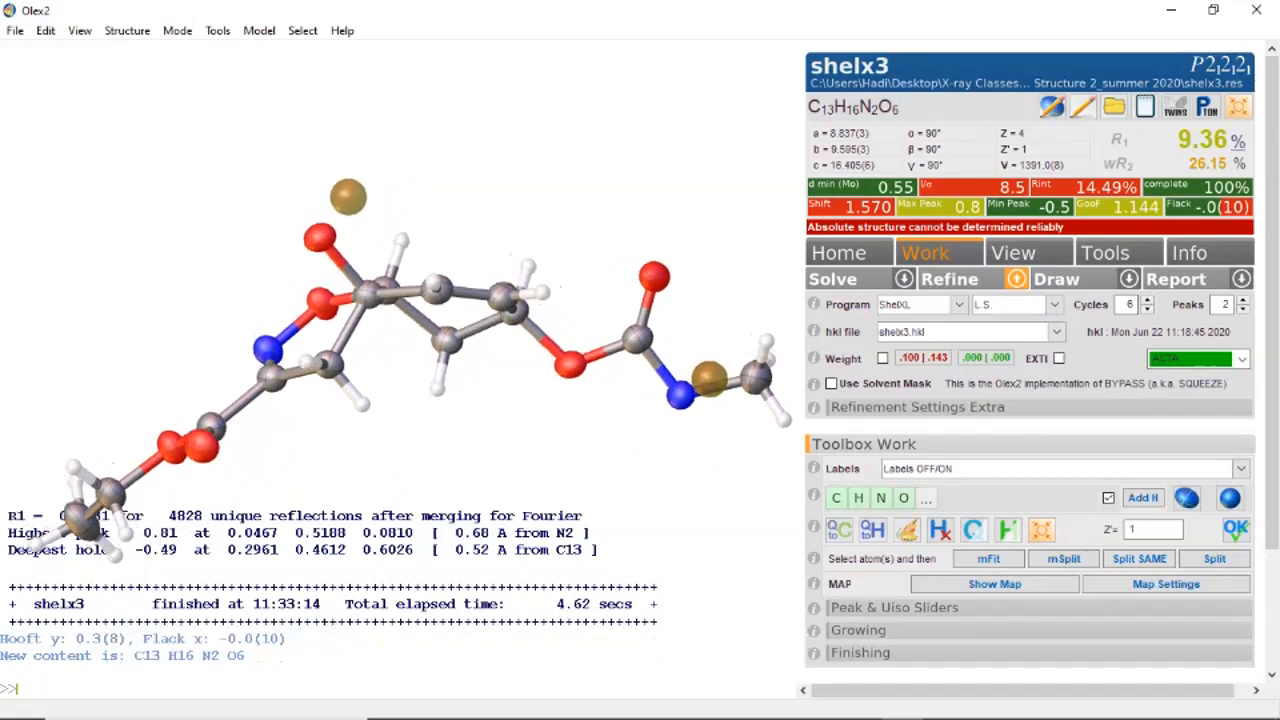
pyautogui.rightClick(349, 198)
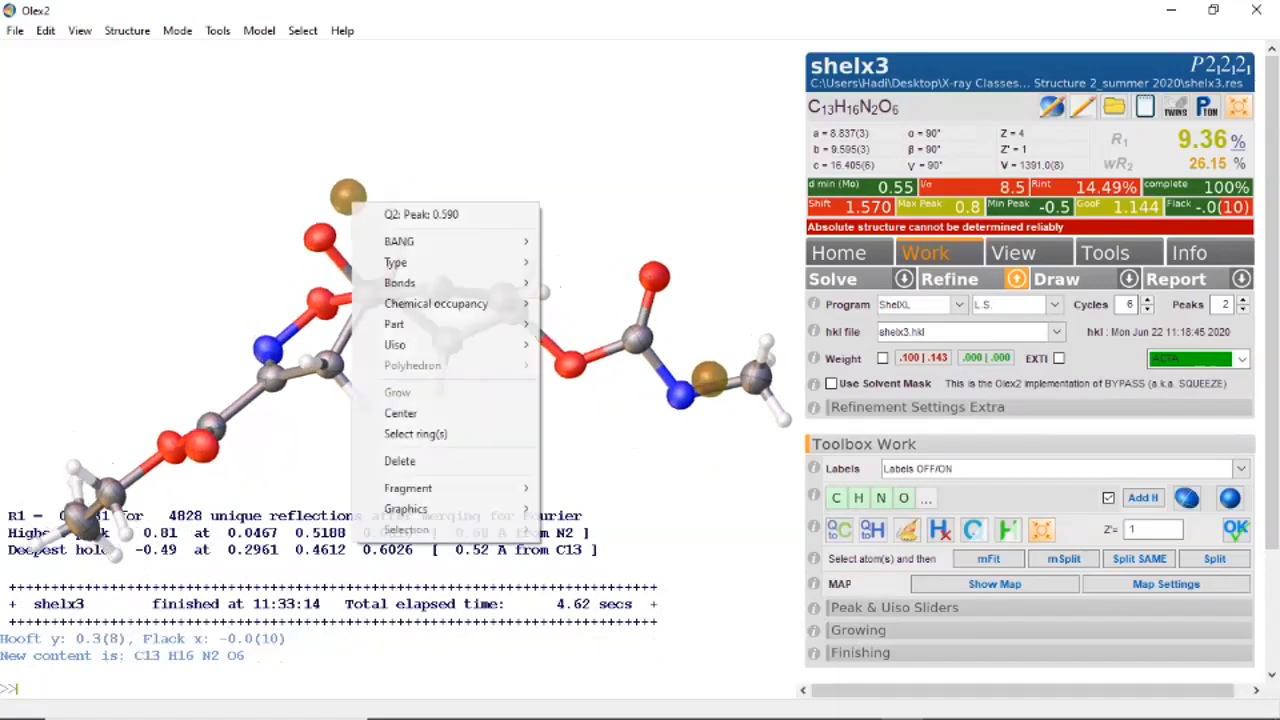
pyautogui.moveTo(400, 241)
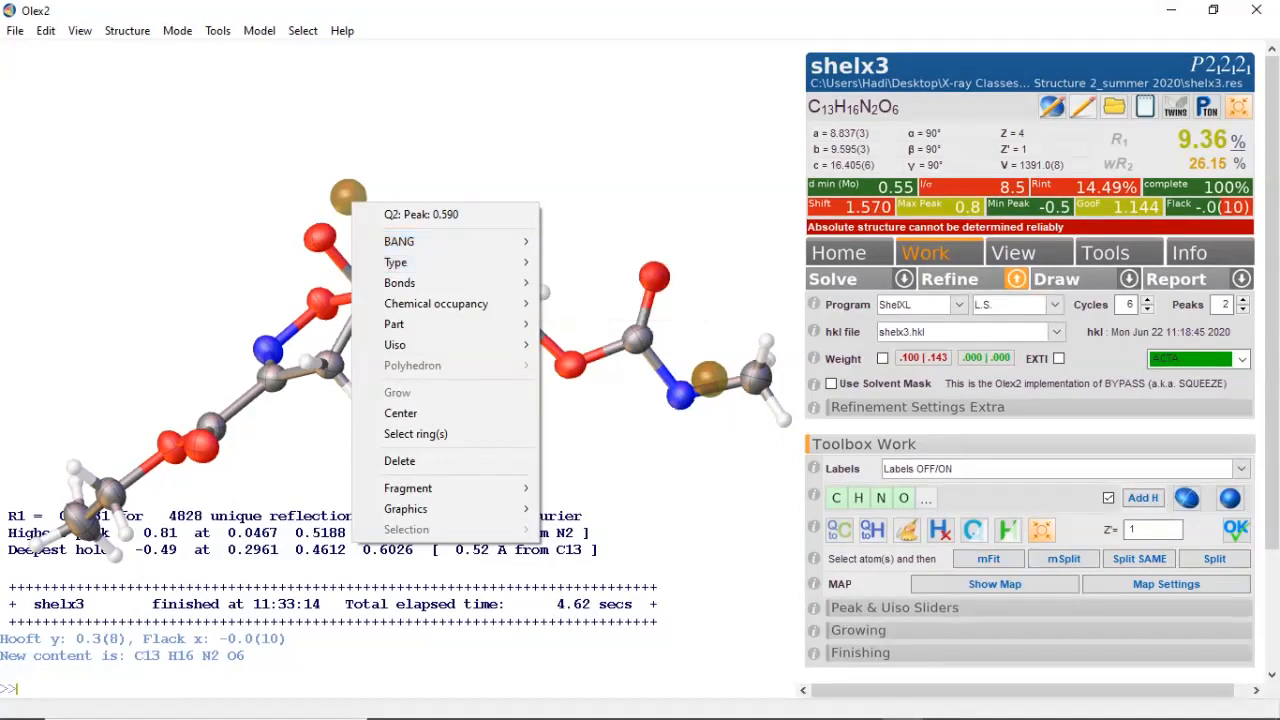
pyautogui.press('Escape')
pyautogui.rightClick(340, 204)
pyautogui.moveTo(430, 263)
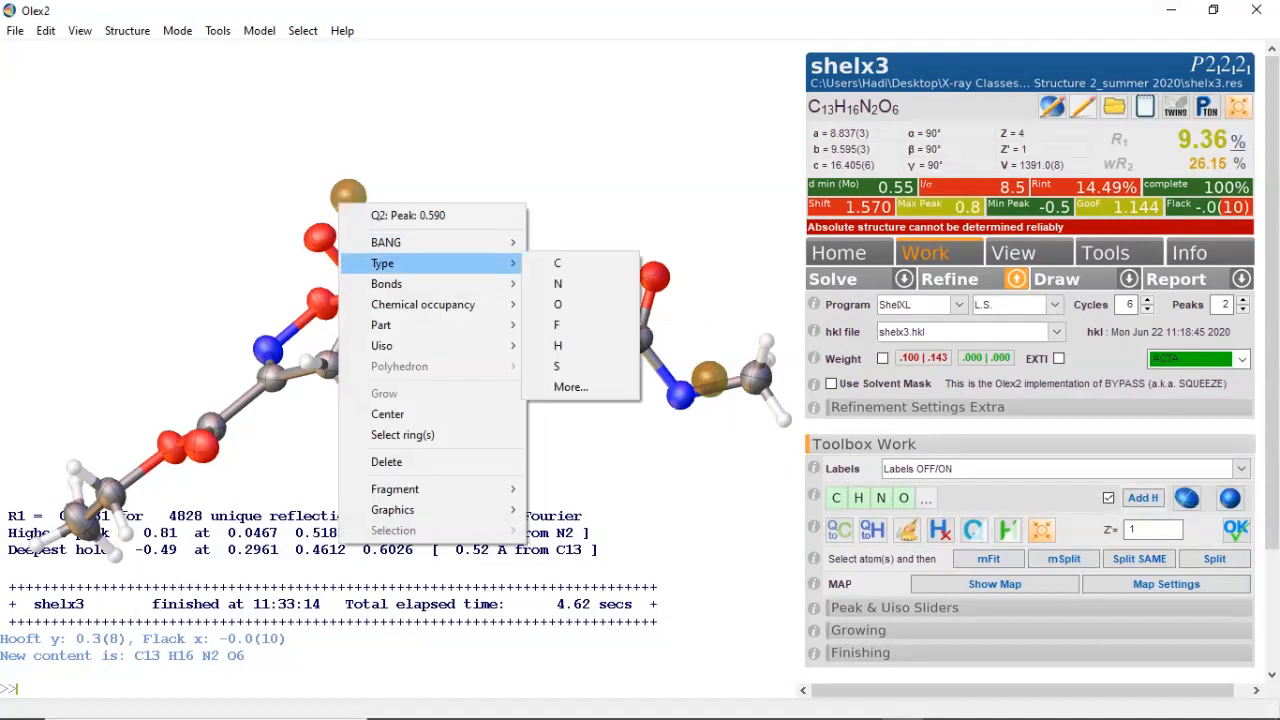
pyautogui.click(557, 345)
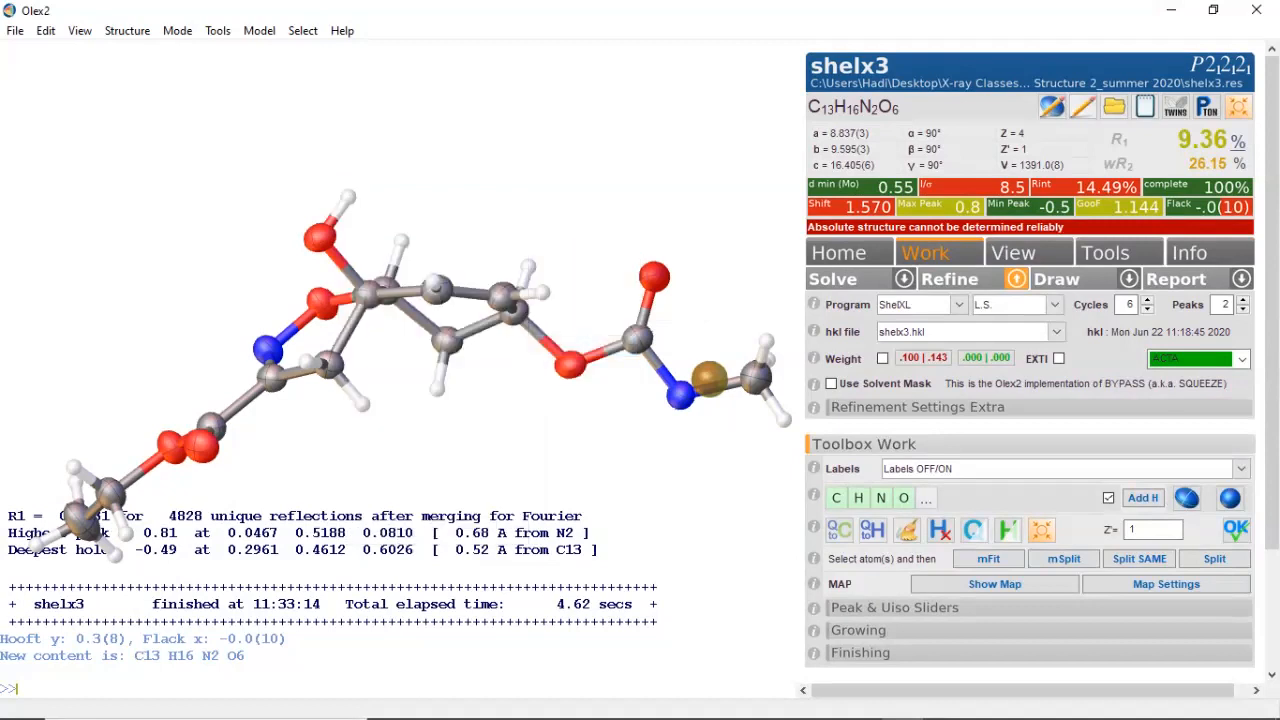
# - Set the number of residual peaks to 30 and refine the structure three times
pyautogui.moveTo(550, 450); pyautogui.dragTo(557, 360)
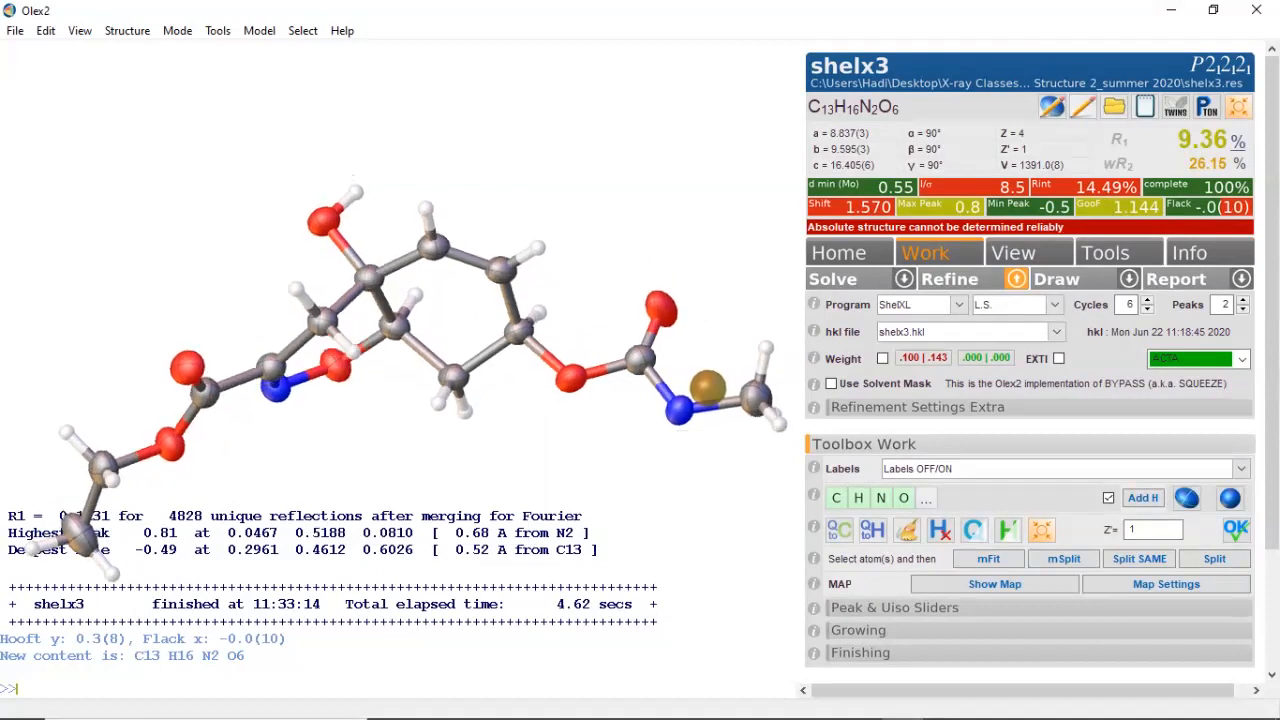
pyautogui.moveTo(677, 403); pyautogui.dragTo(670, 433)
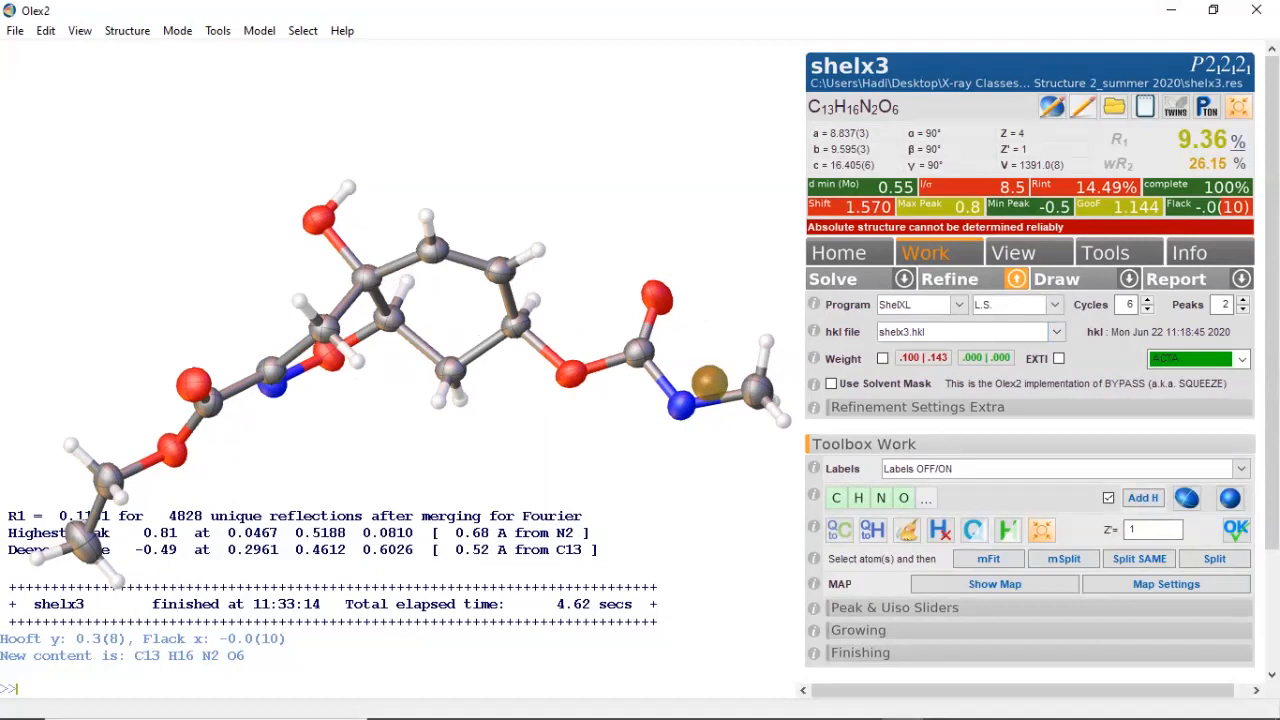
pyautogui.doubleClick(1227, 304)
pyautogui.write('30')
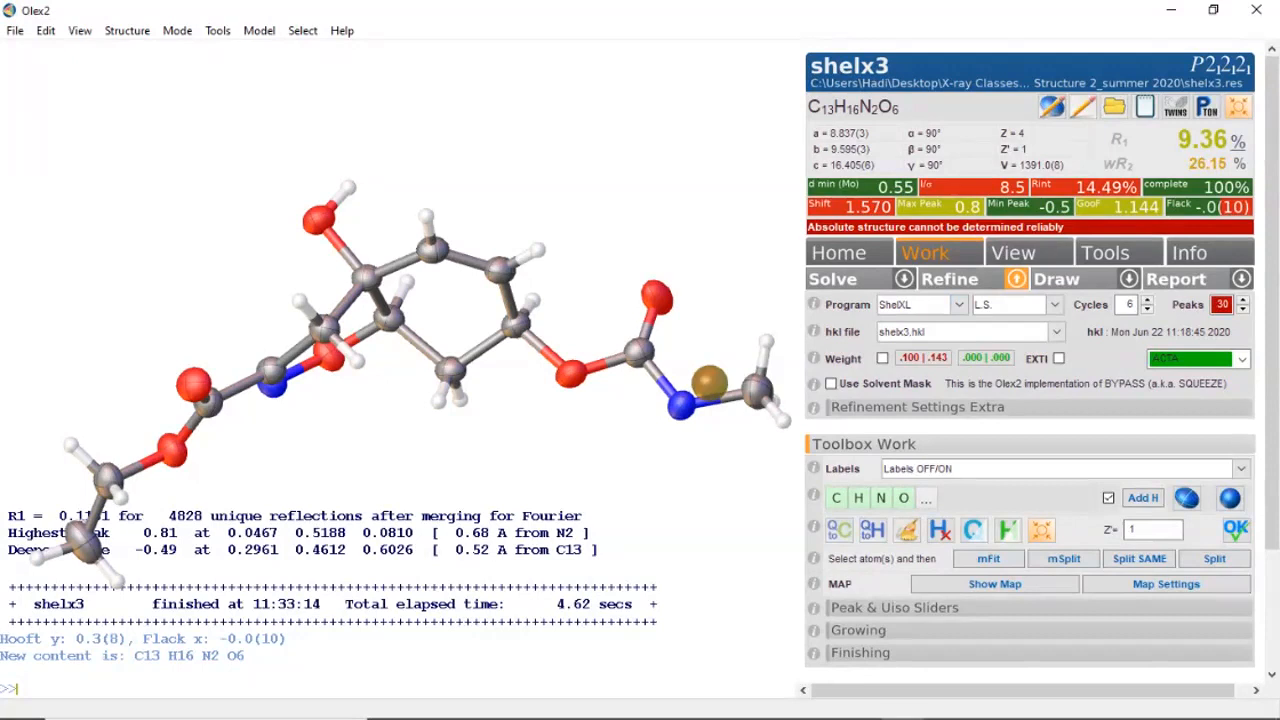
pyautogui.hotkey('ctrl', 'r')
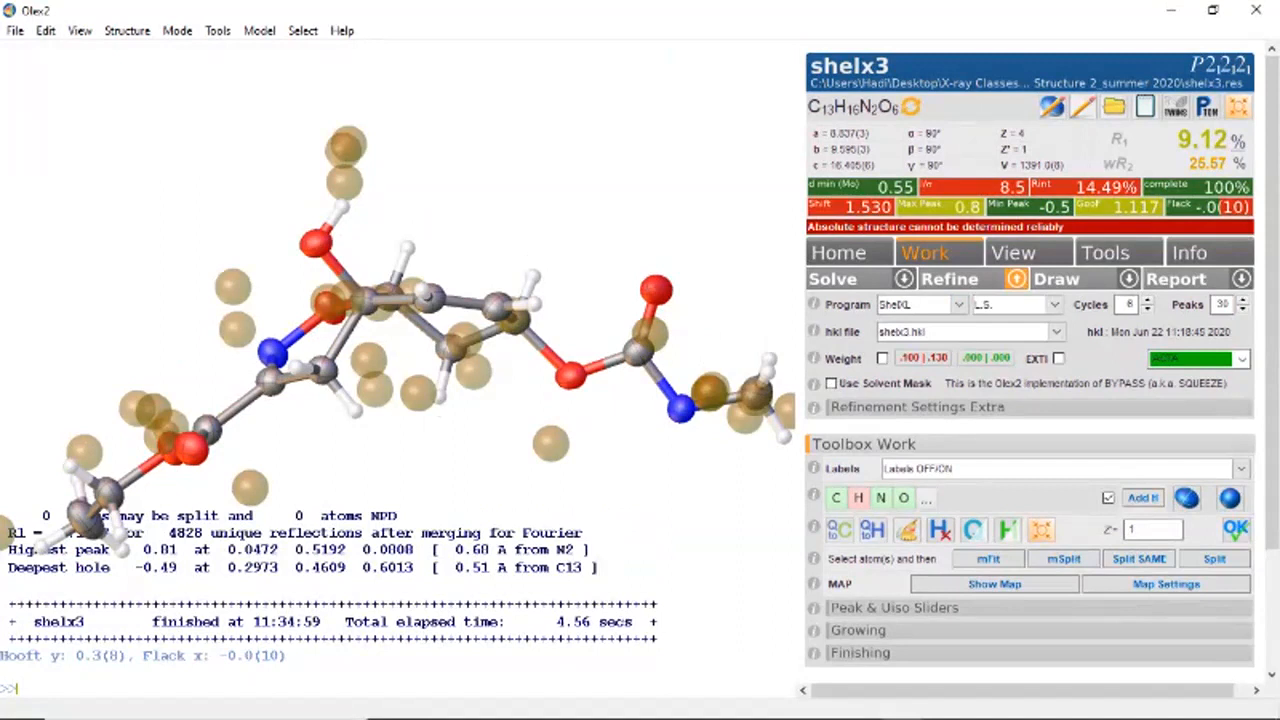
pyautogui.hotkey('ctrl', 'r')
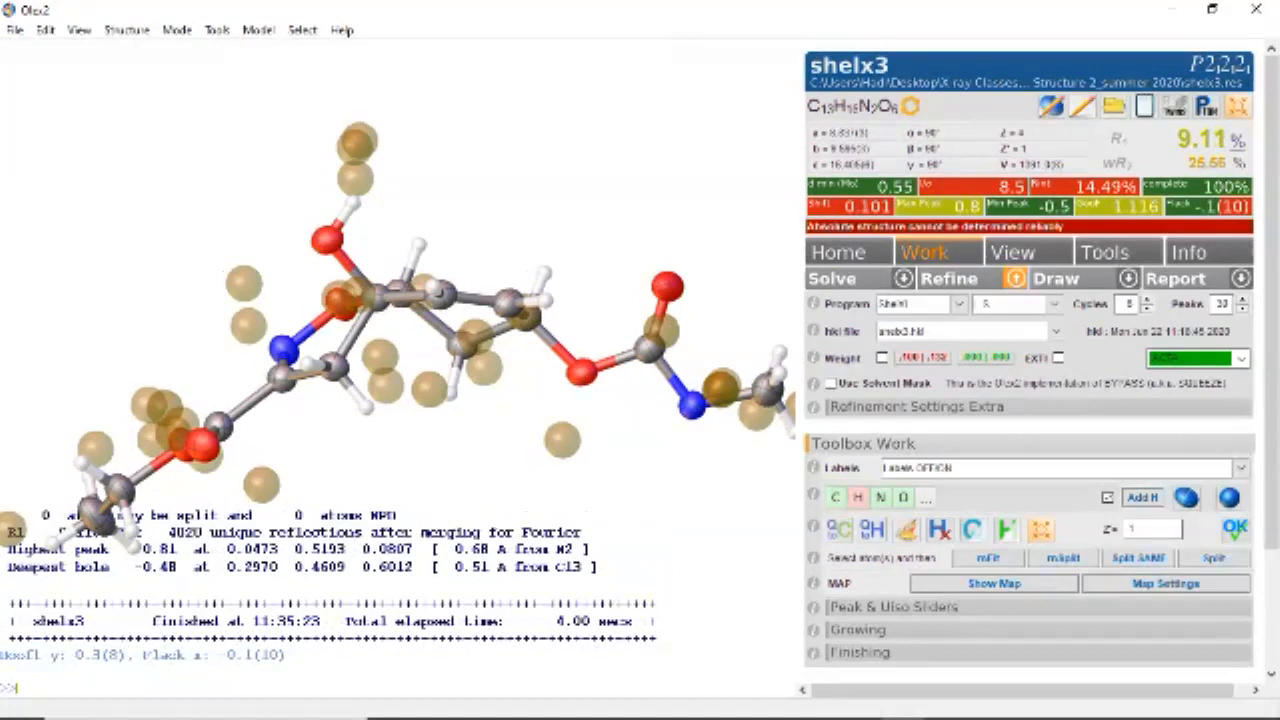
pyautogui.hotkey('ctrl', 'r')
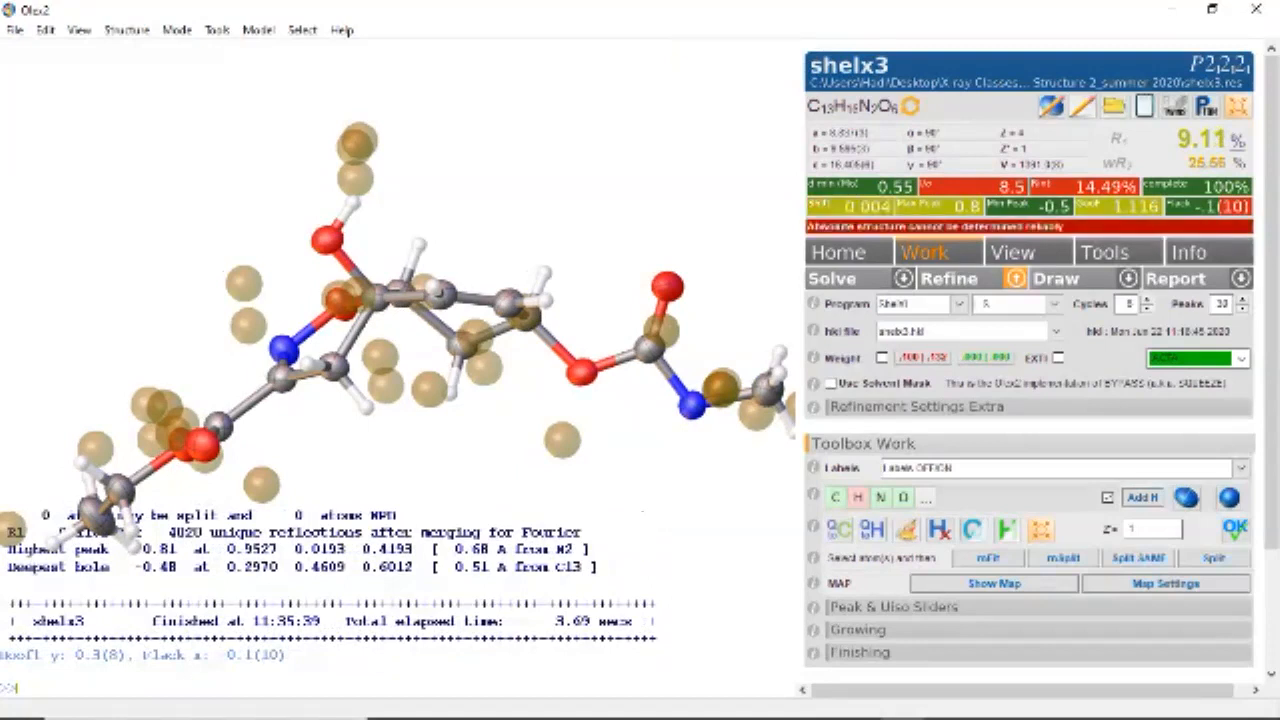
# - Set the Uiso of the hydroxyl hydrogen H4 to 1.5x
pyautogui.moveTo(490, 268); pyautogui.dragTo(464, 271)
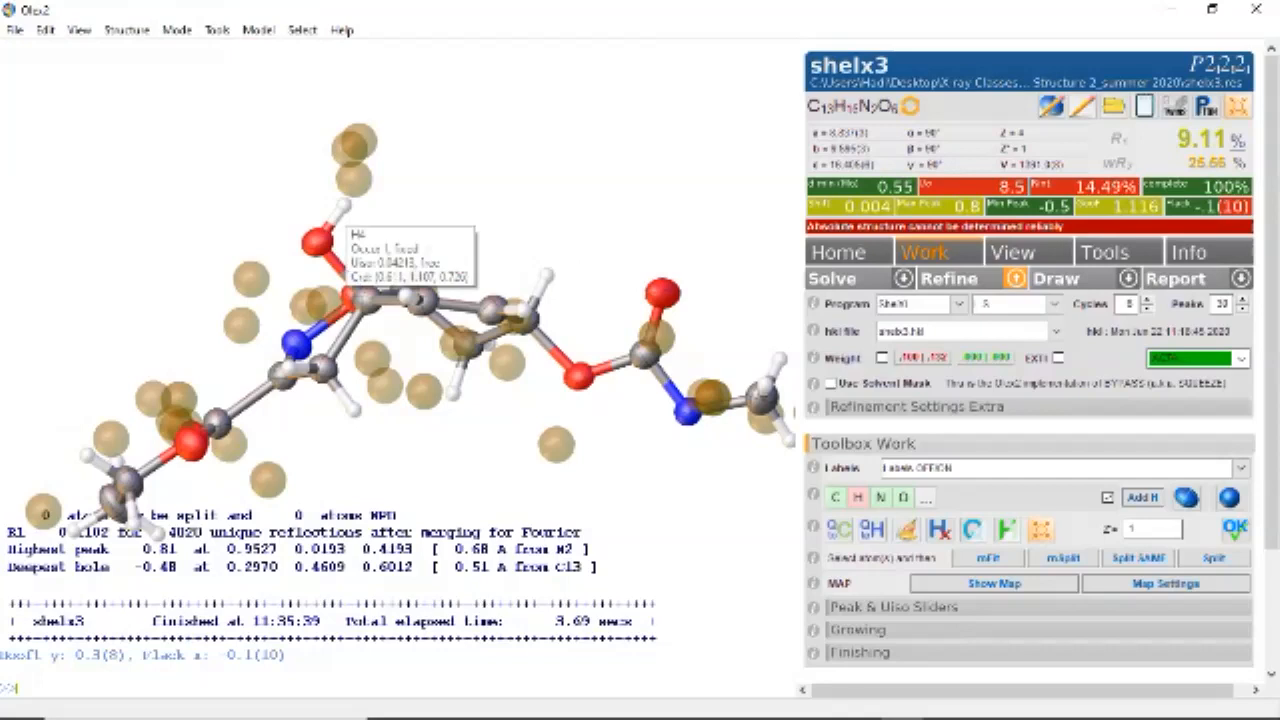
pyautogui.rightClick(343, 209)
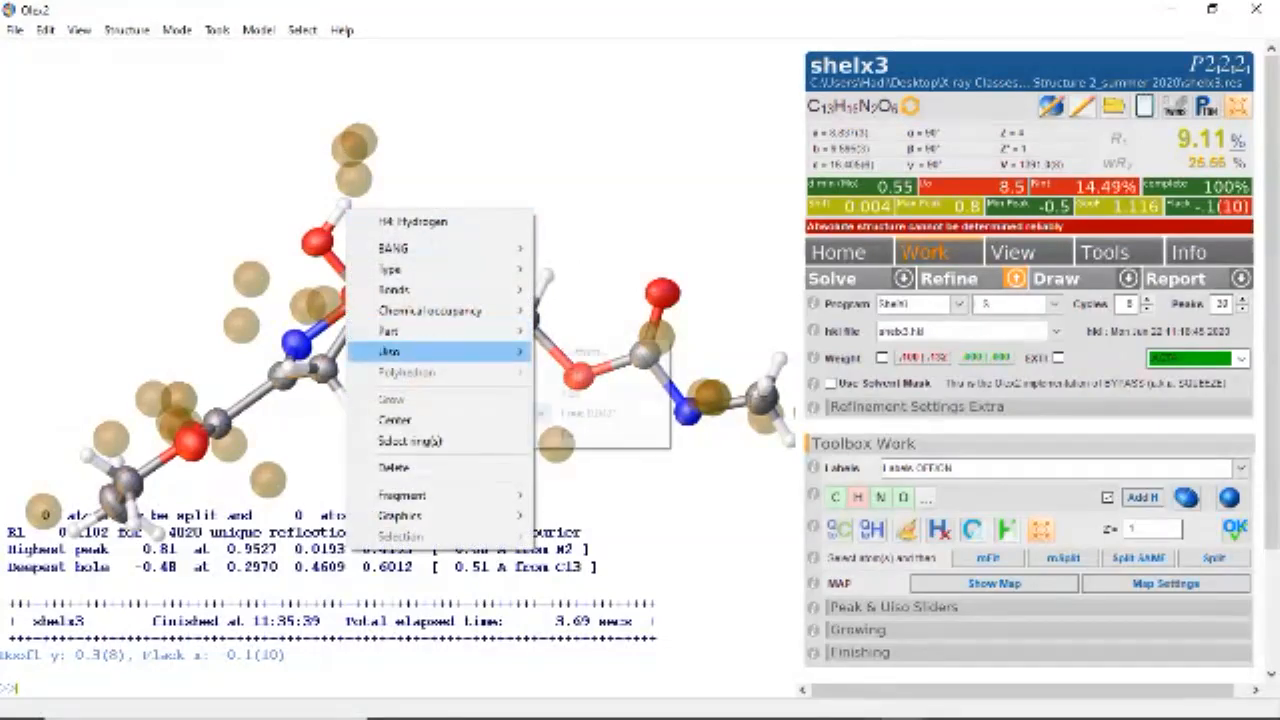
pyautogui.moveTo(440, 351)
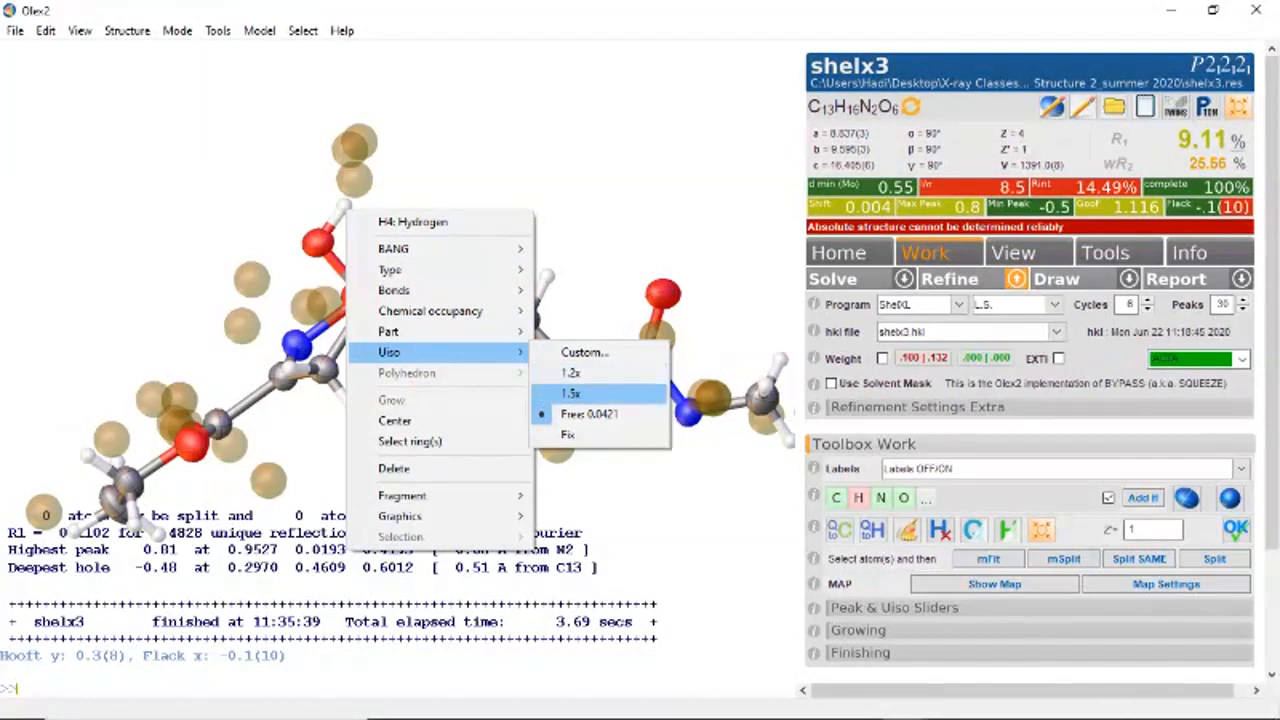
pyautogui.click(598, 393)
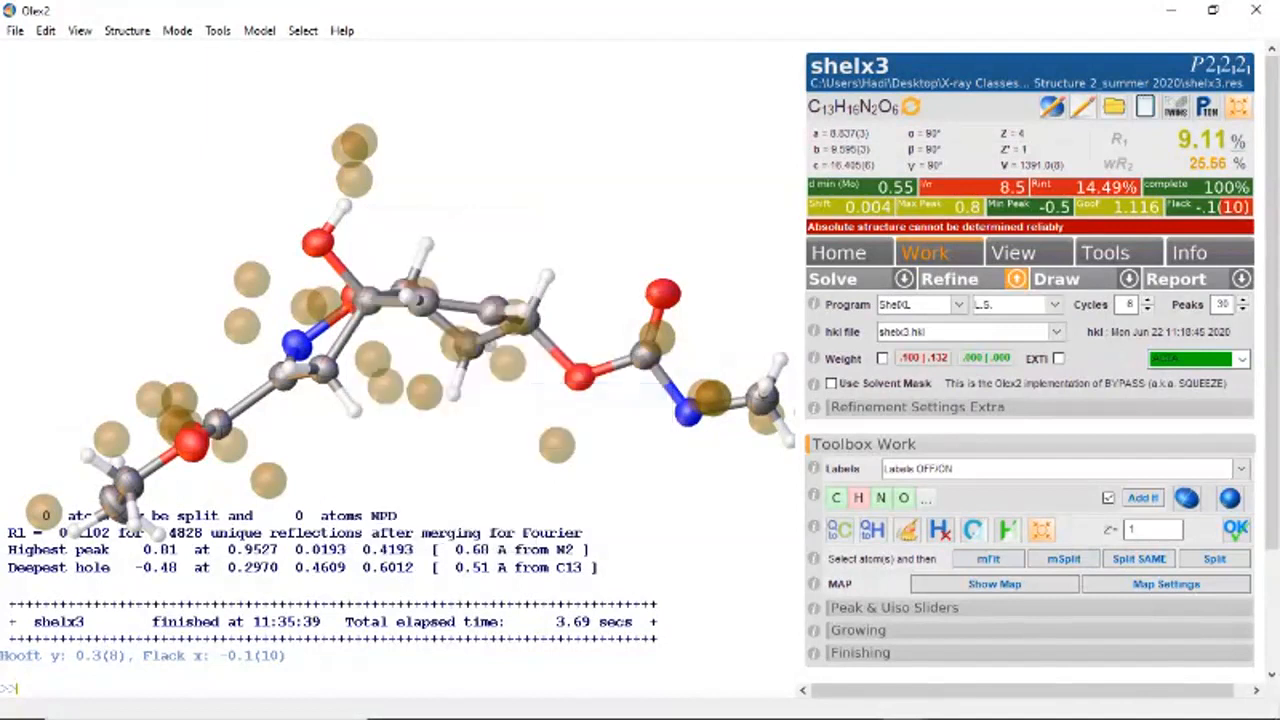
# - Check the bond distances and angles around the hydroxyl hydrogen H4
pyautogui.rightClick(345, 207)
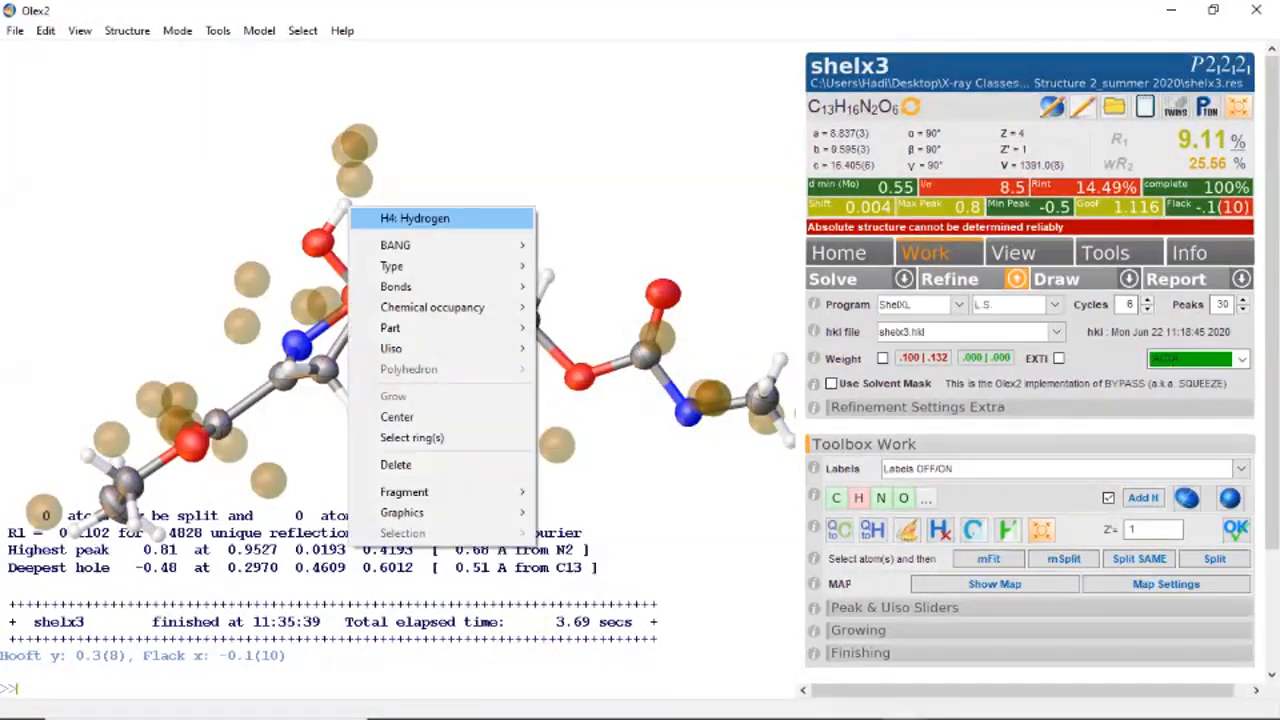
pyautogui.moveTo(430, 245)
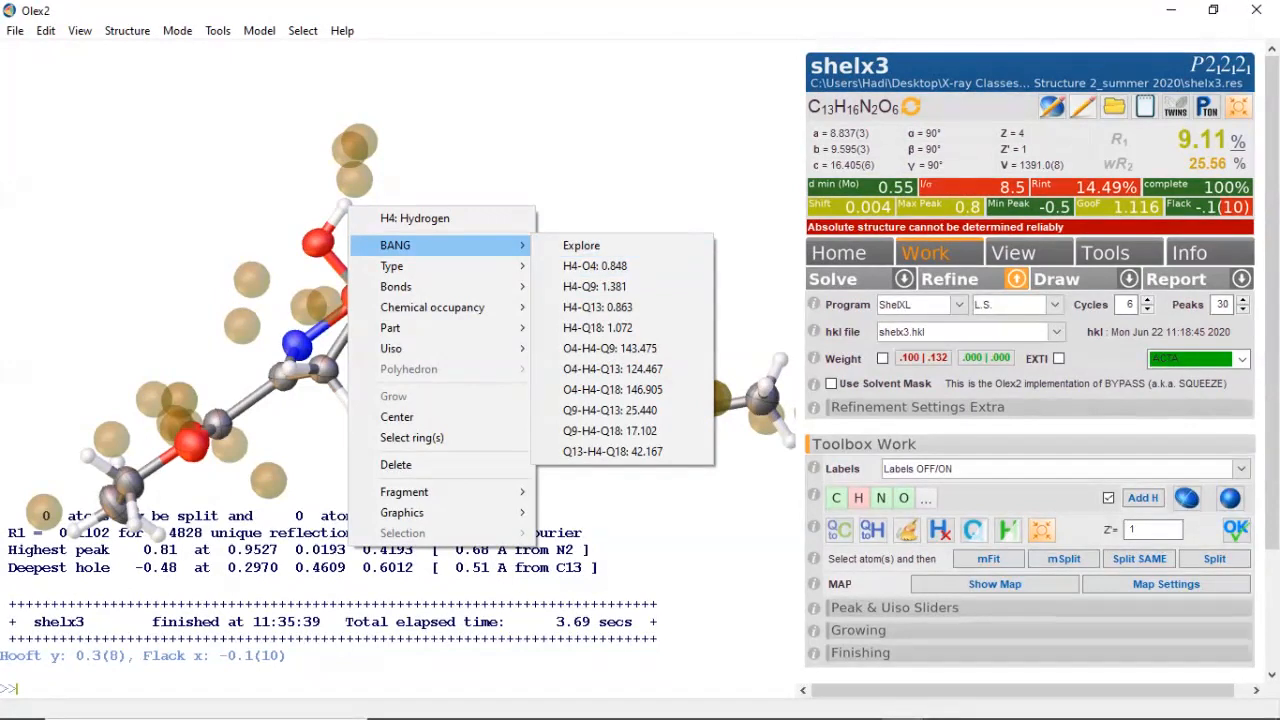
pyautogui.press('Escape')
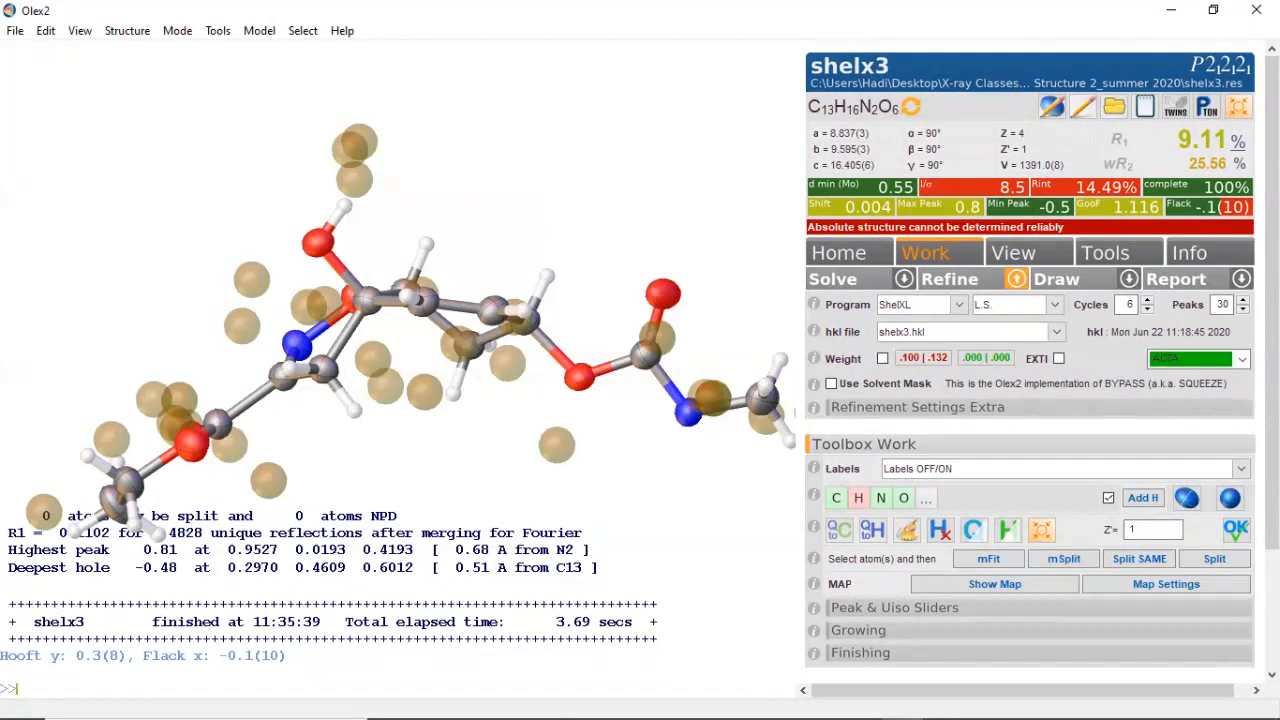
# - Check the bond distances and angles around the chain nitrogen N2 next to the terminal methyl group
pyautogui.moveTo(512, 450); pyautogui.dragTo(513, 375)
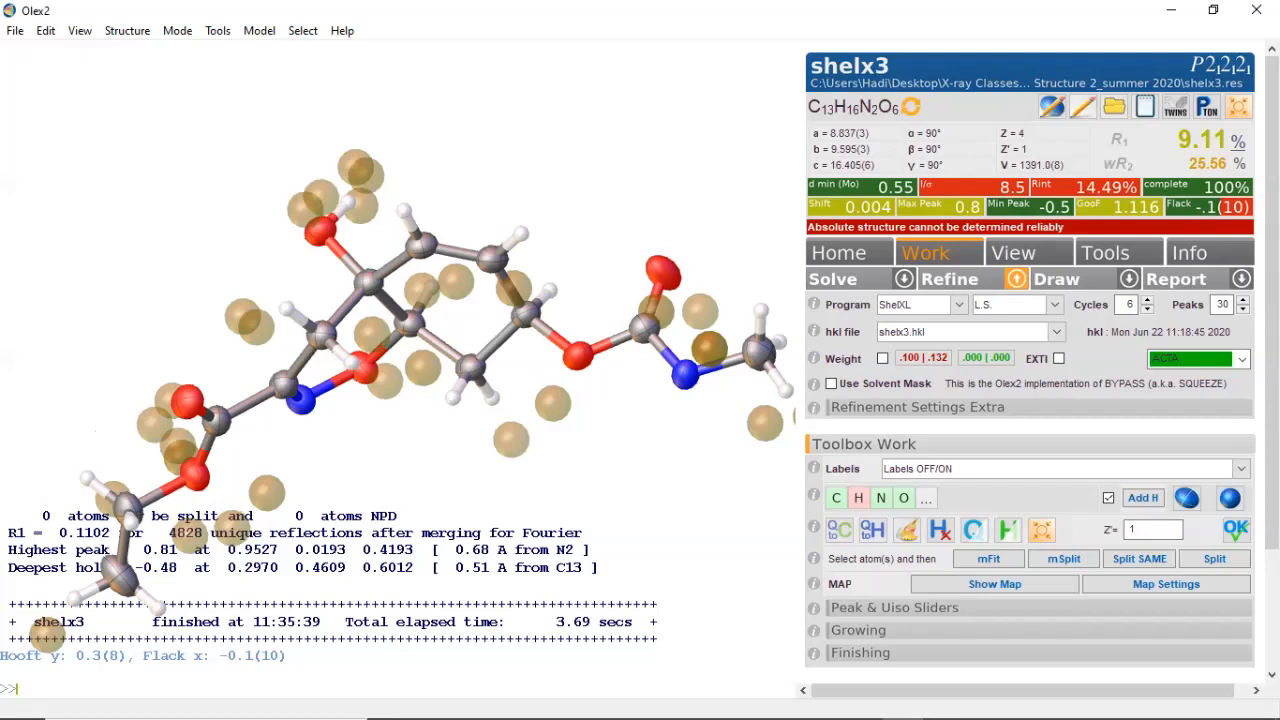
pyautogui.moveTo(512, 400)
pyautogui.mouseDown()
pyautogui.moveTo(550, 385)
pyautogui.moveTo(518, 408)
pyautogui.mouseUp()
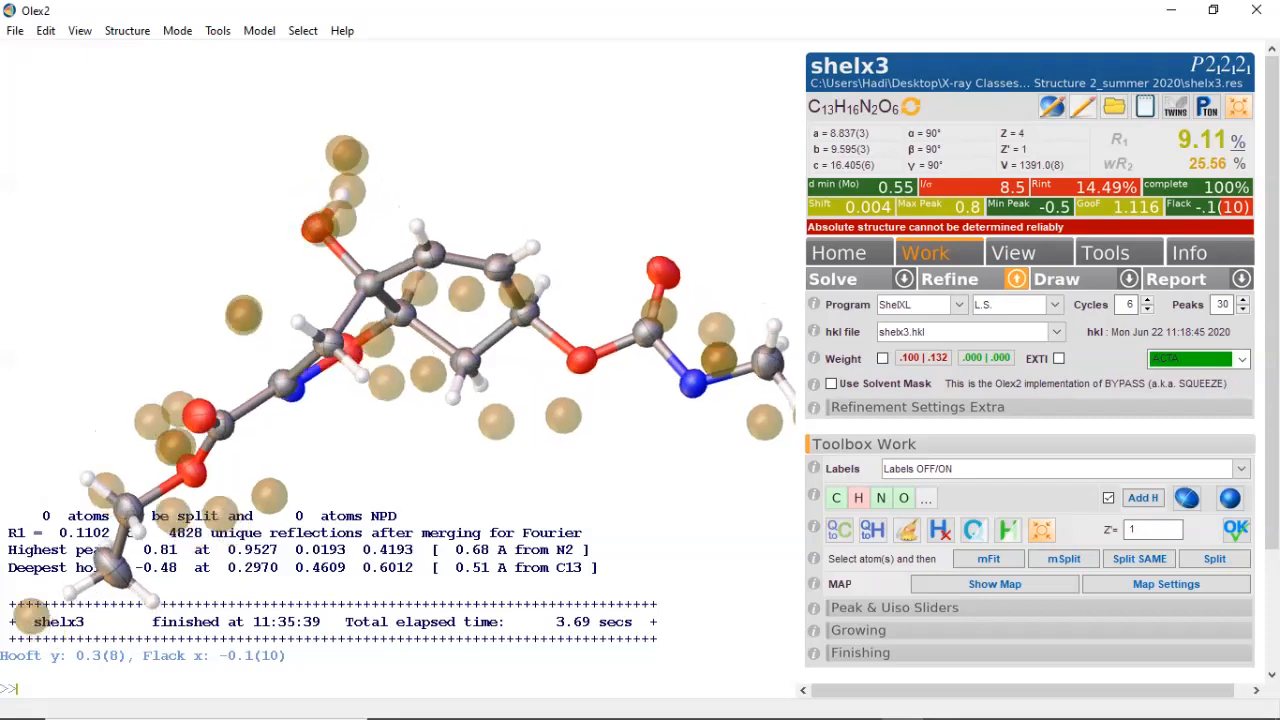
pyautogui.moveTo(518, 408); pyautogui.dragTo(509, 408)
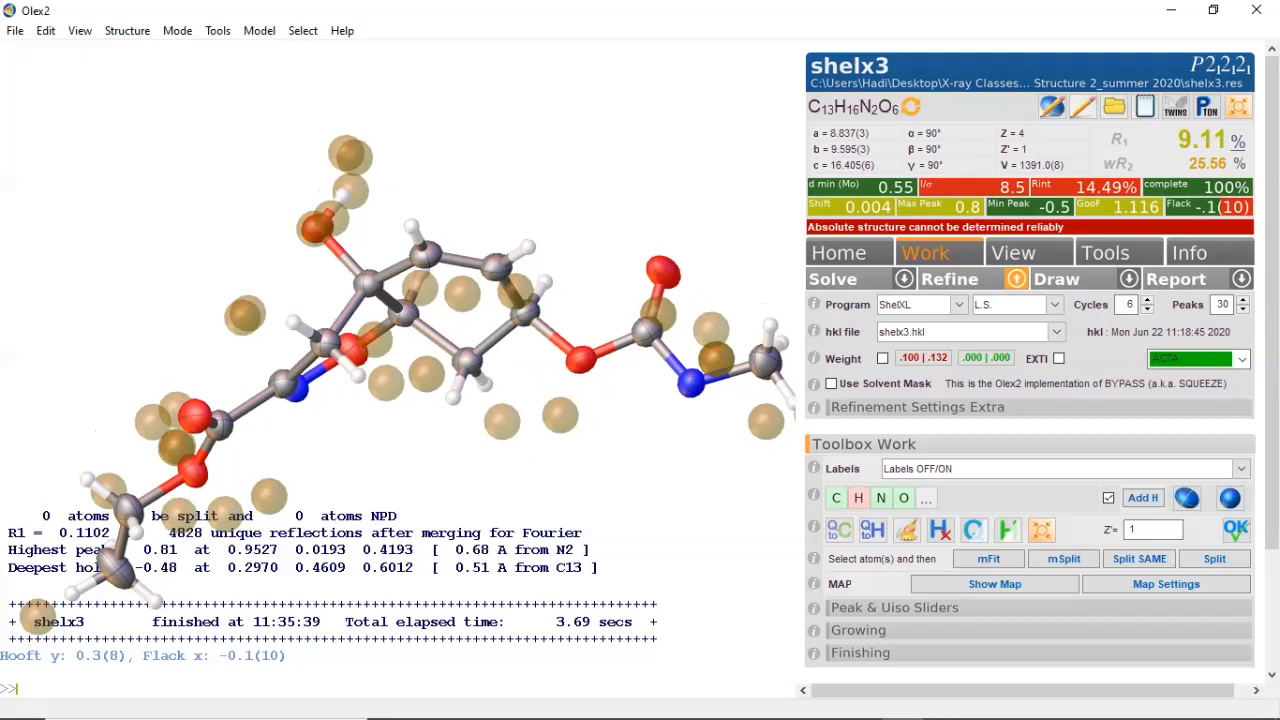
pyautogui.moveTo(690, 383)
pyautogui.moveTo(648, 336)
pyautogui.rightClick(690, 382)
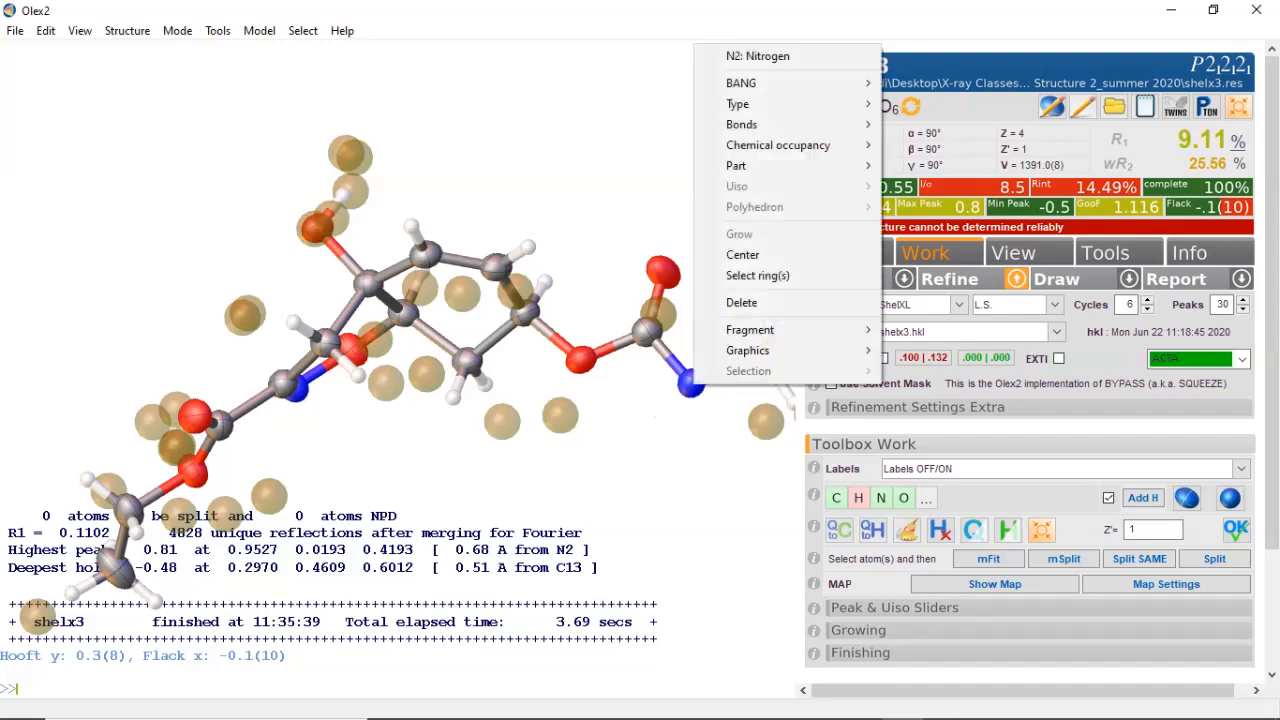
pyautogui.moveTo(780, 83)
pyautogui.click(664, 432)
pyautogui.moveTo(655, 416)
pyautogui.mouseDown()
pyautogui.moveTo(667, 378)
pyautogui.moveTo(659, 408)
pyautogui.mouseUp()
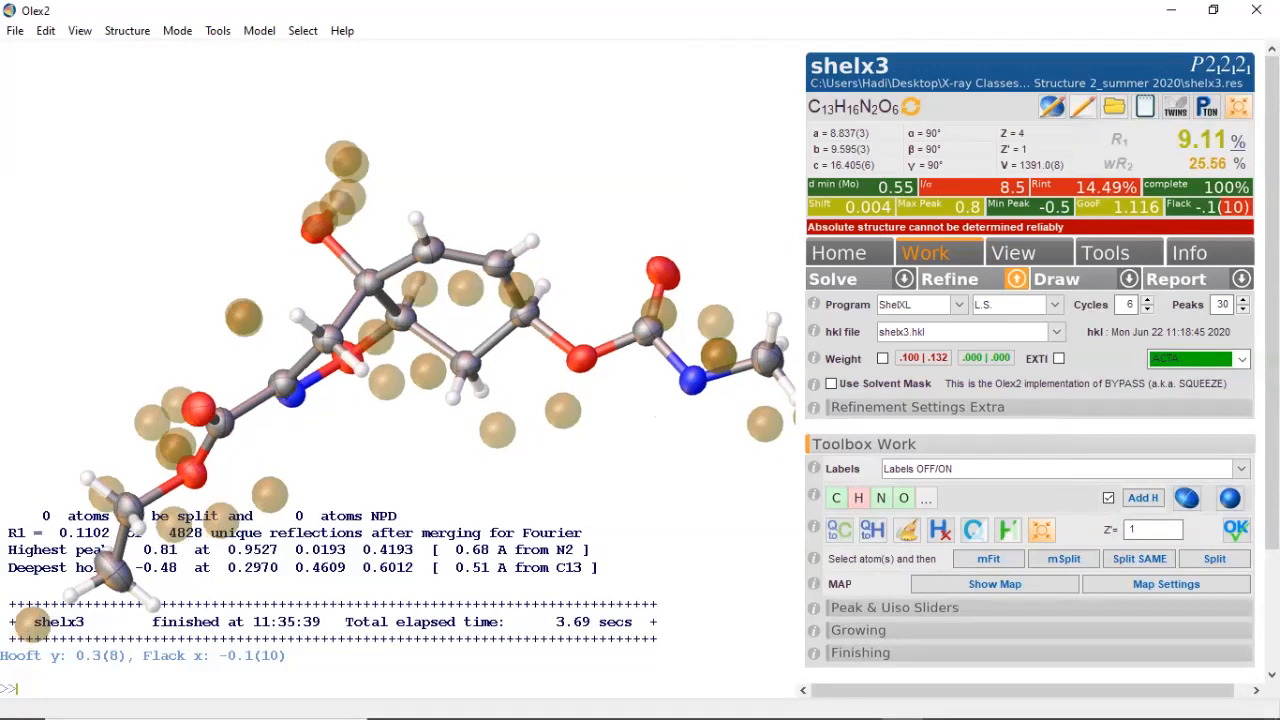
# - Change the chain nitrogen N2 beside the terminal methyl group to oxygen and refine the structure
pyautogui.rightClick(692, 378)
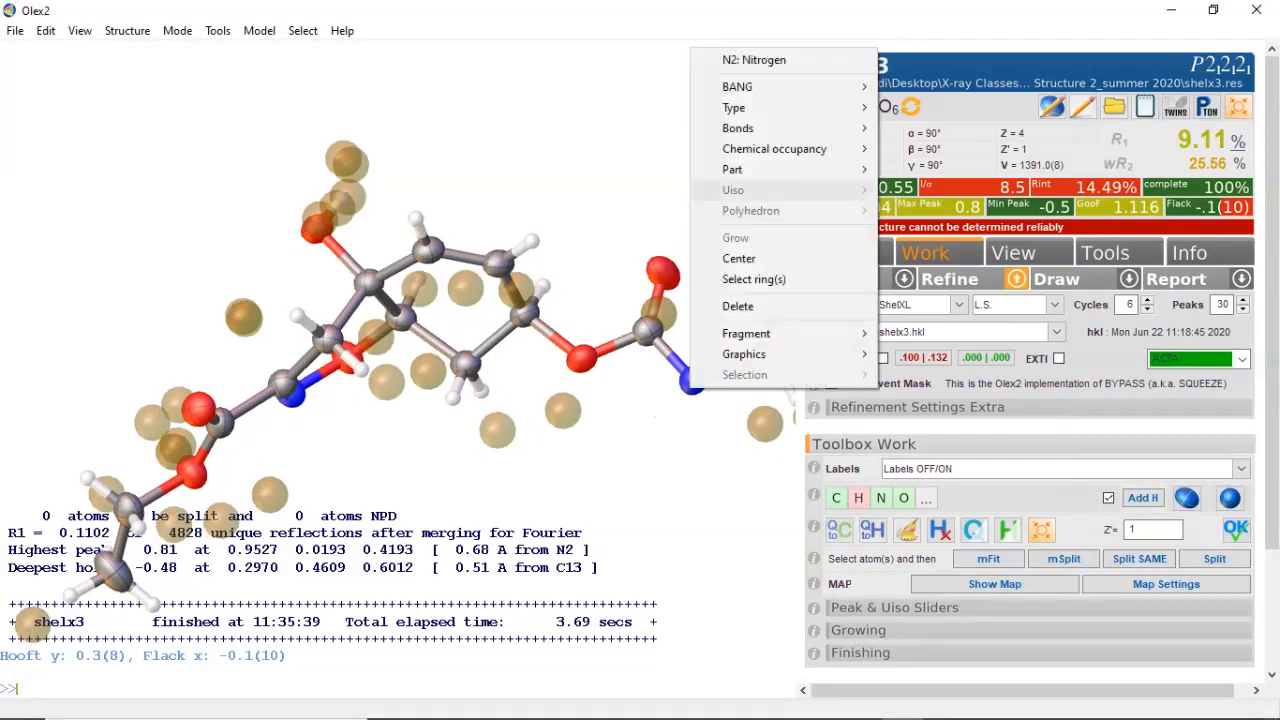
pyautogui.moveTo(775, 149)
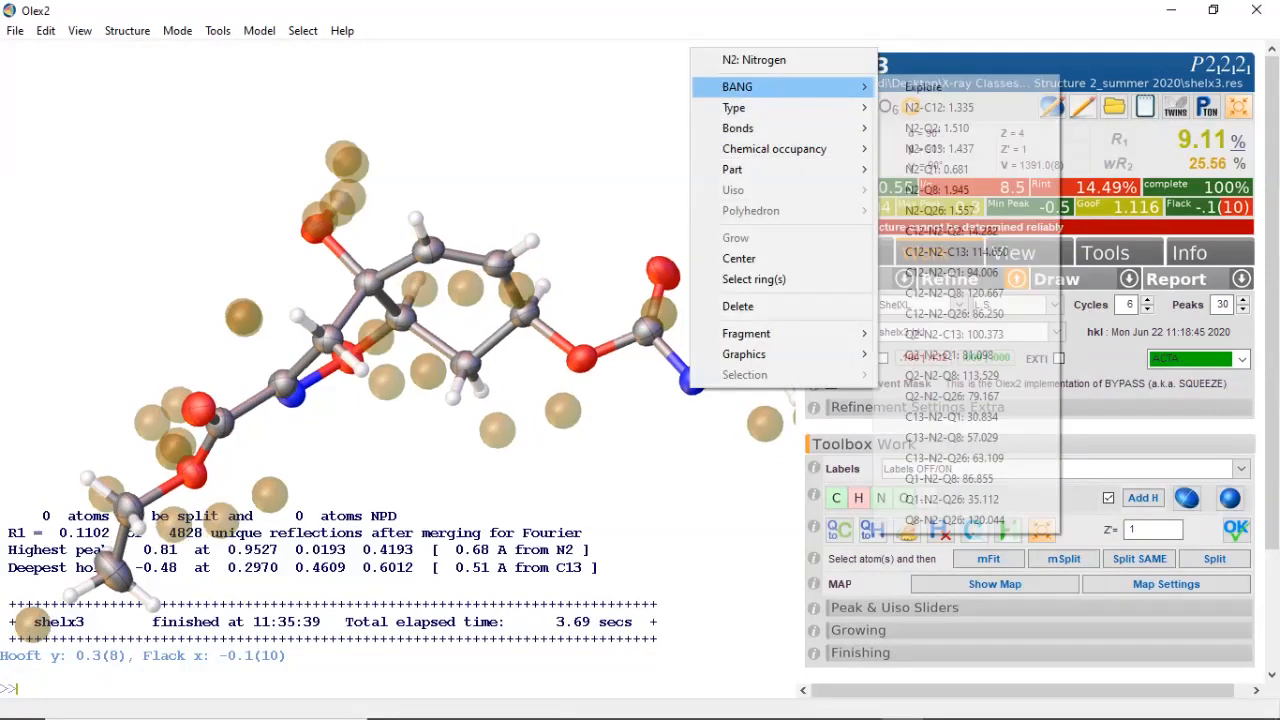
pyautogui.moveTo(740, 107)
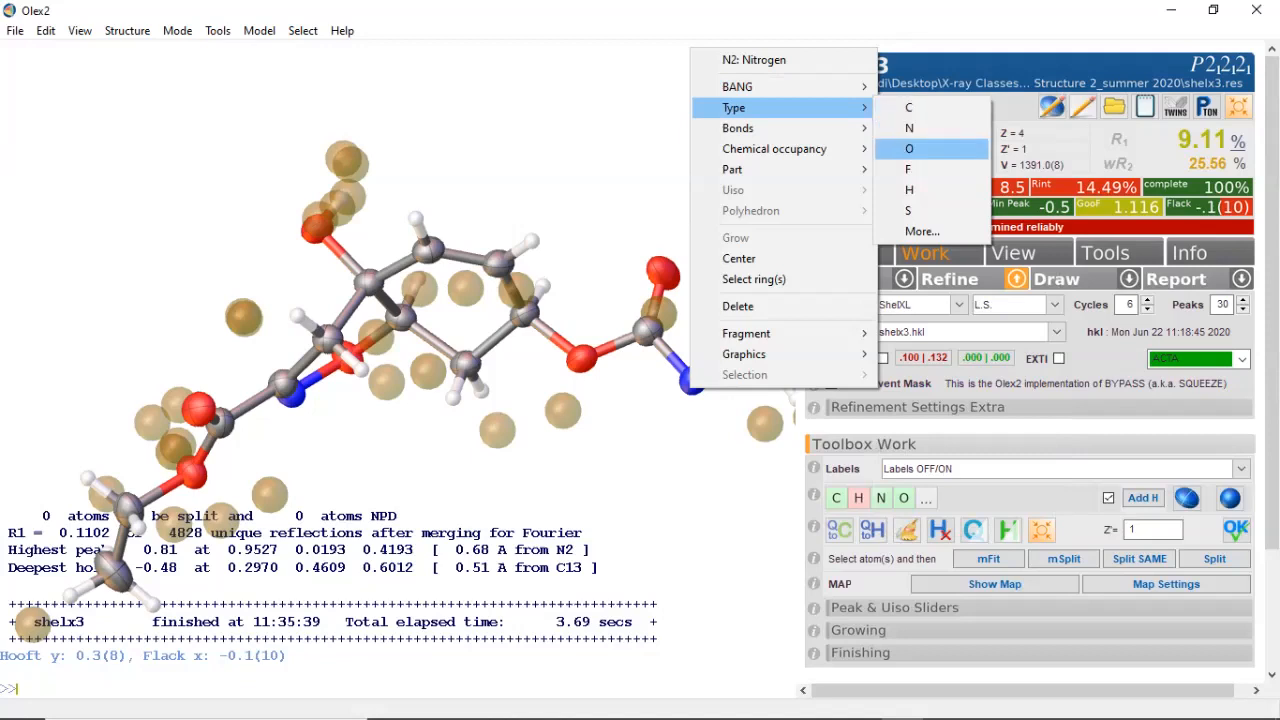
pyautogui.click(909, 148)
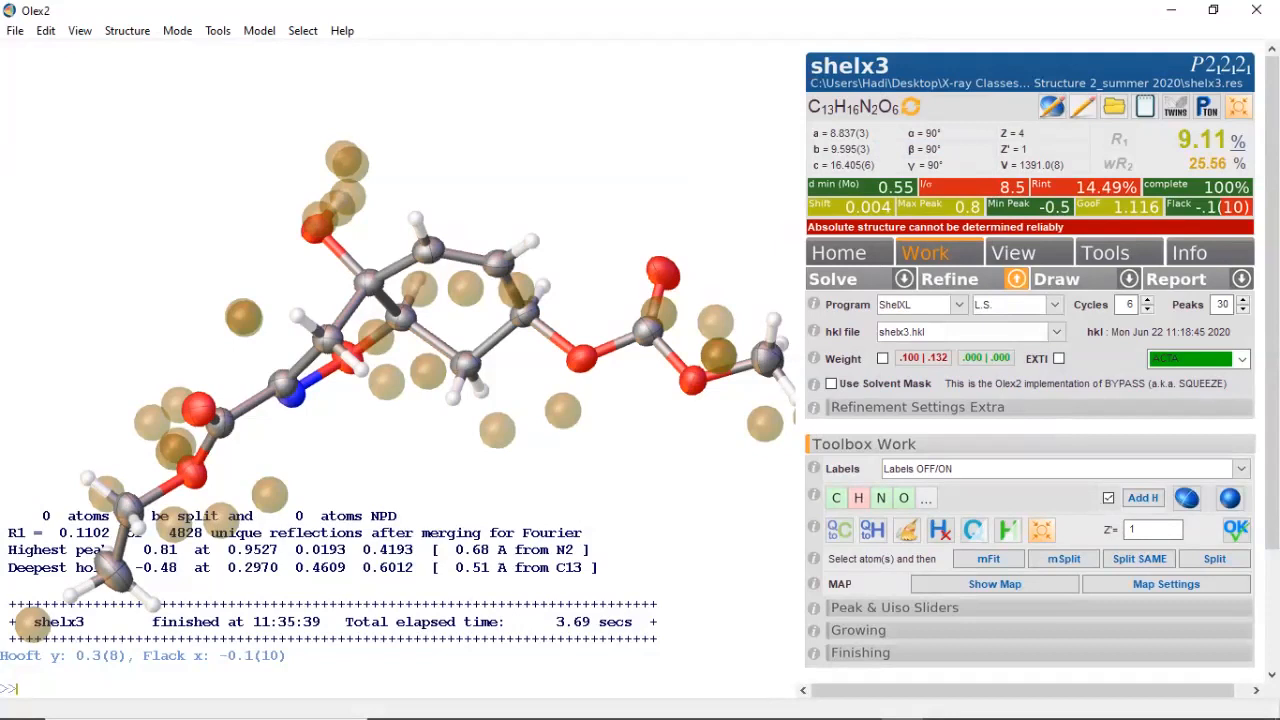
pyautogui.hotkey('ctrl', 'r')
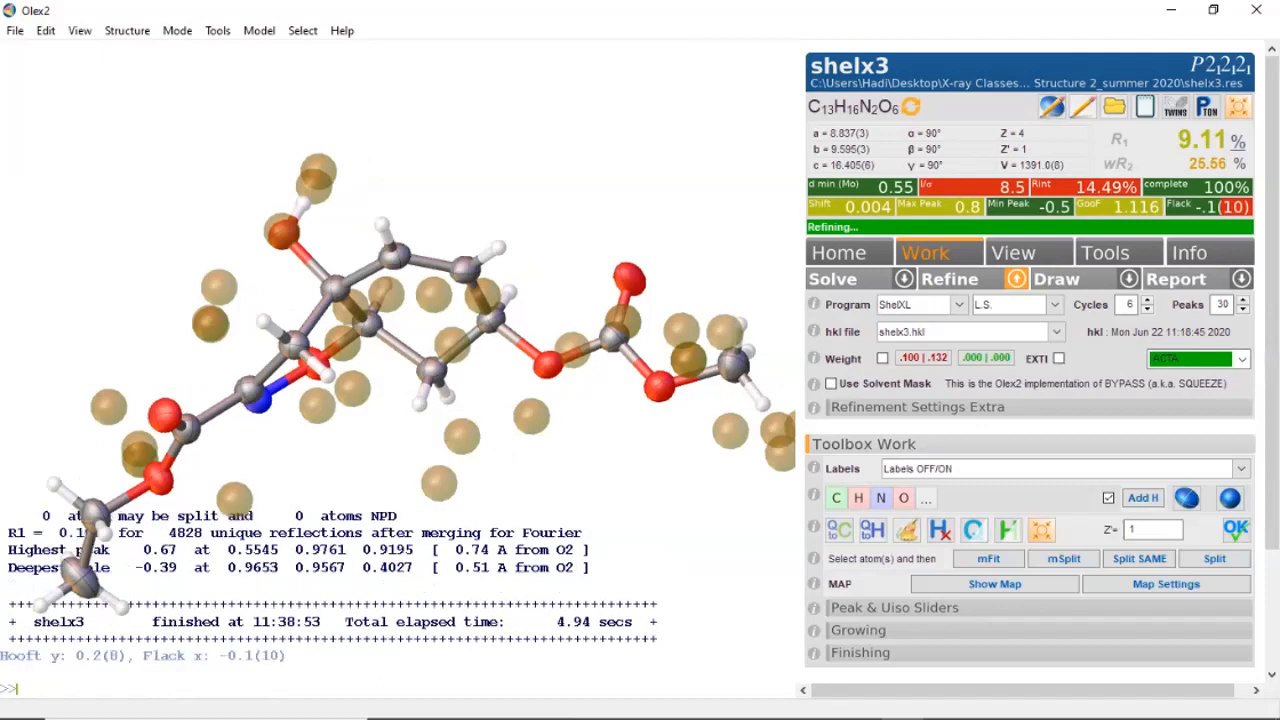
# - Hide the residual peaks, delete the three hydrogen atoms H13A, H13B and H13C of the terminal methyl group, and refine the structure
pyautogui.moveTo(430, 420); pyautogui.dragTo(460, 392)
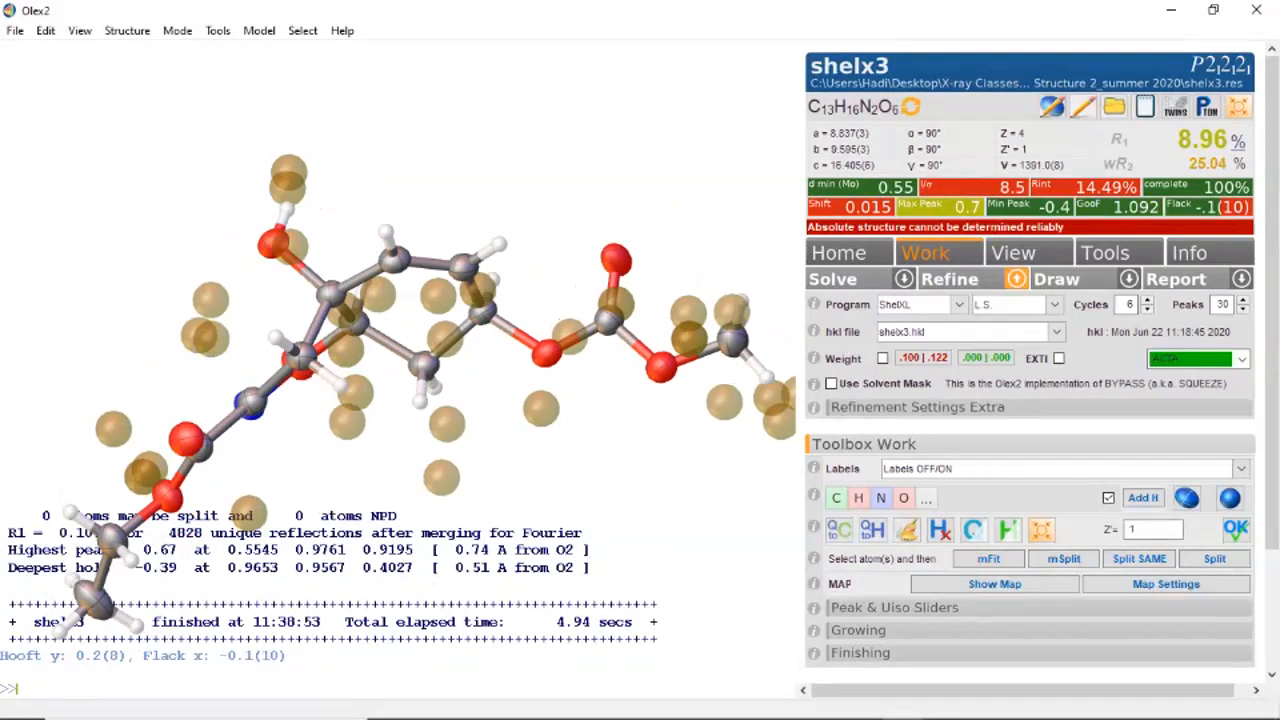
pyautogui.moveTo(460, 392); pyautogui.dragTo(438, 373)
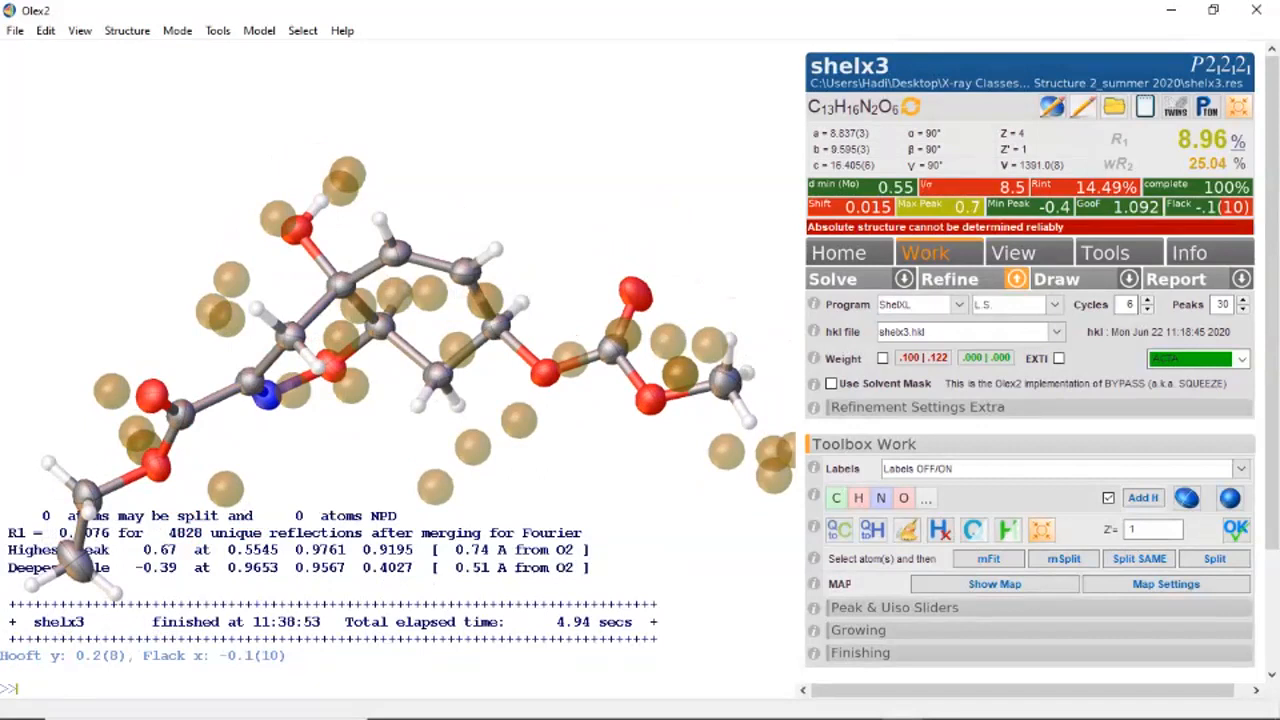
pyautogui.moveTo(438, 373)
pyautogui.mouseDown()
pyautogui.moveTo(447, 358)
pyautogui.moveTo(430, 373)
pyautogui.mouseUp()
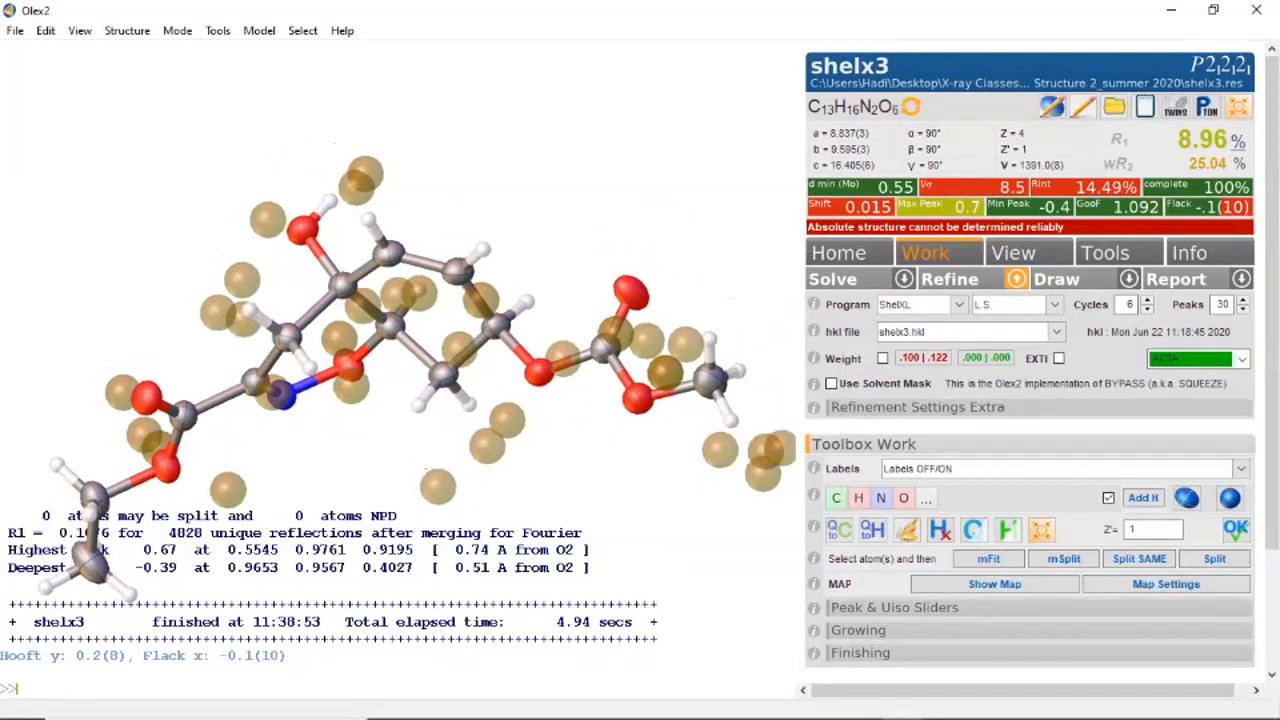
pyautogui.scroll(-10, 430, 373)
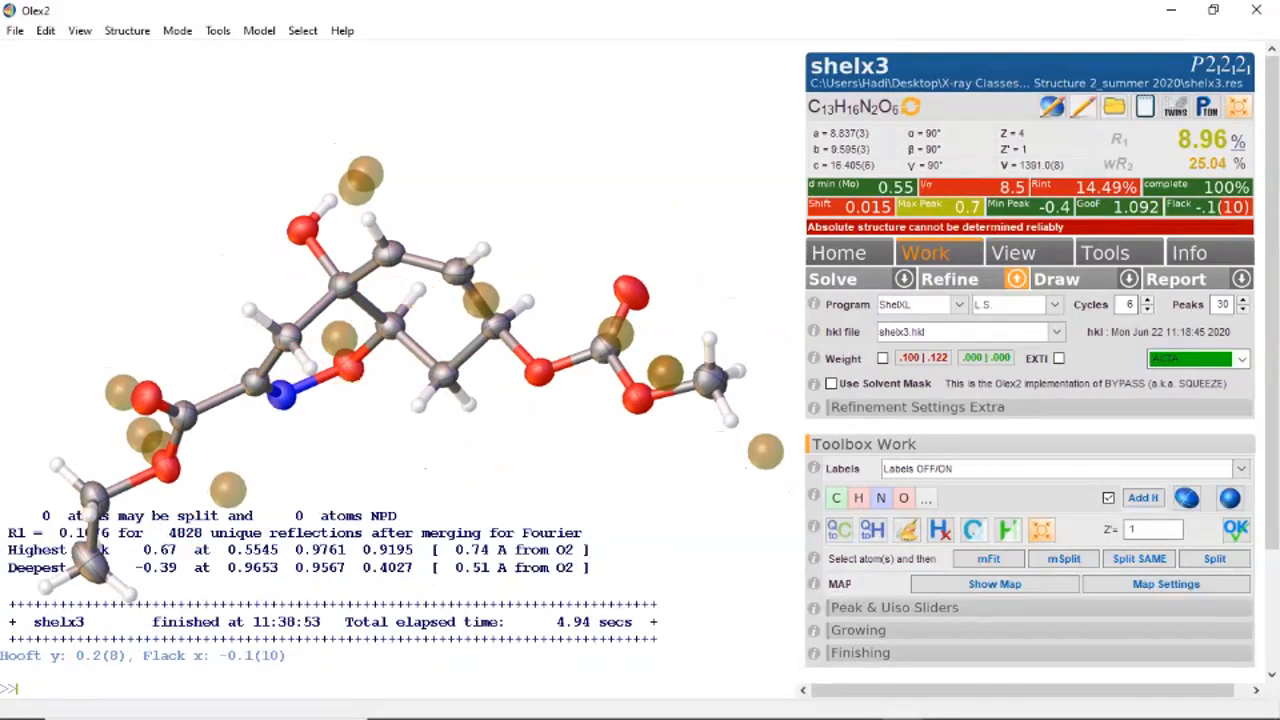
pyautogui.scroll(-5, 430, 373)
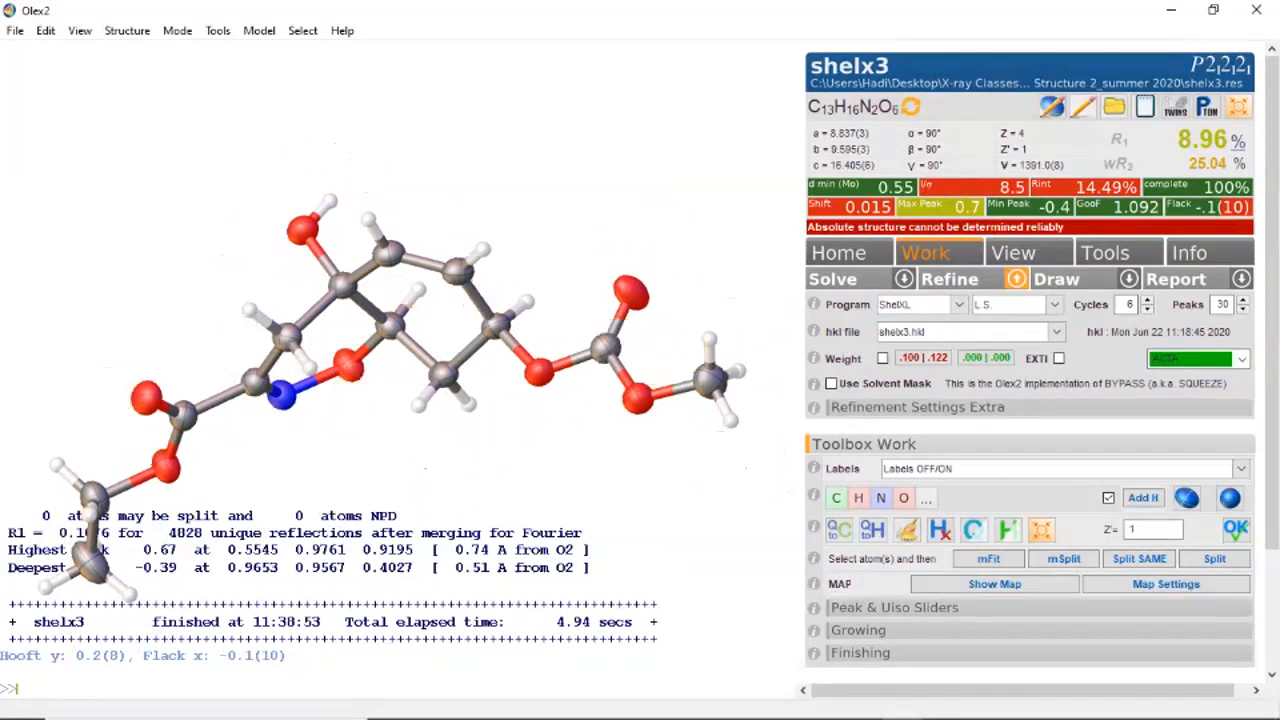
pyautogui.click(731, 421)
pyautogui.click(738, 371)
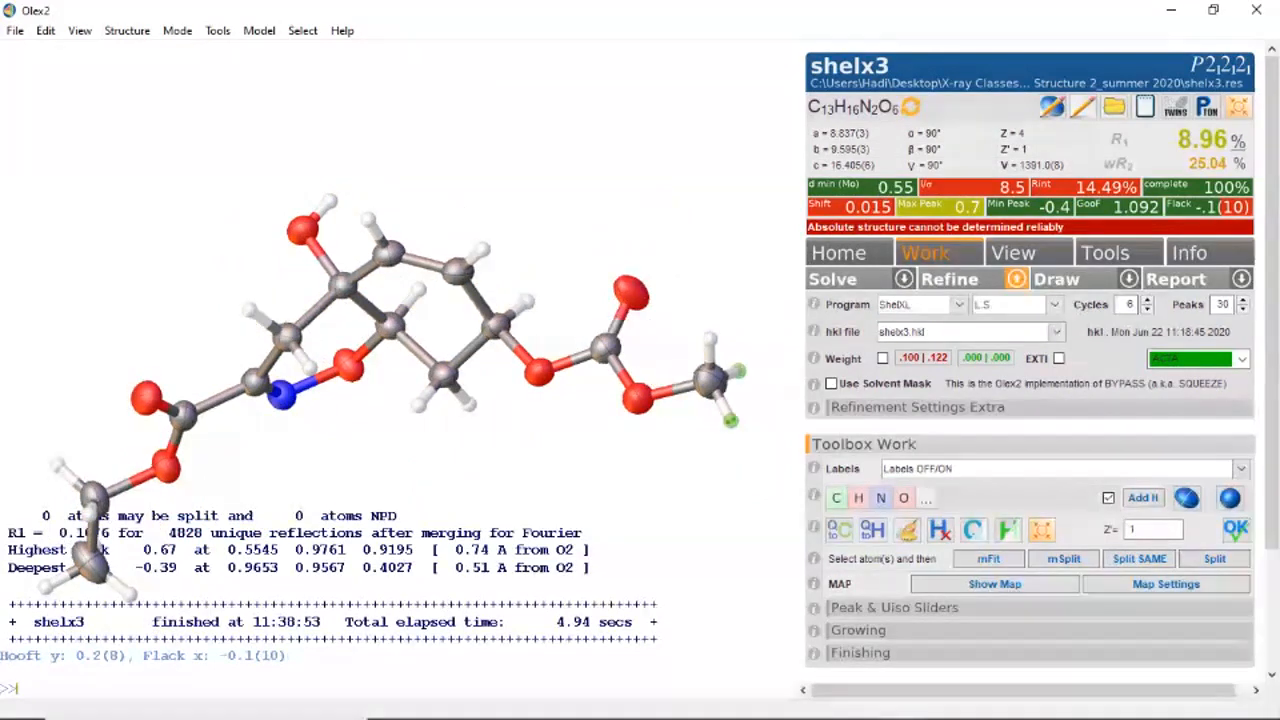
pyautogui.click(709, 340)
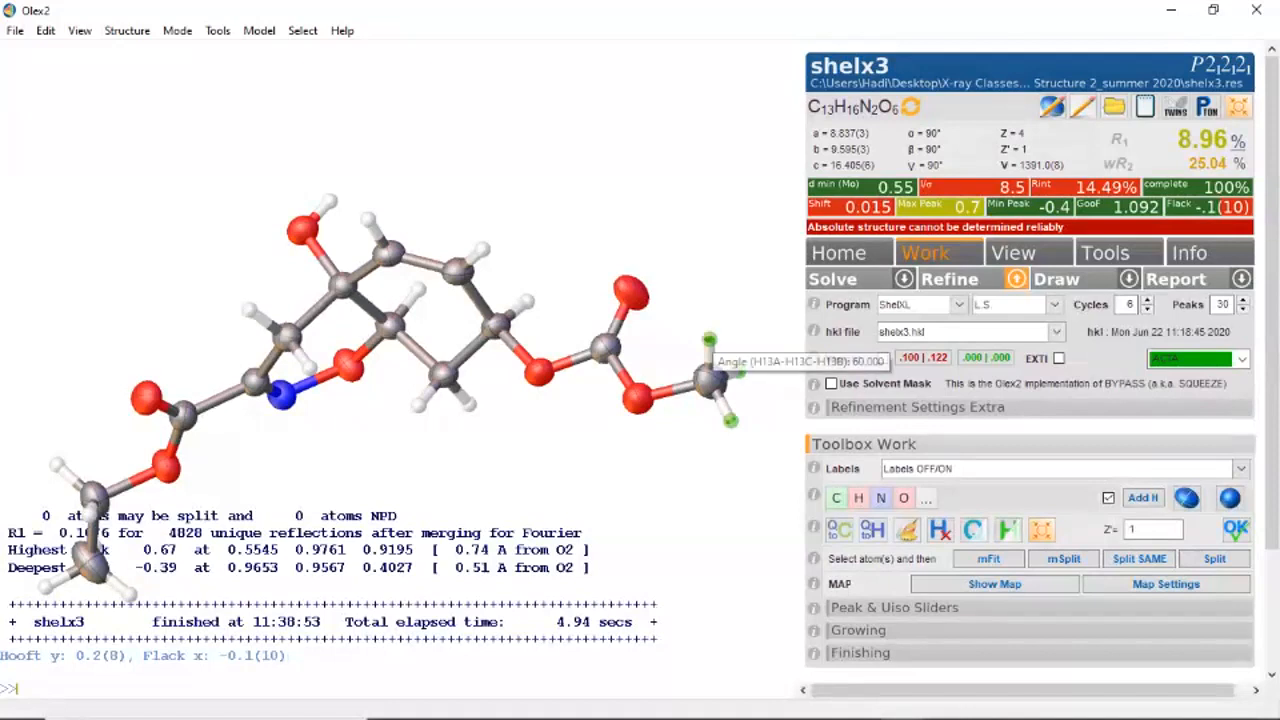
pyautogui.press('Delete')
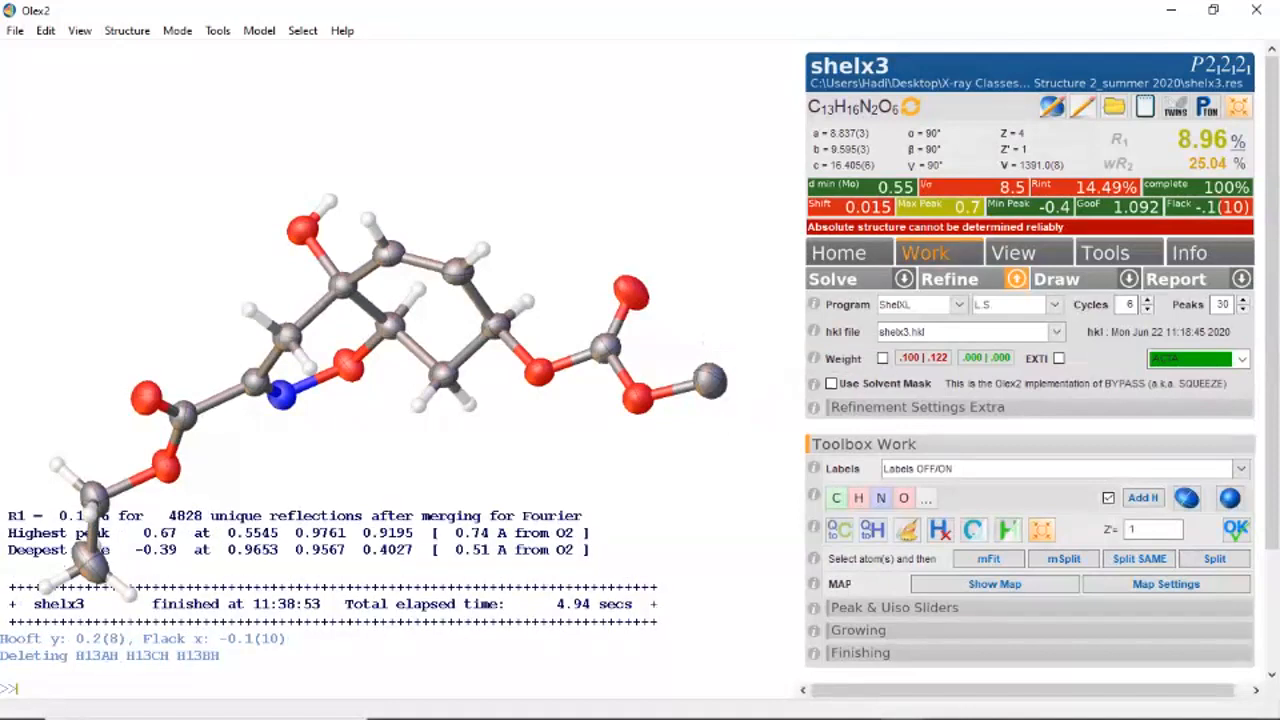
pyautogui.click(950, 279)
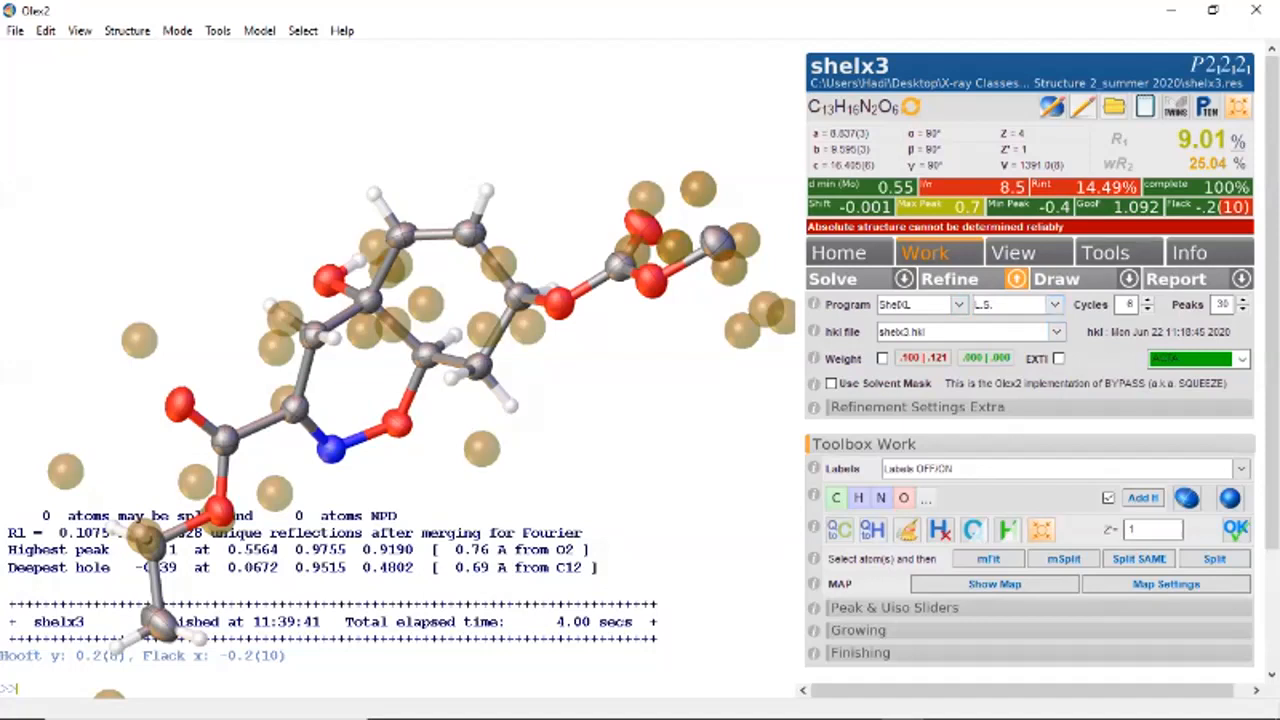
# - Add hydrogen atoms to the bare terminal methyl carbon and refine the structure
pyautogui.click(1106, 253)
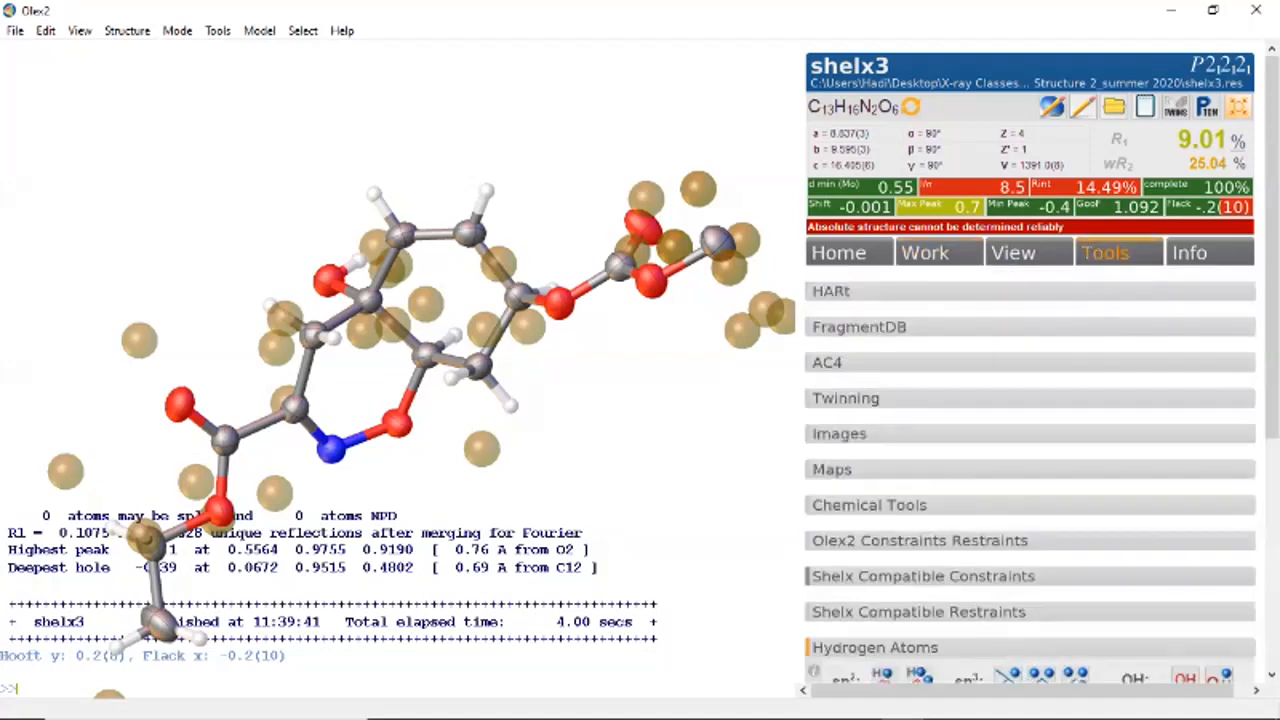
pyautogui.scroll(-1, 1030, 400)
pyautogui.scroll(-2, 1030, 400)
pyautogui.click(862, 619)
pyautogui.moveTo(560, 400); pyautogui.dragTo(558, 446)
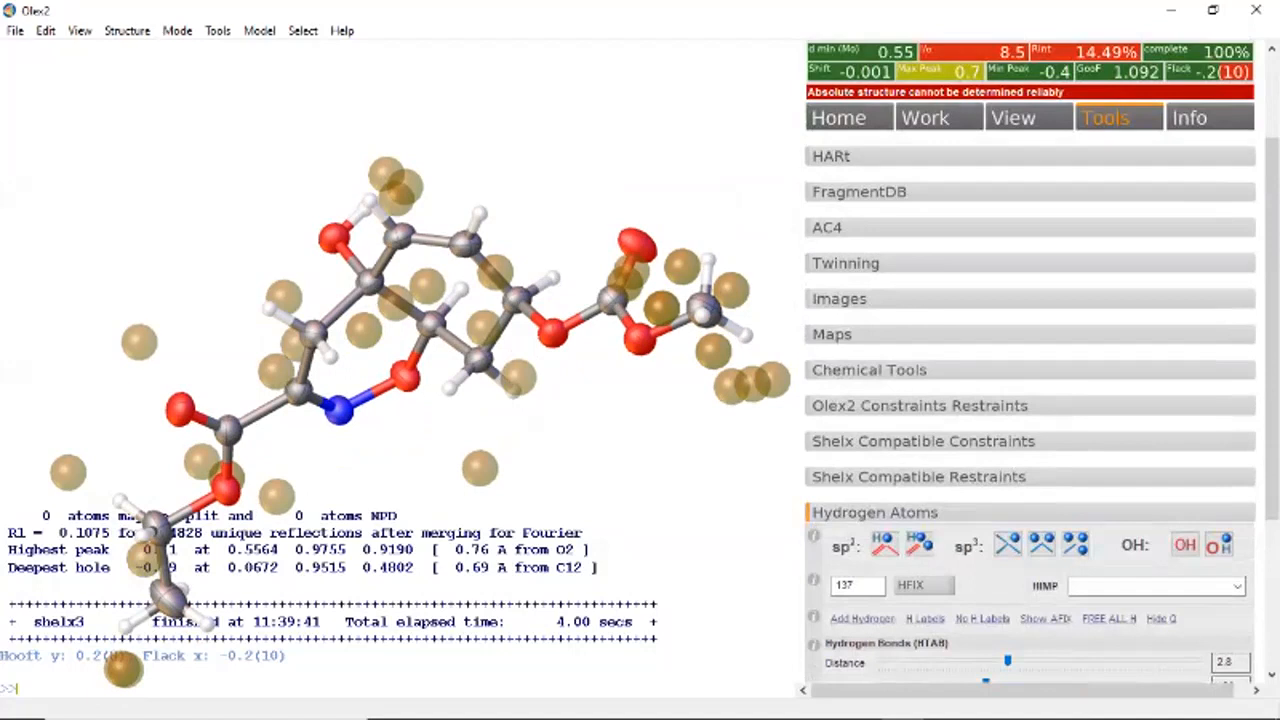
pyautogui.click(926, 118)
pyautogui.click(950, 145)
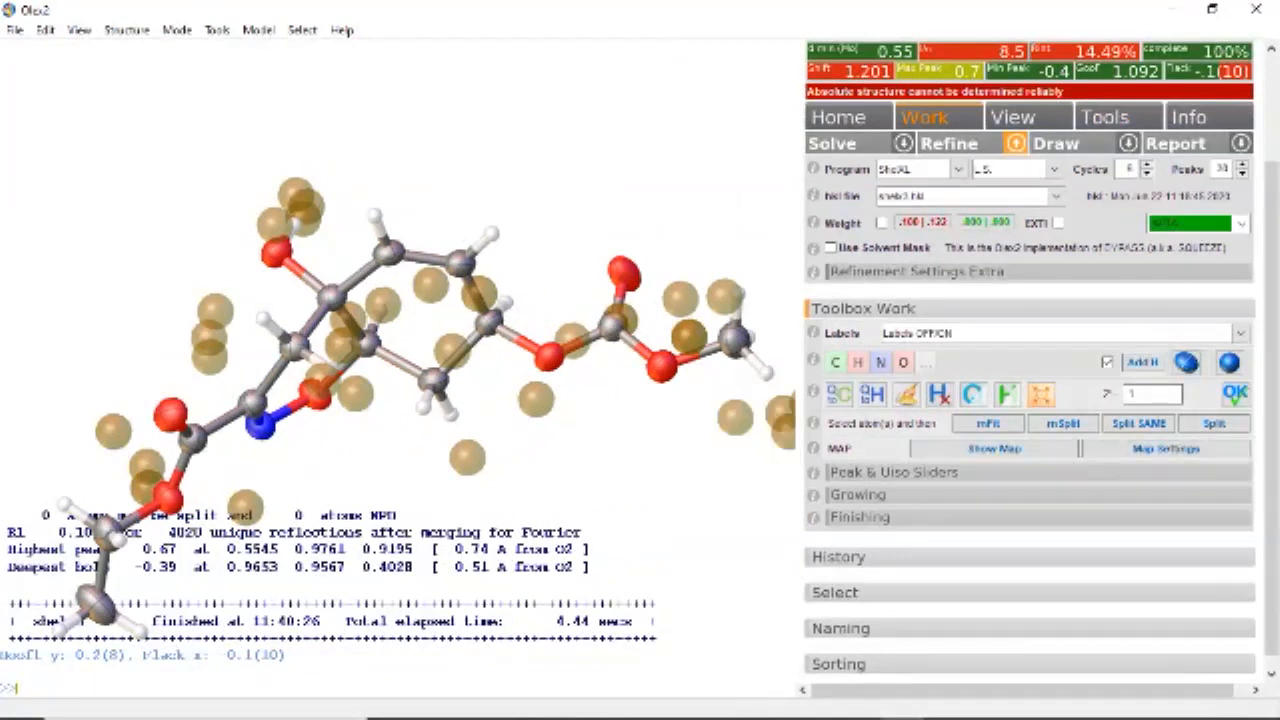
# - Set the number of residual peaks to 5 and refine the structure
pyautogui.doubleClick(1222, 169)
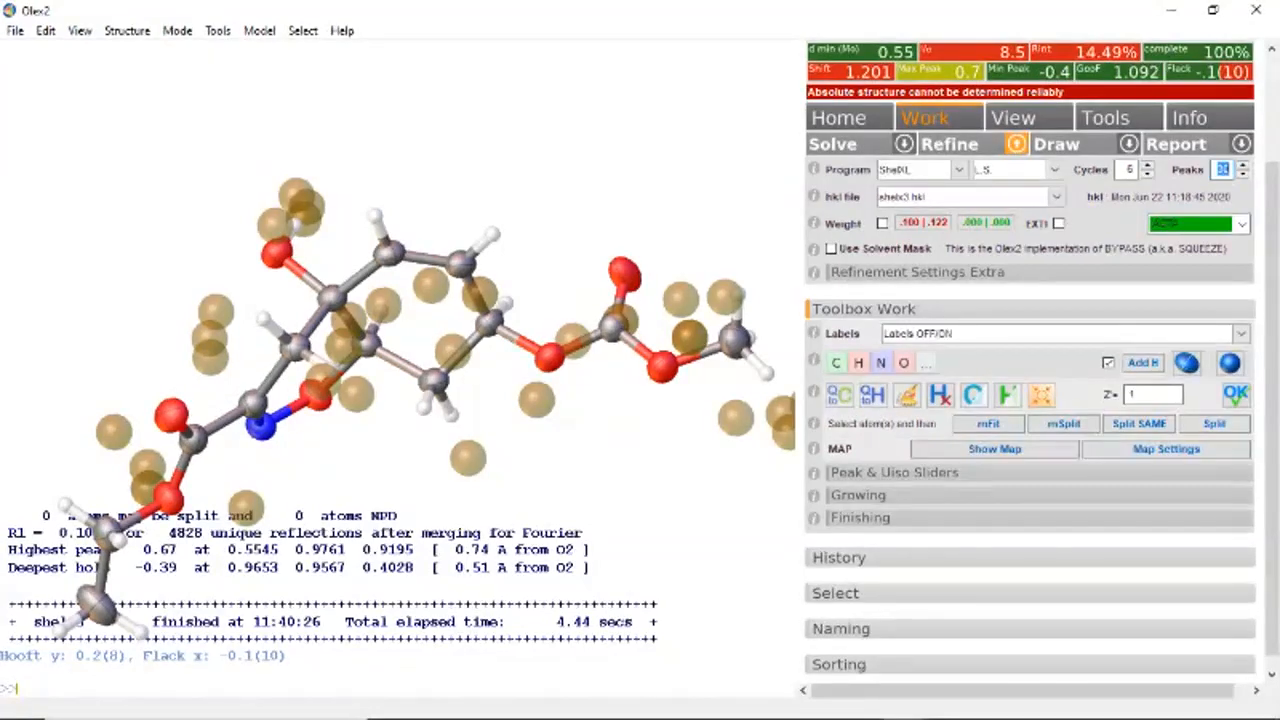
pyautogui.write('5')
pyautogui.press('Return')
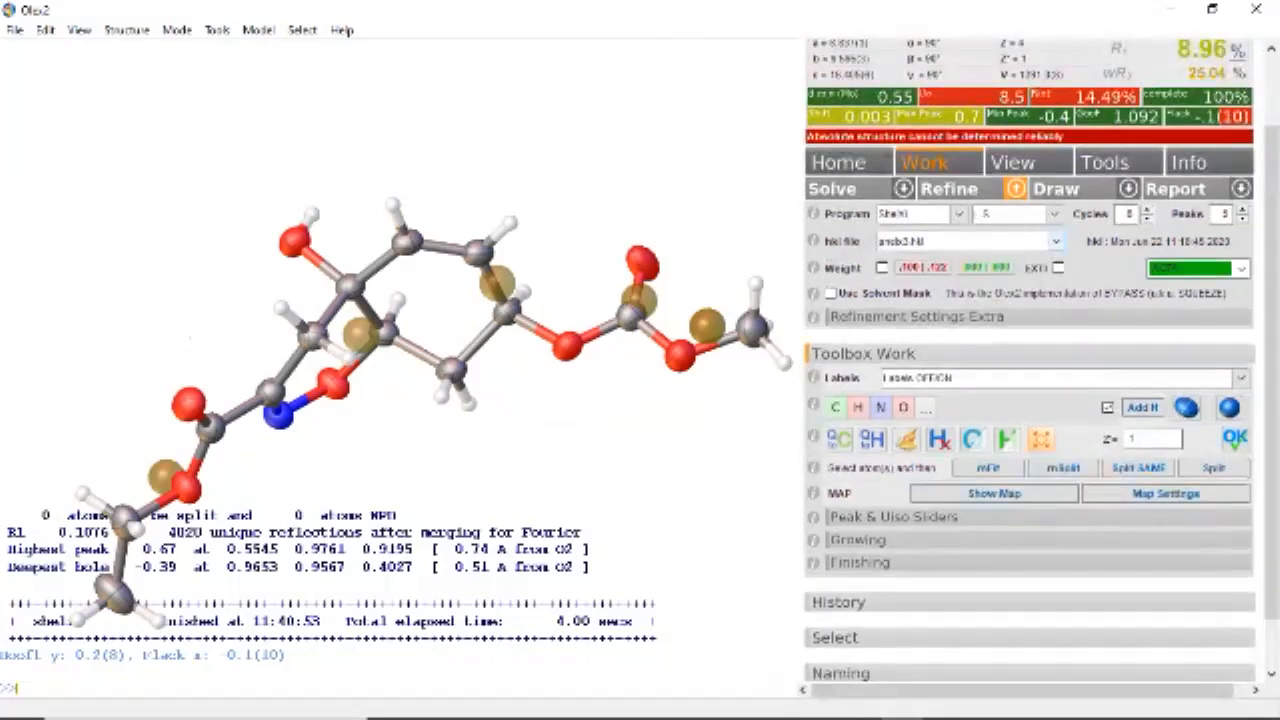
# - Switch the ACTA setting to ACTA NOHKL and back to ACTA
pyautogui.click(1242, 268)
pyautogui.click(1190, 302)
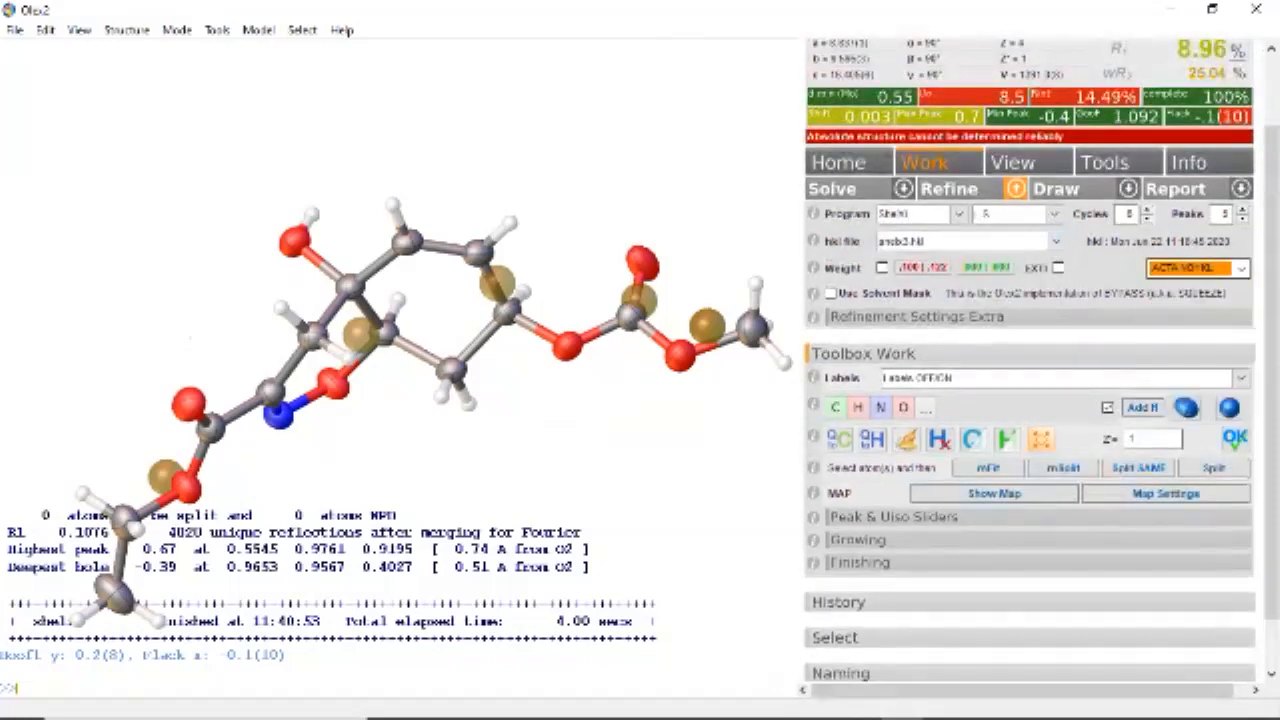
pyautogui.click(1242, 268)
pyautogui.click(1190, 312)
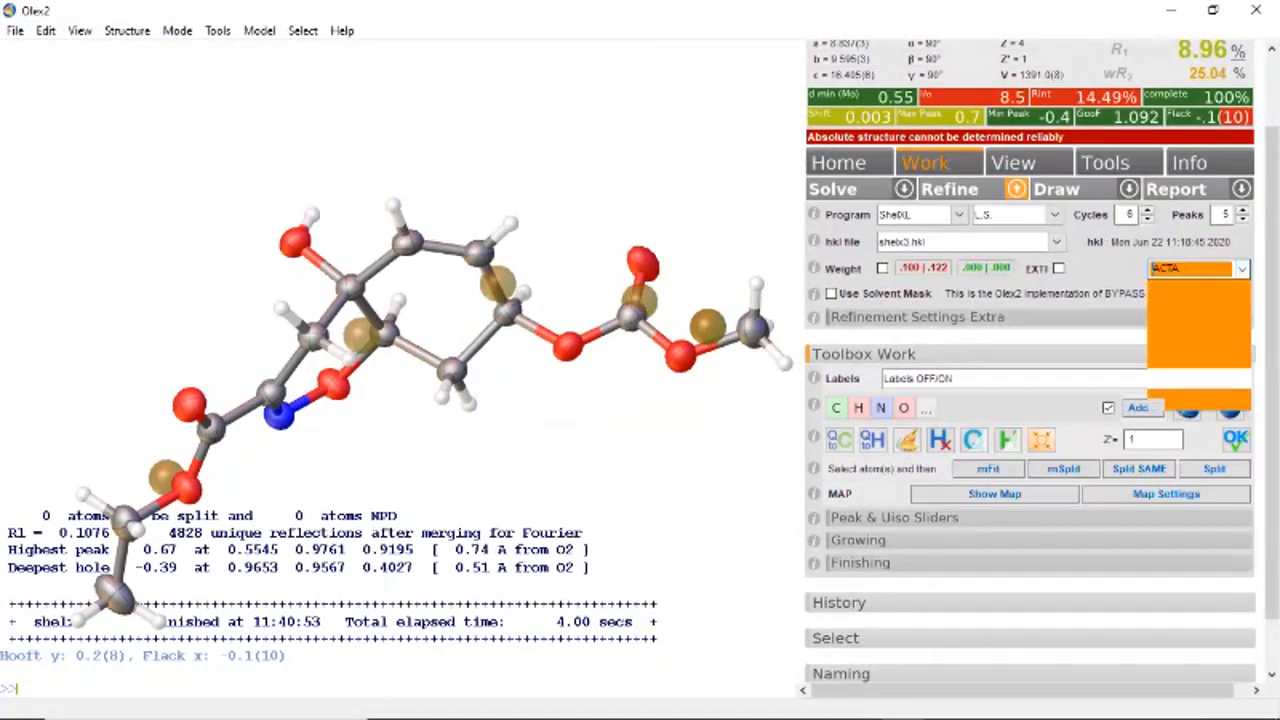
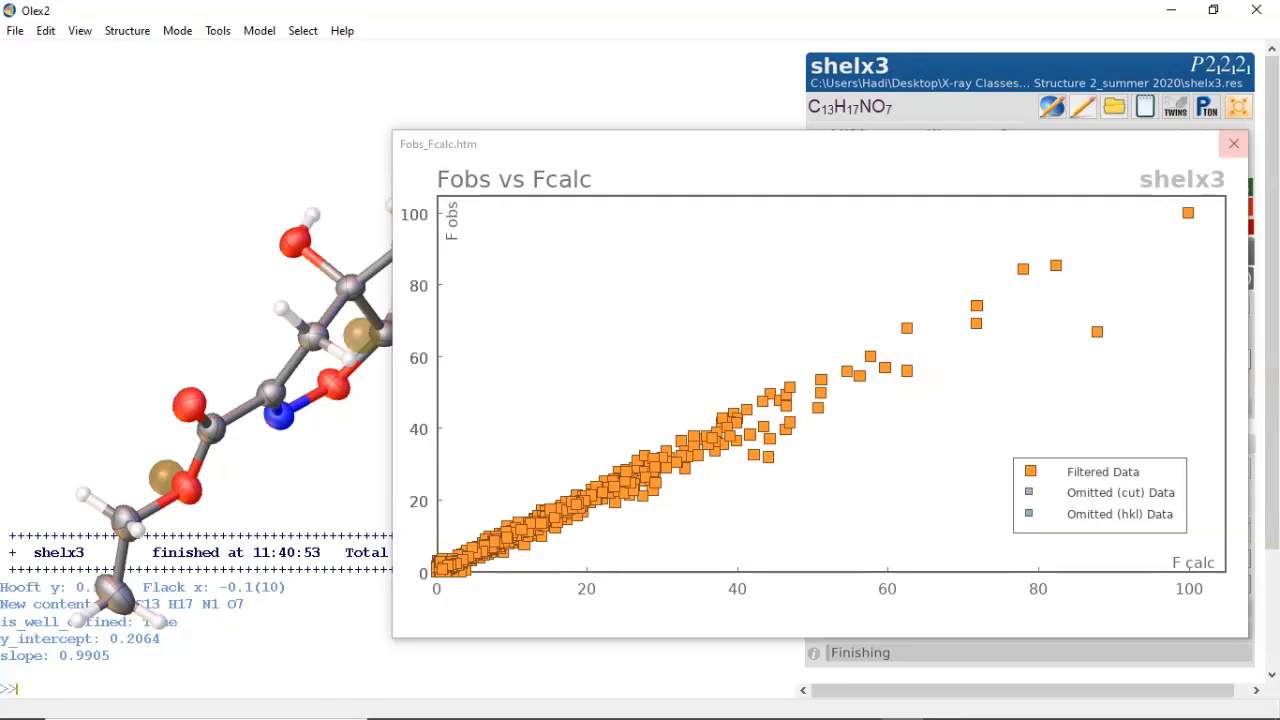
# - Close the Fobs vs Fcalc plot and show the list of bad reflections
pyautogui.click(1233, 143)
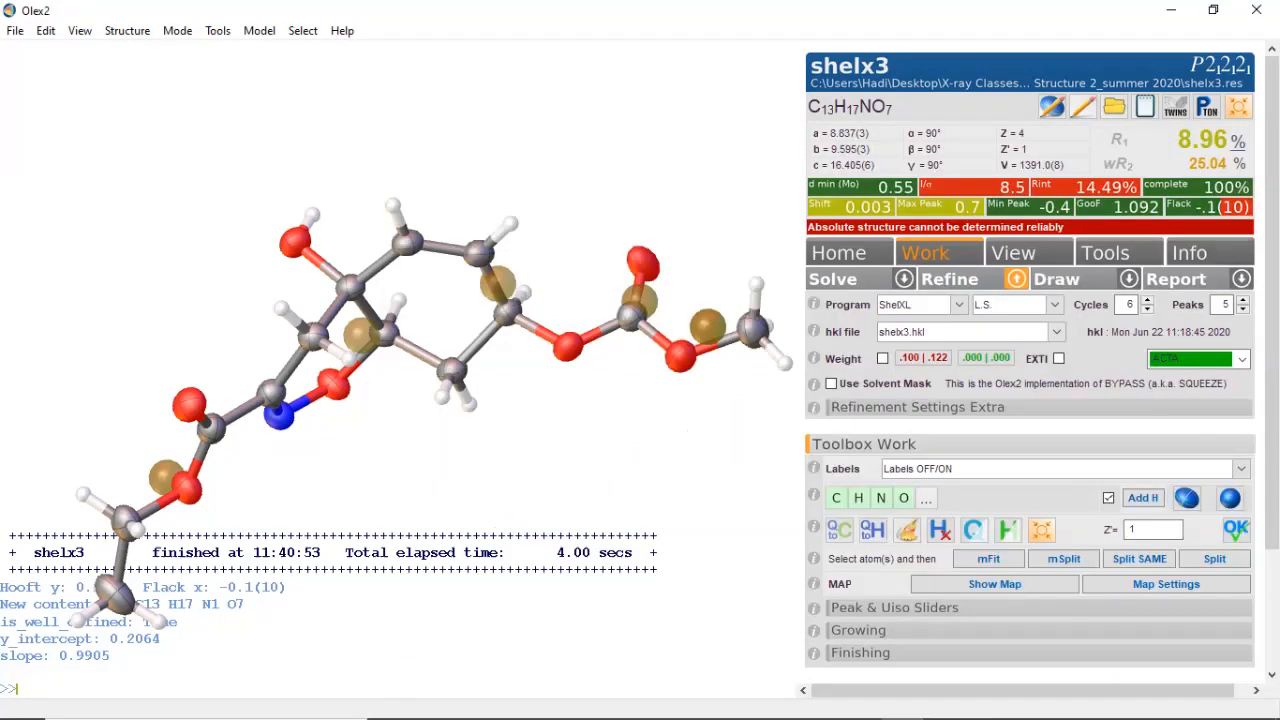
pyautogui.click(1189, 253)
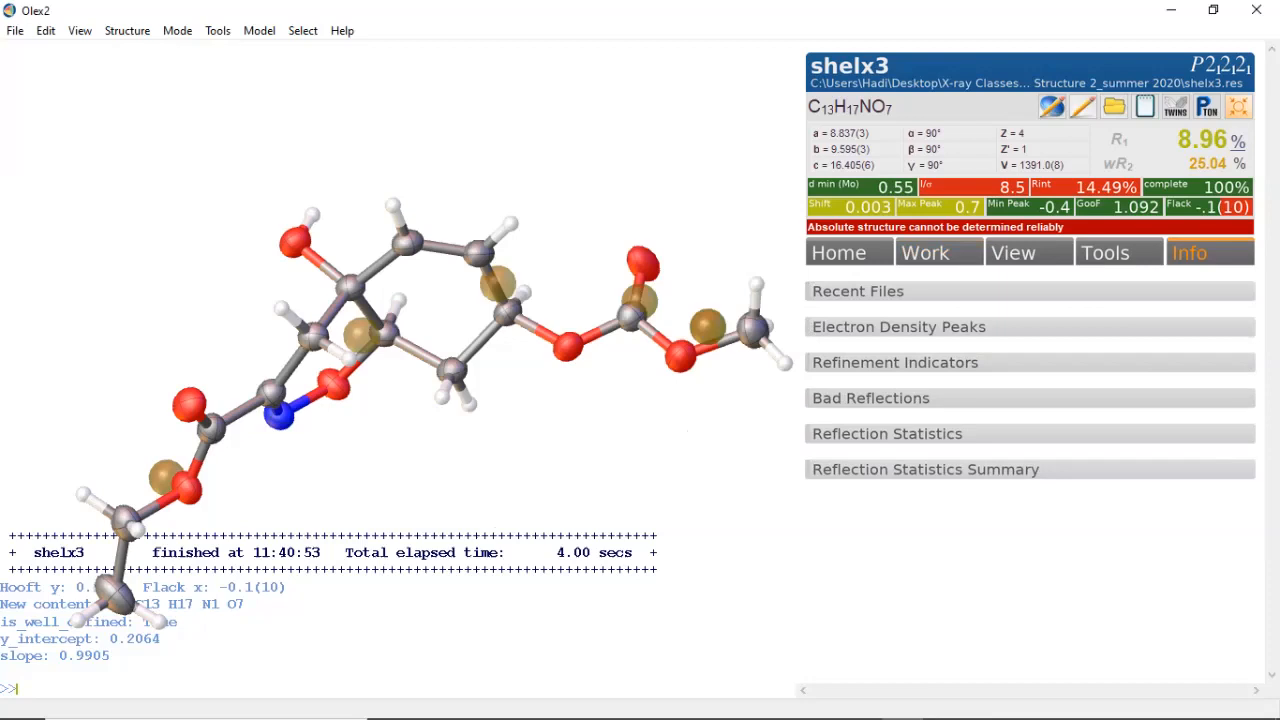
pyautogui.click(870, 398)
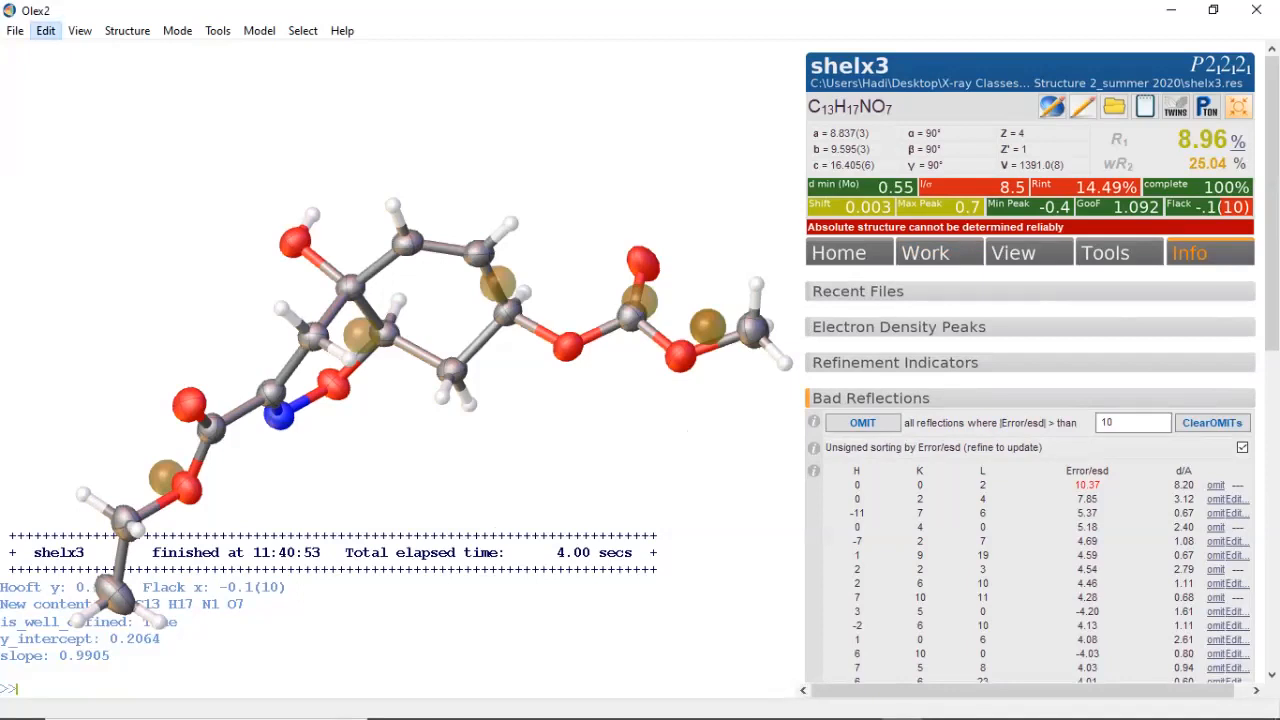
# - Add the line OMIT -3 55 after MORE -1 in the refinement instructions and apply the change
pyautogui.click(46, 30)
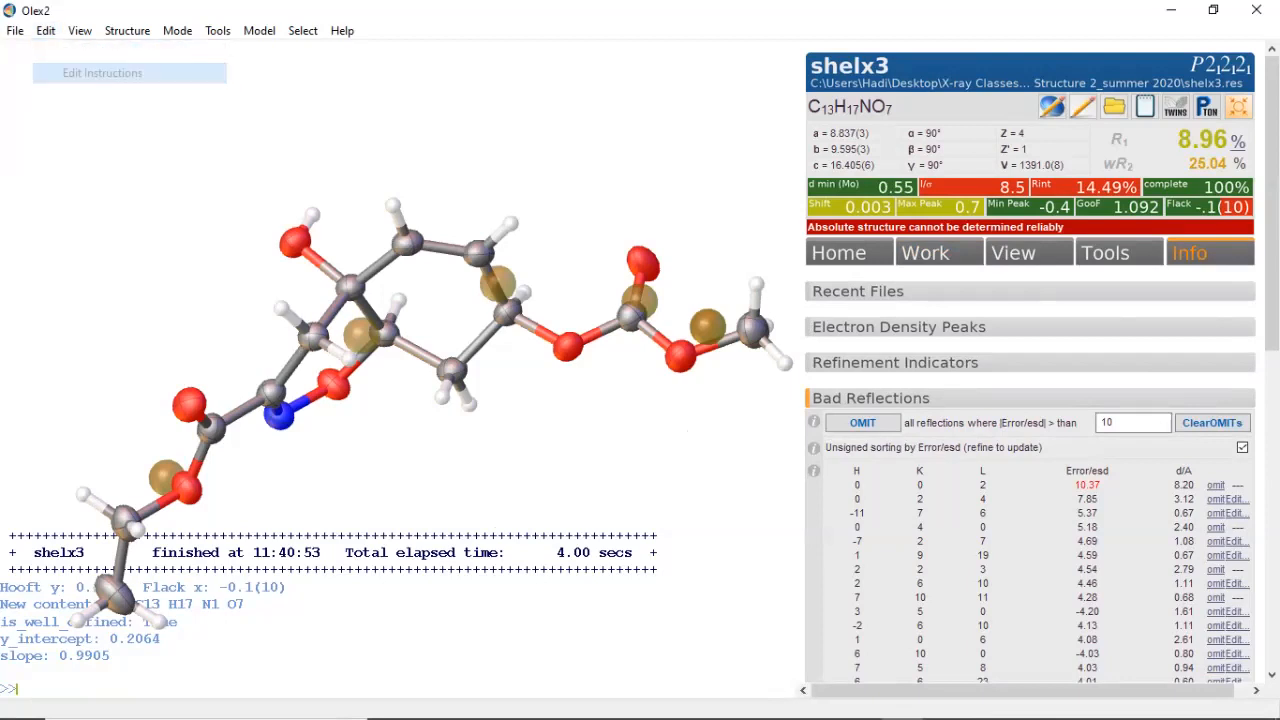
pyautogui.scroll(-5, 630, 340)
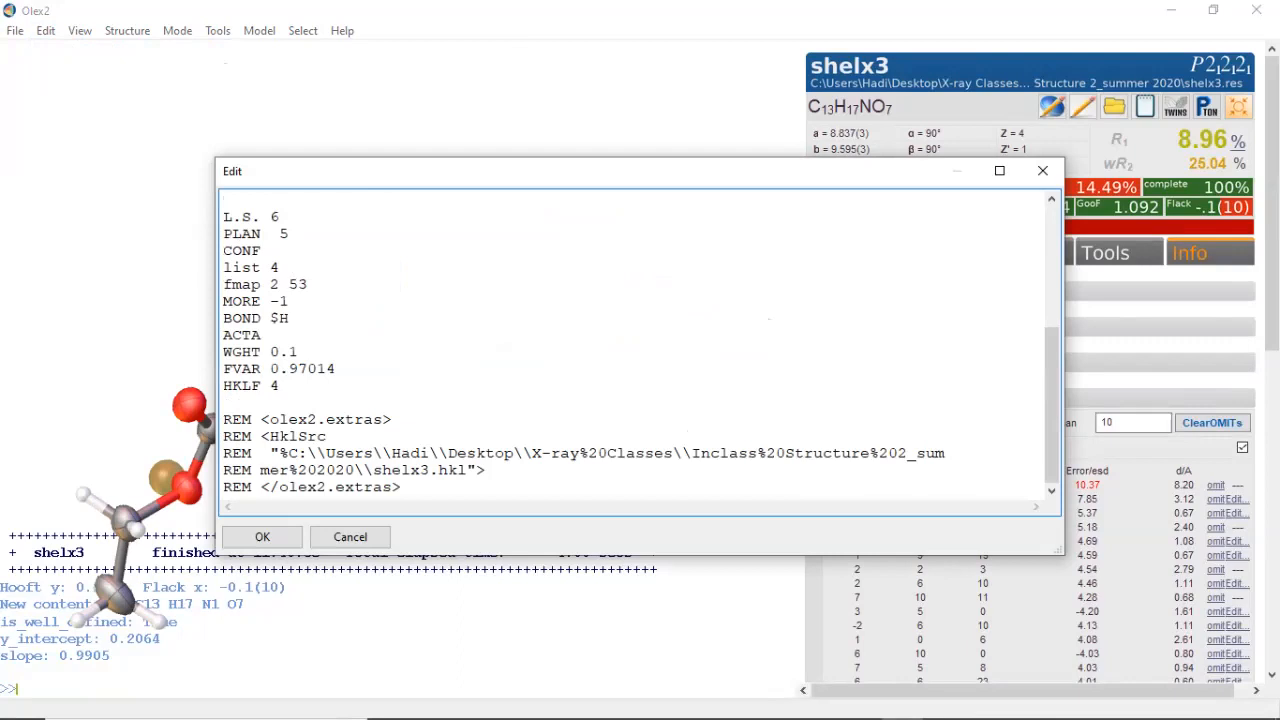
pyautogui.press('Return')
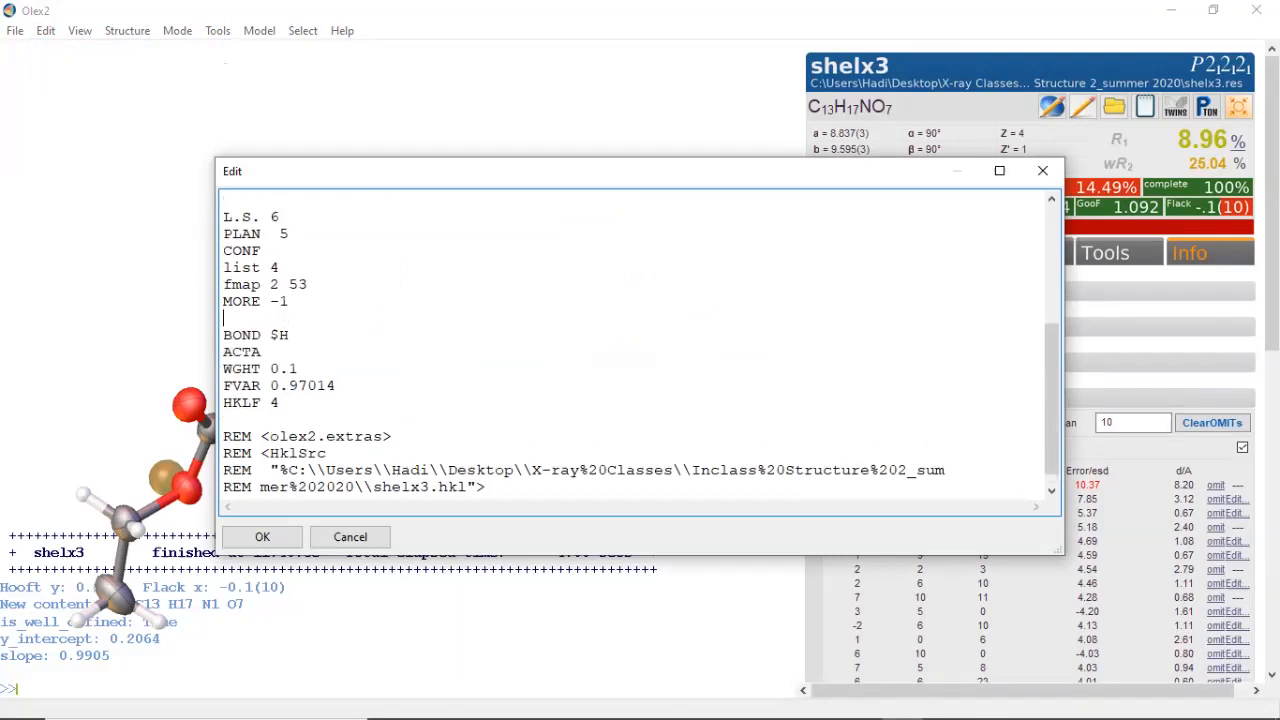
pyautogui.write('OMIT -3')
pyautogui.write('55')
pyautogui.press('BackSpace')
pyautogui.write('0.1')
pyautogui.press('BackSpace')
pyautogui.press('BackSpace')
pyautogui.write('5')
pyautogui.moveTo(924, 179); pyautogui.dragTo(757, 142)
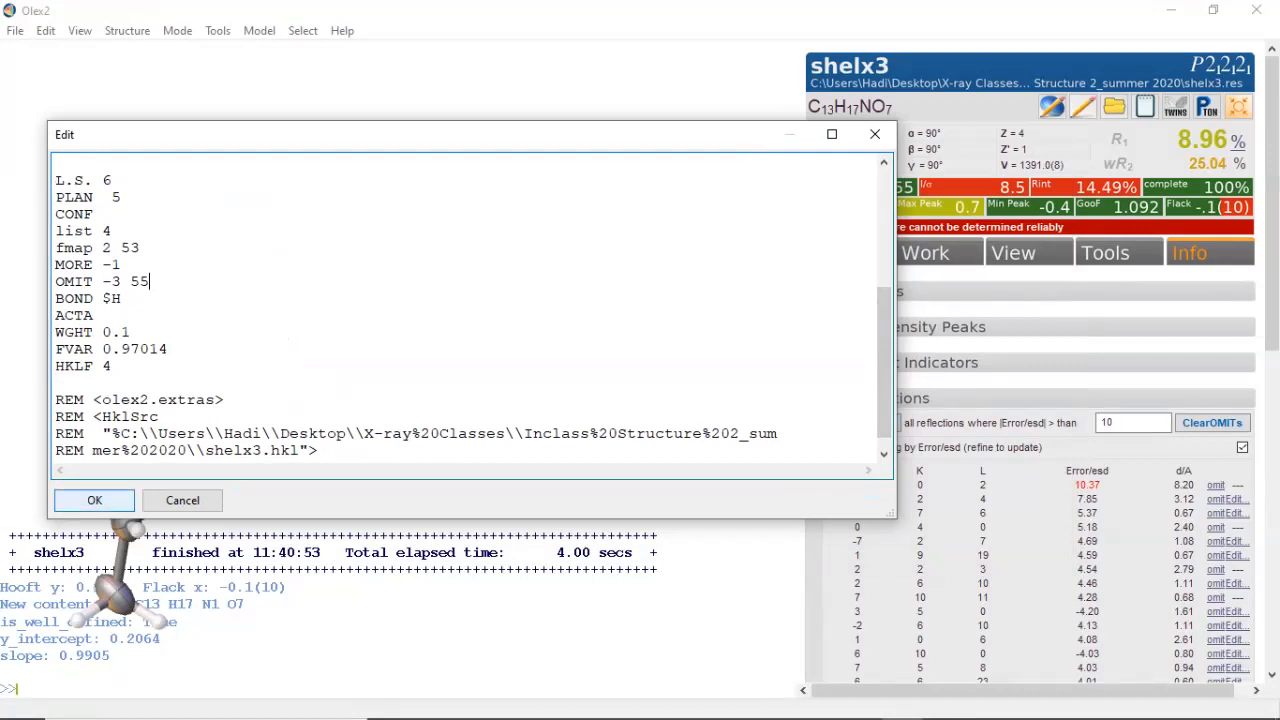
pyautogui.click(94, 500)
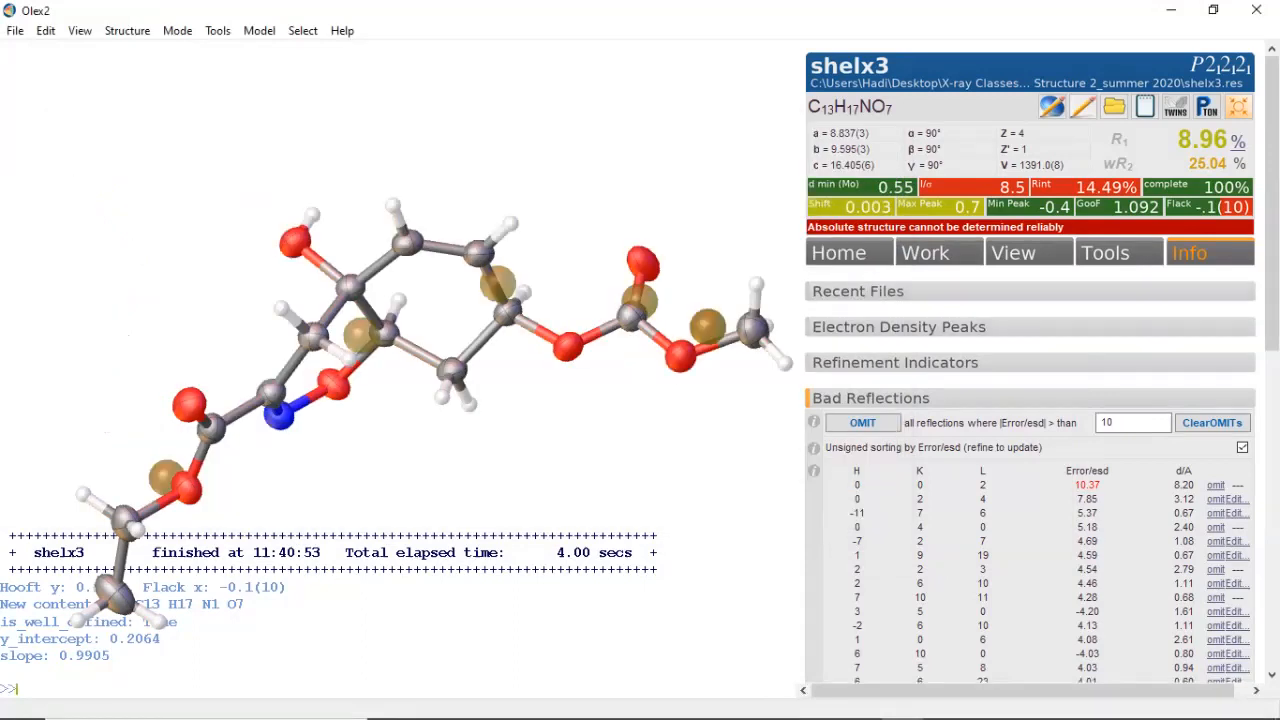
# - Run a ShelXL refinement of the structure with the edited refinement instructions
pyautogui.click(927, 253)
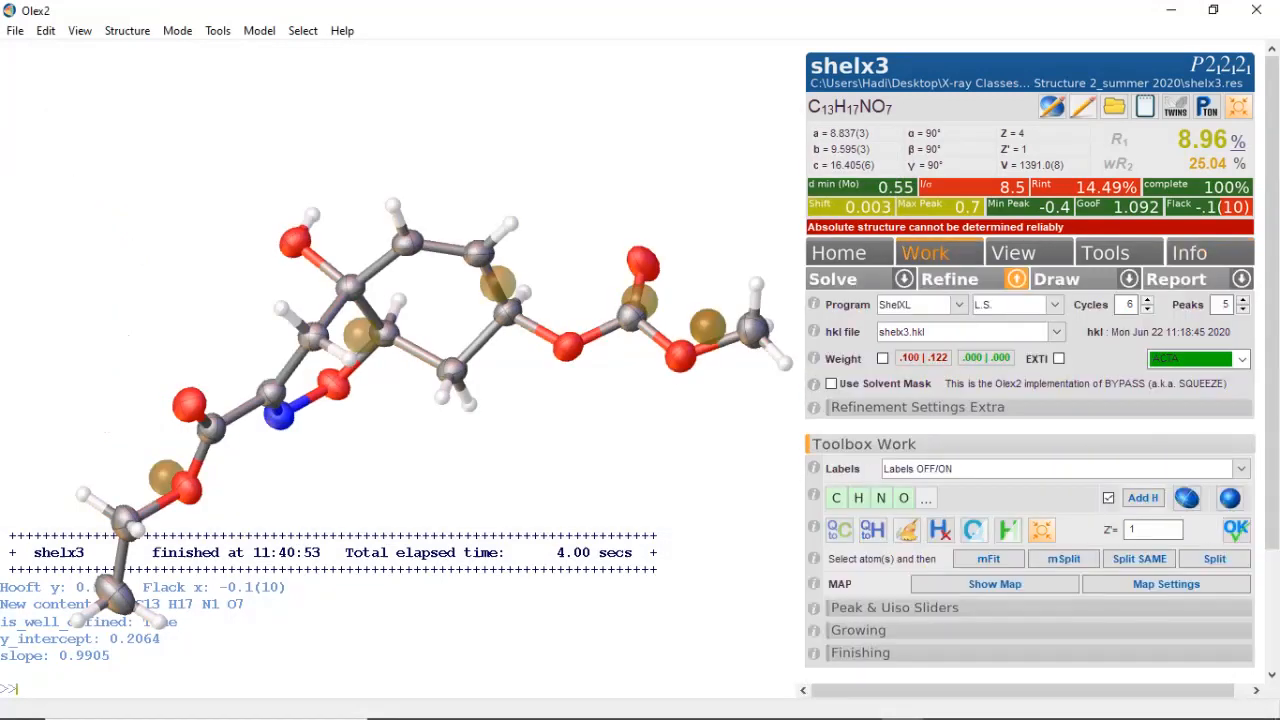
pyautogui.hotkey('ctrl', 'r')
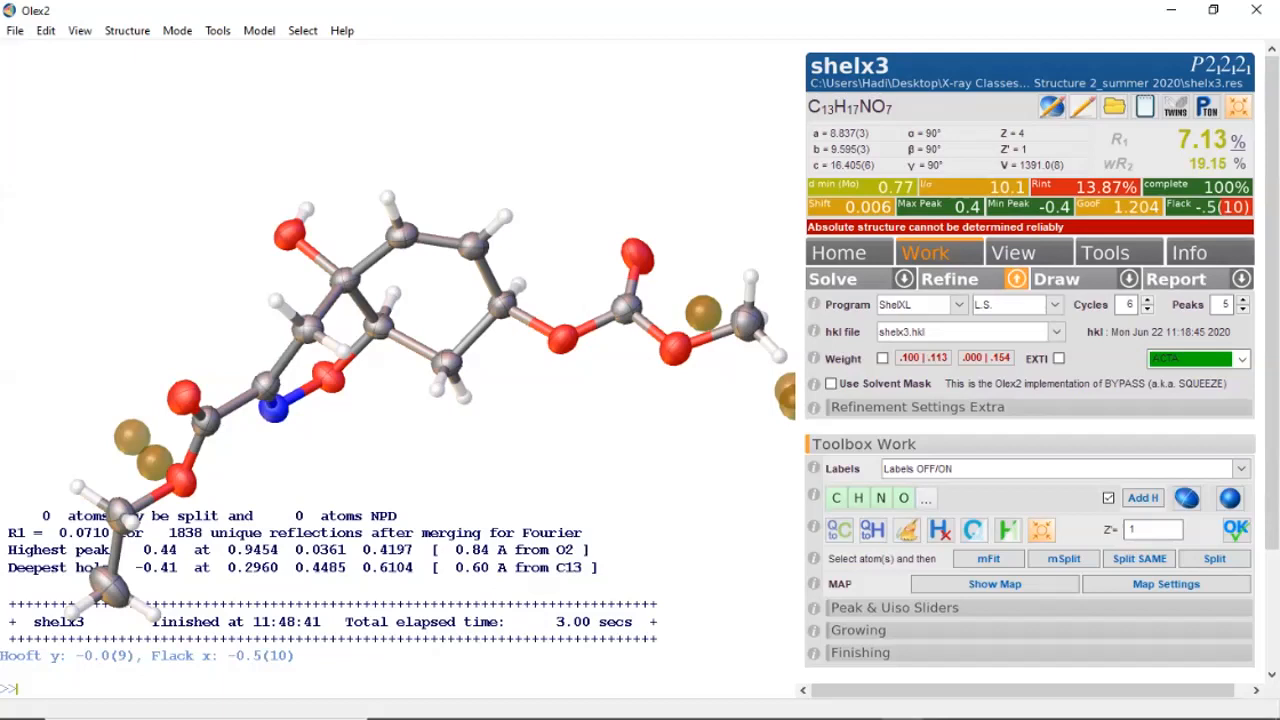
# - Omit the bad reflections 0 0 2 and 0 2 4, refine the structure again and close the Fobs vs Fcalc plot
pyautogui.click(1209, 253)
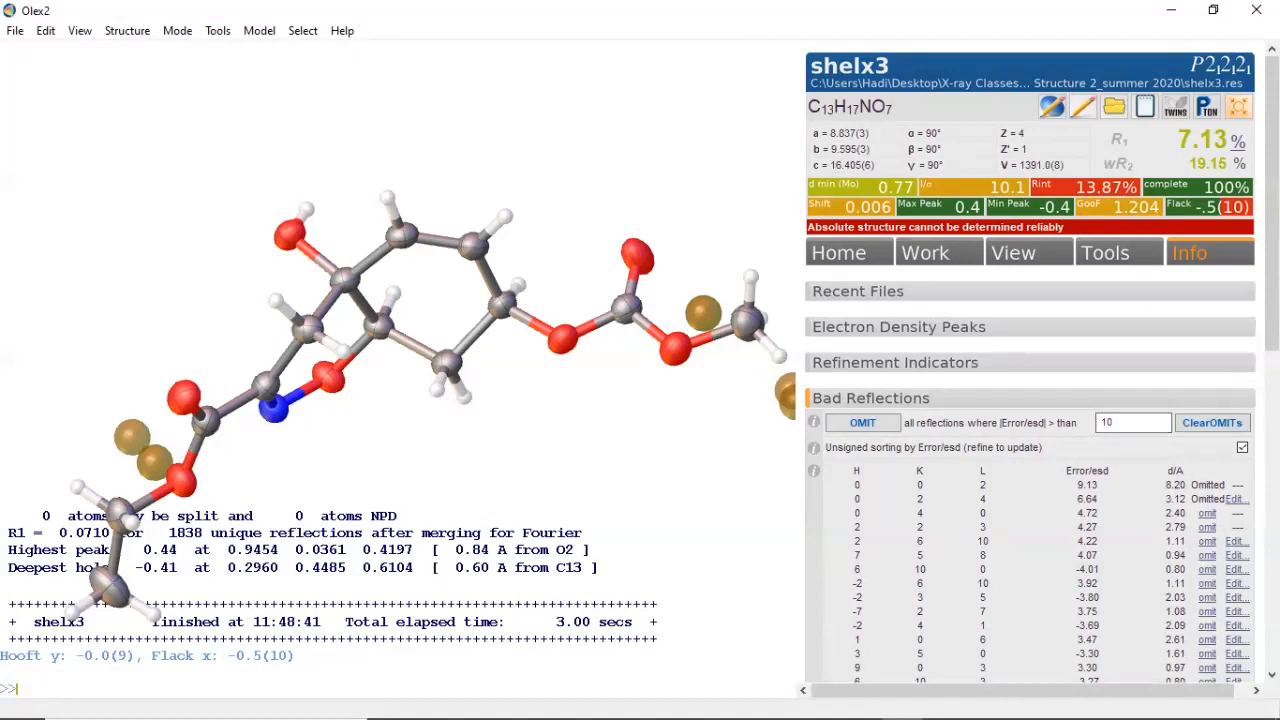
pyautogui.click(926, 253)
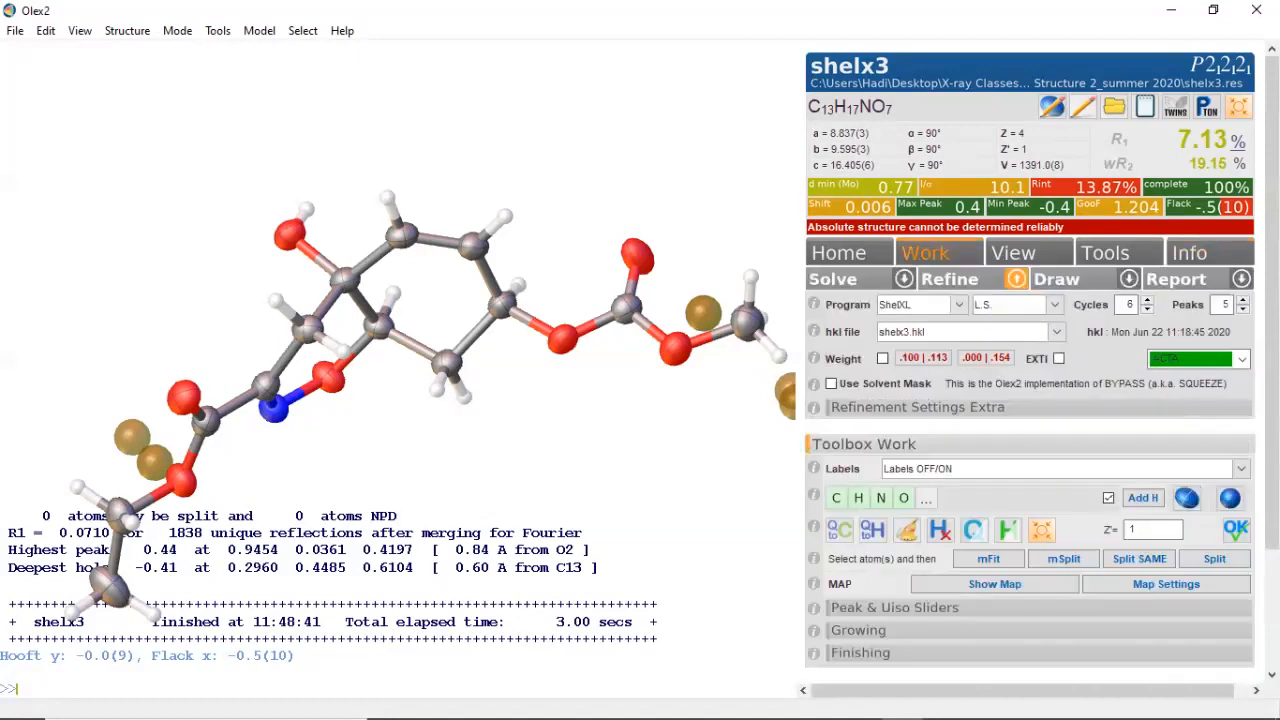
pyautogui.click(949, 280)
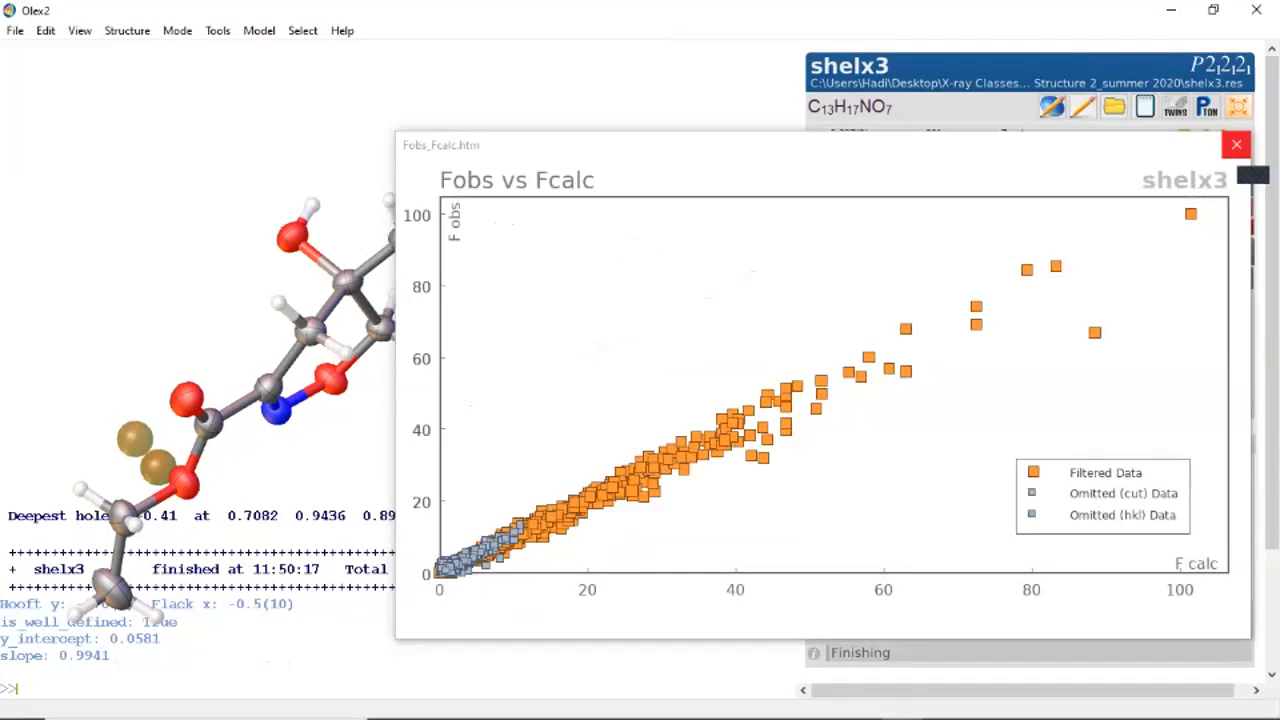
pyautogui.click(1237, 146)
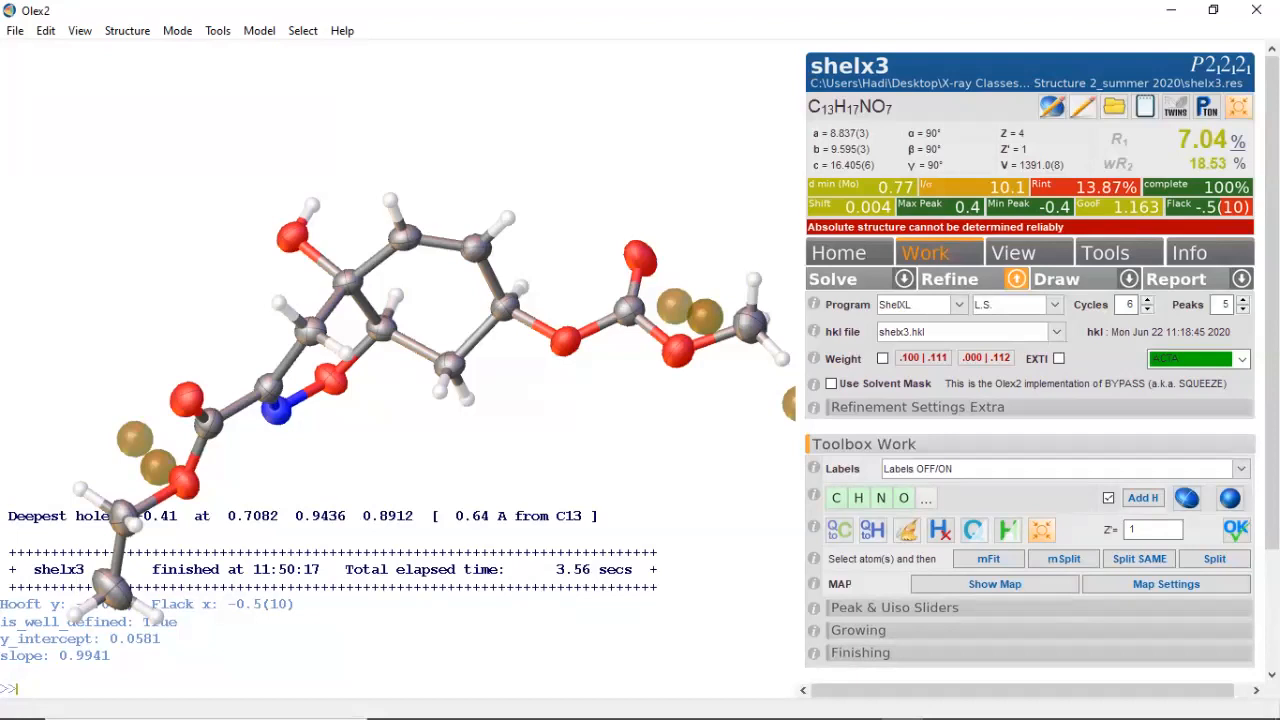
# - Set the weighting line to WGHT 0.07 1 in the refinement instructions and refine the structure
pyautogui.click(46, 30)
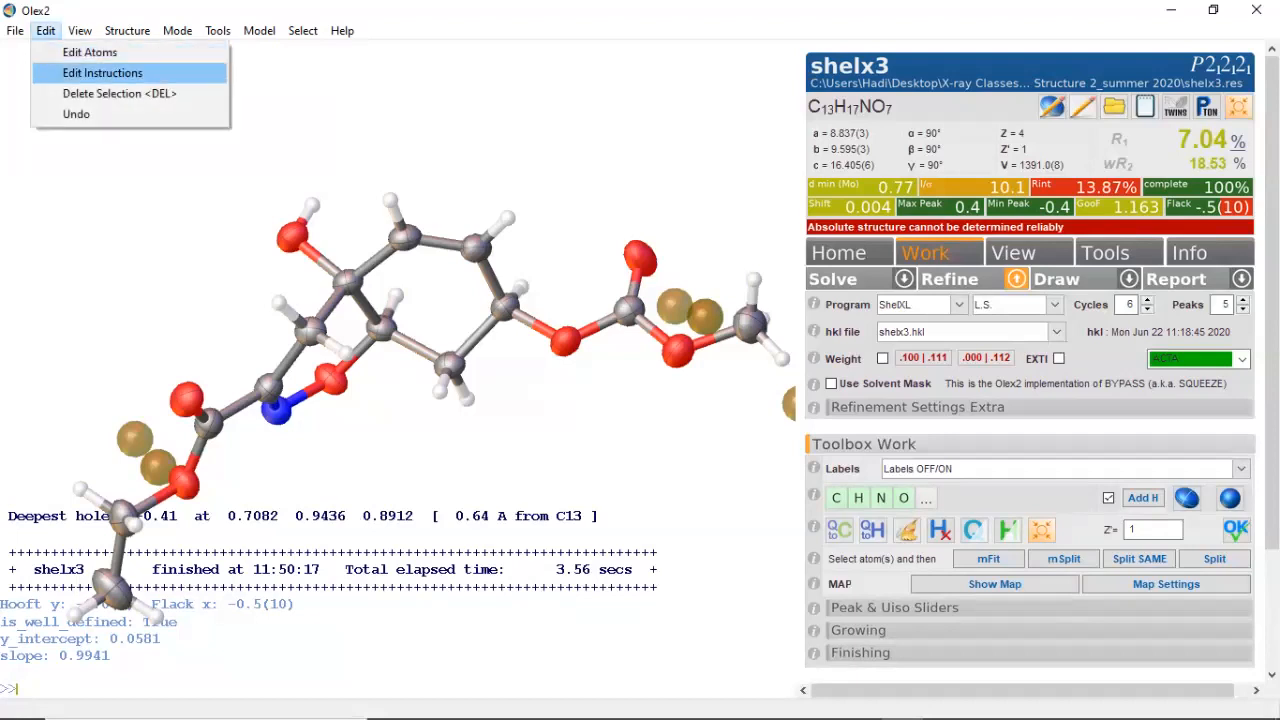
pyautogui.click(102, 73)
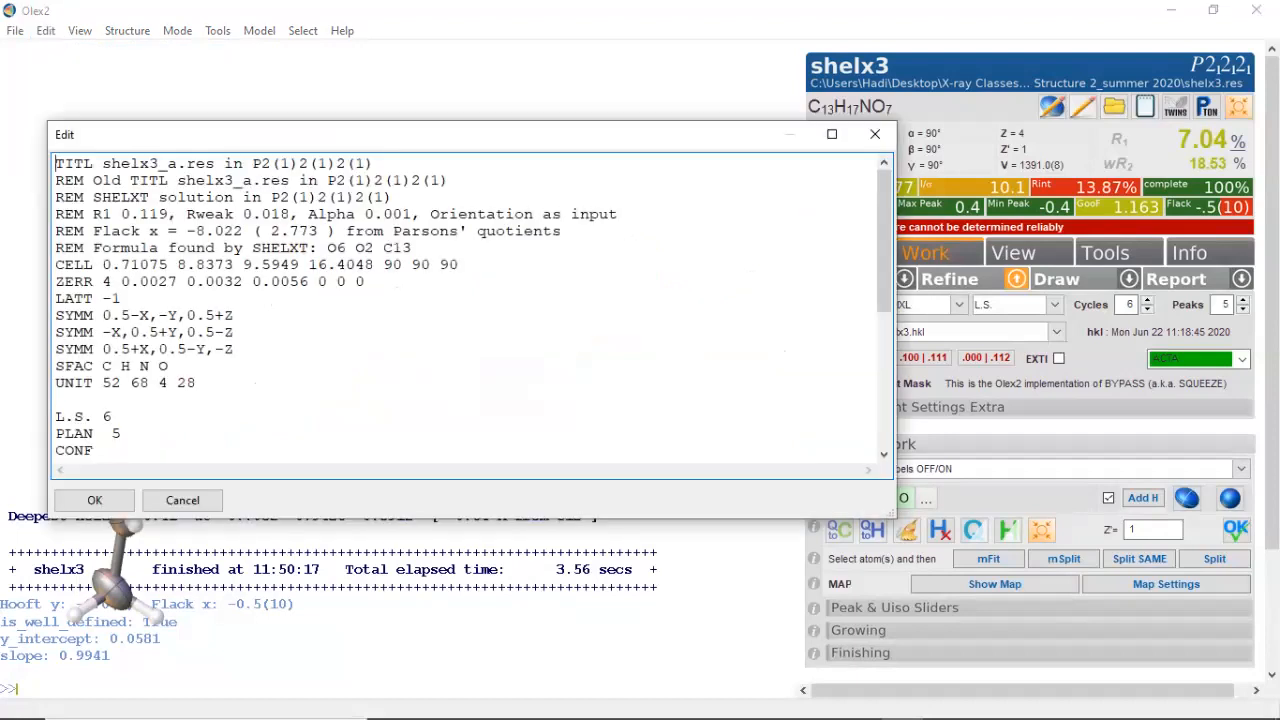
pyautogui.scroll(-3, 470, 305)
pyautogui.scroll(-2, 470, 305)
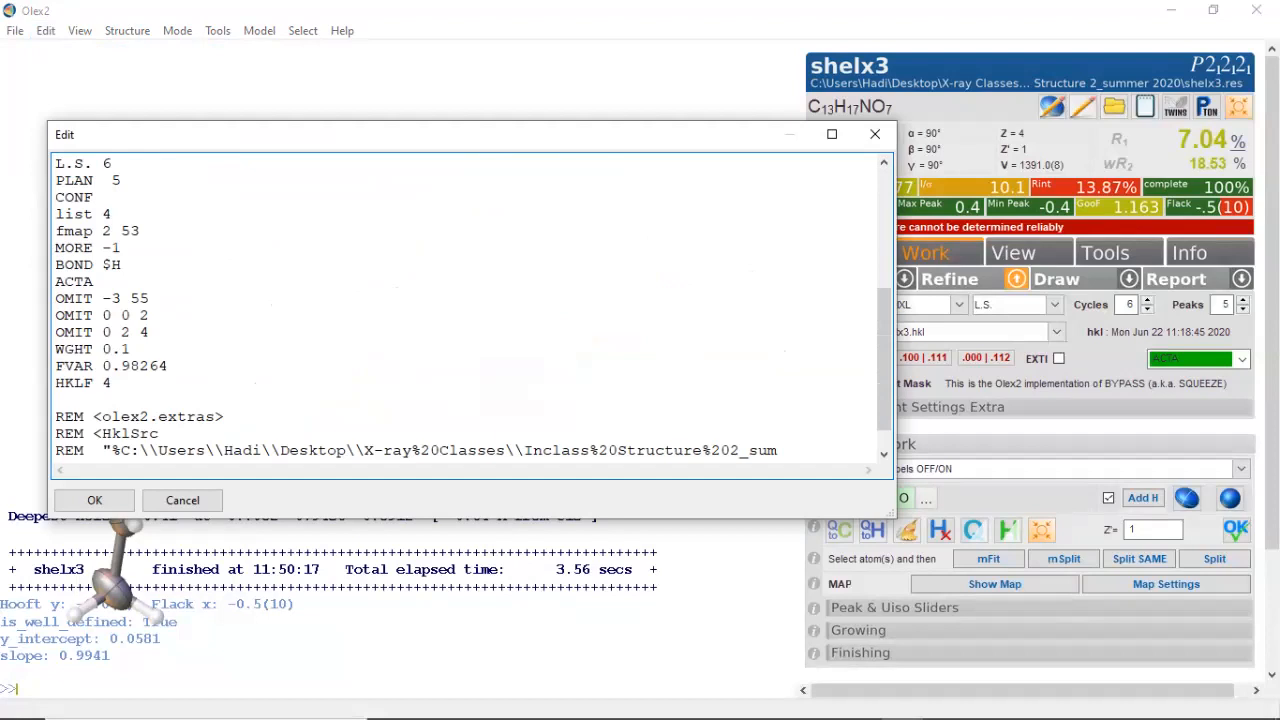
pyautogui.doubleClick(117, 349)
pyautogui.click(132, 349)
pyautogui.moveTo(131, 349); pyautogui.dragTo(103, 349)
pyautogui.write('0.07 1')
pyautogui.click(94, 500)
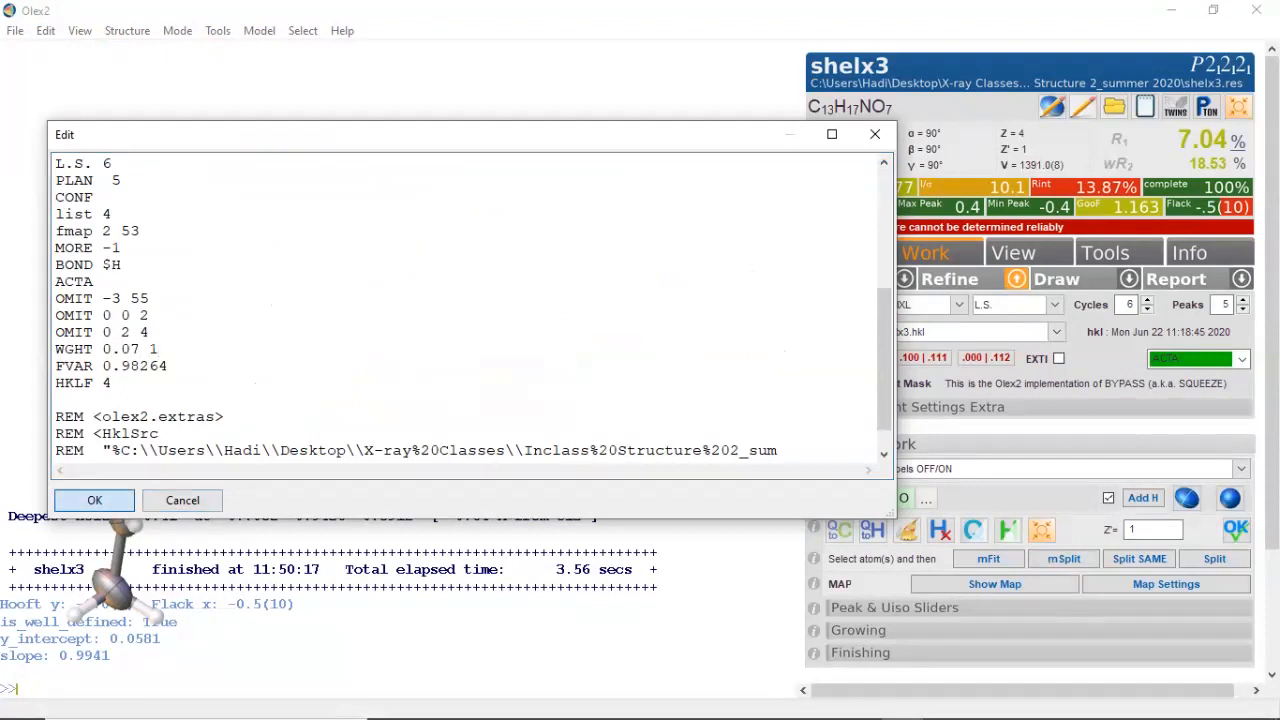
pyautogui.click(950, 280)
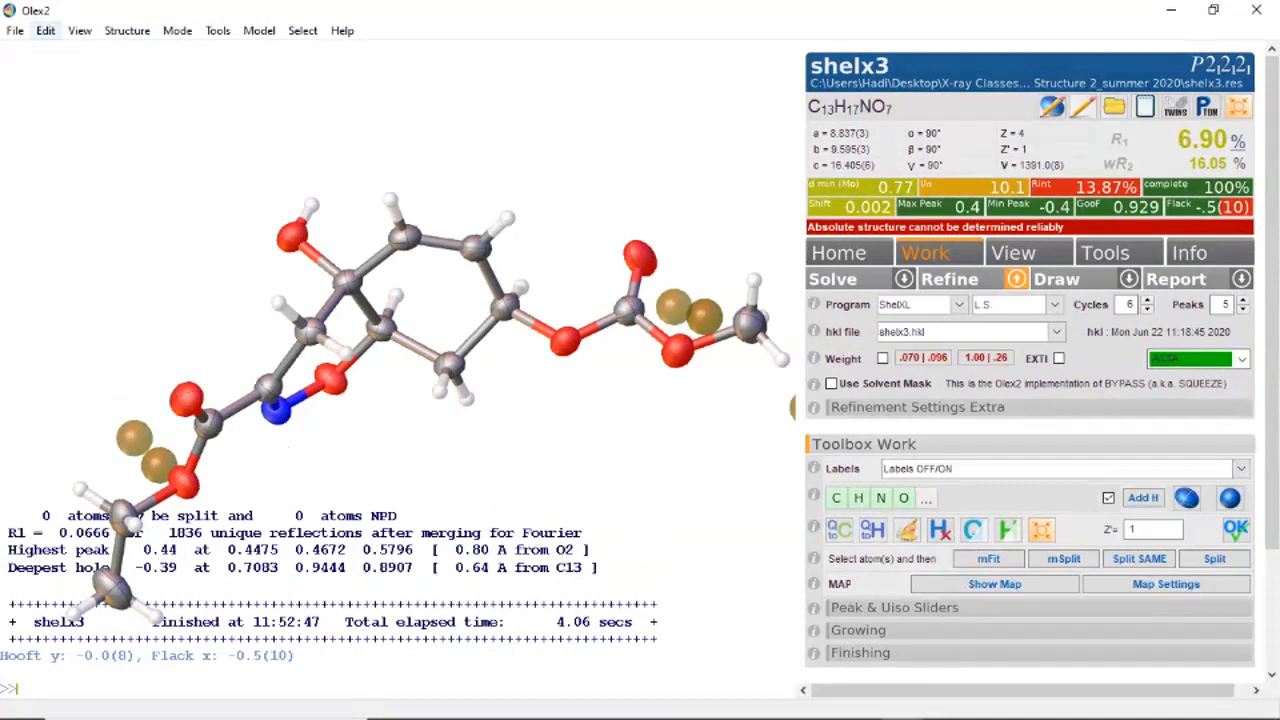
# - Lower the first weighting parameter to 0.05 in the WGHT instruction and refine the structure again
pyautogui.click(46, 30)
pyautogui.click(102, 72)
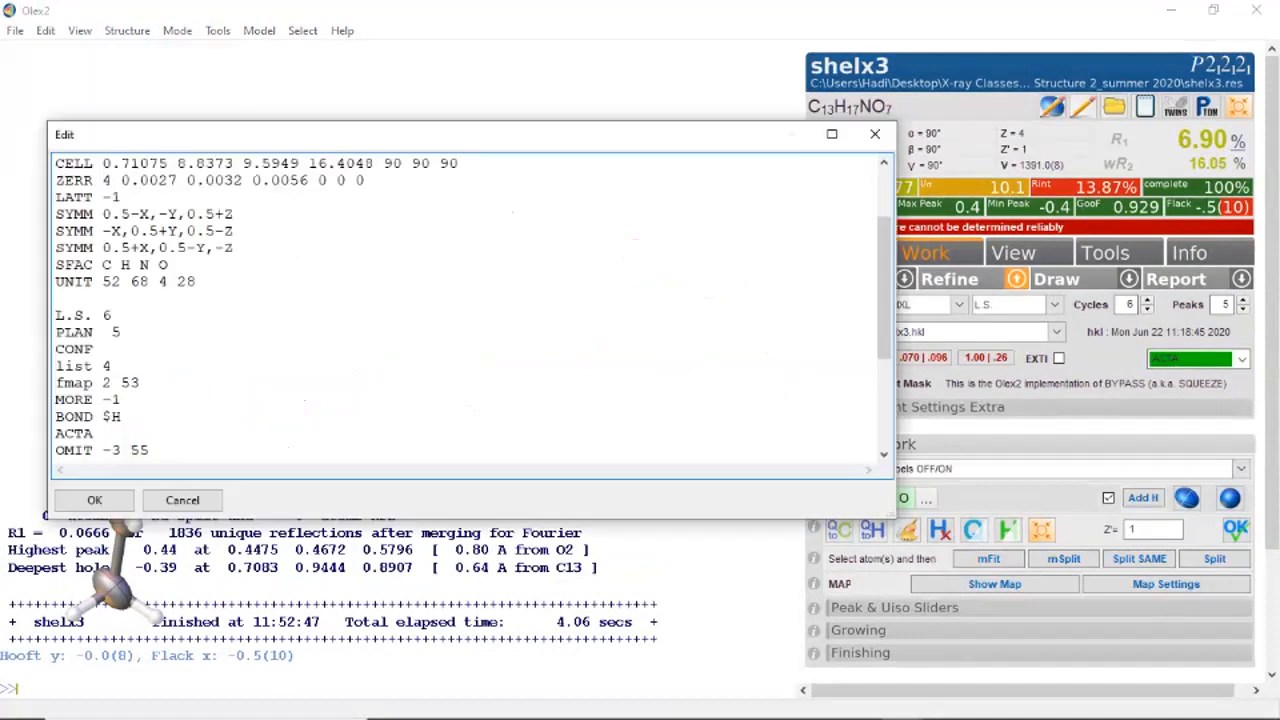
pyautogui.scroll(-4, 470, 310)
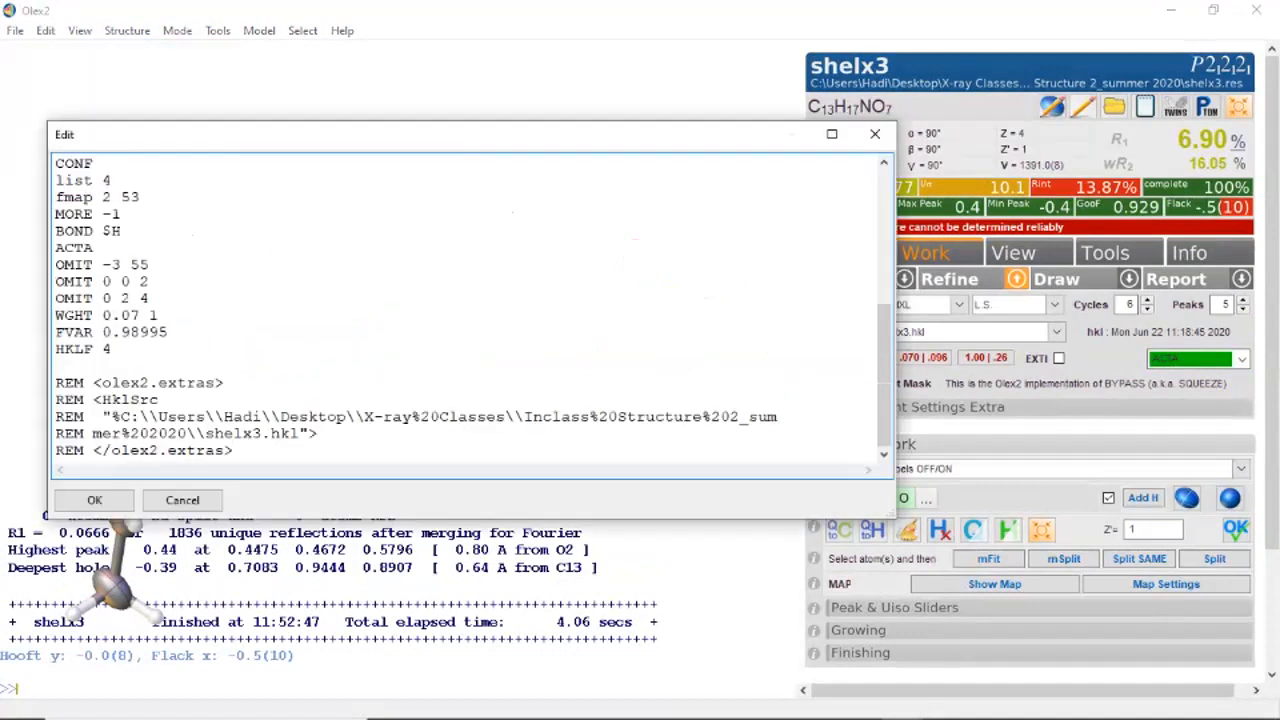
pyautogui.moveTo(129, 315); pyautogui.dragTo(141, 315)
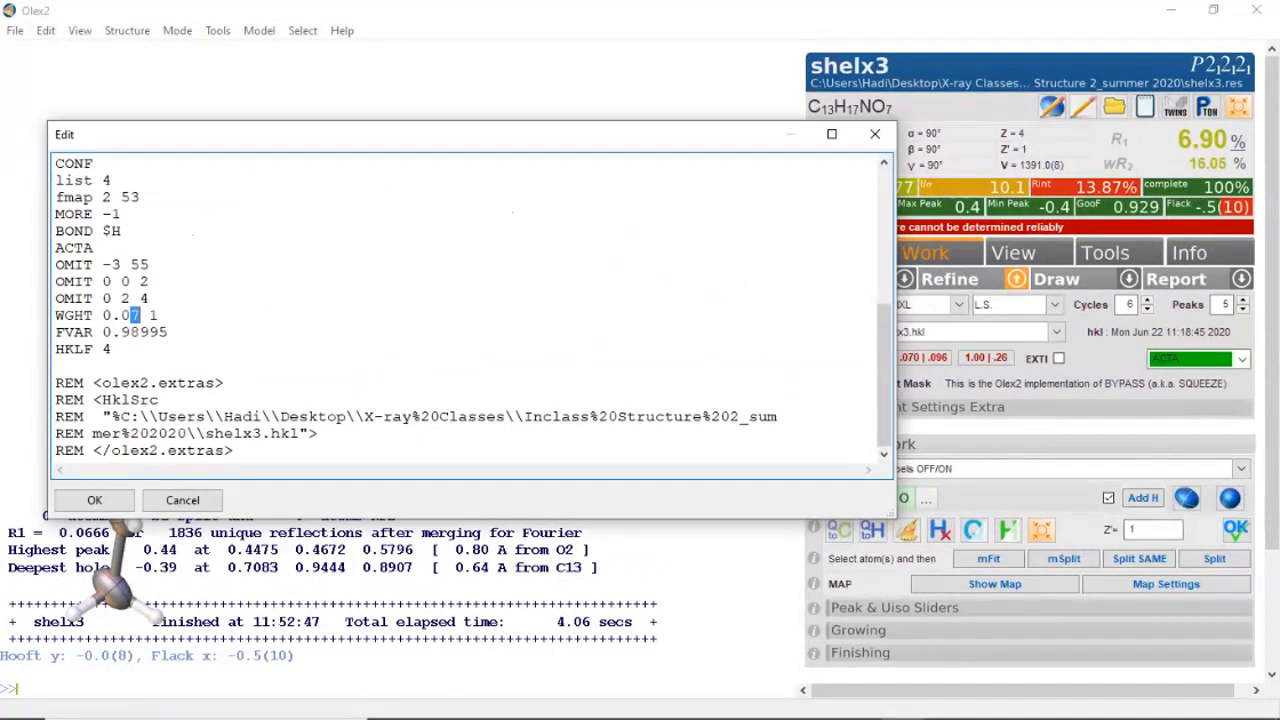
pyautogui.write('5')
pyautogui.click(94, 500)
pyautogui.hotkey('ctrl', 'r')
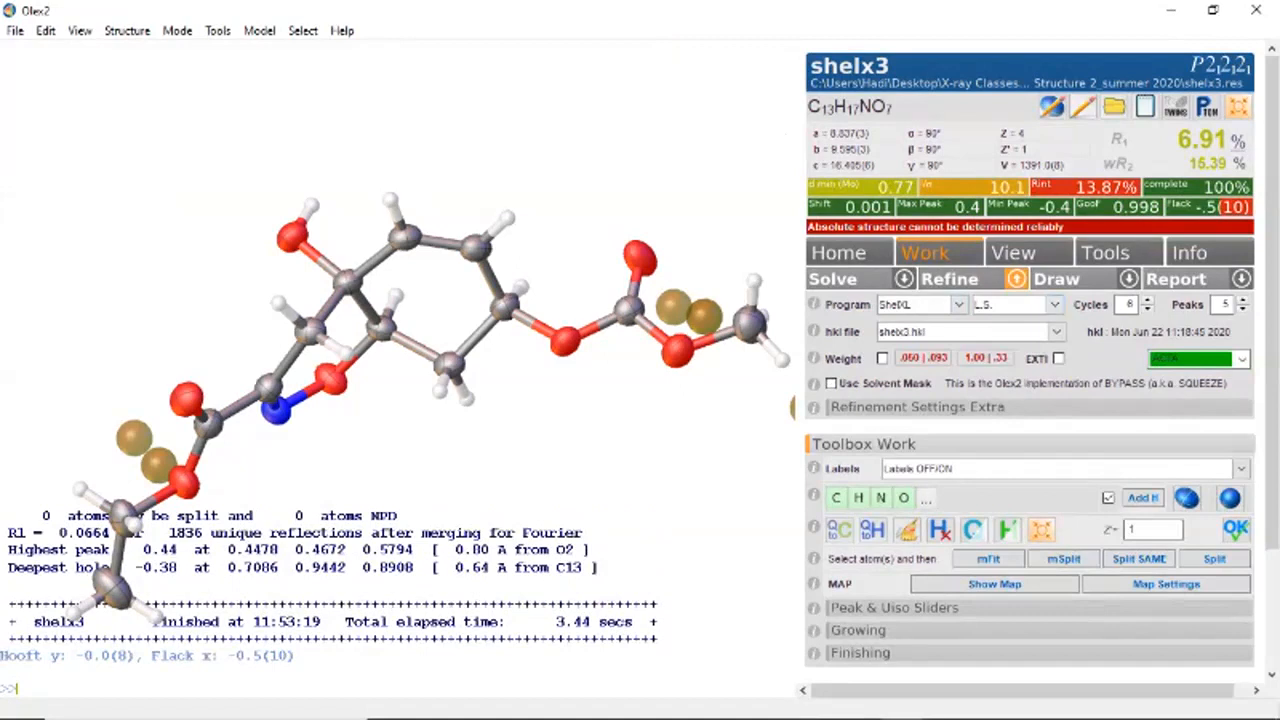
# - Lower the first WGHT parameter to 0.03 in the refinement instructions and rerun the refinement
pyautogui.click(46, 30)
pyautogui.click(102, 72)
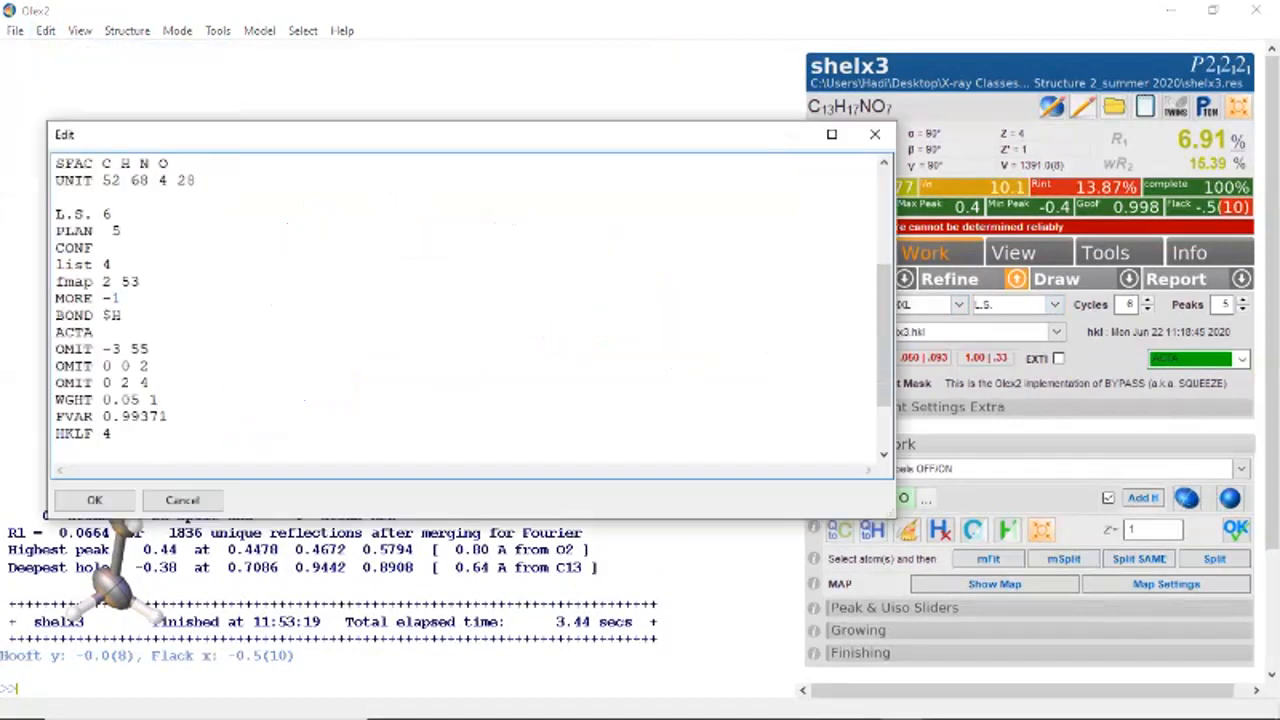
pyautogui.moveTo(141, 400); pyautogui.dragTo(131, 400)
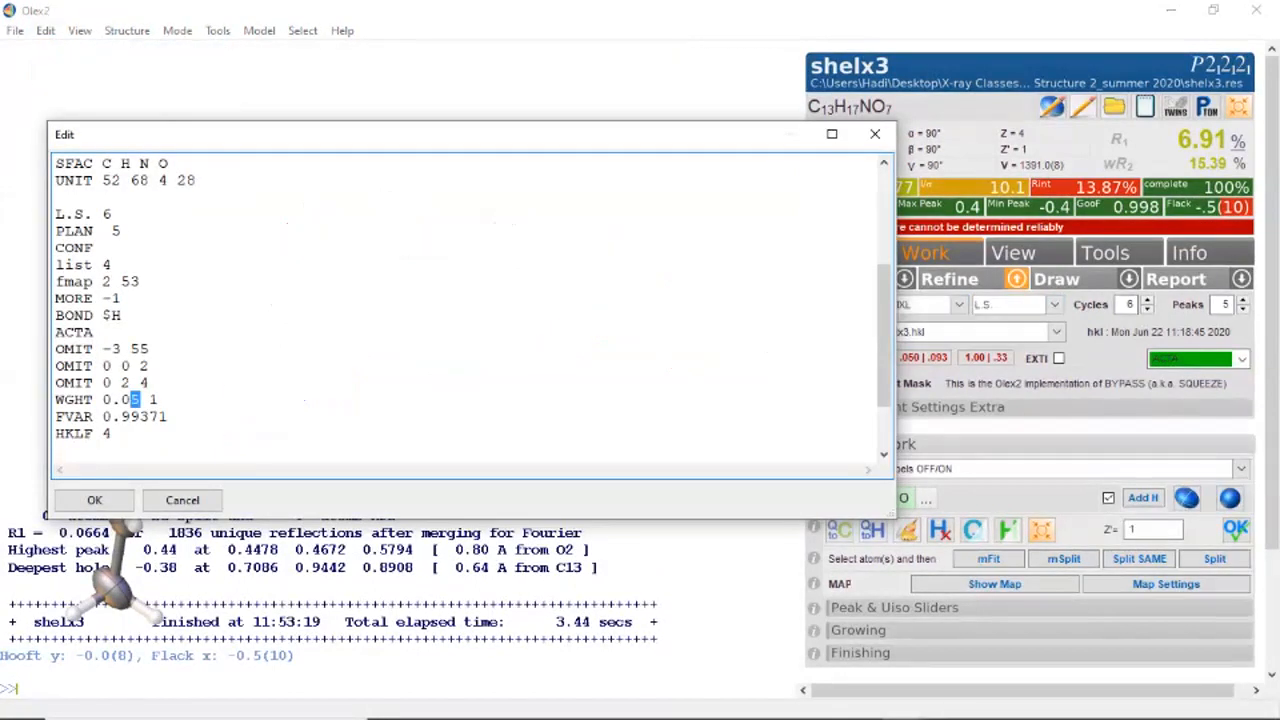
pyautogui.write('3')
pyautogui.click(94, 500)
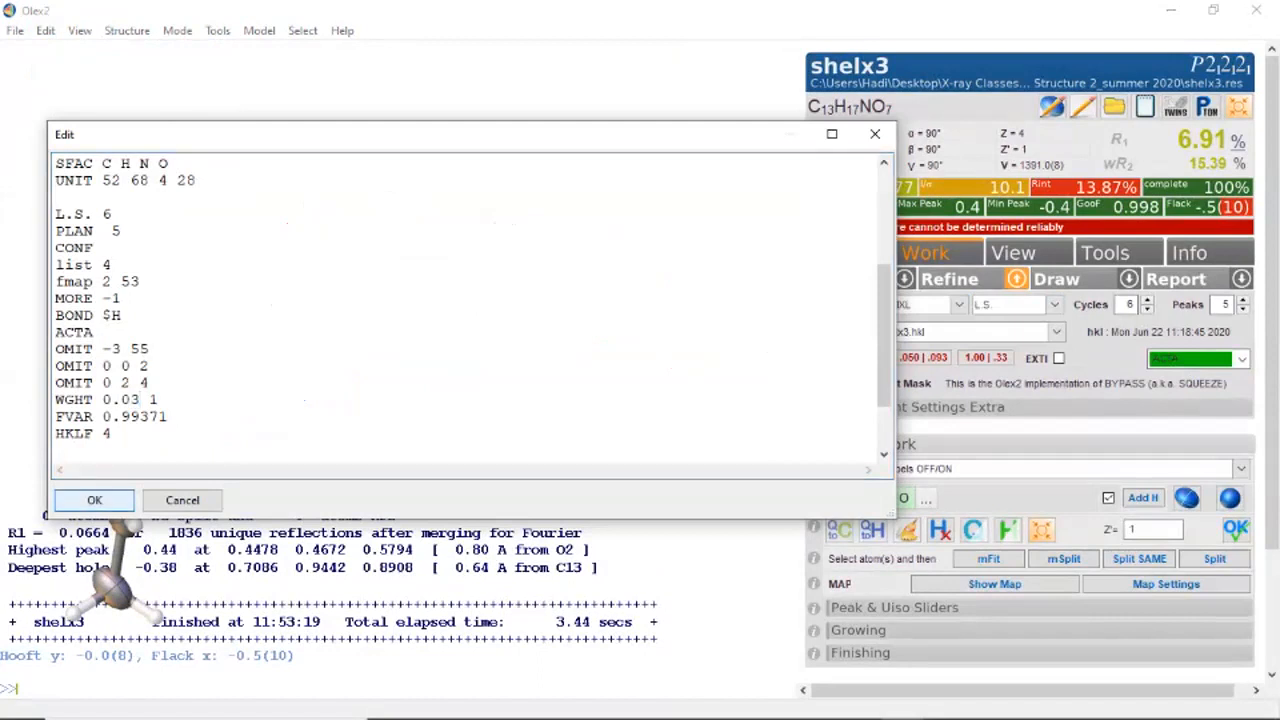
pyautogui.hotkey('ctrl', 'r')
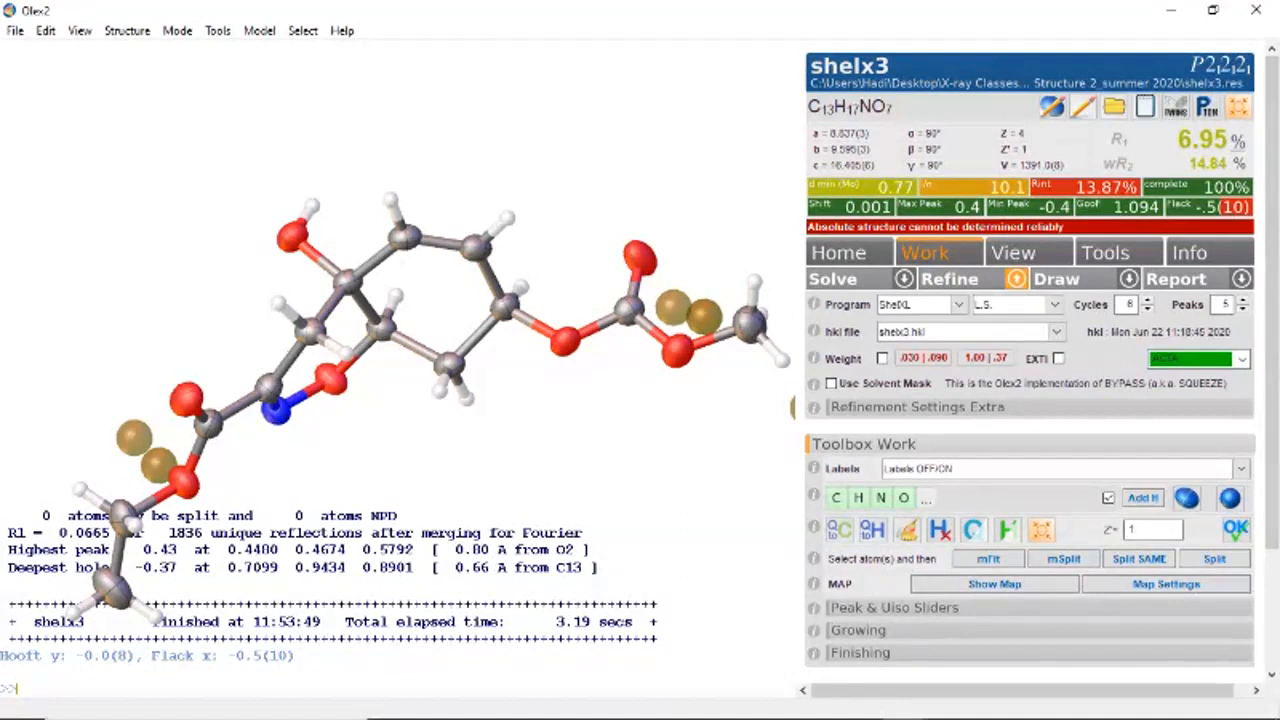
# - Omit the bad reflections 2 2 3 and 0 4 0, refine the structure and recheck the bad reflections
pyautogui.click(1190, 253)
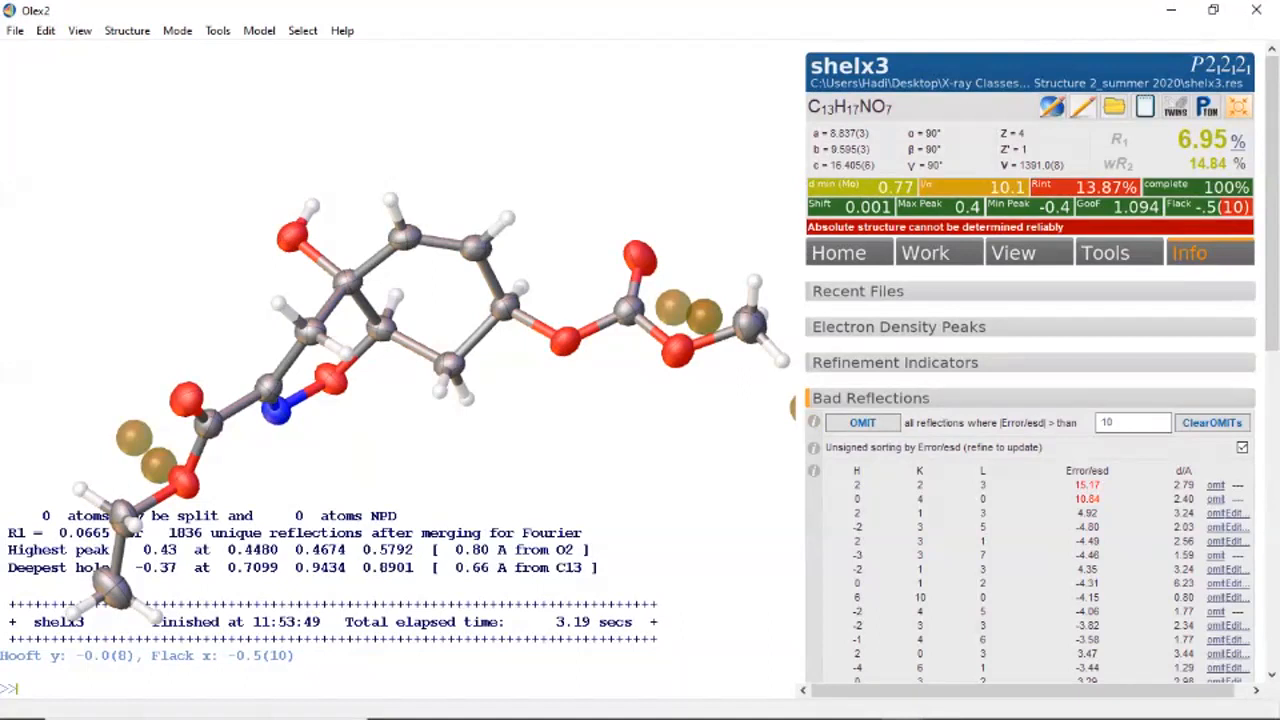
pyautogui.click(1215, 485)
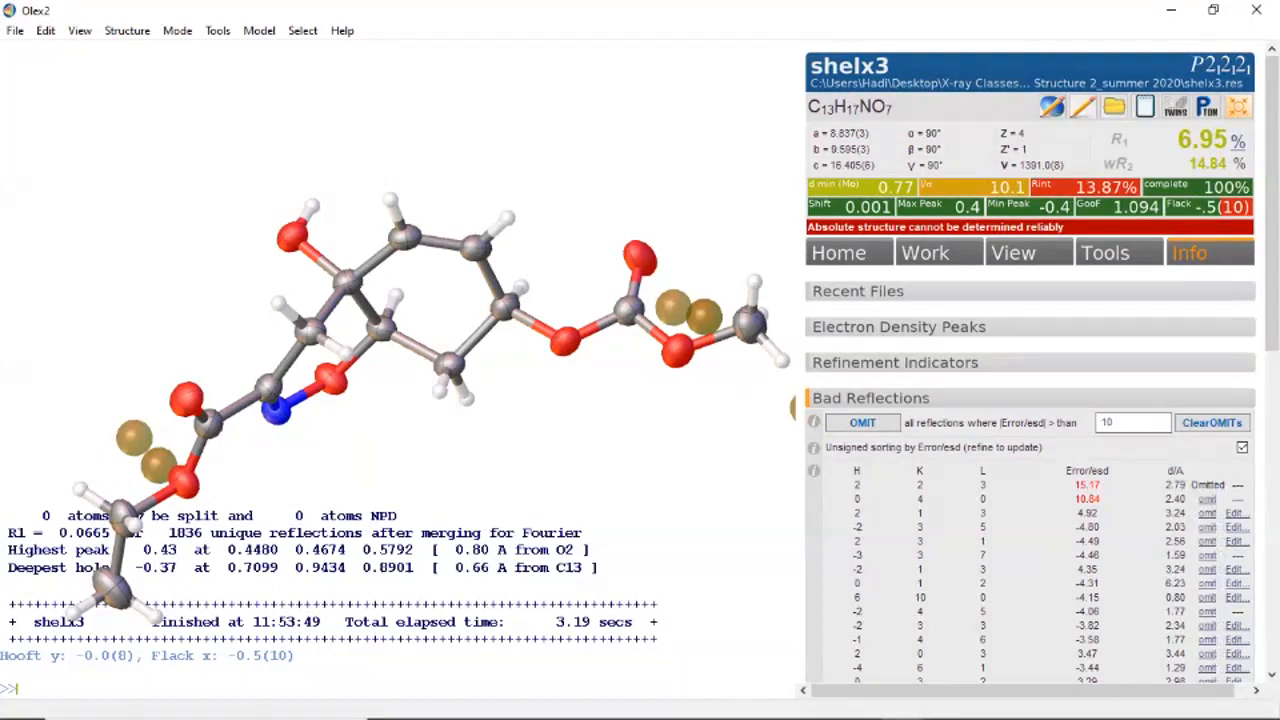
pyautogui.click(1207, 499)
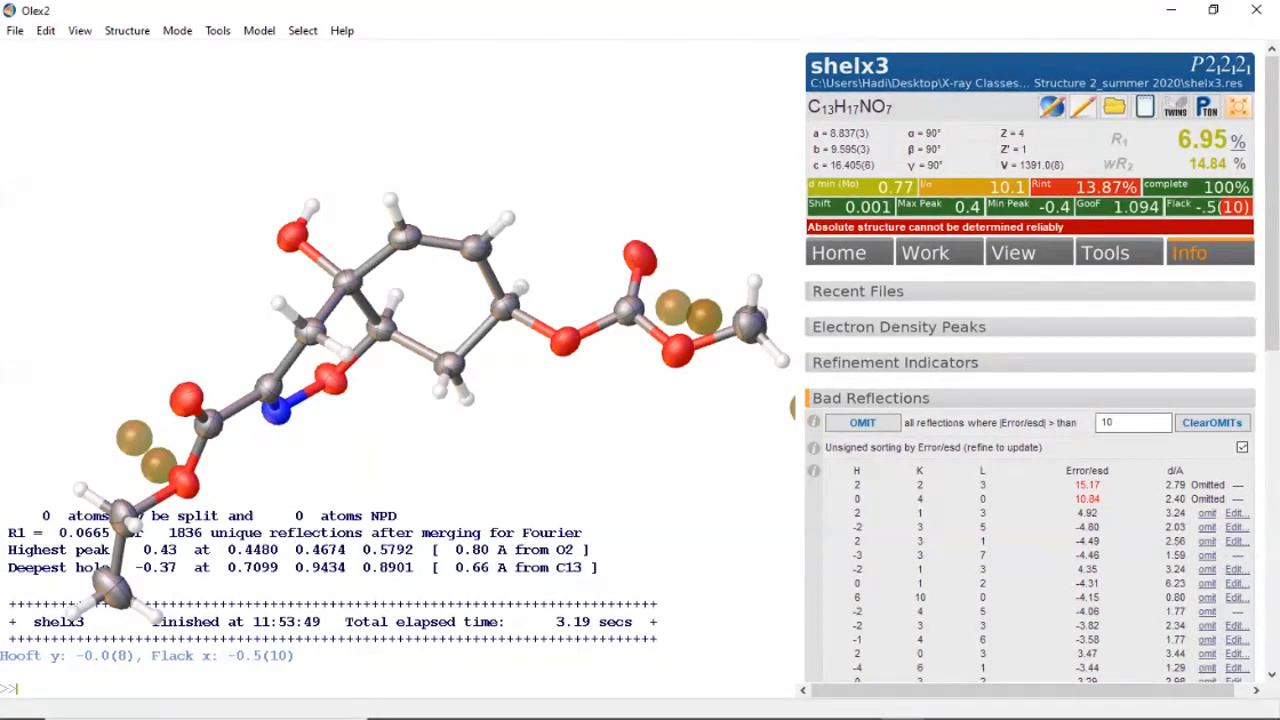
pyautogui.click(926, 253)
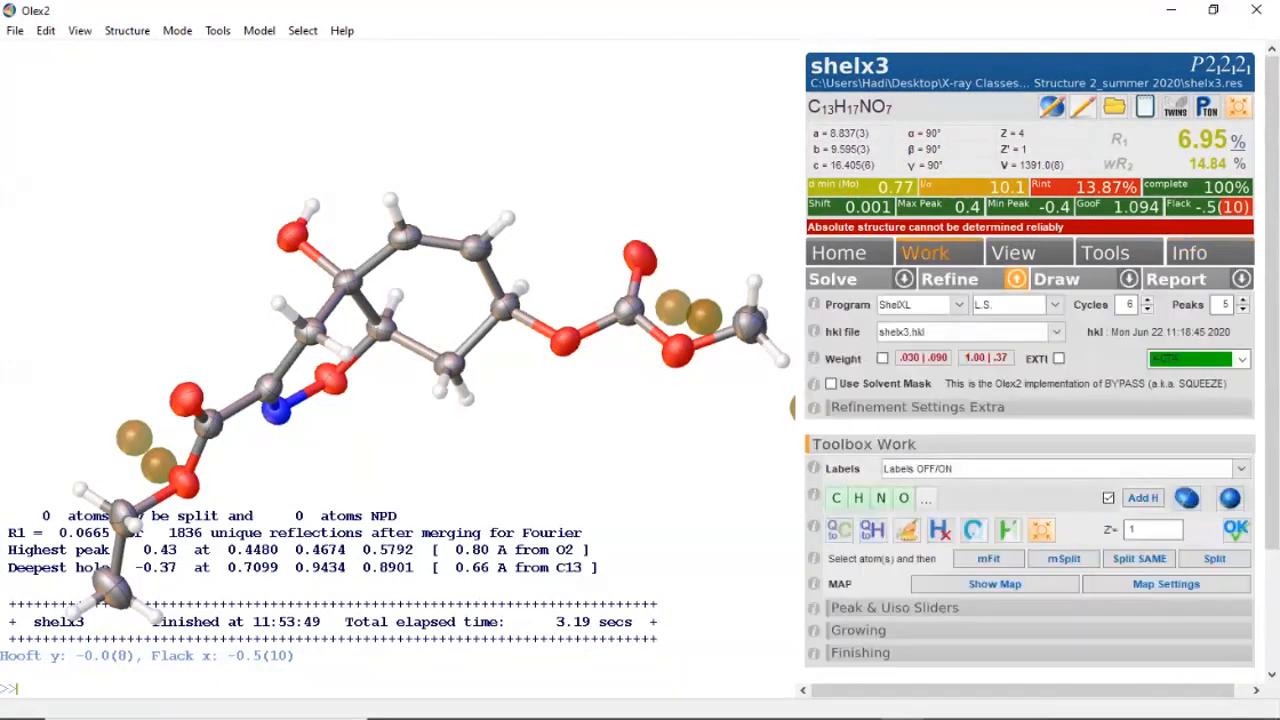
pyautogui.hotkey('ctrl', 'r')
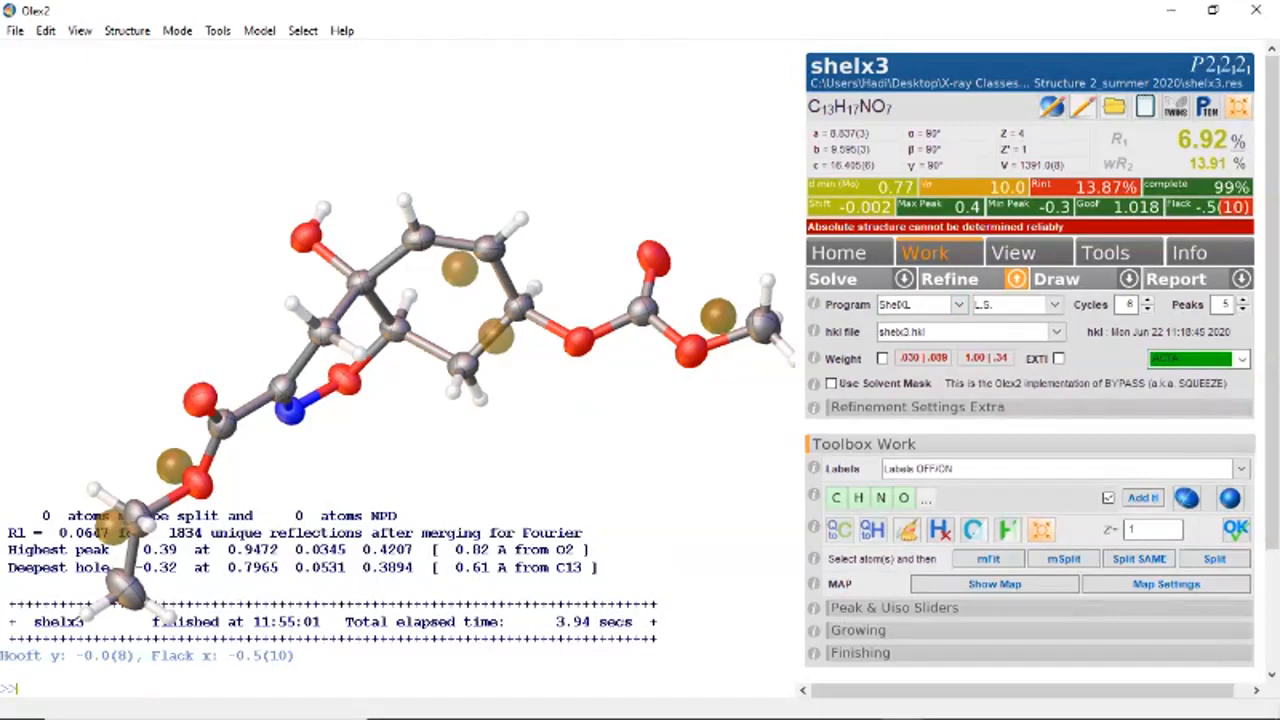
pyautogui.click(1192, 253)
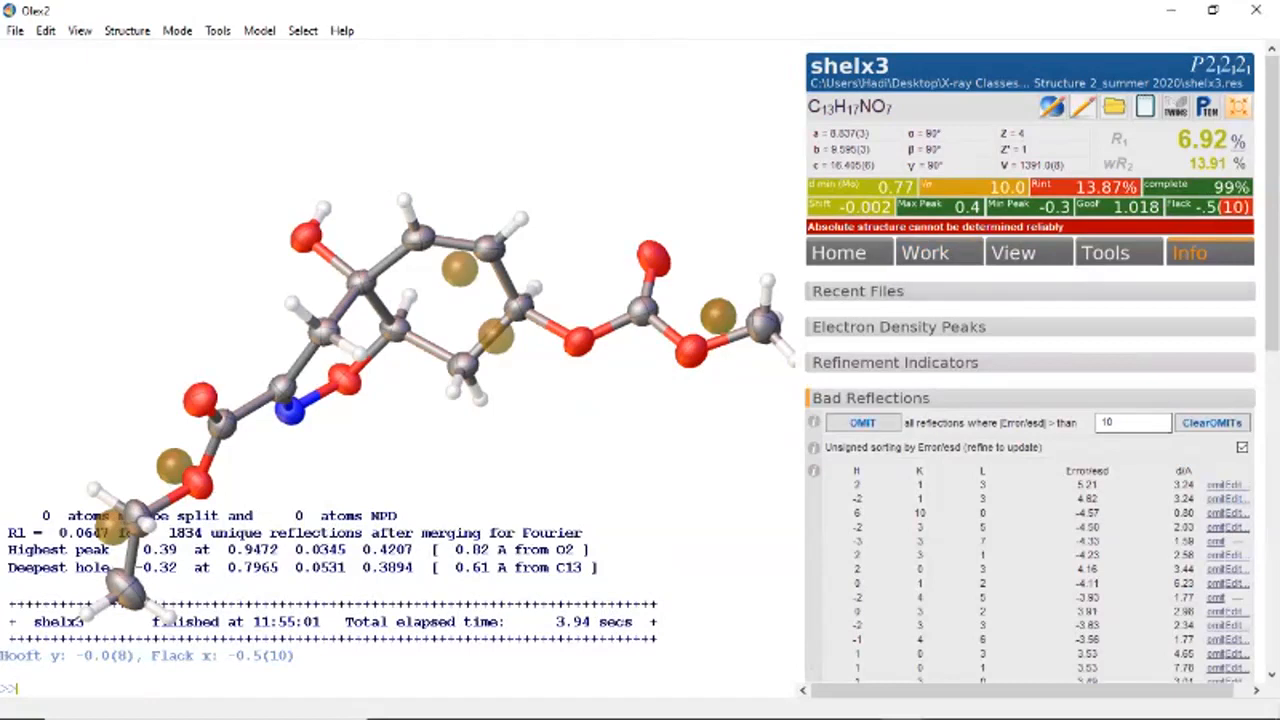
# - Set the crystal colour in the report's crystal details to clear and colourless, with "." as the middle descriptor
pyautogui.click(926, 253)
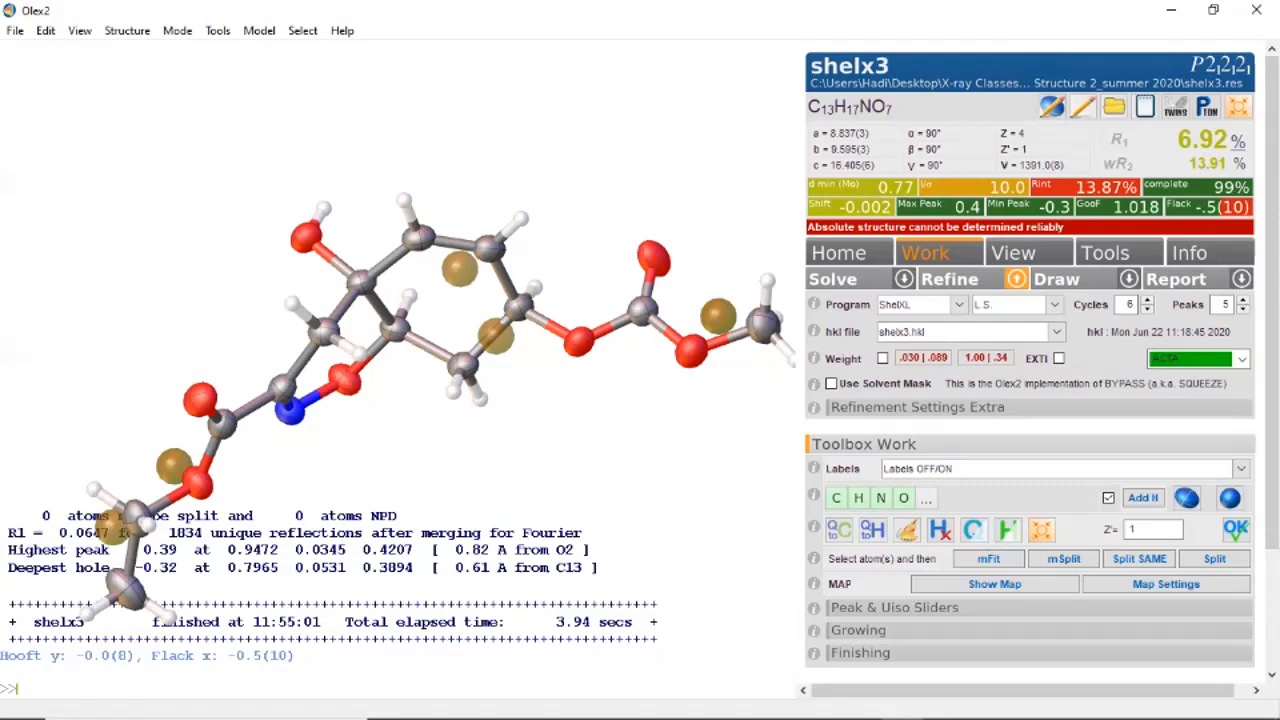
pyautogui.click(1241, 279)
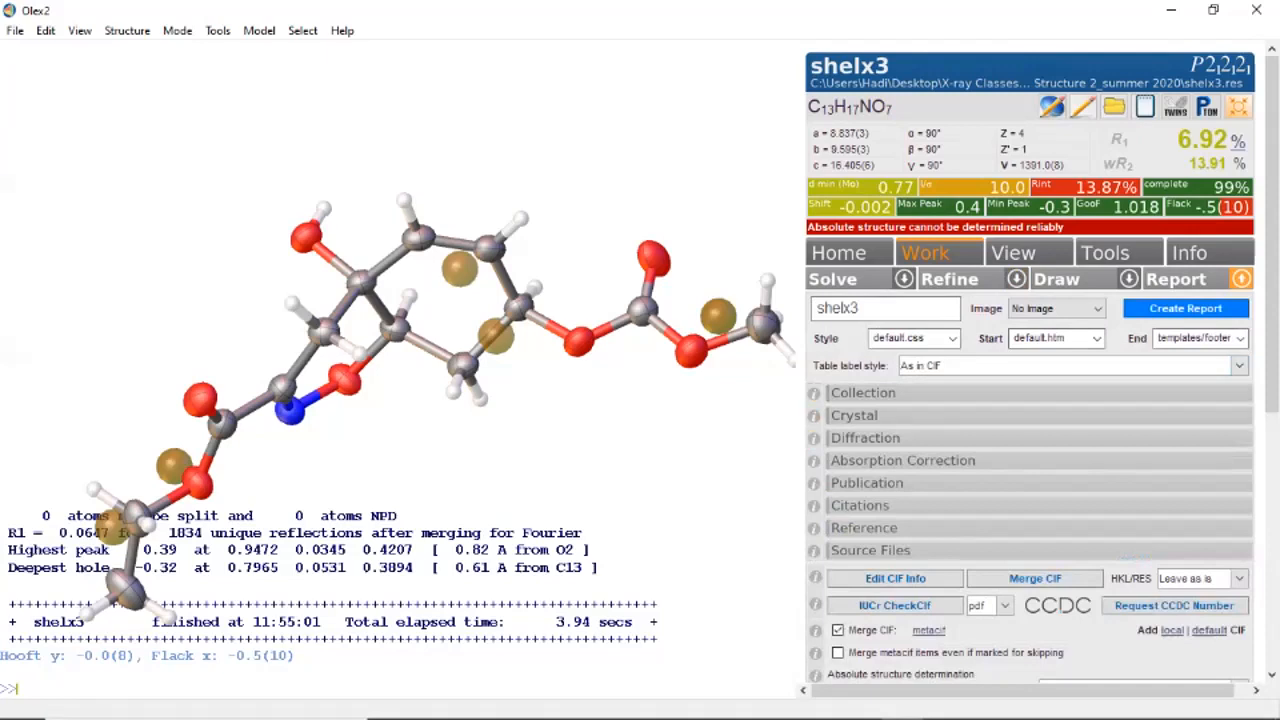
pyautogui.click(856, 416)
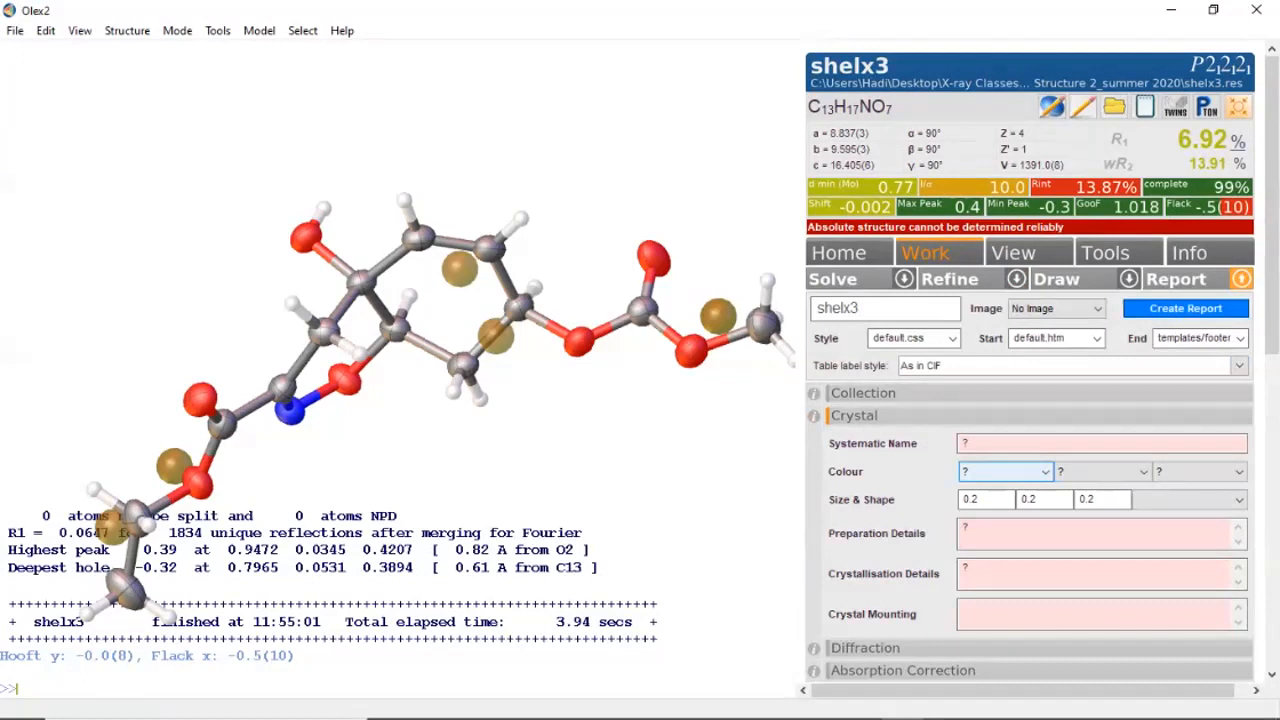
pyautogui.click(1043, 472)
pyautogui.click(1036, 541)
pyautogui.click(1143, 472)
pyautogui.click(1112, 503)
pyautogui.click(1239, 472)
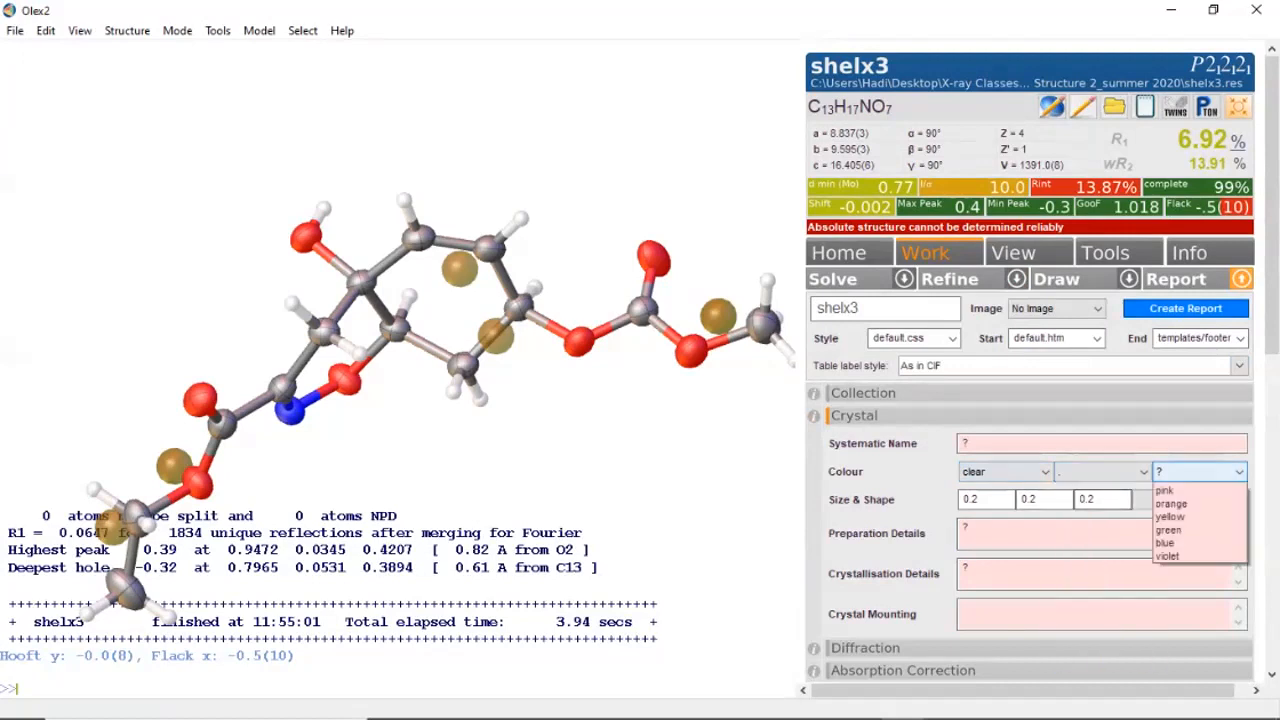
pyautogui.click(1190, 503)
# - Set the crystal shape to plate and enter "glass fiber" as the crystal mounting
pyautogui.click(1239, 500)
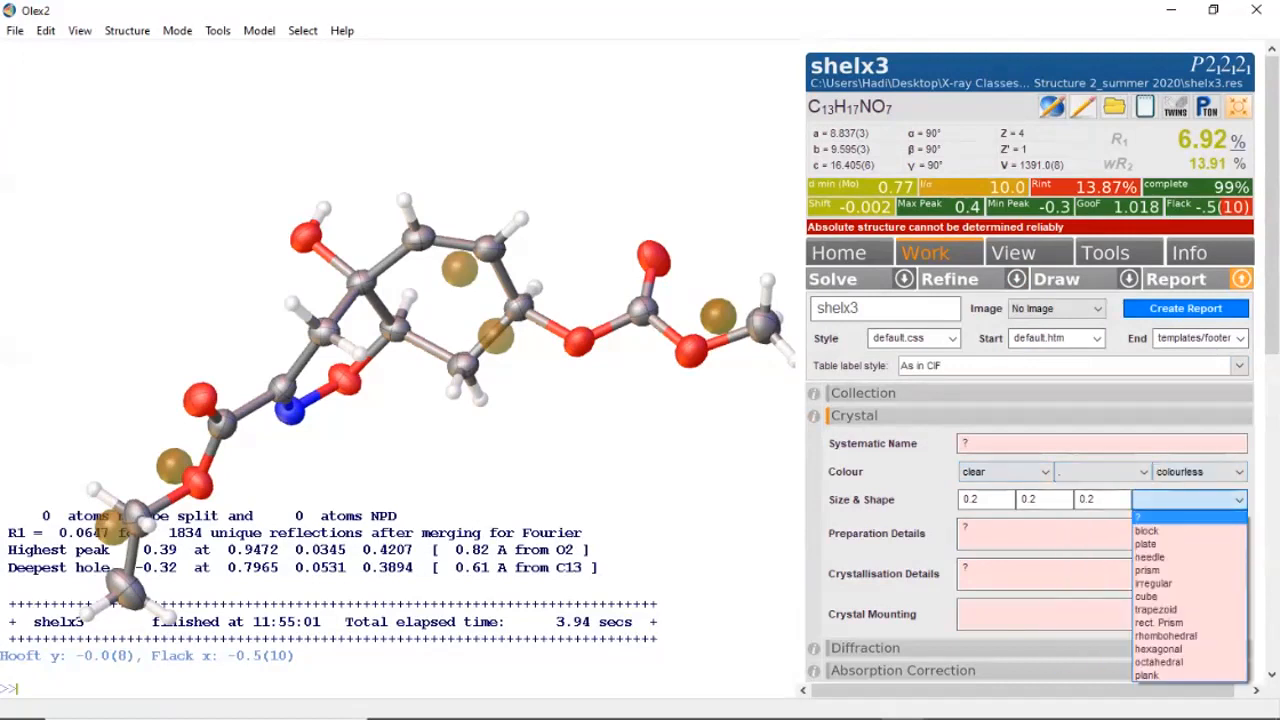
pyautogui.click(1148, 544)
pyautogui.click(1090, 613)
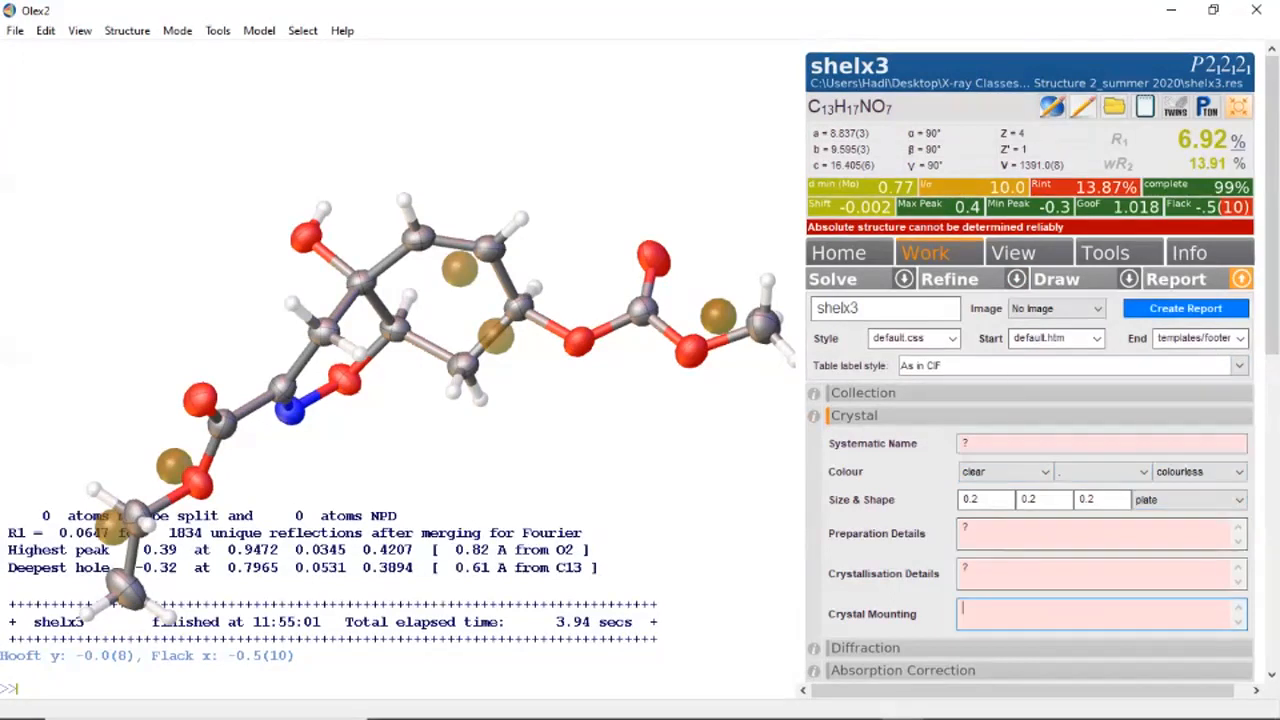
pyautogui.write('glass fiber')
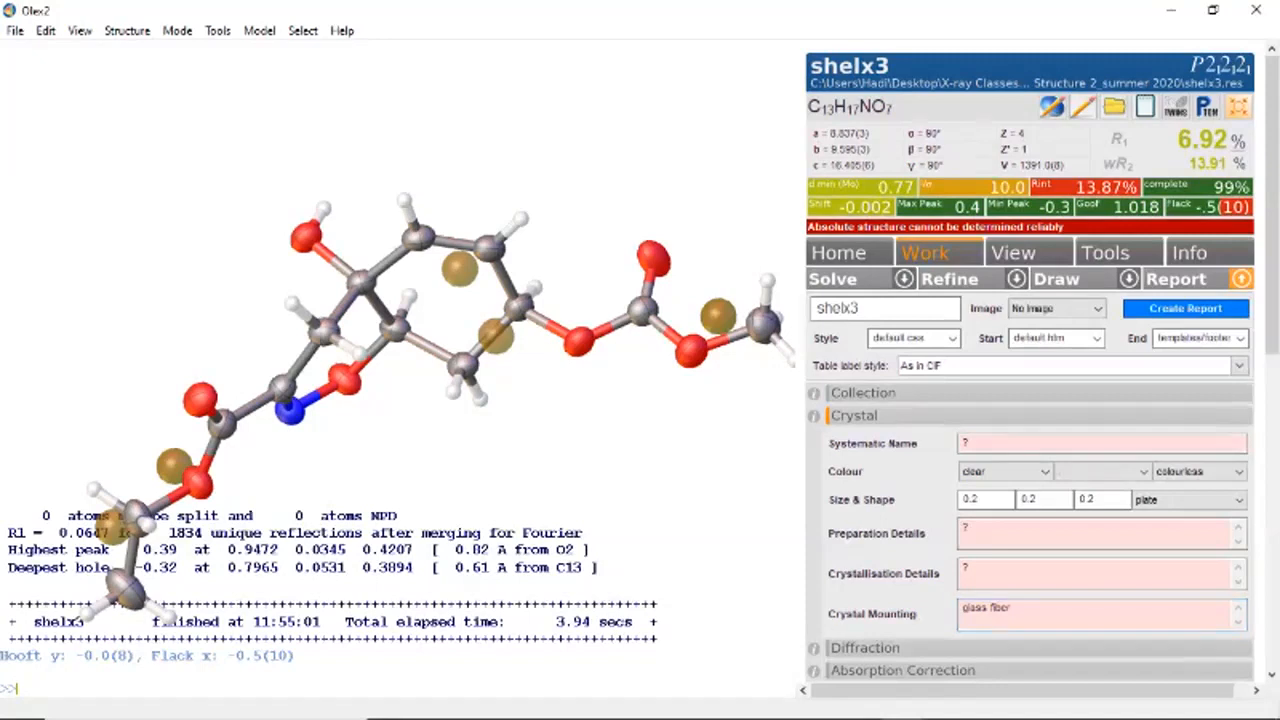
pyautogui.press('Tab')
# - Set both the diffraction temperature and the cell measurement temperature to 98(2) K in the report's diffraction details
pyautogui.scroll(-1, 1030, 360)
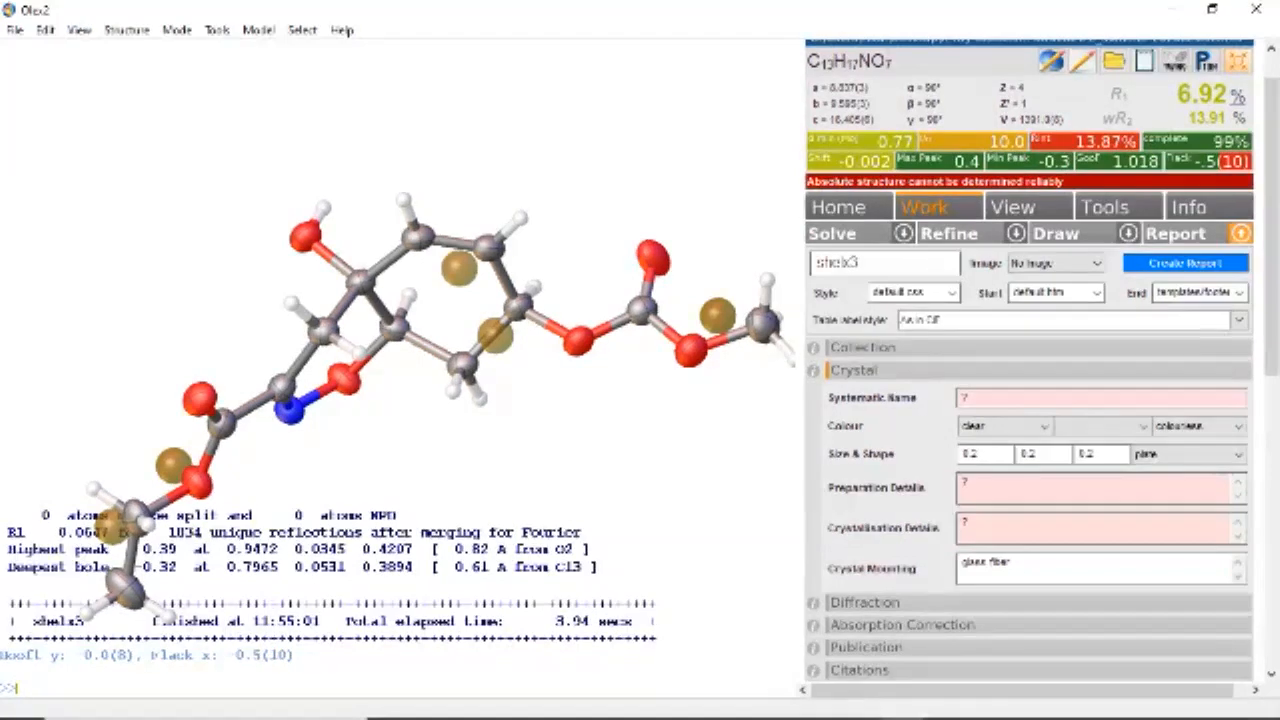
pyautogui.click(865, 602)
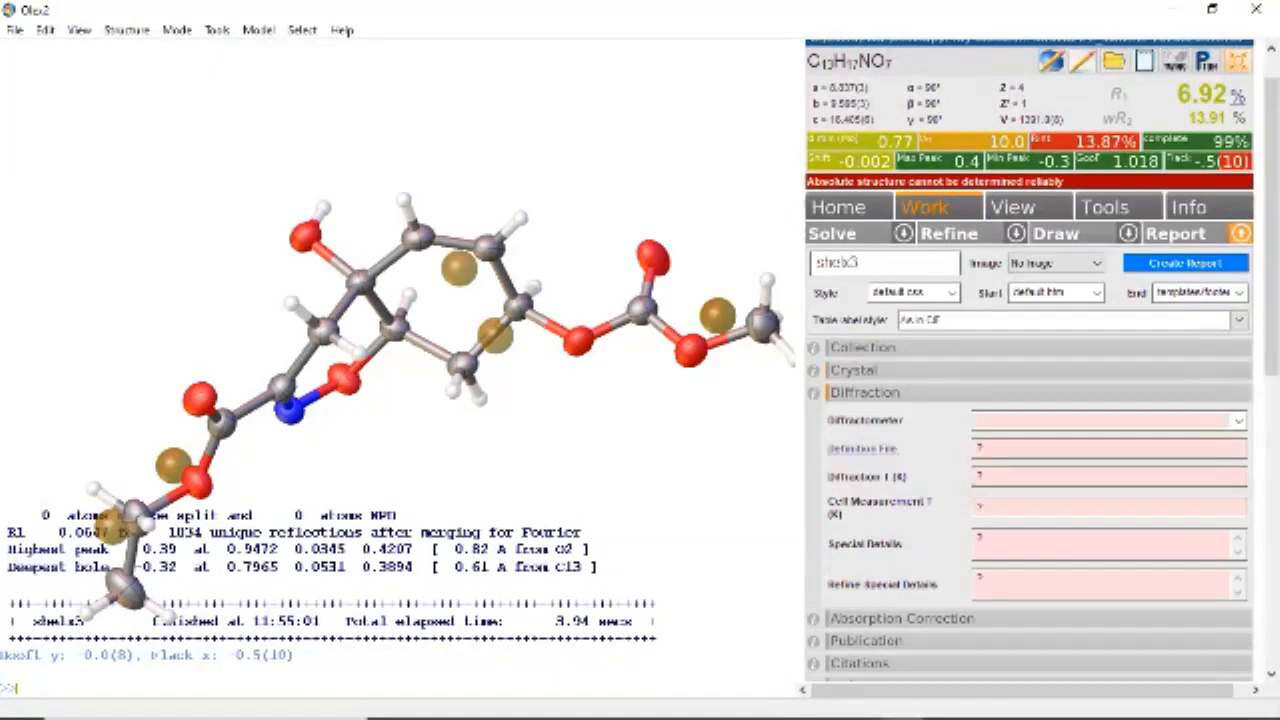
pyautogui.click(990, 477)
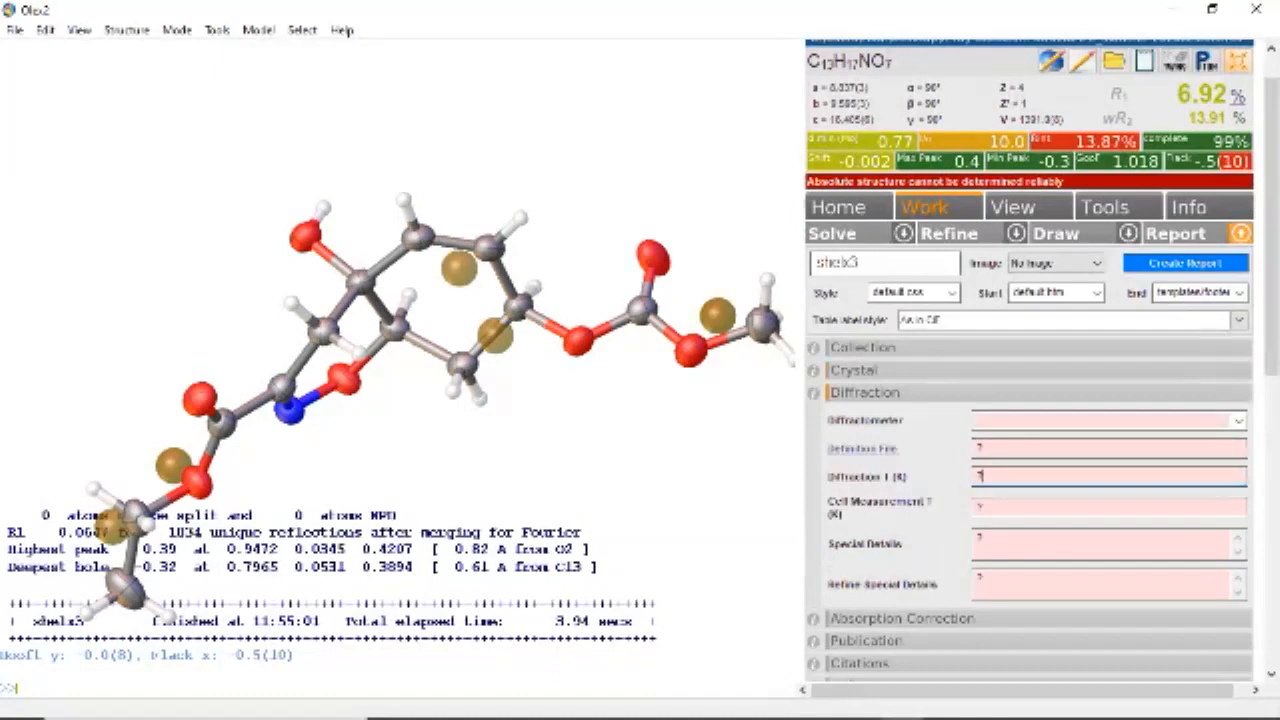
pyautogui.press('BackSpace')
pyautogui.write('88(2)')
pyautogui.press('Tab')
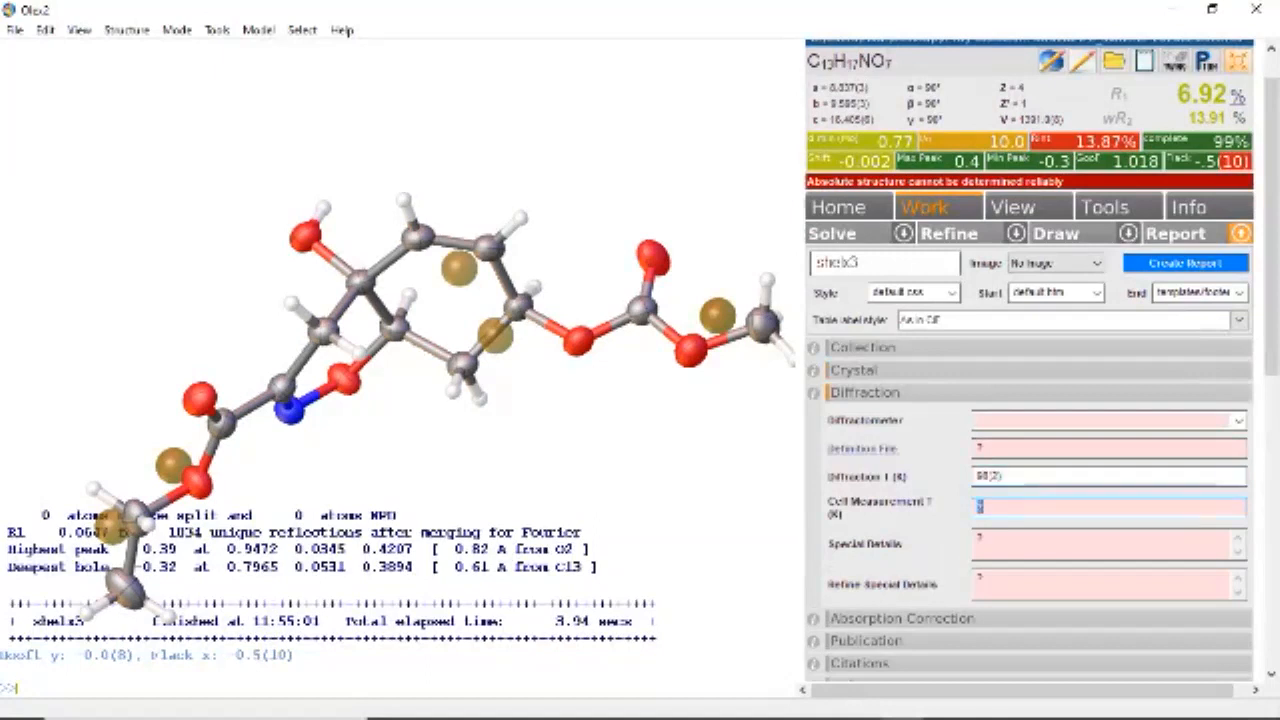
pyautogui.write('88(2)')
pyautogui.press('Return')
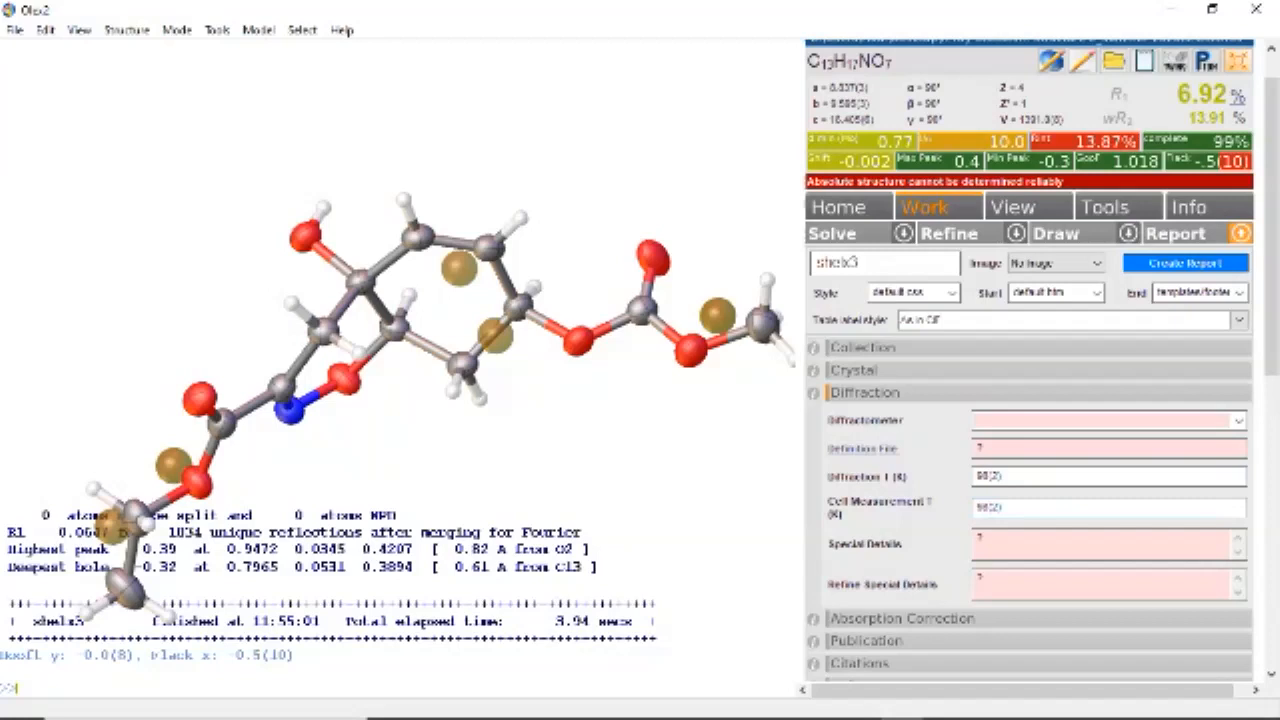
# - Set the absorption correction type to multi-scan, with Abs T max 0.762 and Abs T min 1.000
pyautogui.click(902, 619)
pyautogui.scroll(-3, 902, 619)
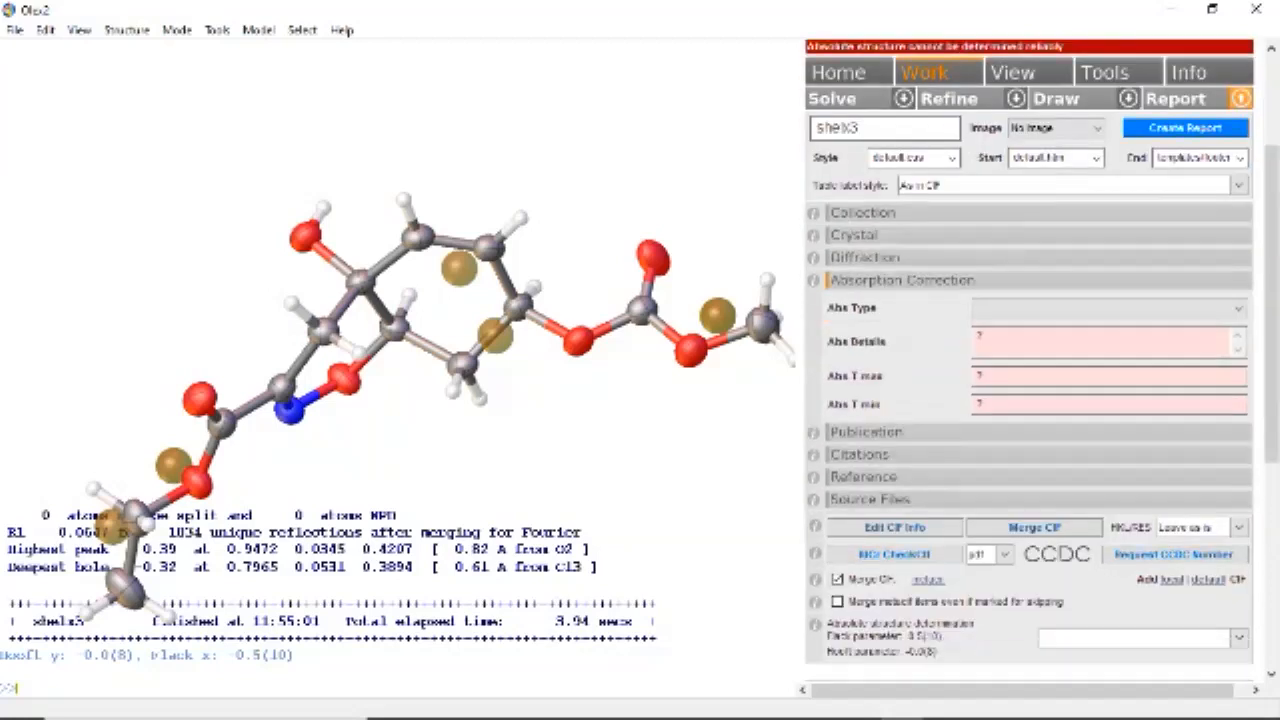
pyautogui.click(1110, 308)
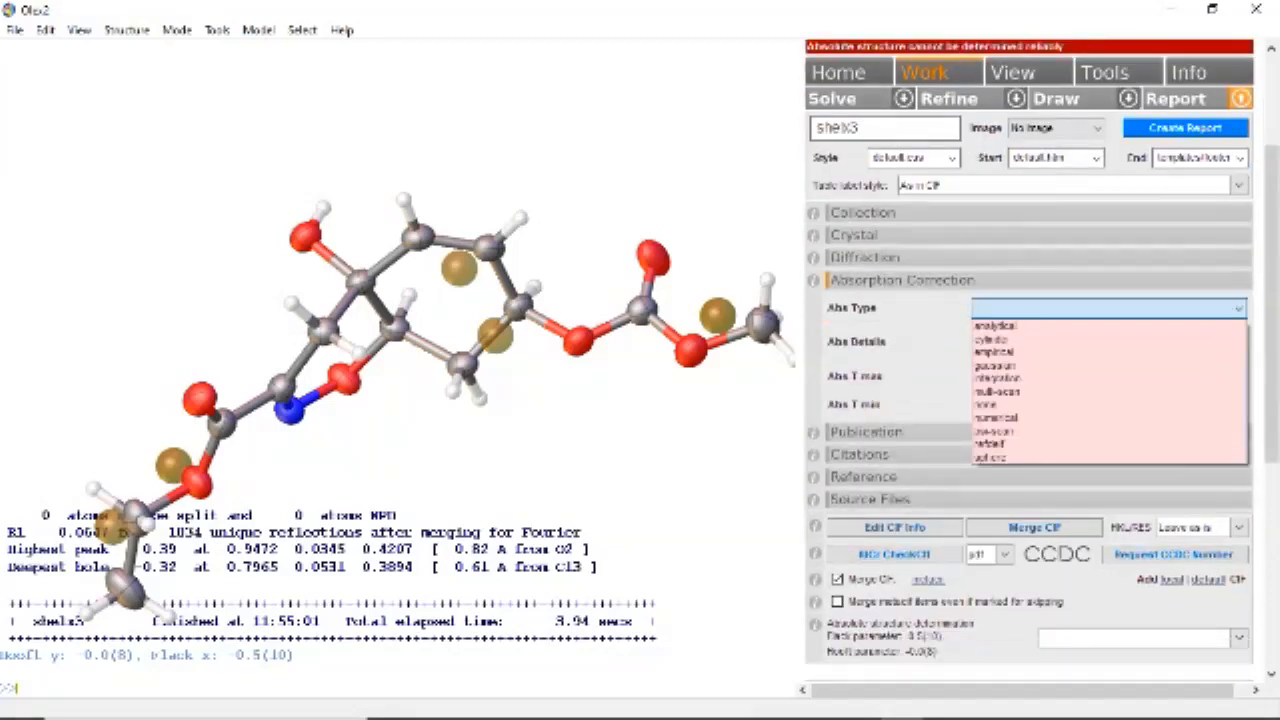
pyautogui.click(997, 391)
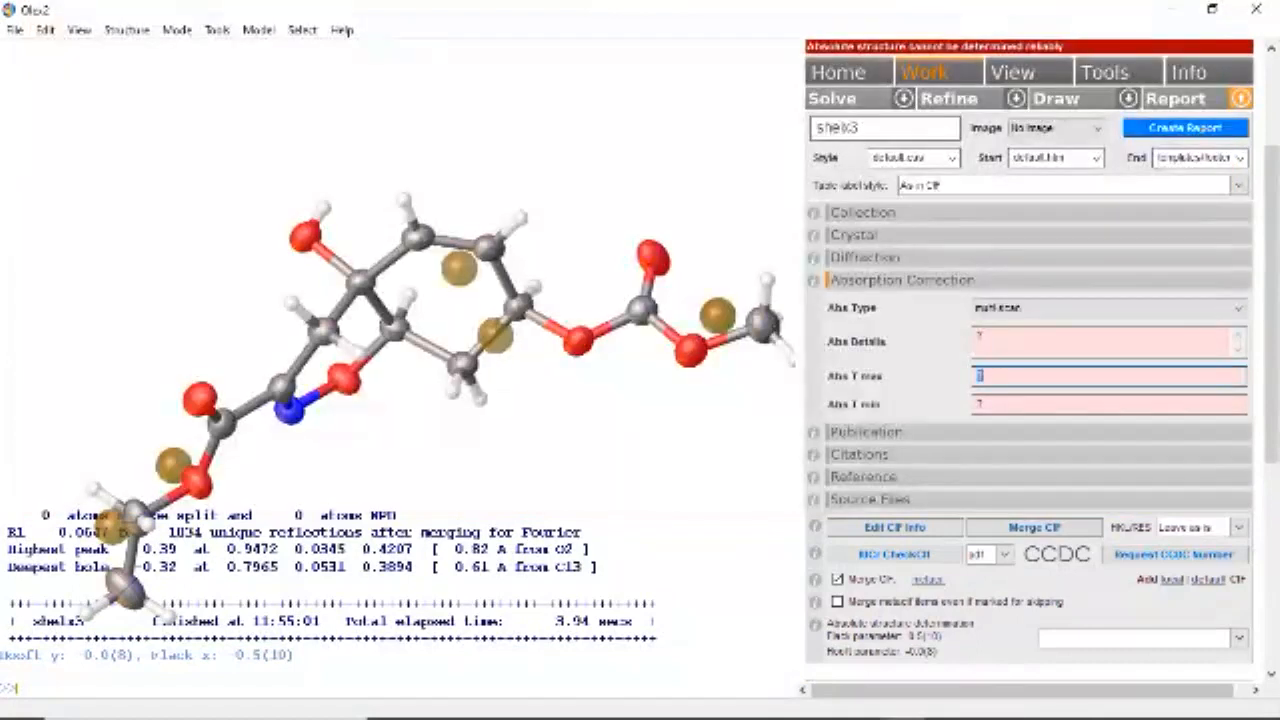
pyautogui.write('0.752')
pyautogui.press('Tab')
pyautogui.write('1.0')
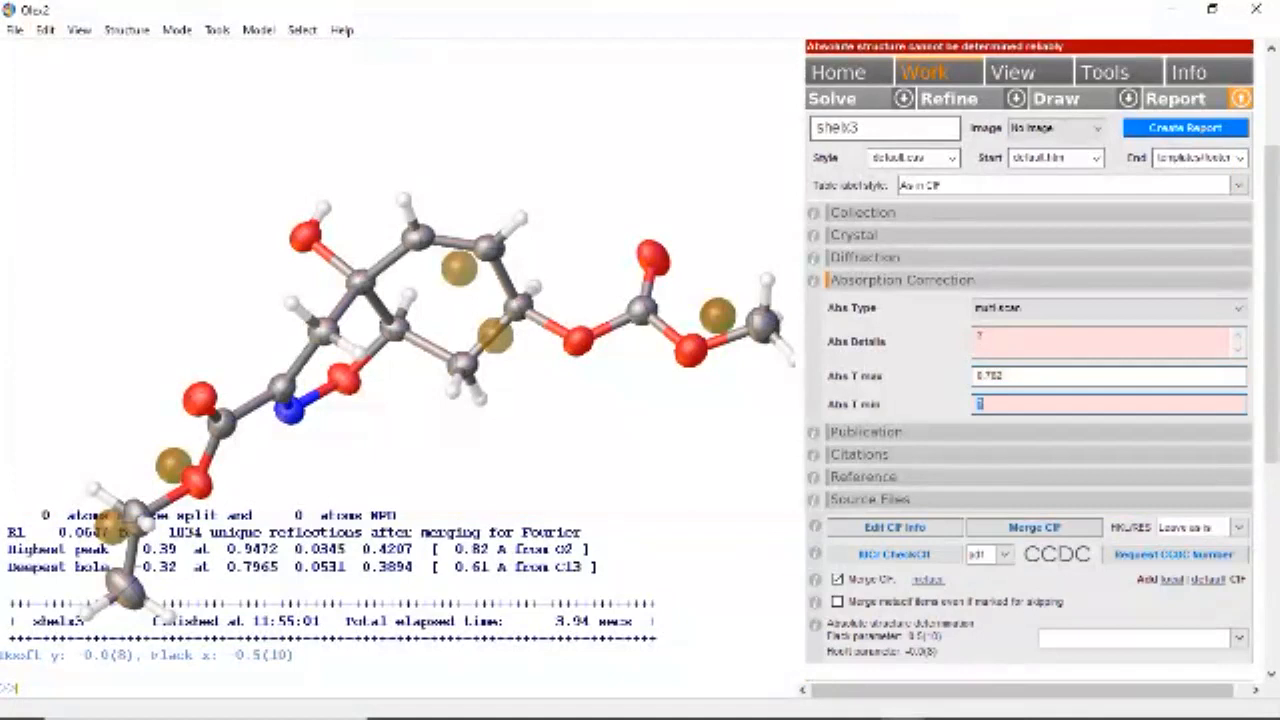
pyautogui.write('00')
pyautogui.press('Tab')
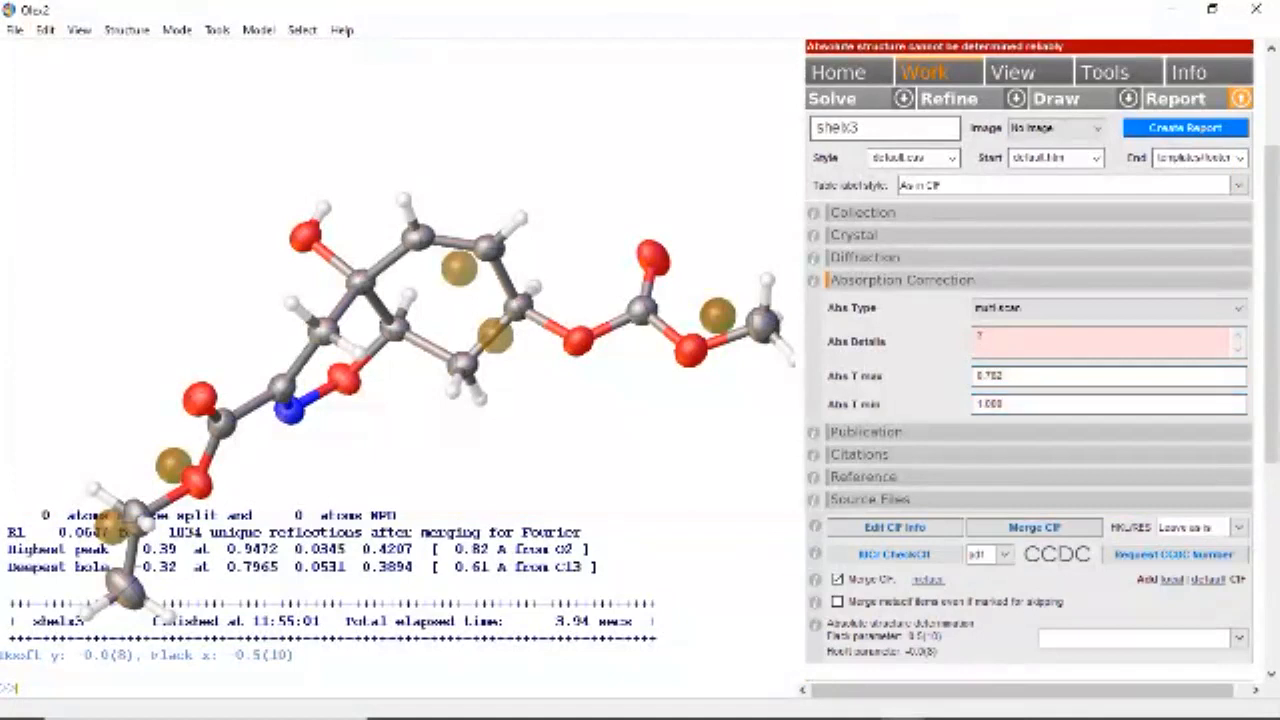
# - Set the absolute structure determination to "Not applicable" and the HKL/RES option to Exclude
pyautogui.click(1238, 637)
pyautogui.click(1074, 621)
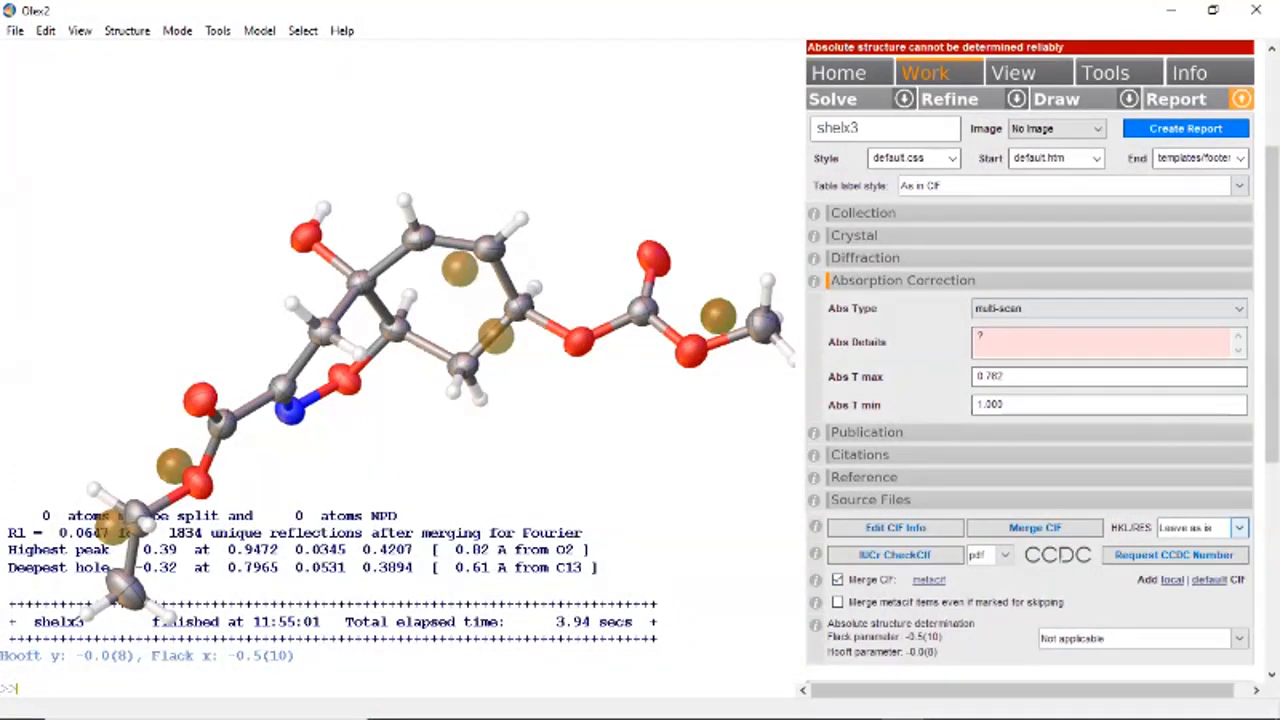
pyautogui.click(1239, 527)
pyautogui.click(1195, 554)
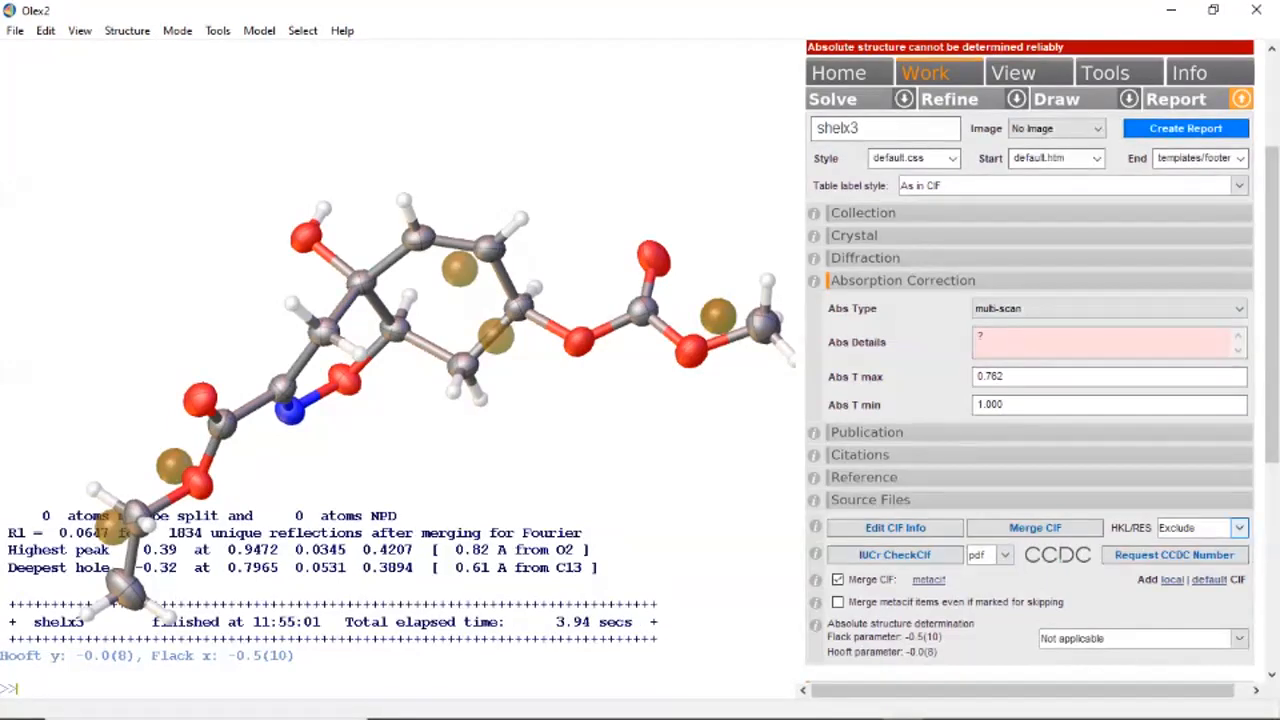
pyautogui.click(1239, 527)
pyautogui.click(1200, 559)
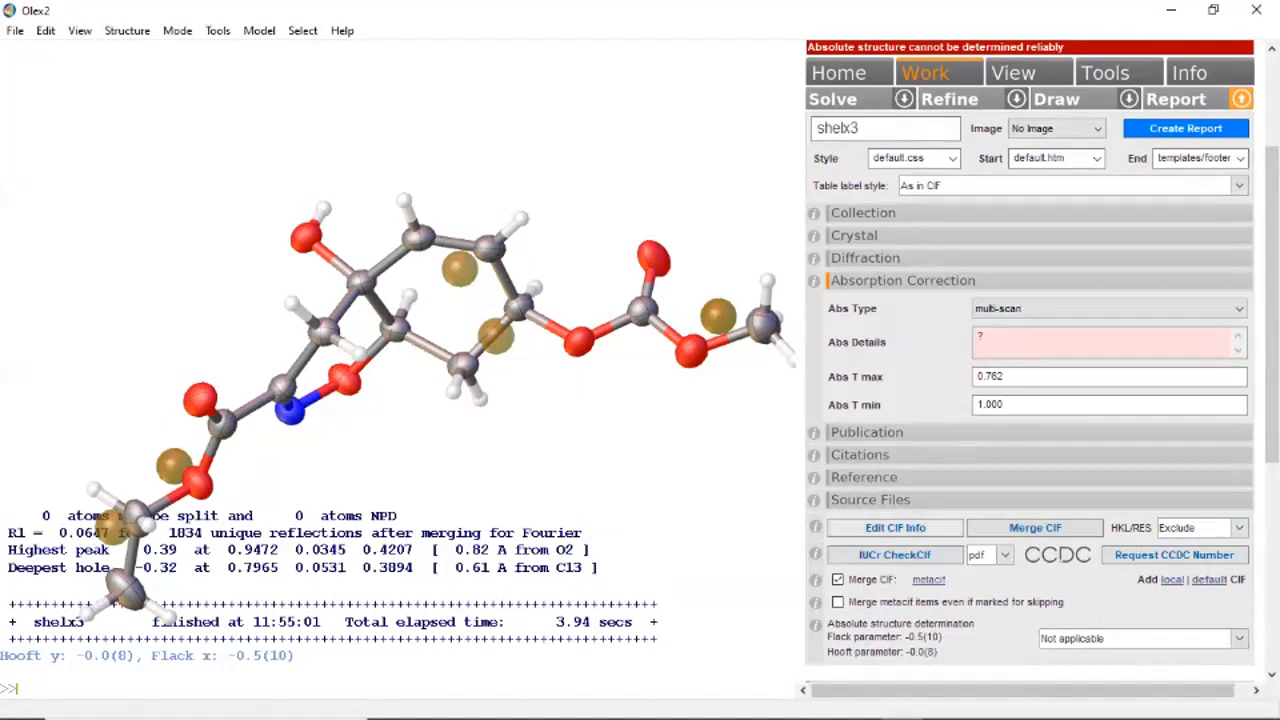
# - Review the items to be entered into the CIF file through to the contact author name, and close the list without saving
pyautogui.click(895, 528)
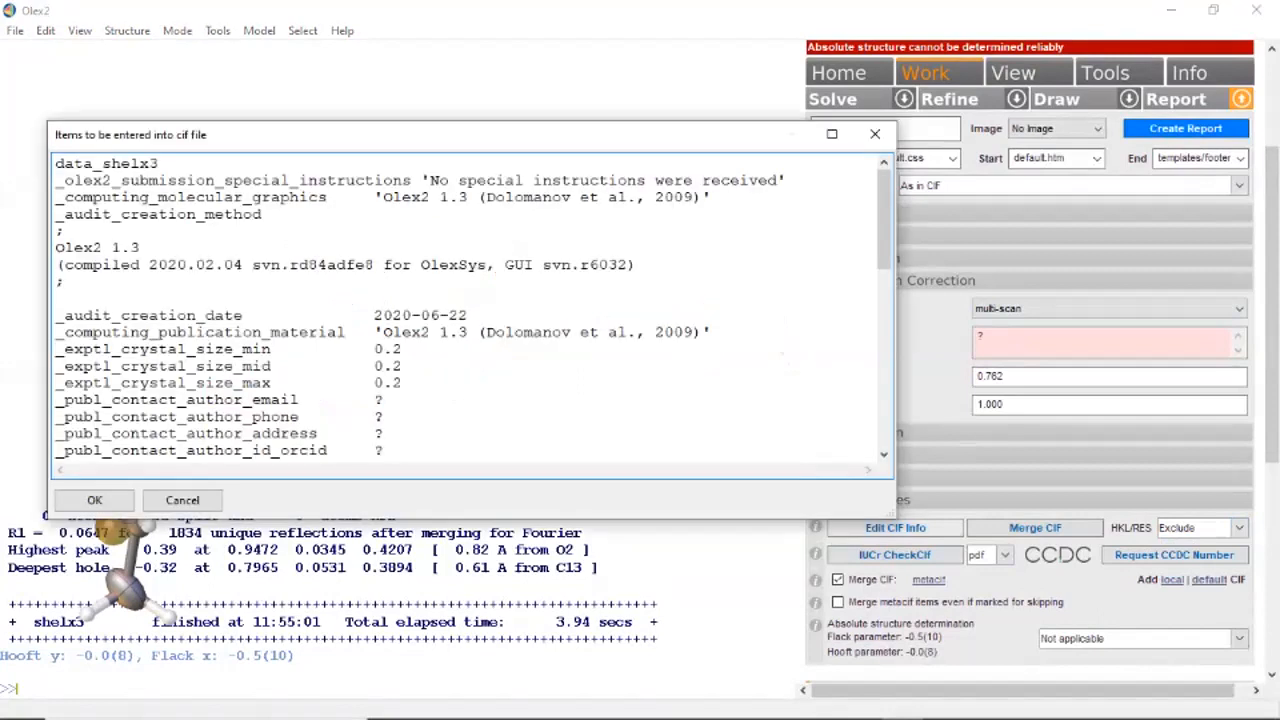
pyautogui.scroll(-7, 567, 320)
pyautogui.scroll(-4, 567, 320)
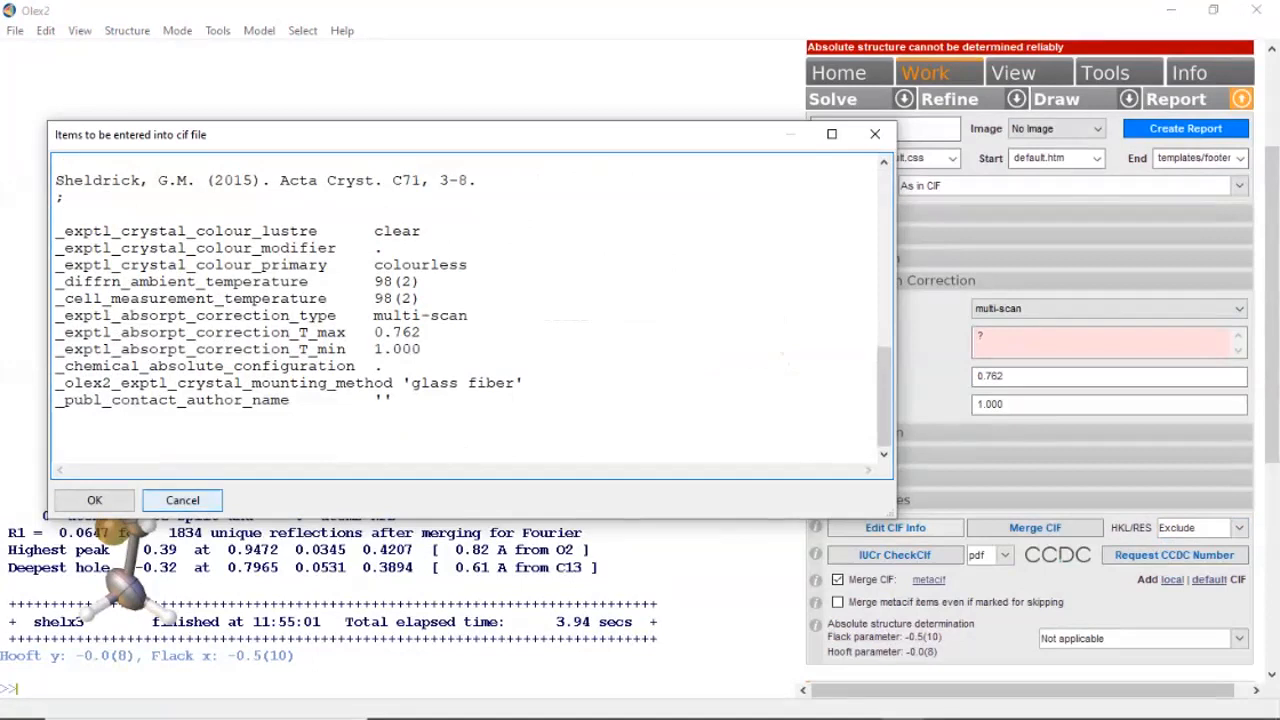
pyautogui.click(182, 500)
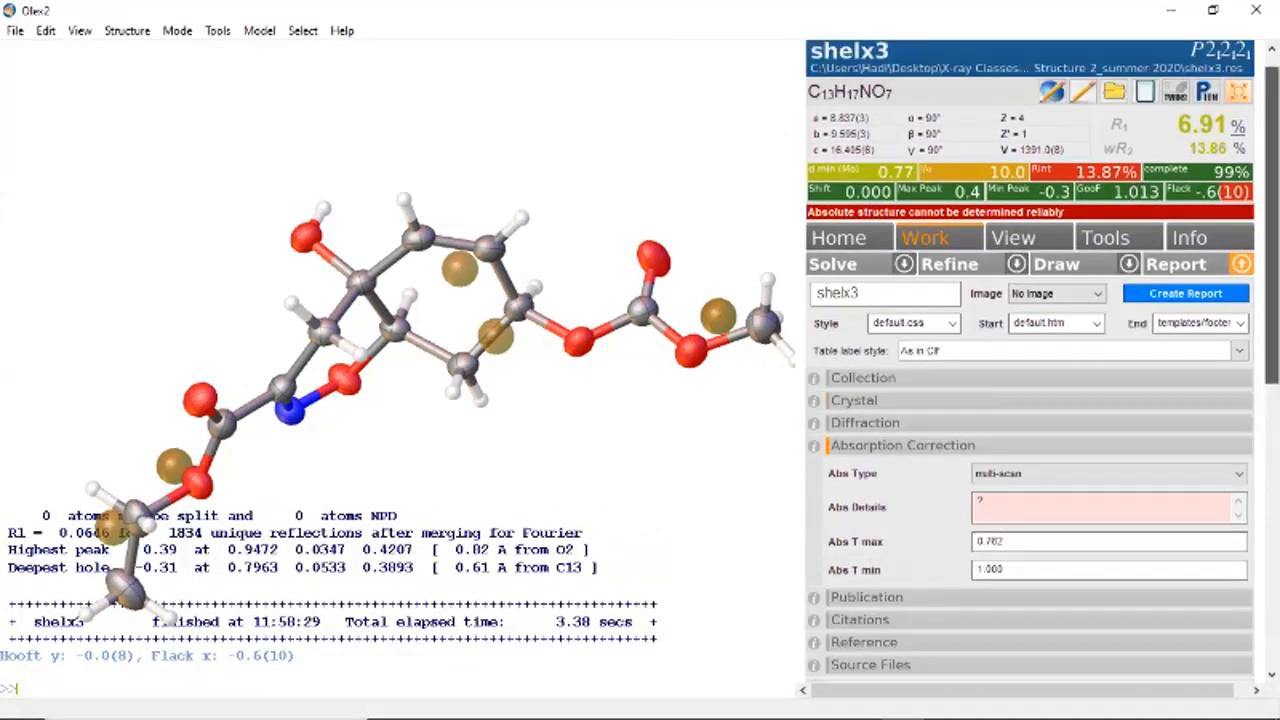
pyautogui.moveTo(1272, 329); pyautogui.dragTo(1272, 357)
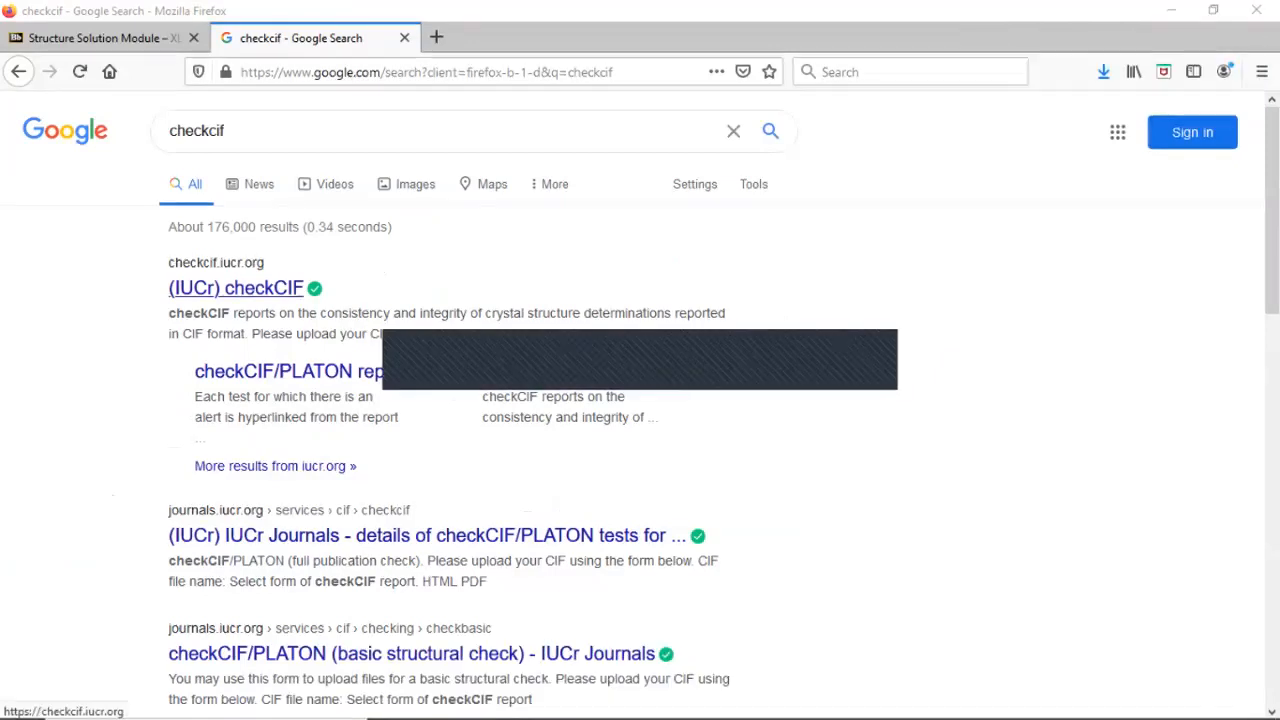
# - Open the IUCr checkCIF page in Firefox and send shelx3.cif from X-ray Classes > Inclass Structure 2_summer 2020 for checking
pyautogui.click(235, 288)
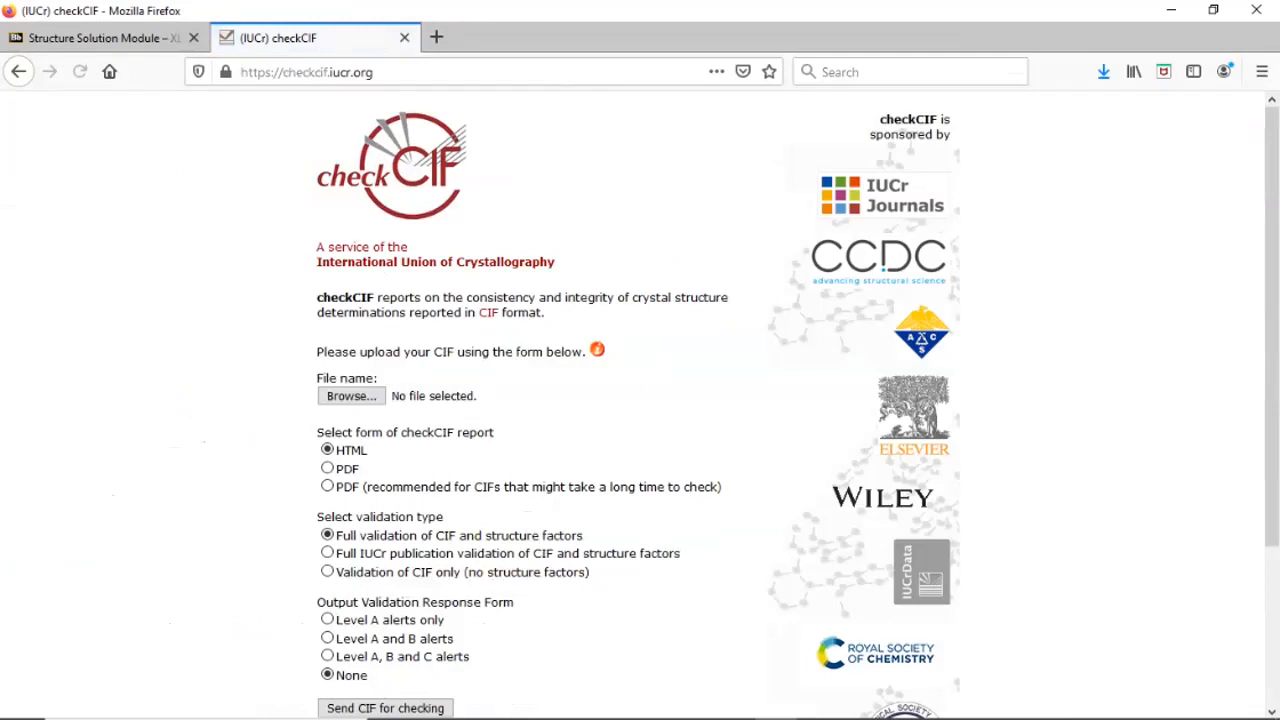
pyautogui.click(351, 396)
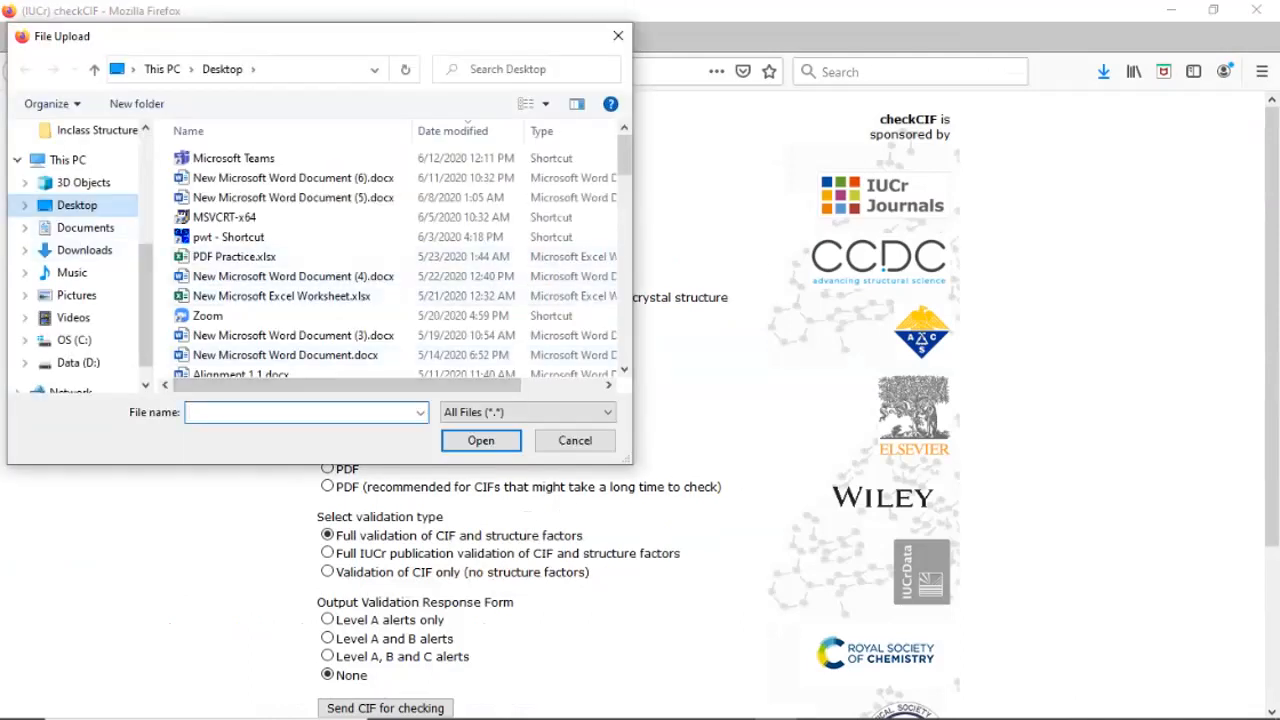
pyautogui.scroll(-6, 265, 265)
pyautogui.scroll(-10, 265, 258)
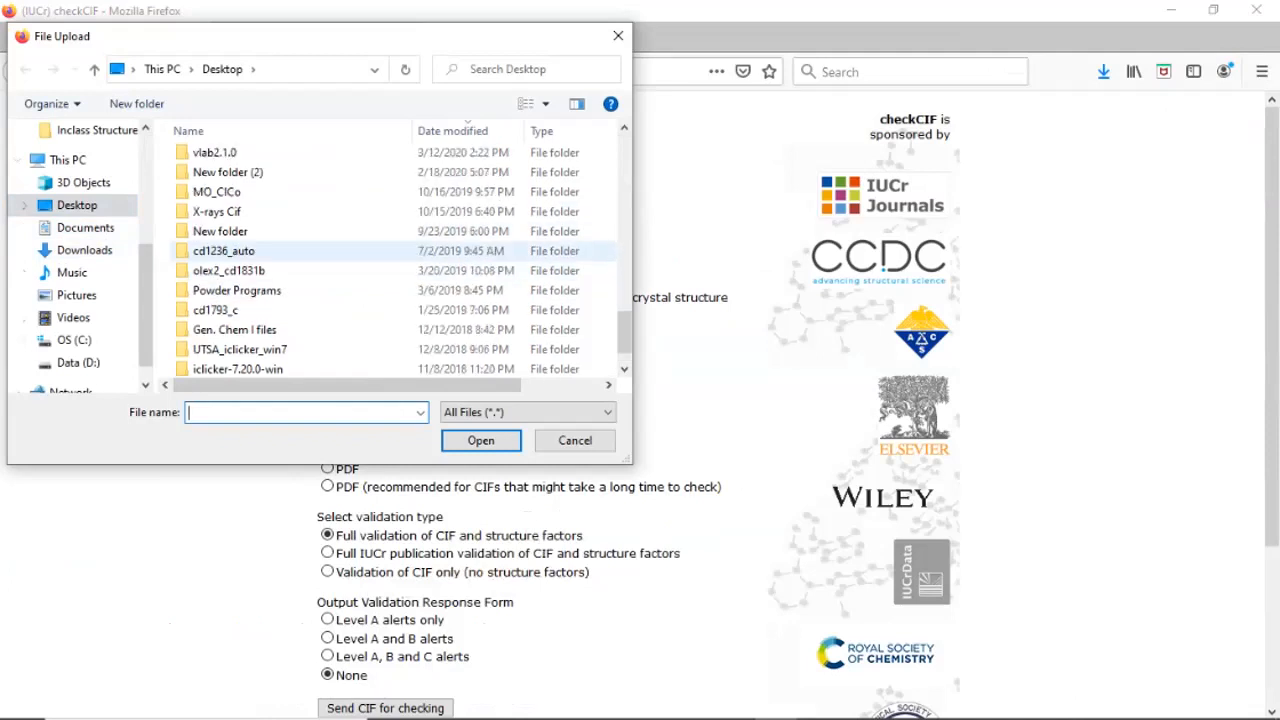
pyautogui.scroll(1, 265, 250)
pyautogui.scroll(2, 265, 250)
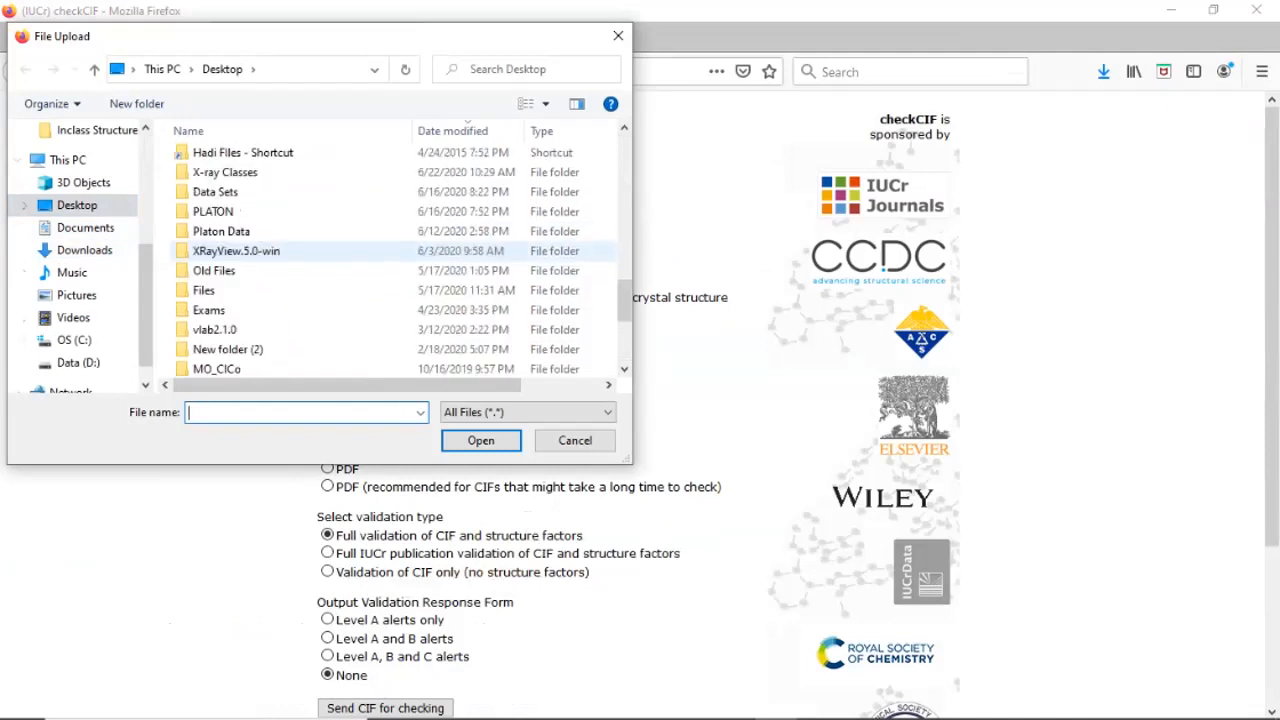
pyautogui.doubleClick(240, 172)
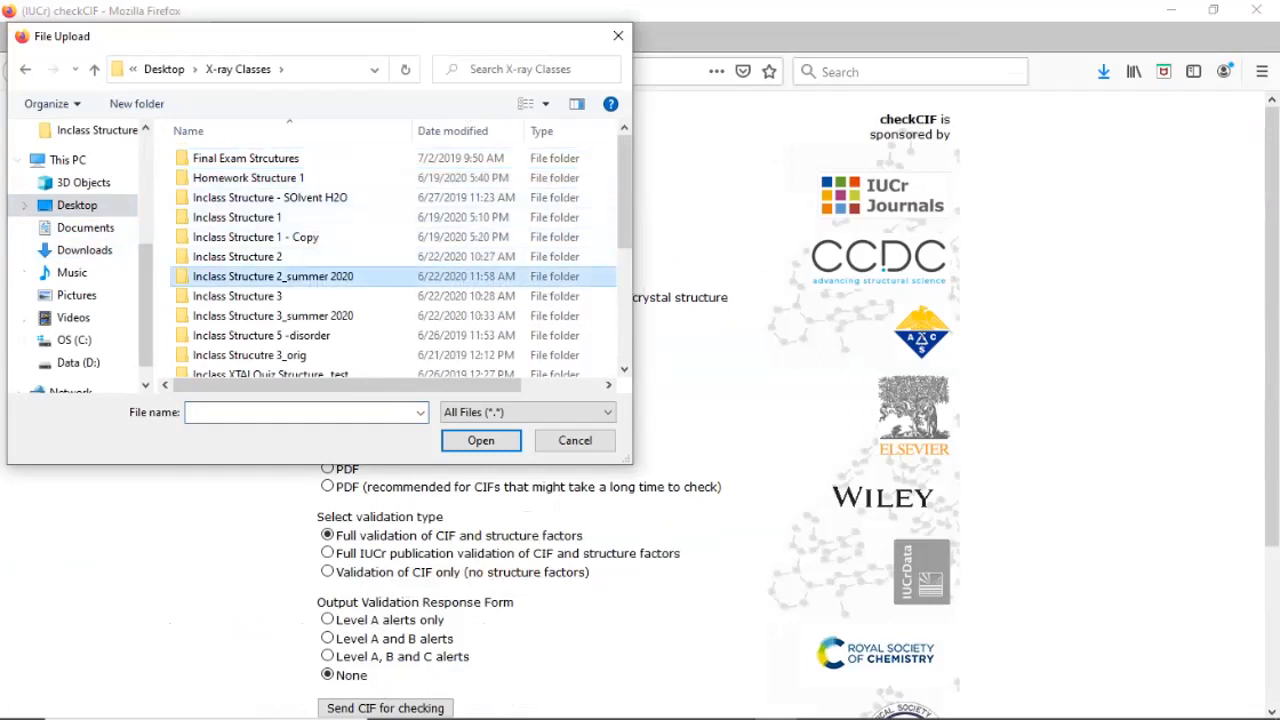
pyautogui.doubleClick(265, 277)
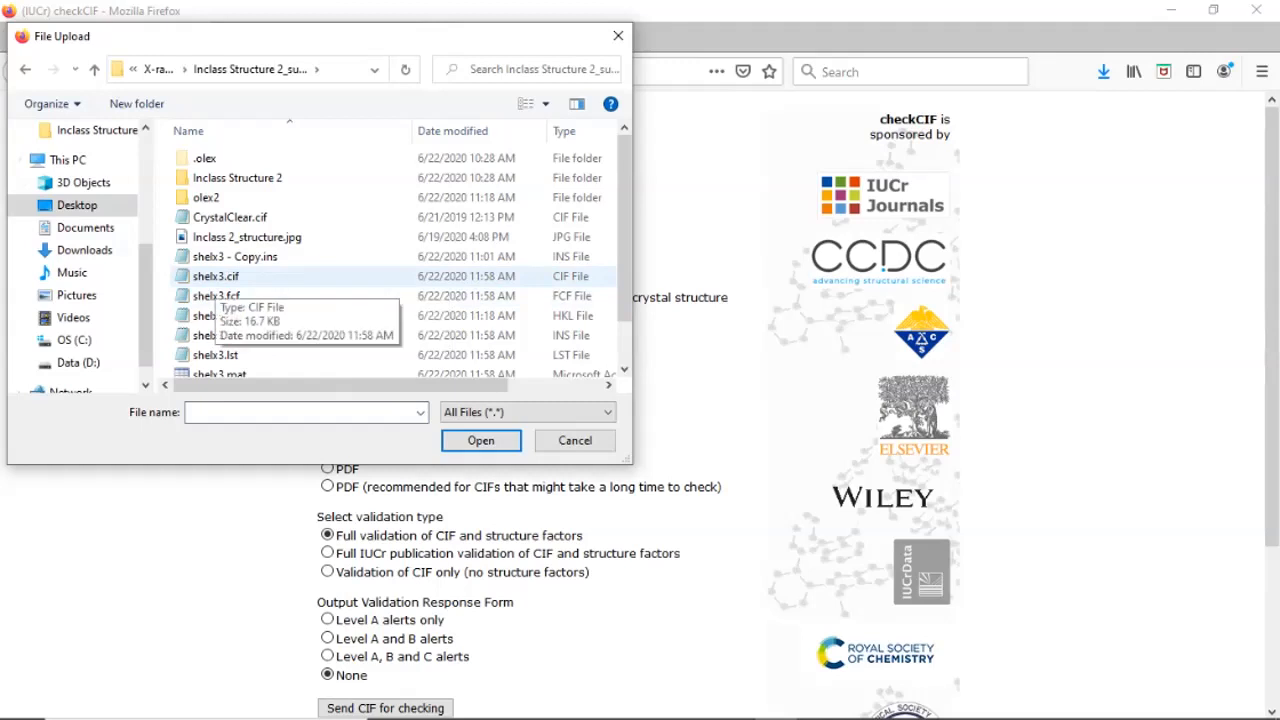
pyautogui.click(216, 277)
pyautogui.click(481, 441)
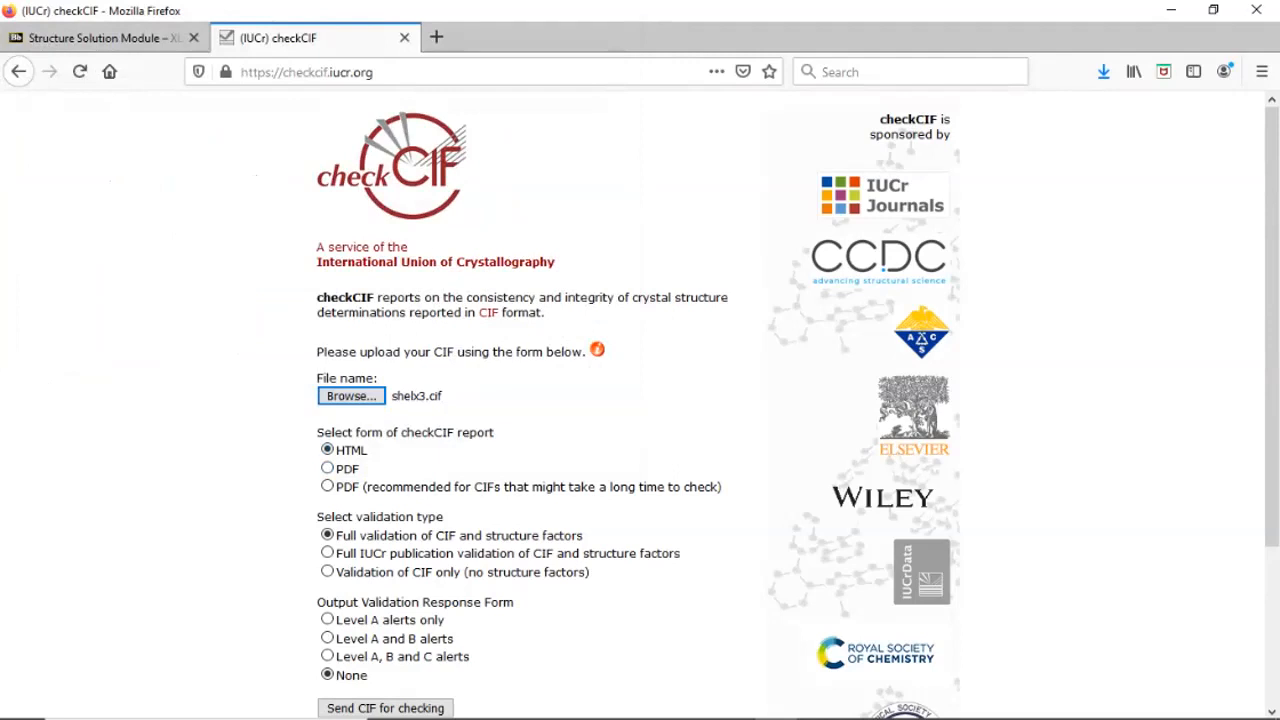
pyautogui.scroll(-2, 385, 612)
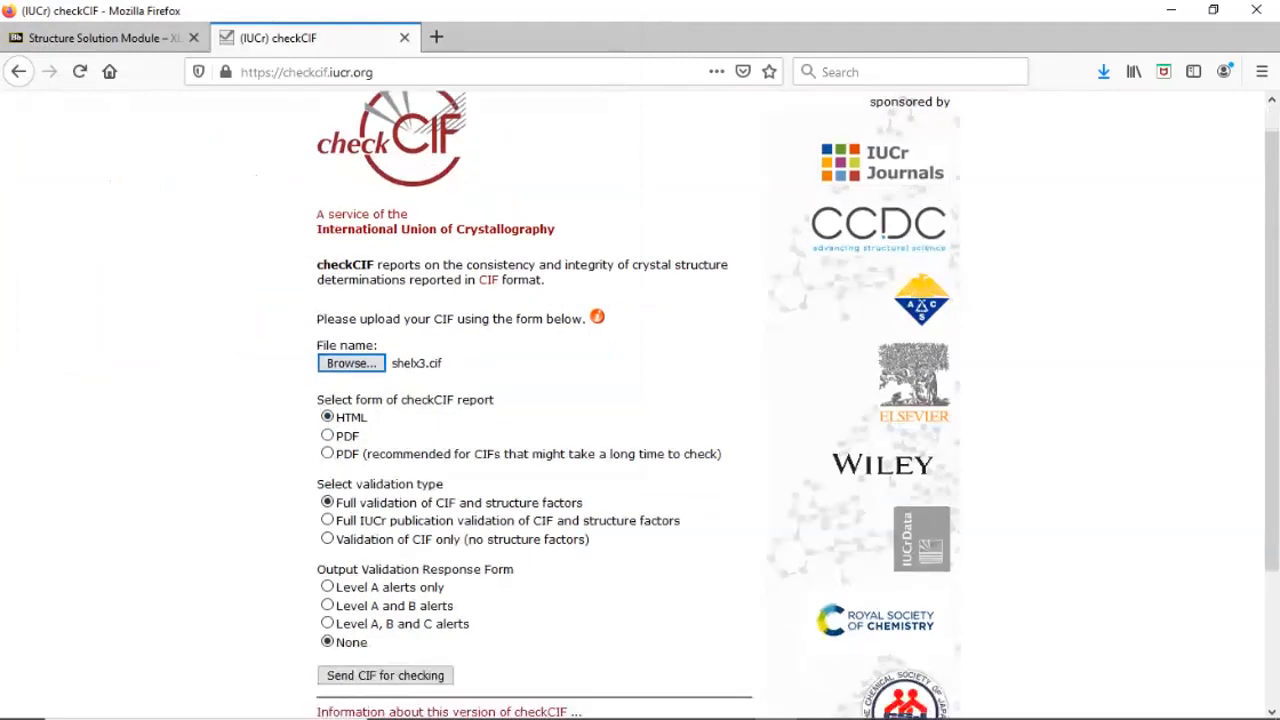
pyautogui.click(385, 612)
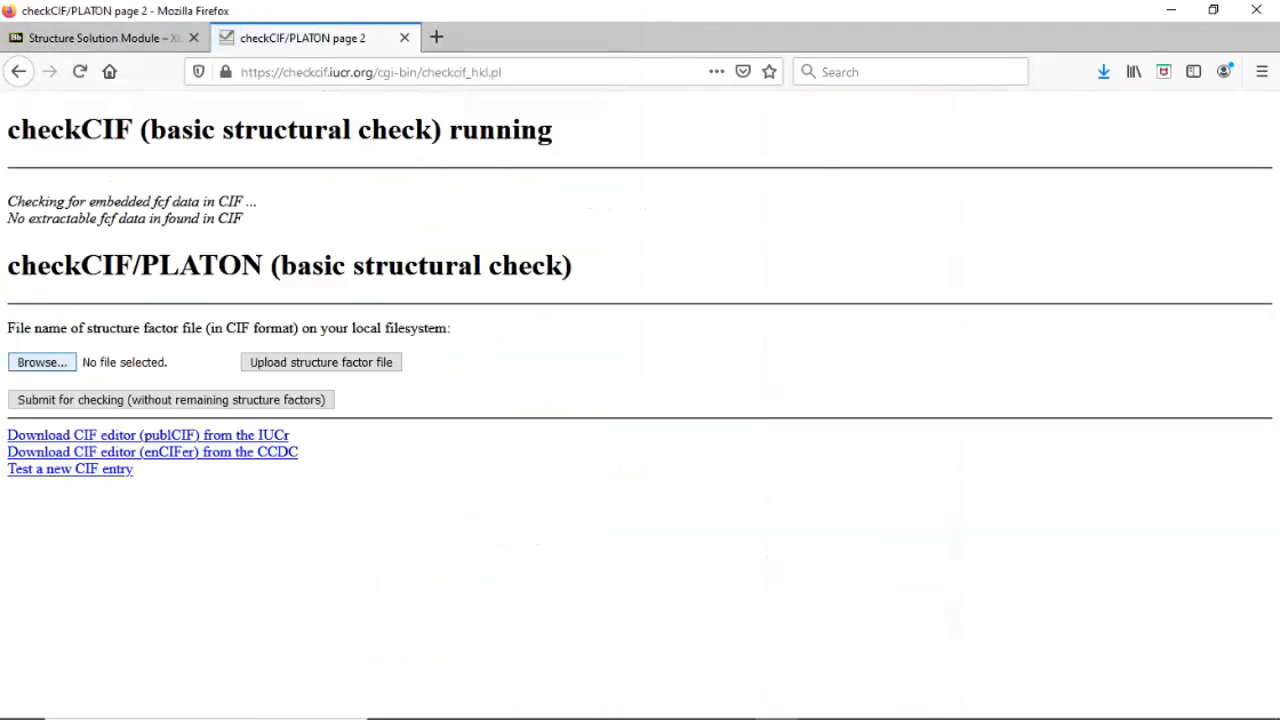
# - Upload shelx3.fcf as the structure factor file for the checkCIF/PLATON check
pyautogui.click(44, 366)
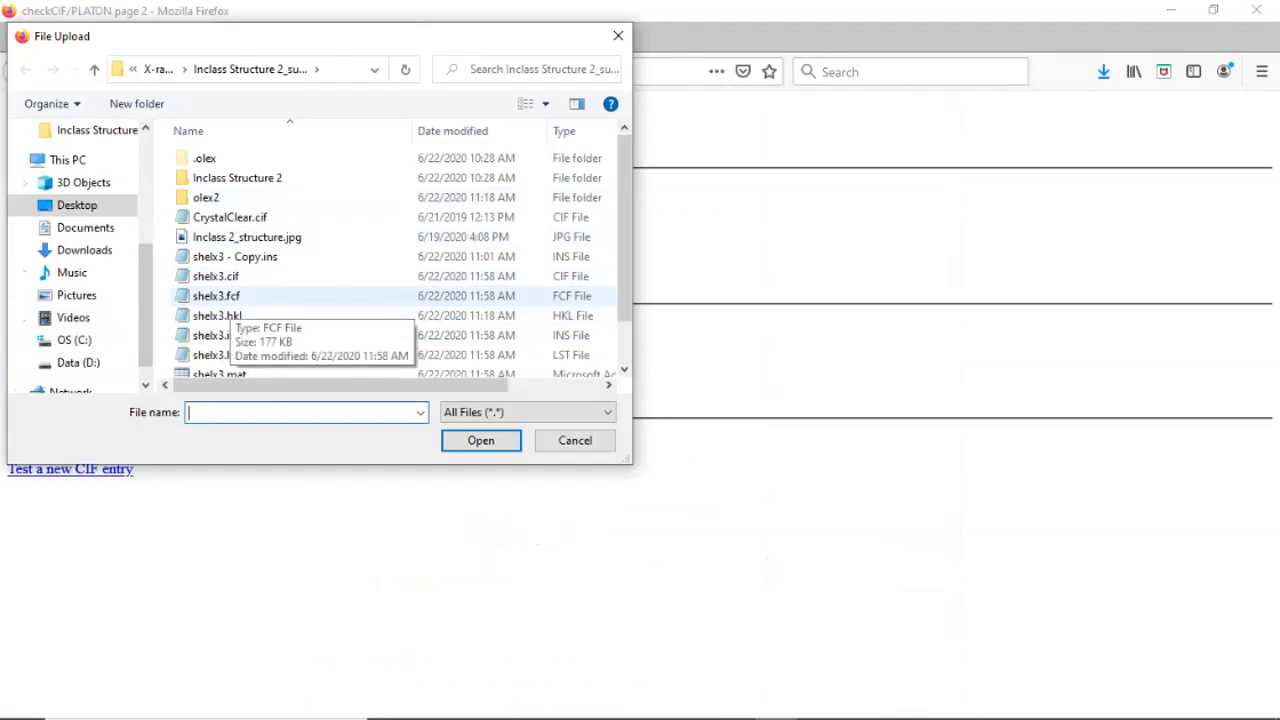
pyautogui.click(220, 296)
pyautogui.press('Tab')
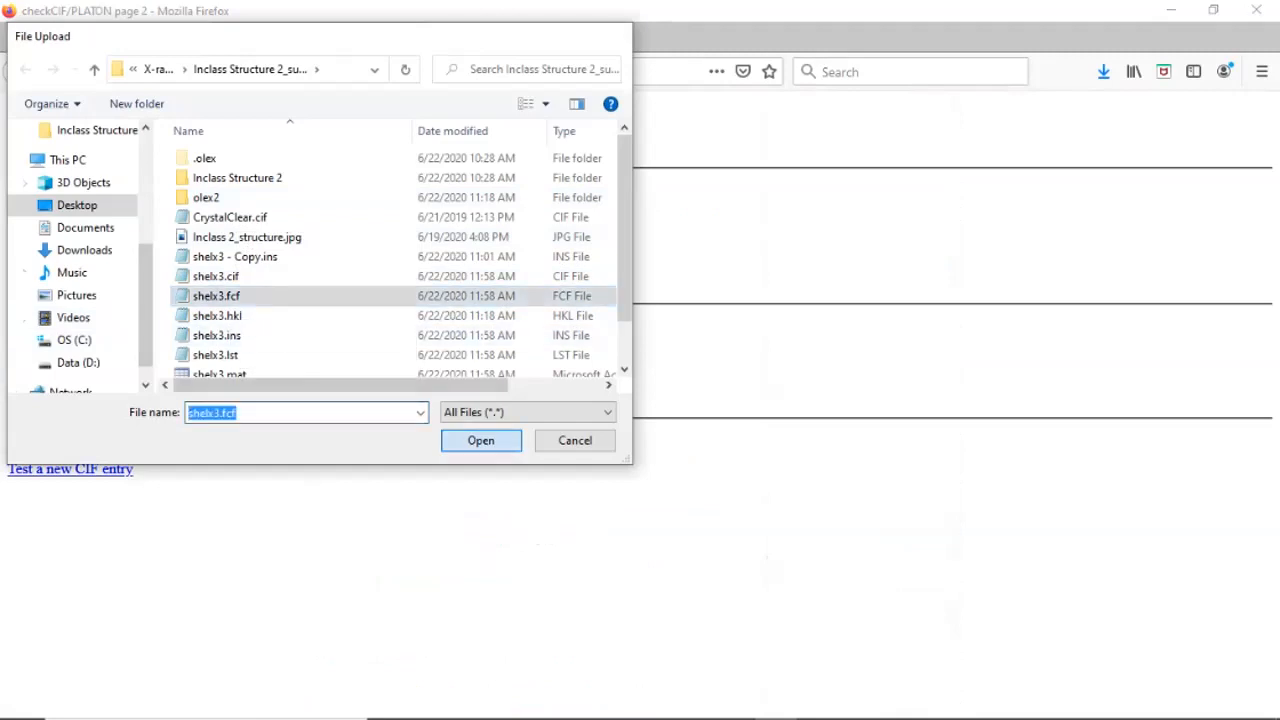
pyautogui.press('Return')
pyautogui.click(321, 362)
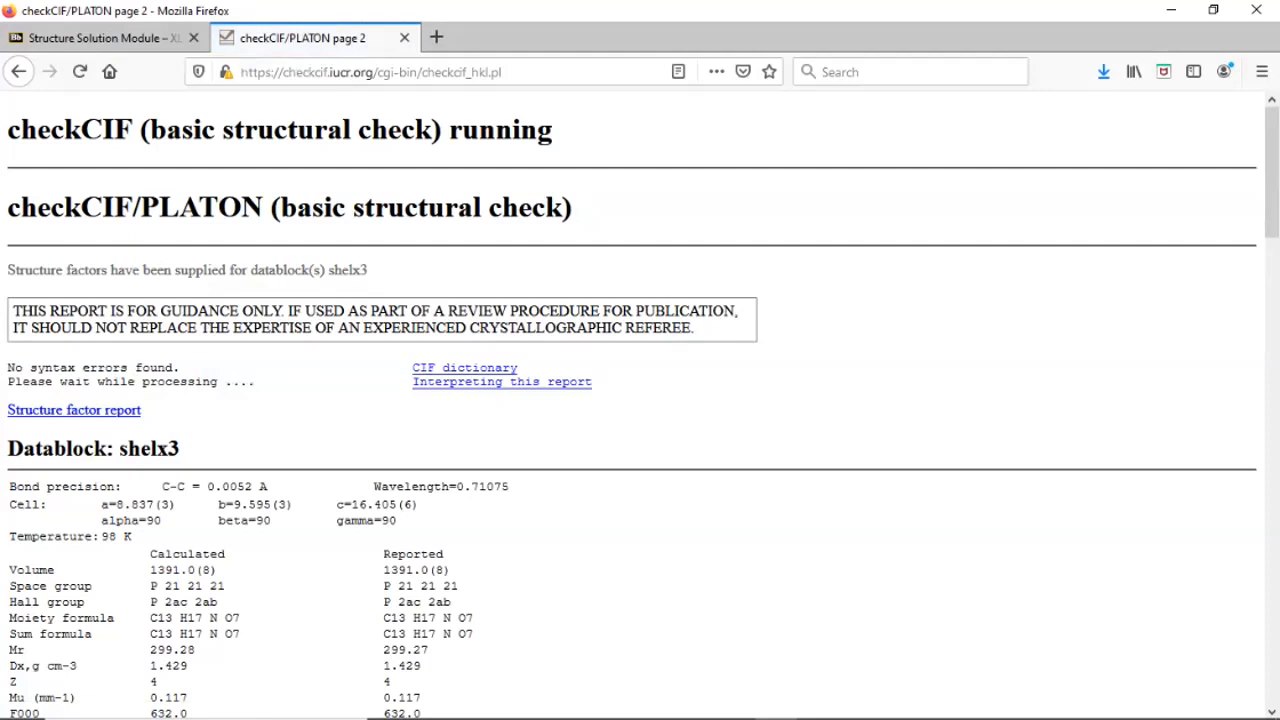
# - Examine the checkCIF report for shelx3, comparing calculated and reported data and reading the level A, C and G alerts
pyautogui.scroll(-6, 640, 410)
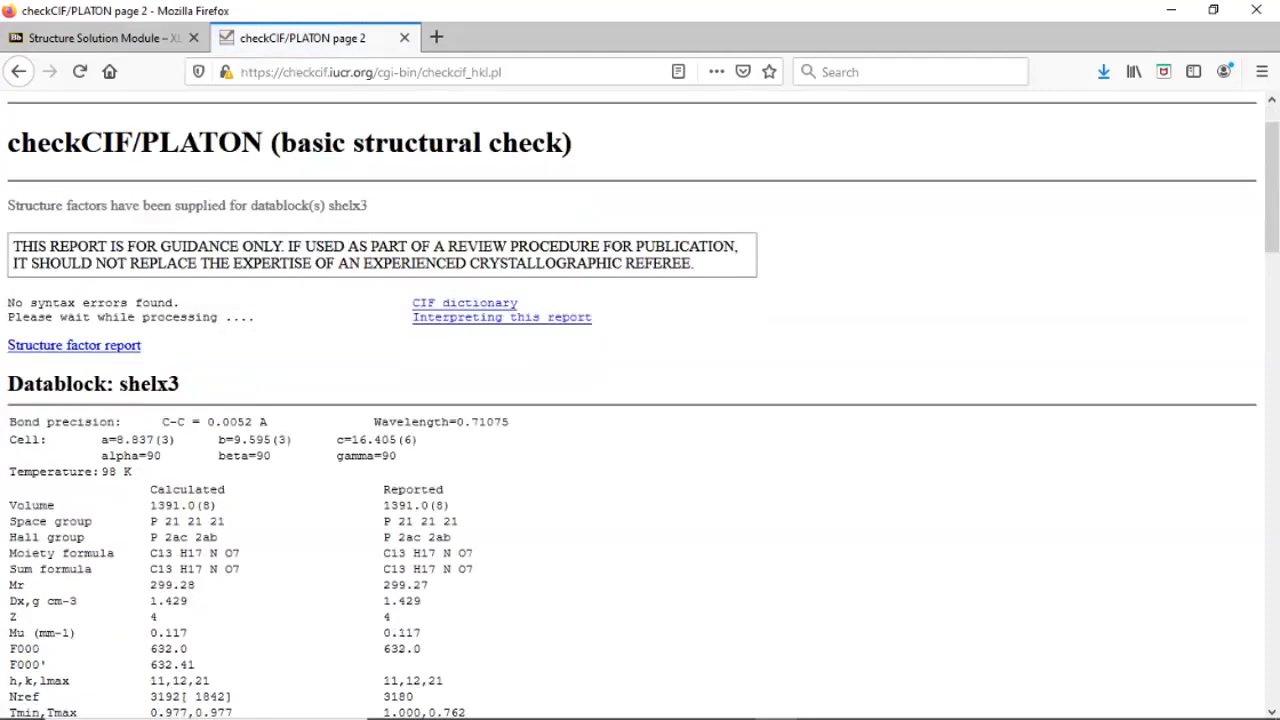
pyautogui.scroll(2, 640, 400)
pyautogui.scroll(-6, 640, 400)
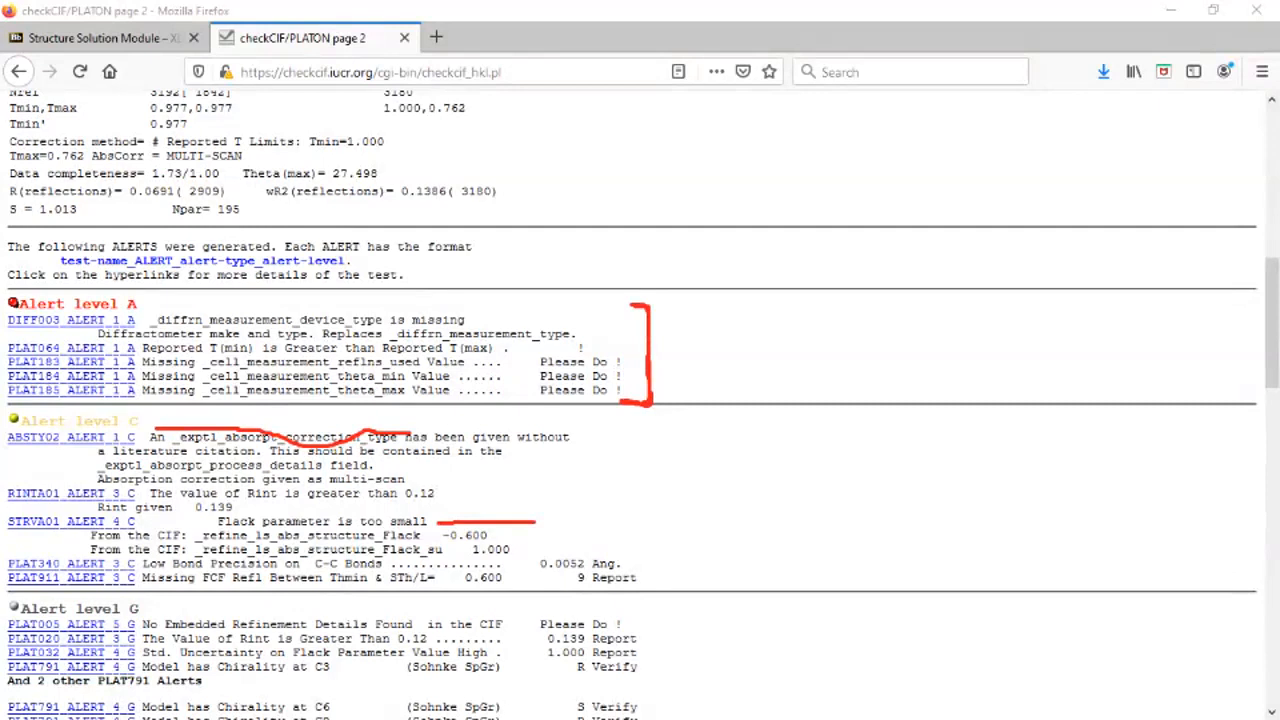
pyautogui.scroll(8, 640, 400)
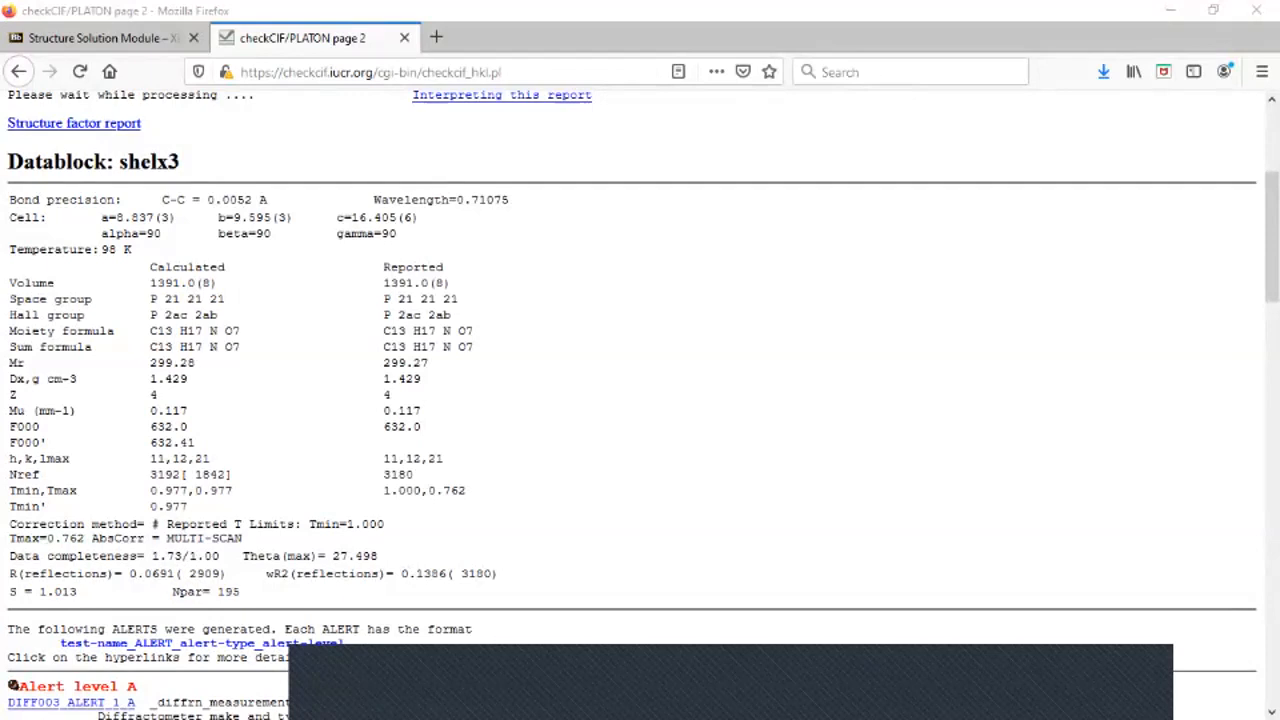
pyautogui.scroll(-2, 640, 400)
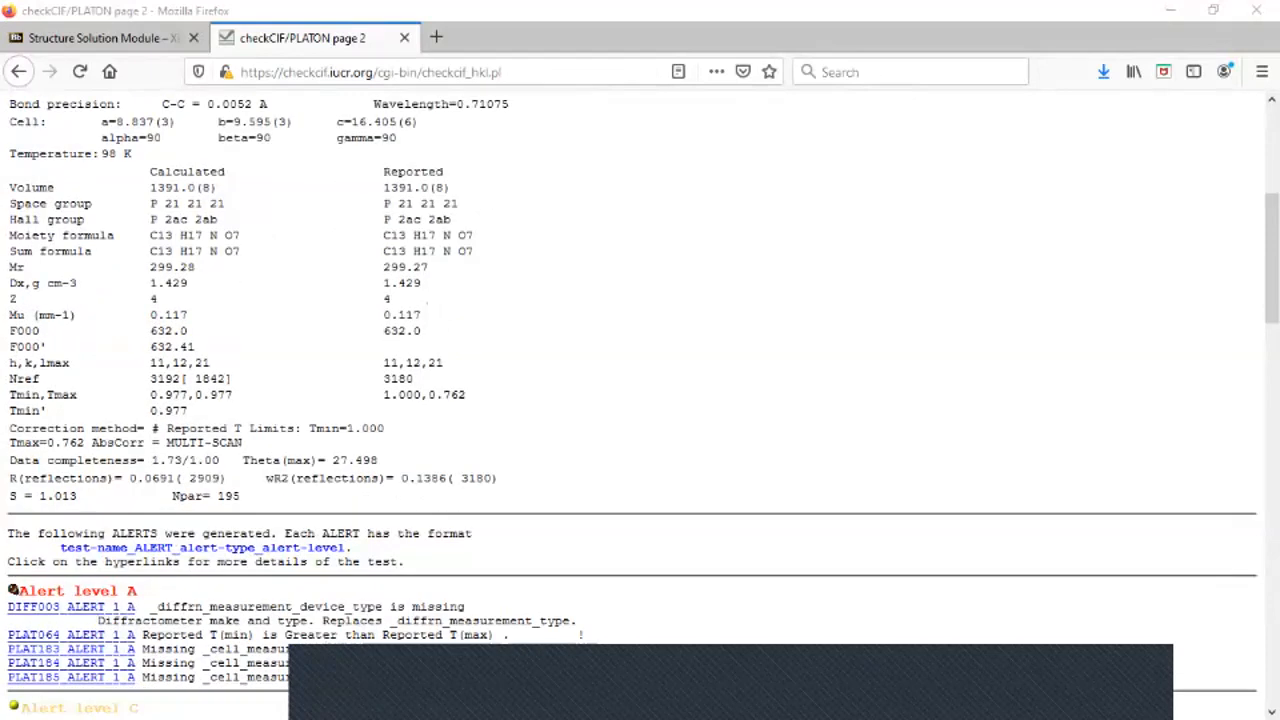
pyautogui.scroll(-2, 640, 400)
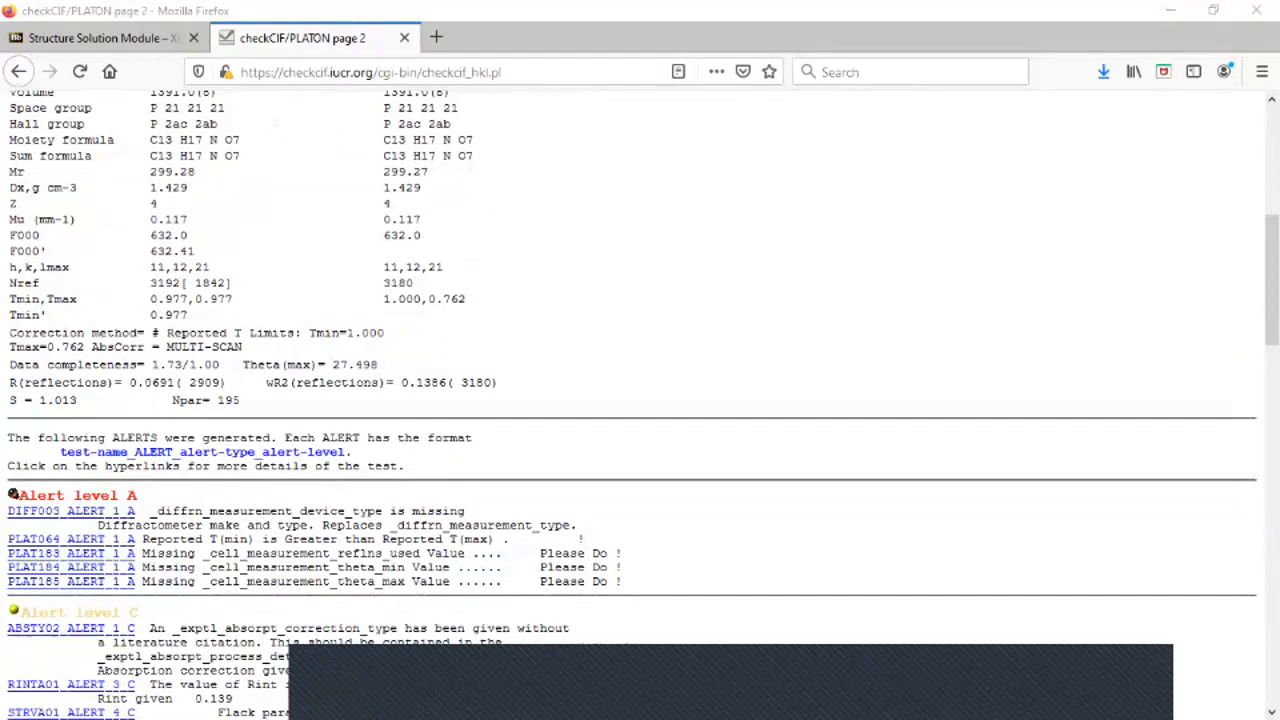
pyautogui.scroll(-2, 640, 400)
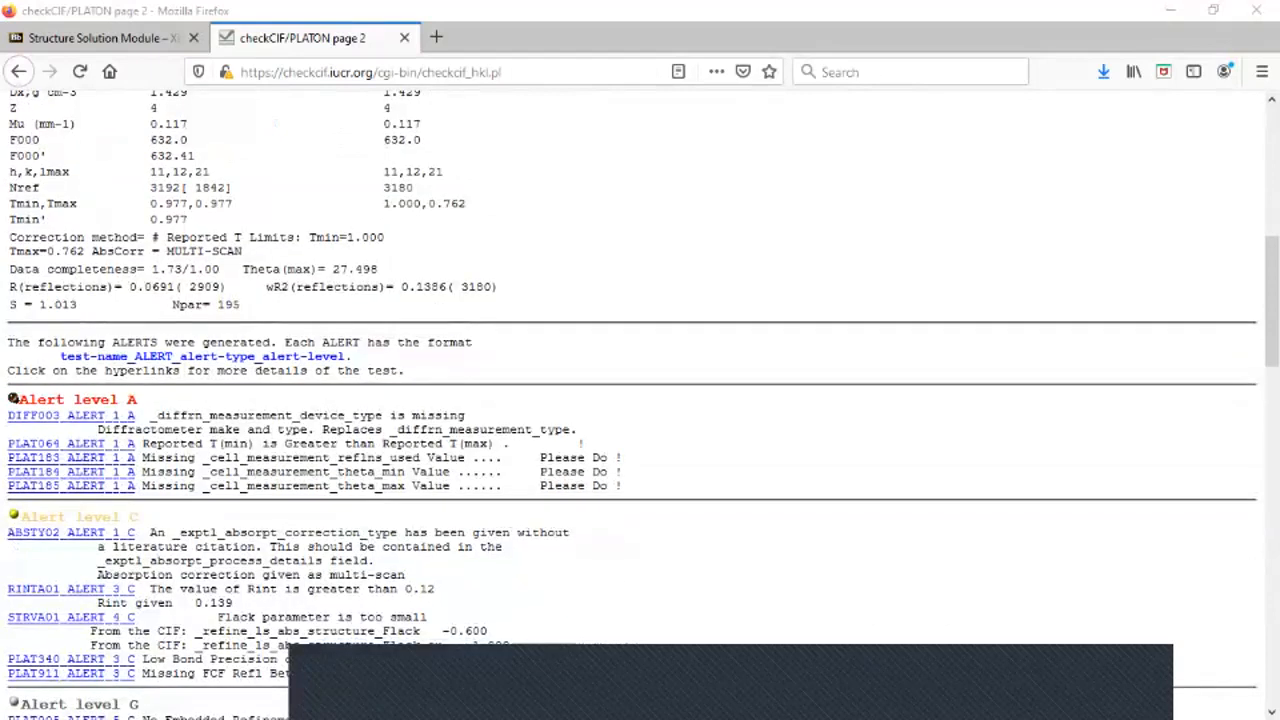
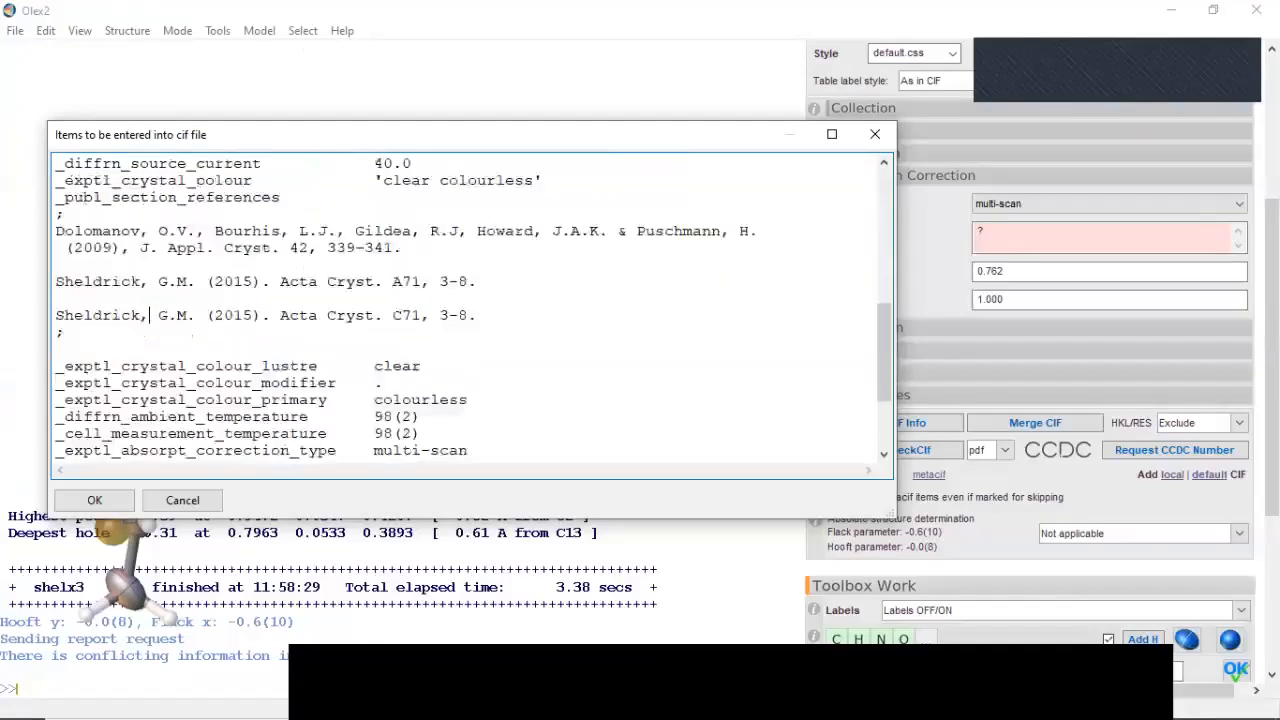
# - Append _diffrn_measurement_device_type with the text value Rigaku Saturn724 (2x2 bin mode) to the items to be entered into the CIF file
pyautogui.scroll(-3, 470, 300)
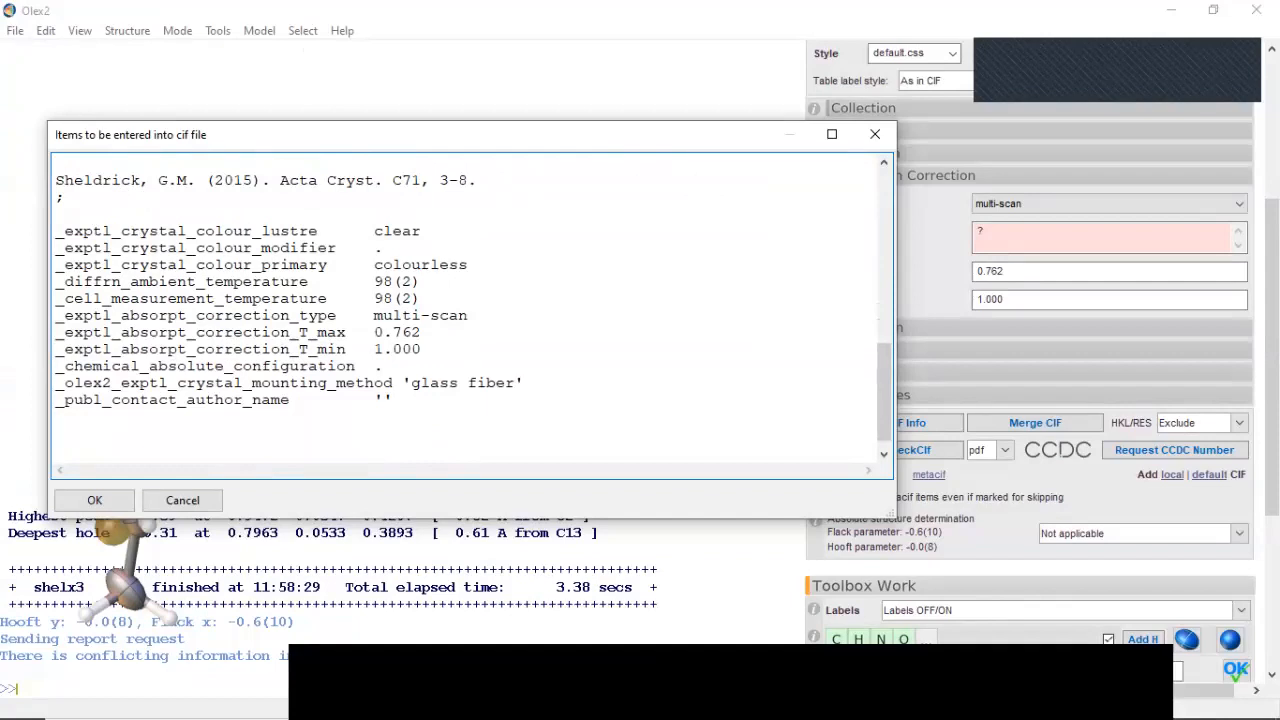
pyautogui.write('_diffrn_measurement_device_type ; Rigaku Saturn724 (2x2 bin mode) ;')
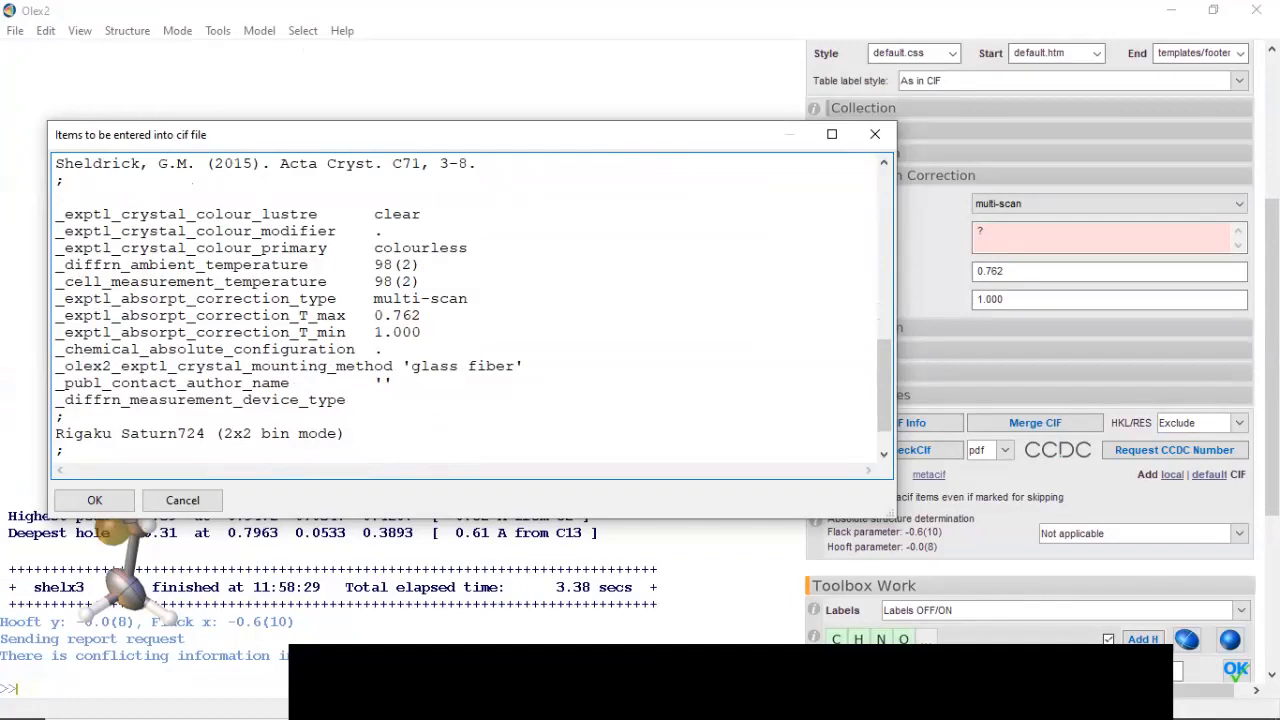
pyautogui.scroll(7, 465, 305)
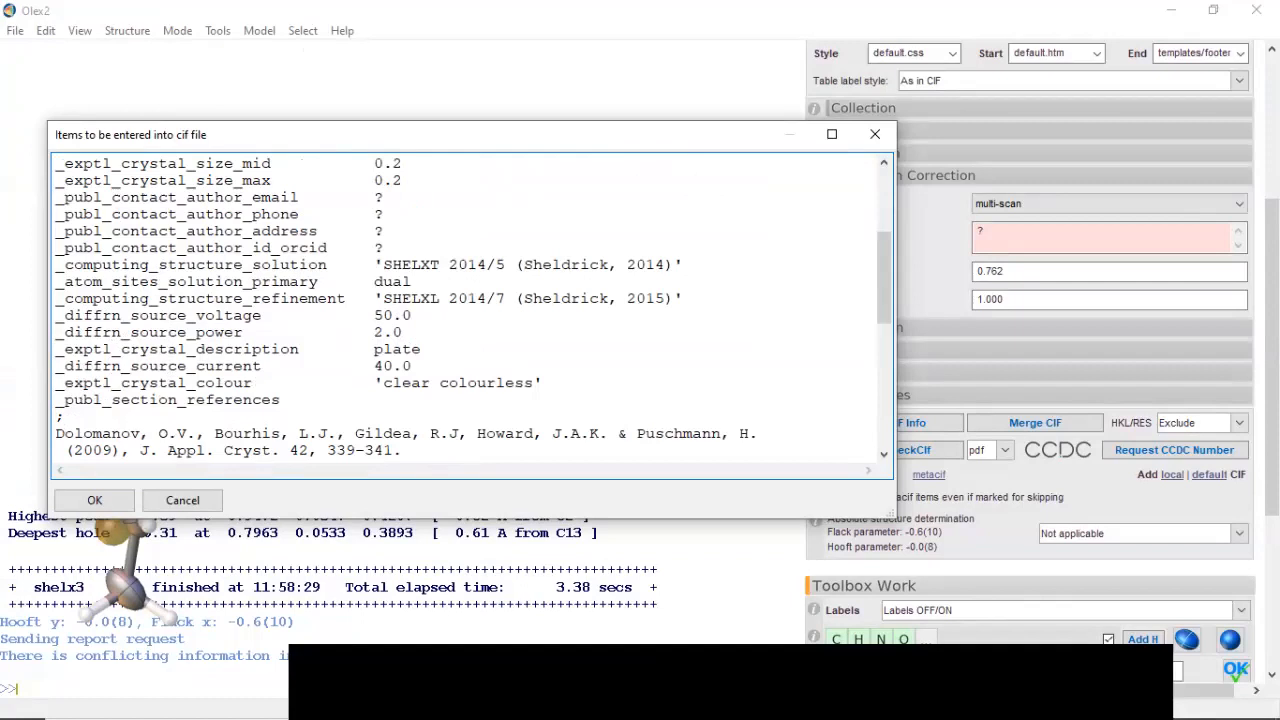
pyautogui.scroll(3, 472, 308)
# - Copy the _cell_measurement_reflns_used, _cell_measurement_theta_min and _cell_measurement_theta_max lines from CrystalClear.cif in Notepad
pyautogui.scroll(-5, 472, 308)
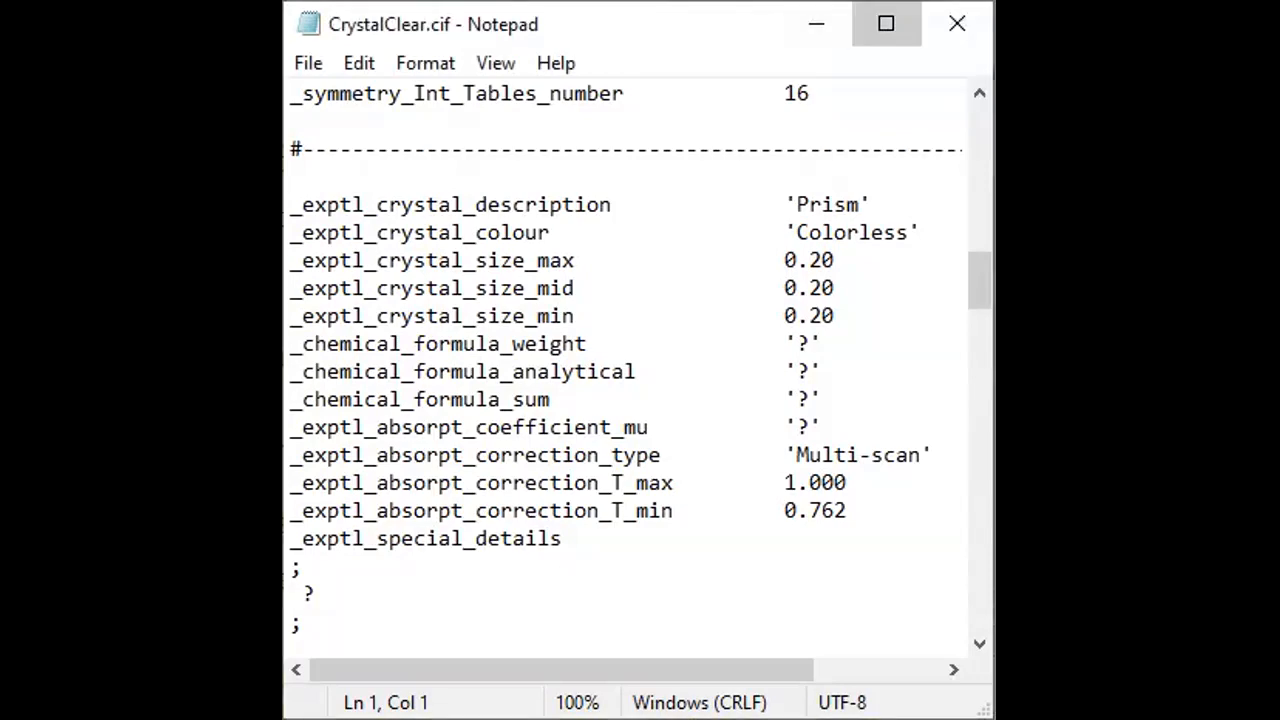
pyautogui.click(886, 23)
pyautogui.scroll(-5, 640, 360)
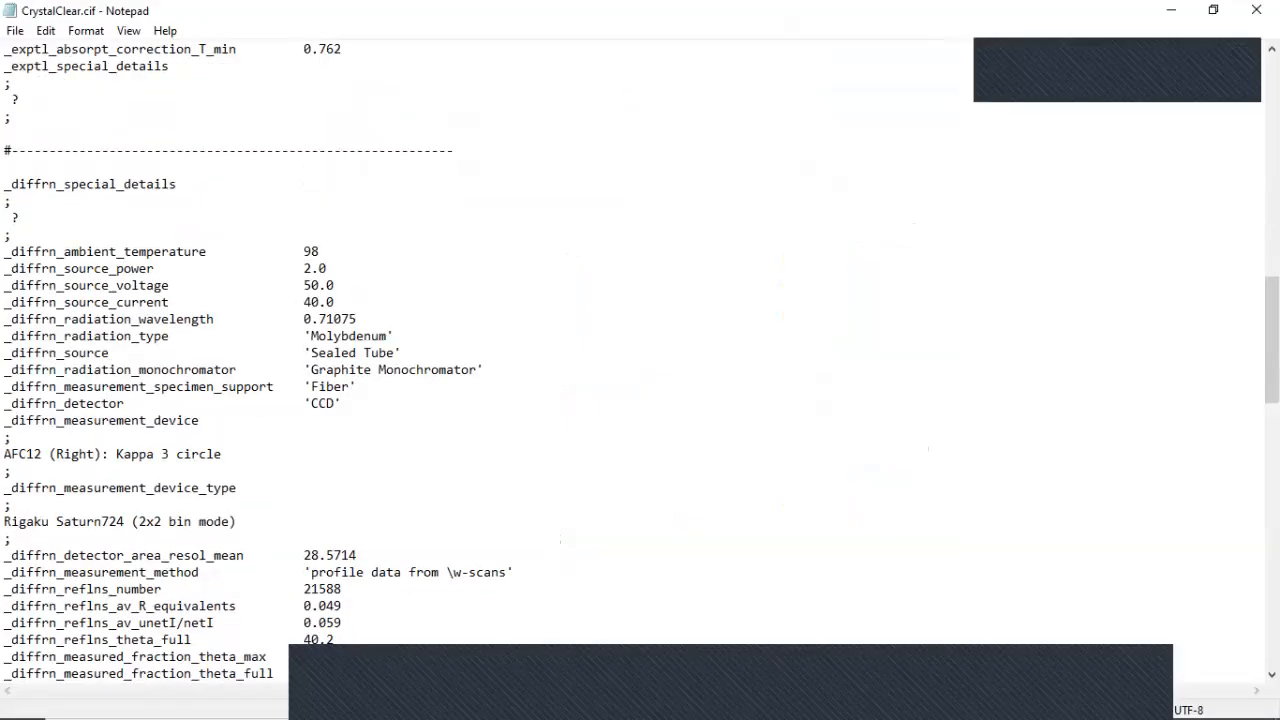
pyautogui.scroll(2, 640, 360)
pyautogui.scroll(8, 640, 360)
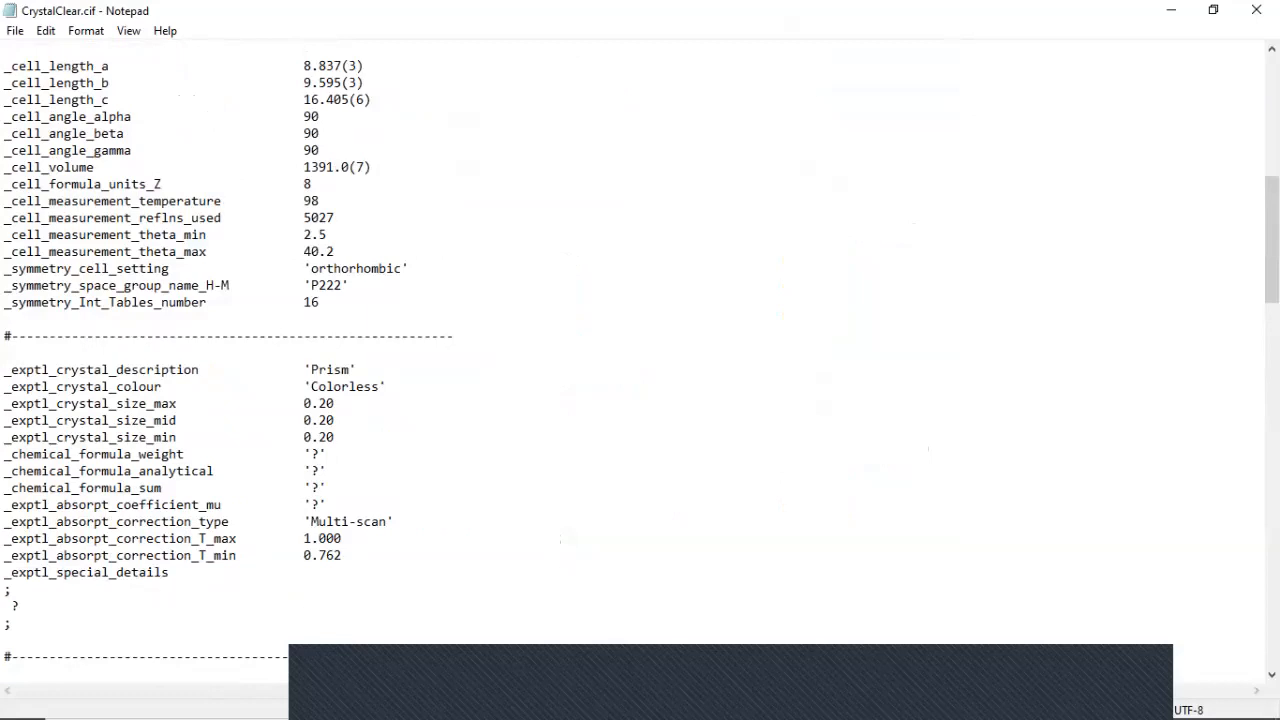
pyautogui.hotkey('shift', 'Left')
pyautogui.hotkey('shift', 'Left')
pyautogui.hotkey('shift', 'Left')
pyautogui.hotkey('shift', 'Left')
pyautogui.hotkey('shift', 'Left')
pyautogui.hotkey('shift', 'Left')
pyautogui.hotkey('shift', 'Left')
pyautogui.hotkey('shift', 'Left')
pyautogui.hotkey('shift', 'Left')
pyautogui.hotkey('shift', 'Left')
pyautogui.hotkey('shift', 'Left')
pyautogui.hotkey('shift', 'Left')
pyautogui.hotkey('shift', 'Left')
pyautogui.hotkey('shift', 'Left')
pyautogui.hotkey('shift', 'Left')
pyautogui.hotkey('shift', 'Left')
pyautogui.hotkey('shift', 'Left')
pyautogui.hotkey('shift', 'Left')
pyautogui.hotkey('shift', 'Left')
pyautogui.hotkey('shift', 'Left')
pyautogui.hotkey('shift', 'Up')
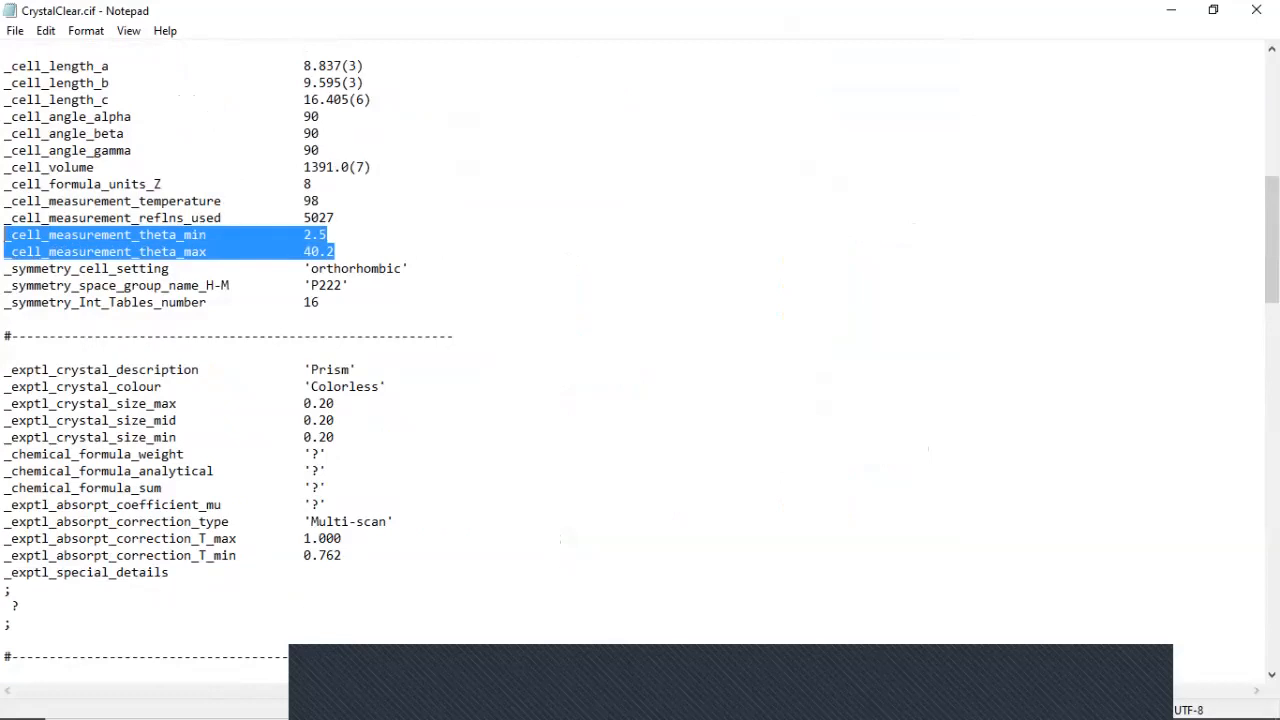
pyautogui.hotkey('shift', 'Up')
pyautogui.hotkey('ctrl', 'c')
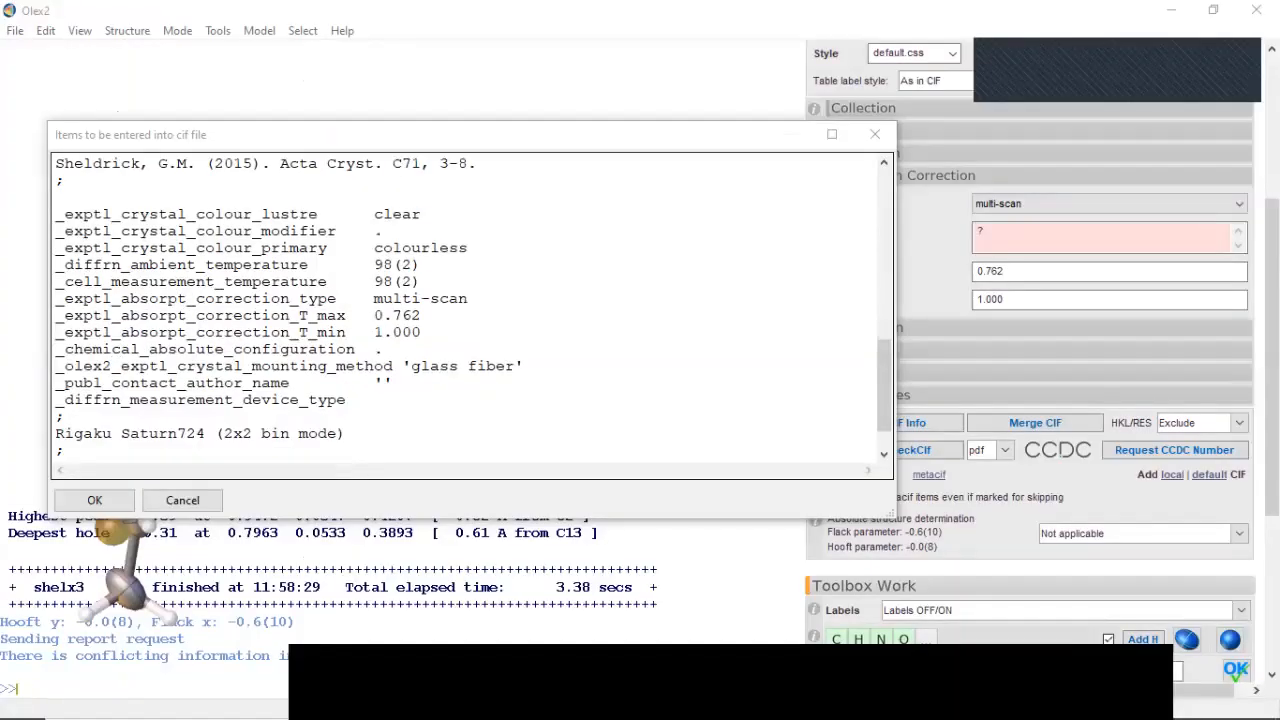
# - Add the copied cell measurement lines (reflns_used 5027, theta_min 2.5, theta_max 40.2) in Olex2 below the Rigaku Saturn724 device entry
pyautogui.scroll(-1, 470, 310)
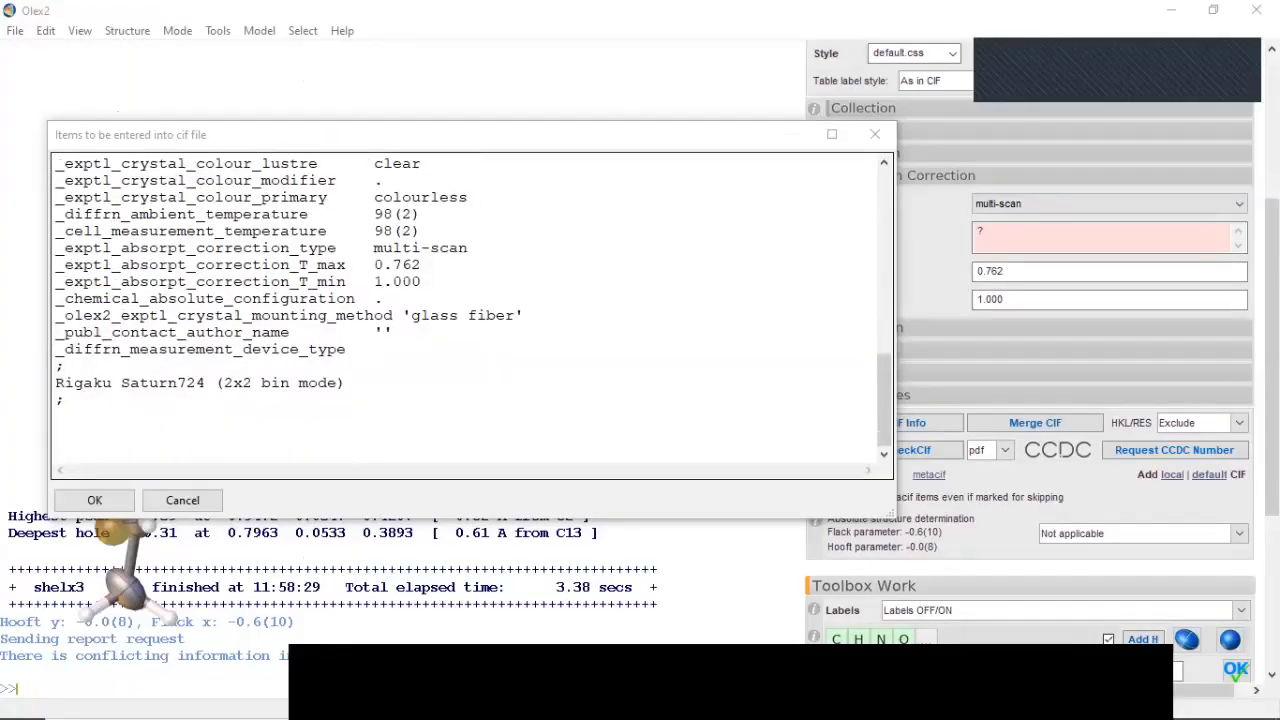
pyautogui.click(66, 400)
pyautogui.press('Return')
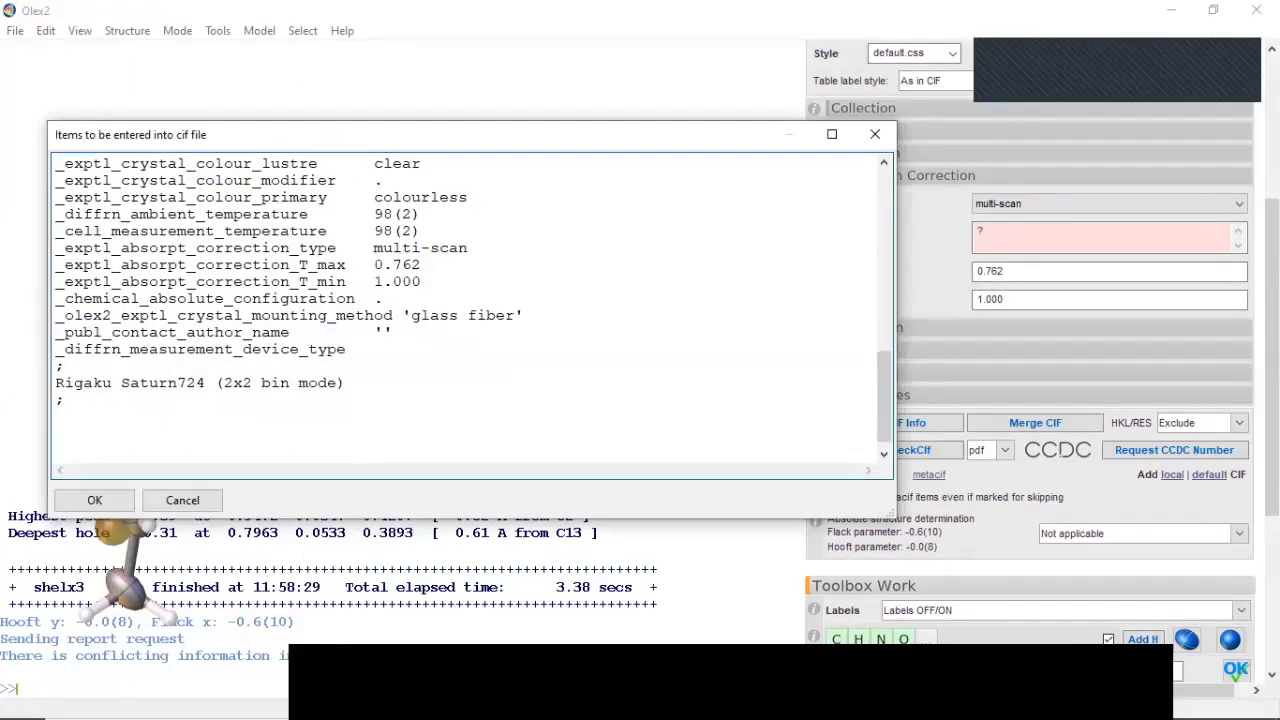
pyautogui.hotkey('ctrl', 'v')
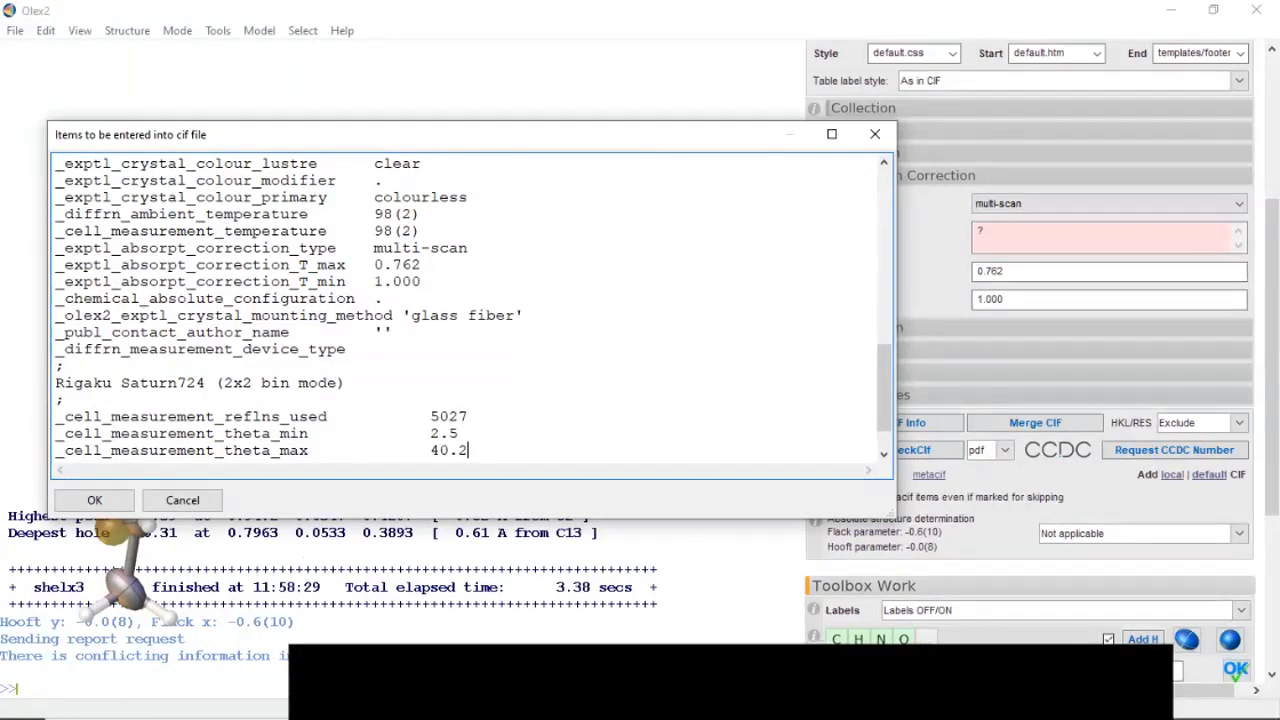
pyautogui.moveTo(724, 141); pyautogui.dragTo(678, 121)
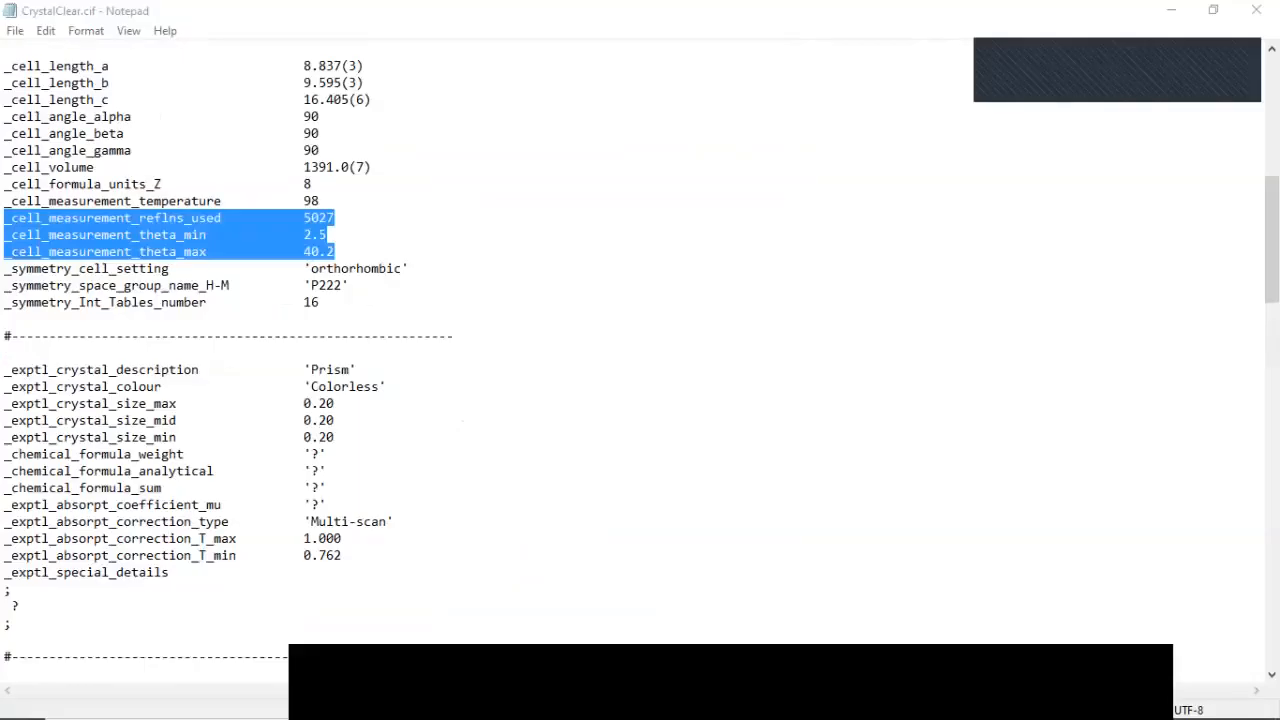
# - Look through CrystalClear.cif in Notepad for absorption correction details and copy the _exptl_special_details block
pyautogui.scroll(-4, 640, 360)
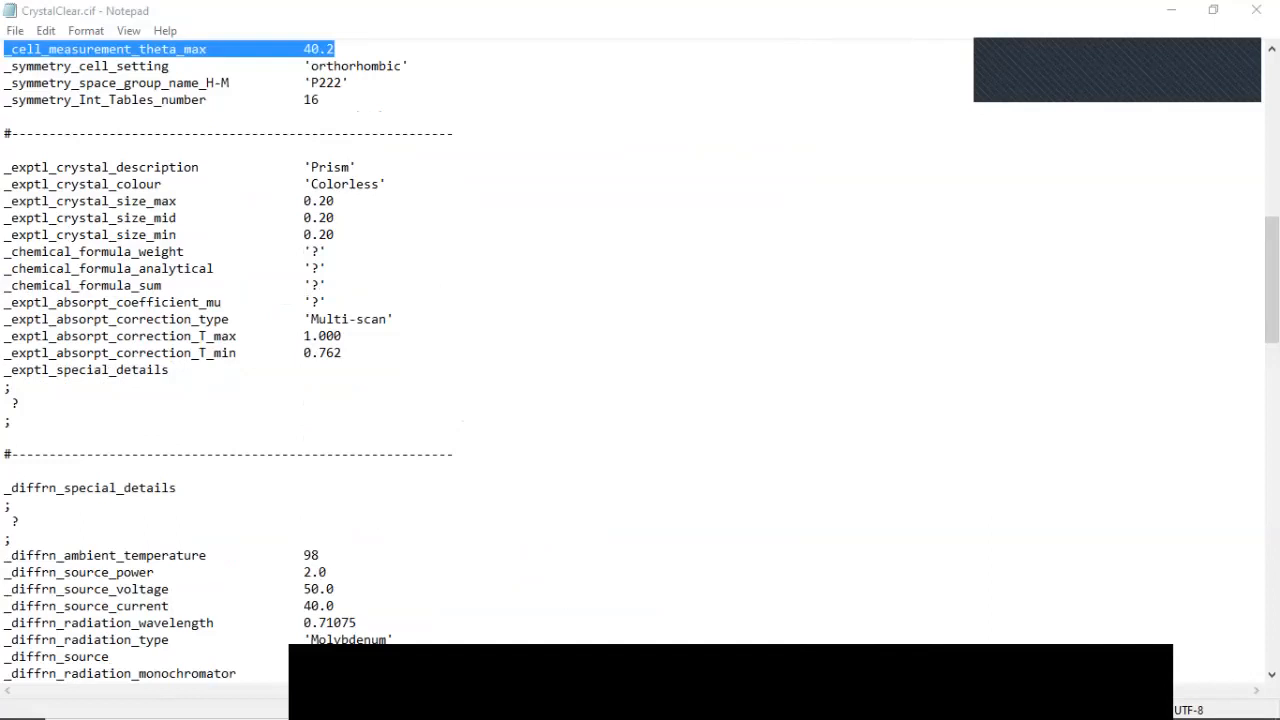
pyautogui.scroll(-9, 640, 360)
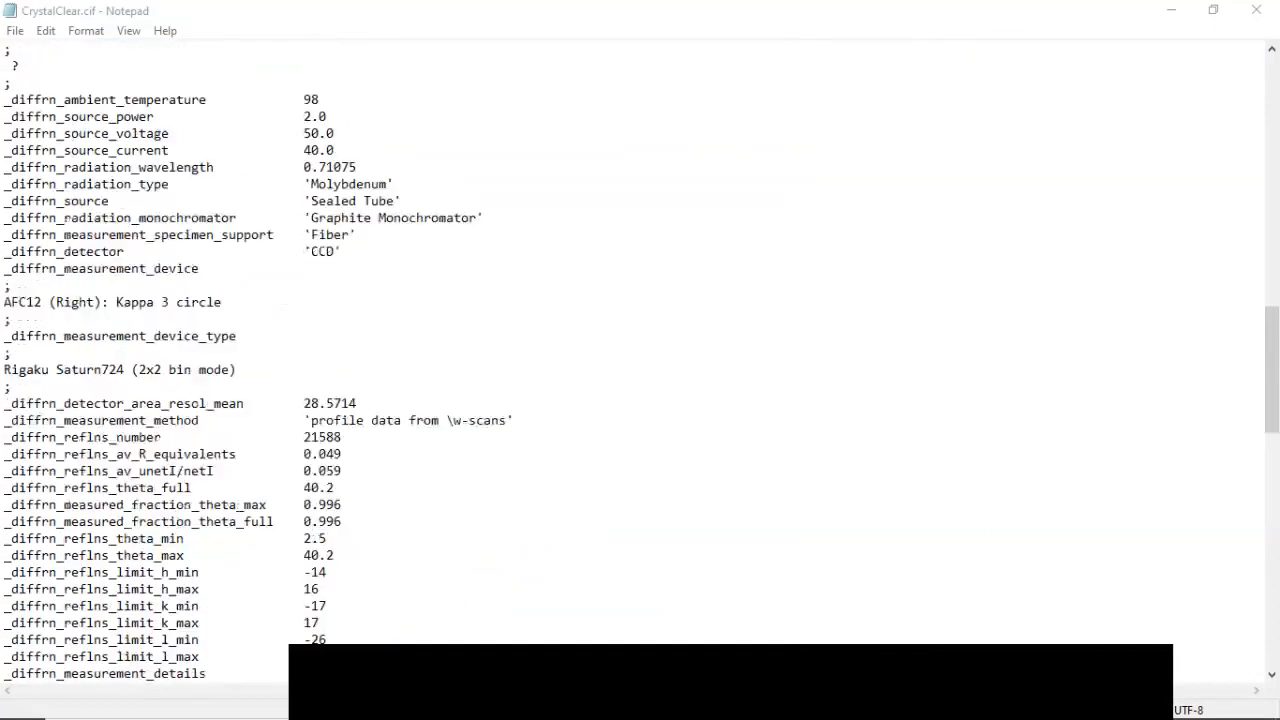
pyautogui.scroll(-5, 640, 360)
pyautogui.scroll(-14, 640, 360)
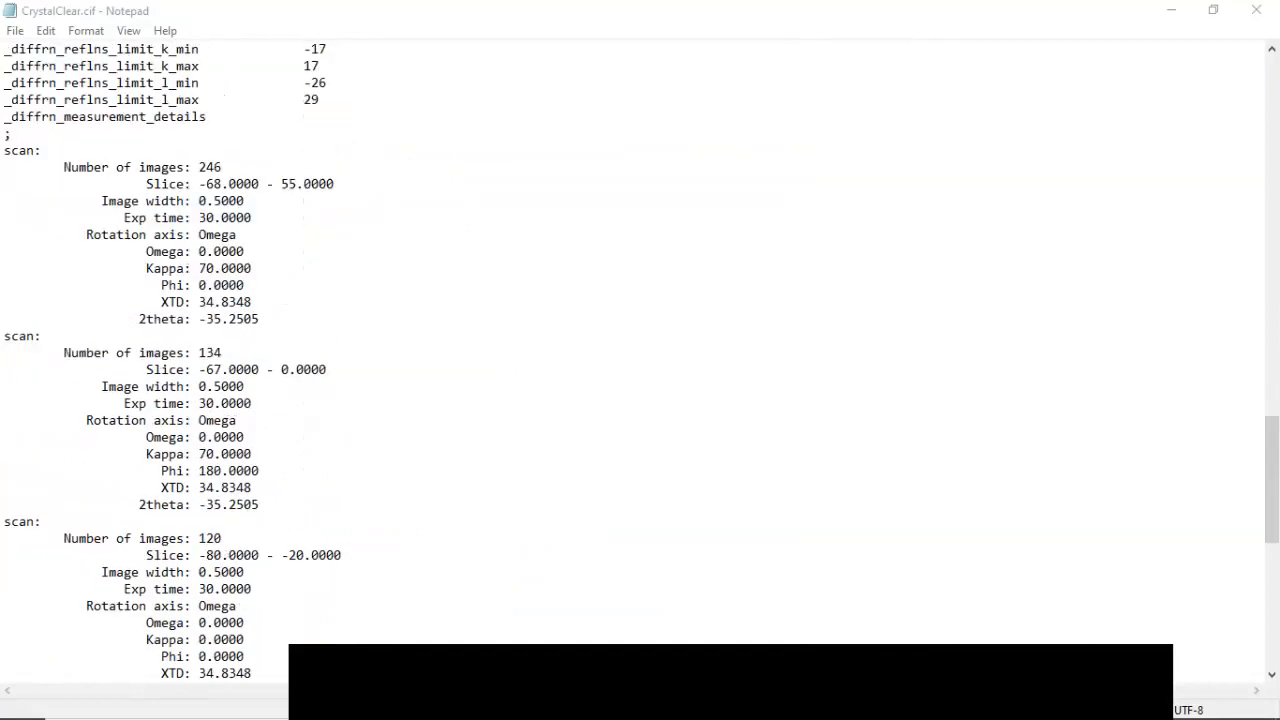
pyautogui.scroll(-4, 640, 360)
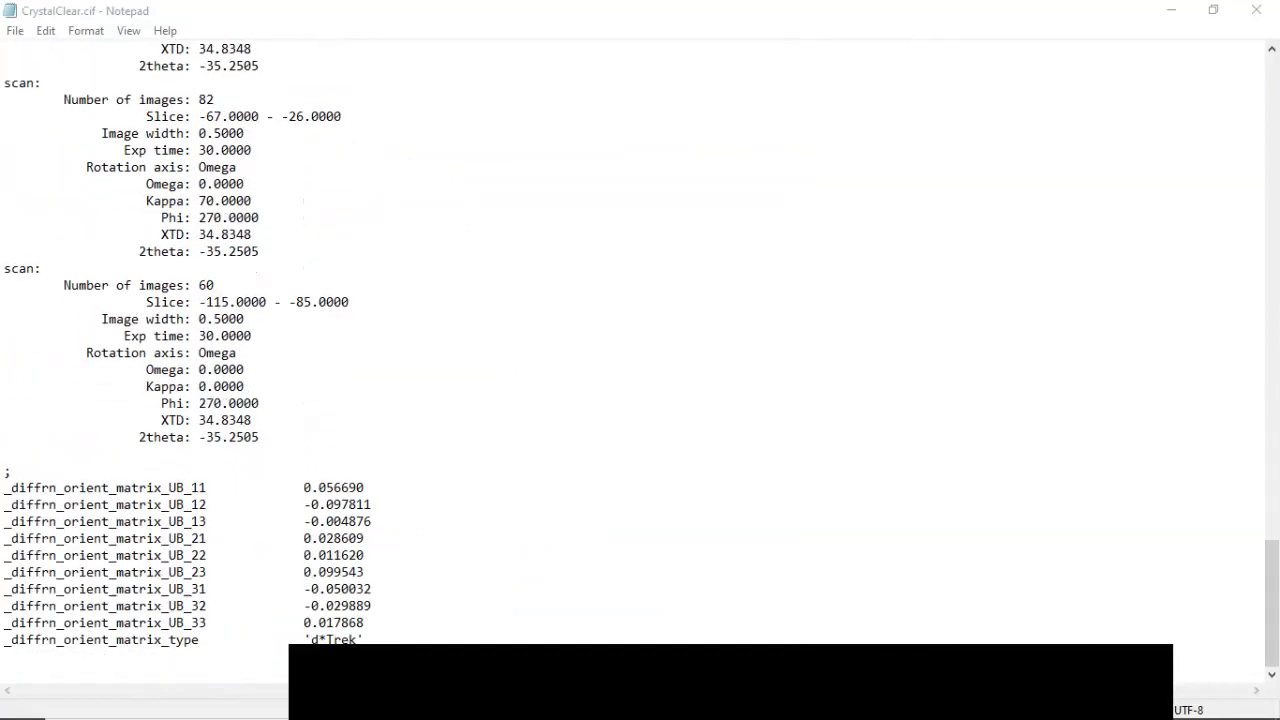
pyautogui.scroll(4, 640, 360)
pyautogui.scroll(16, 640, 360)
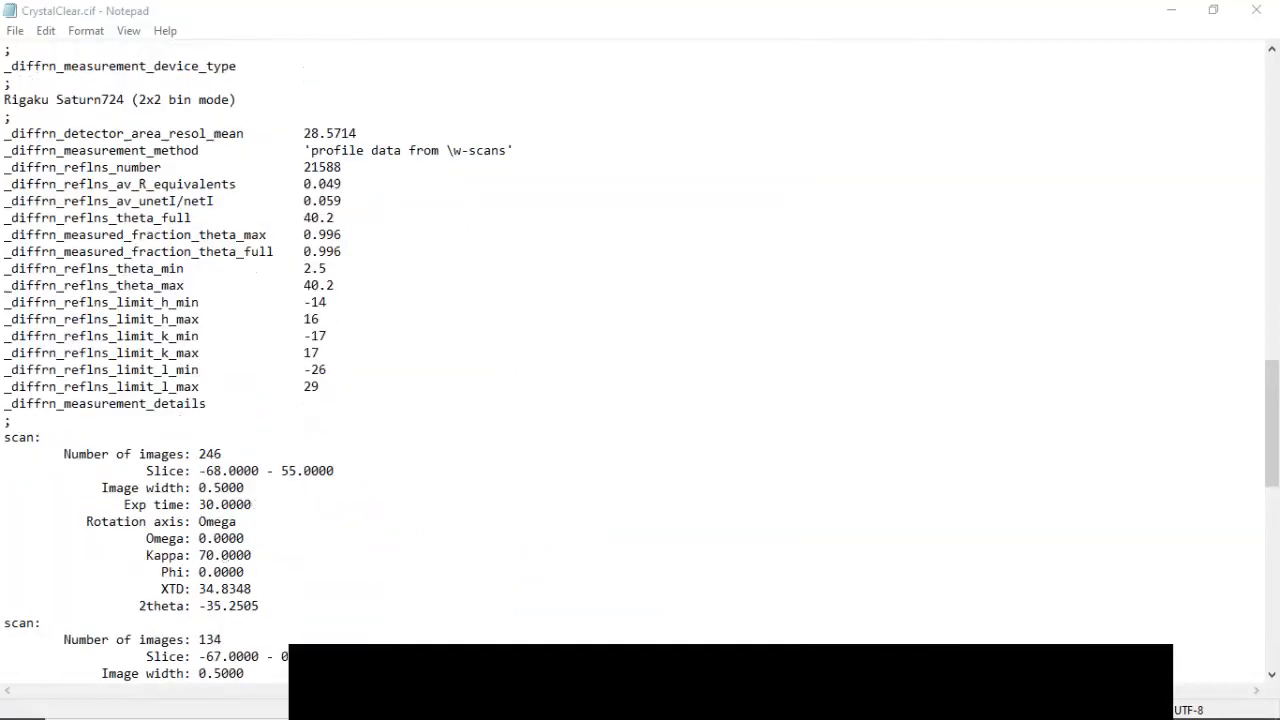
pyautogui.scroll(6, 640, 360)
pyautogui.scroll(7, 640, 360)
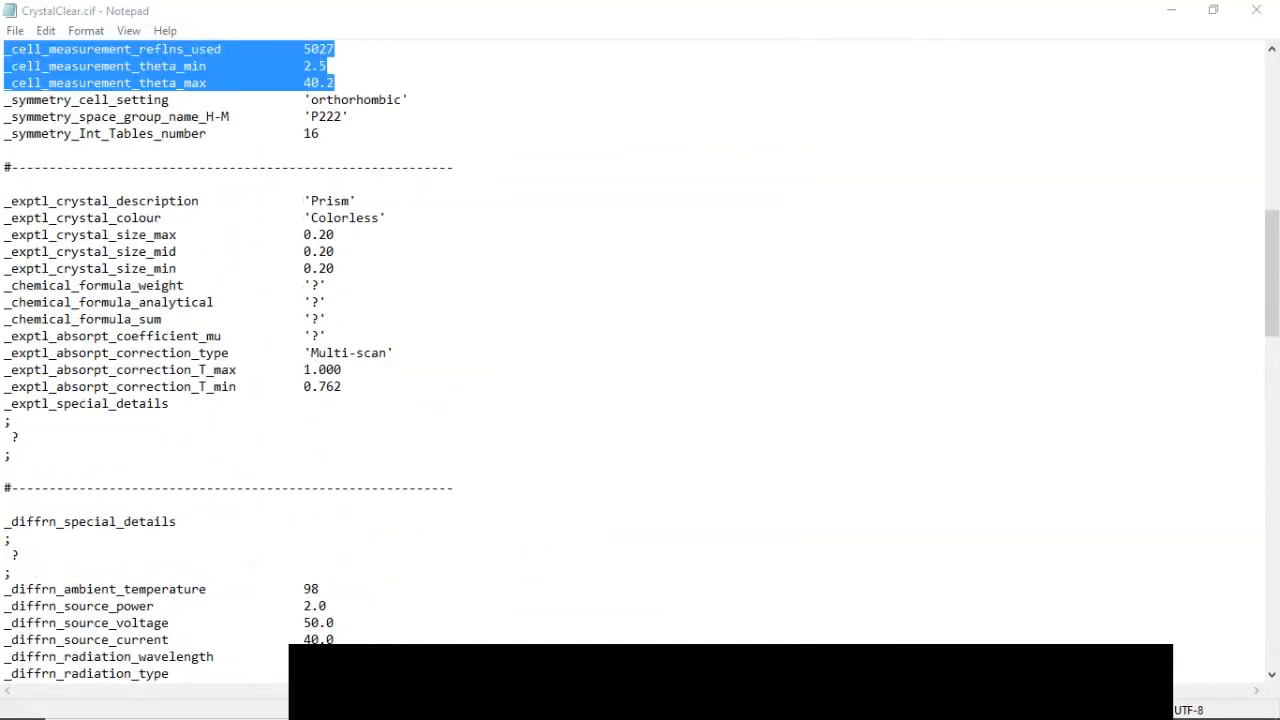
pyautogui.moveTo(4, 403); pyautogui.dragTo(10, 455)
pyautogui.hotkey('ctrl', 'c')
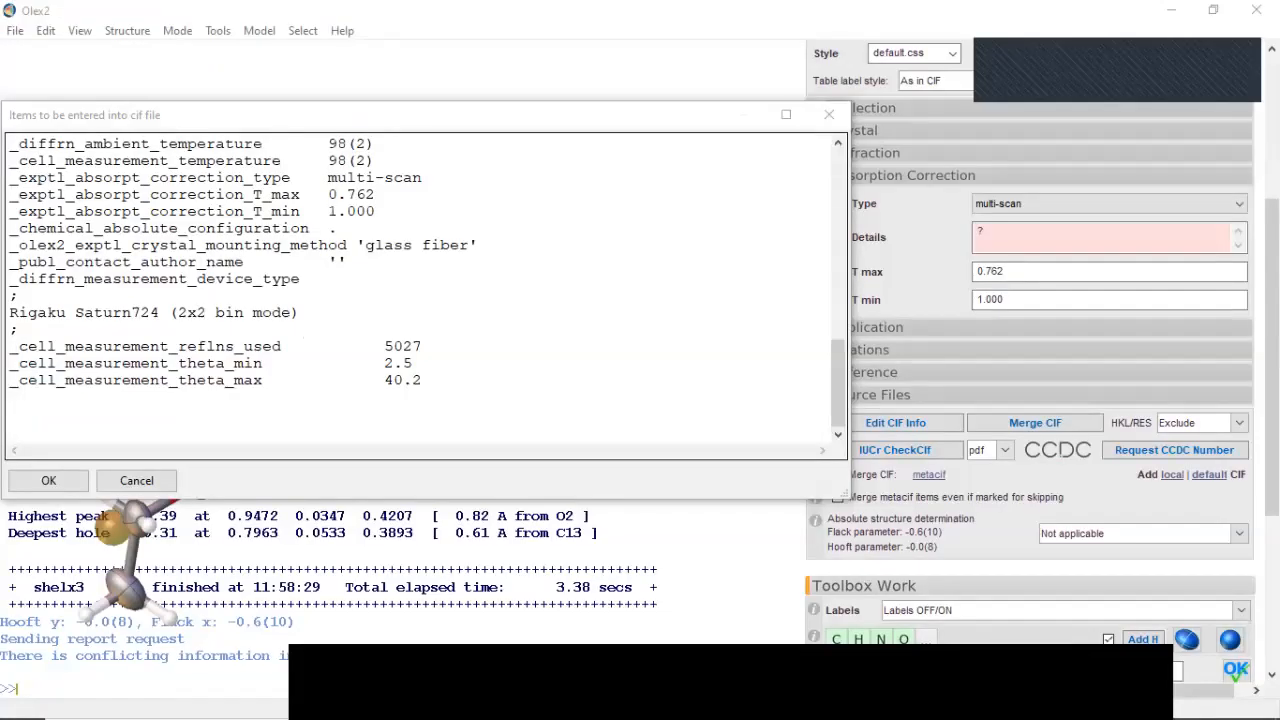
# - Add the copied _exptl_special_details block after _cell_measurement_theta_max in the Olex2 CIF items and save the list
pyautogui.click(430, 380)
pyautogui.press('Return')
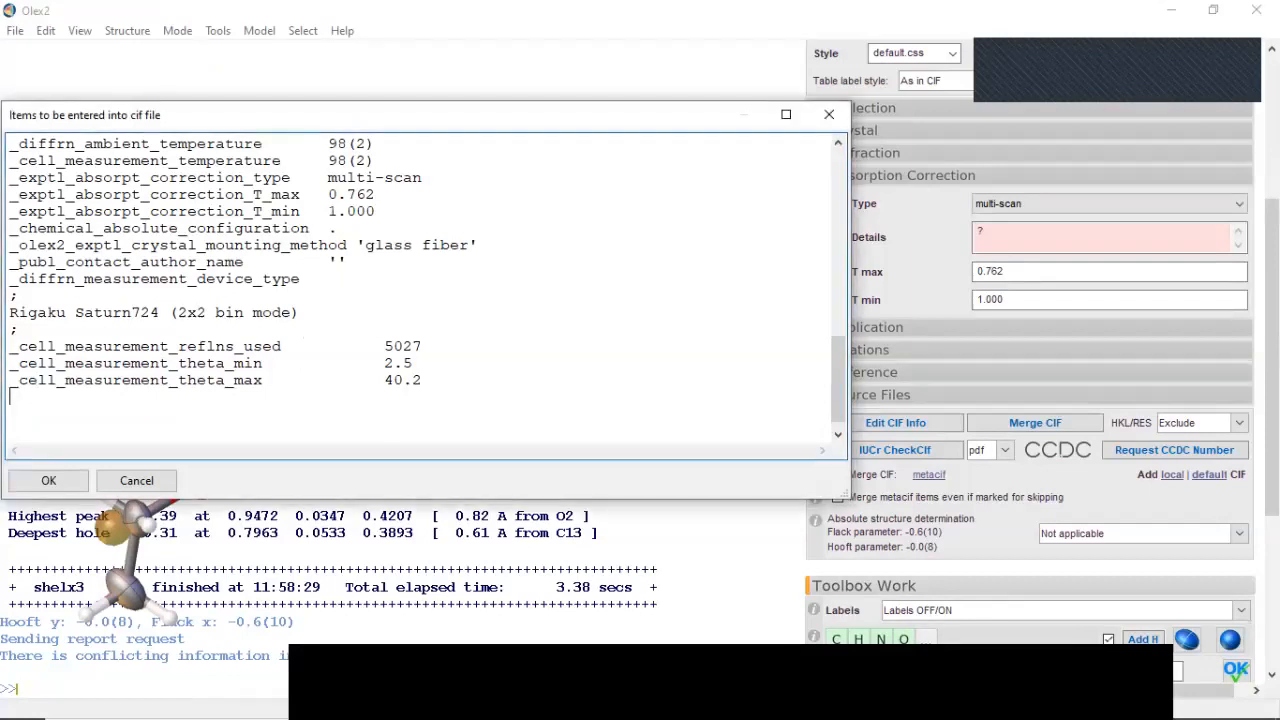
pyautogui.hotkey('ctrl', 'v')
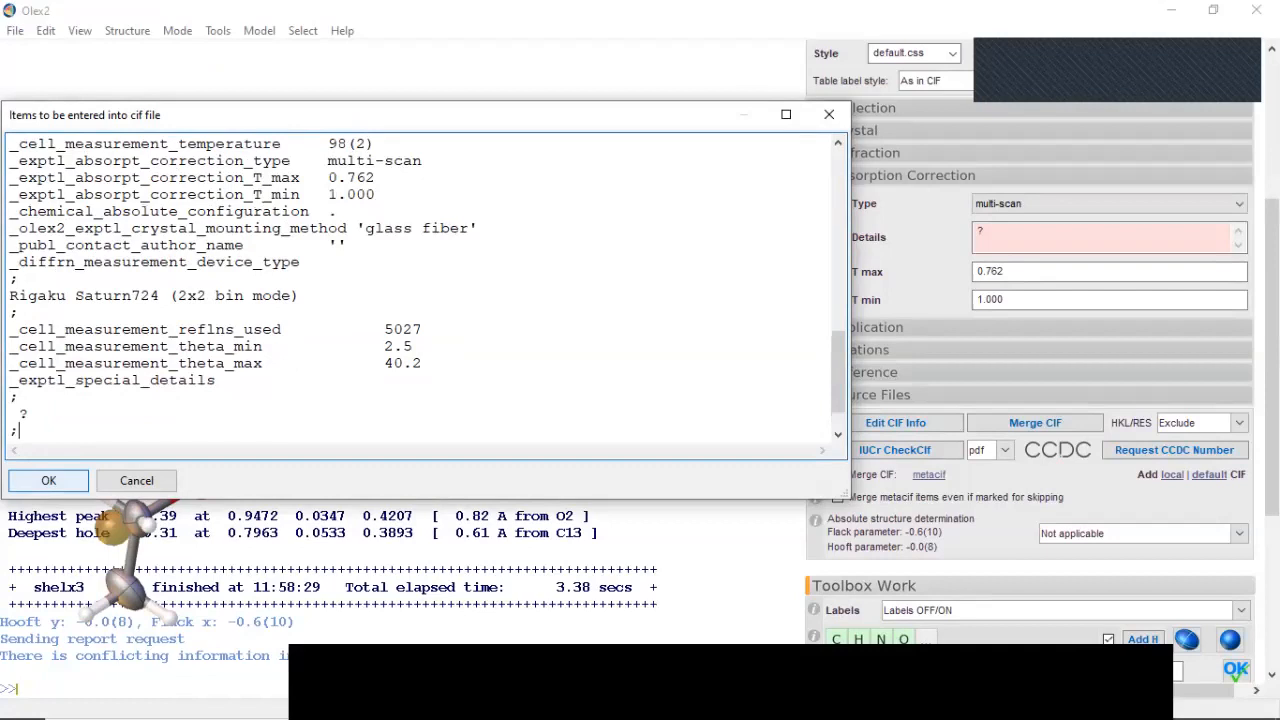
pyautogui.click(48, 481)
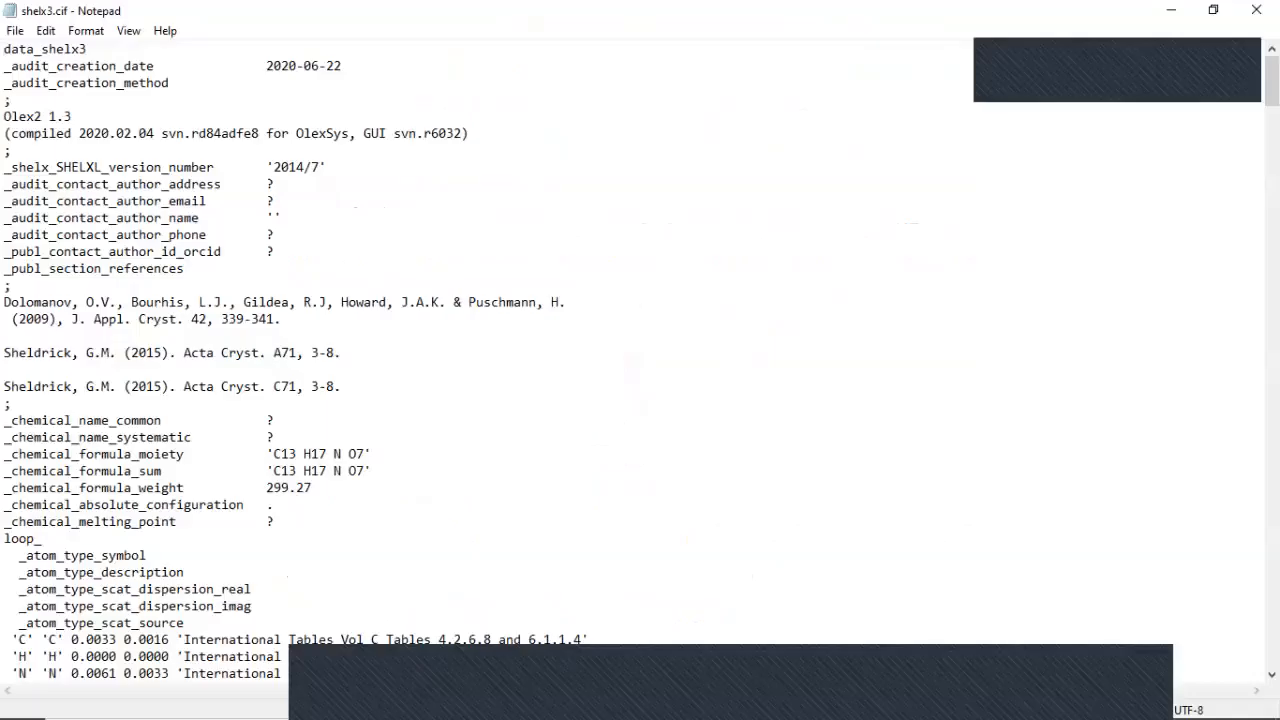
# - Review shelx3.cif in Notepad for the added cell measurement, special details and device type entries, and close the file
pyautogui.scroll(-2, 640, 360)
pyautogui.scroll(-6, 640, 360)
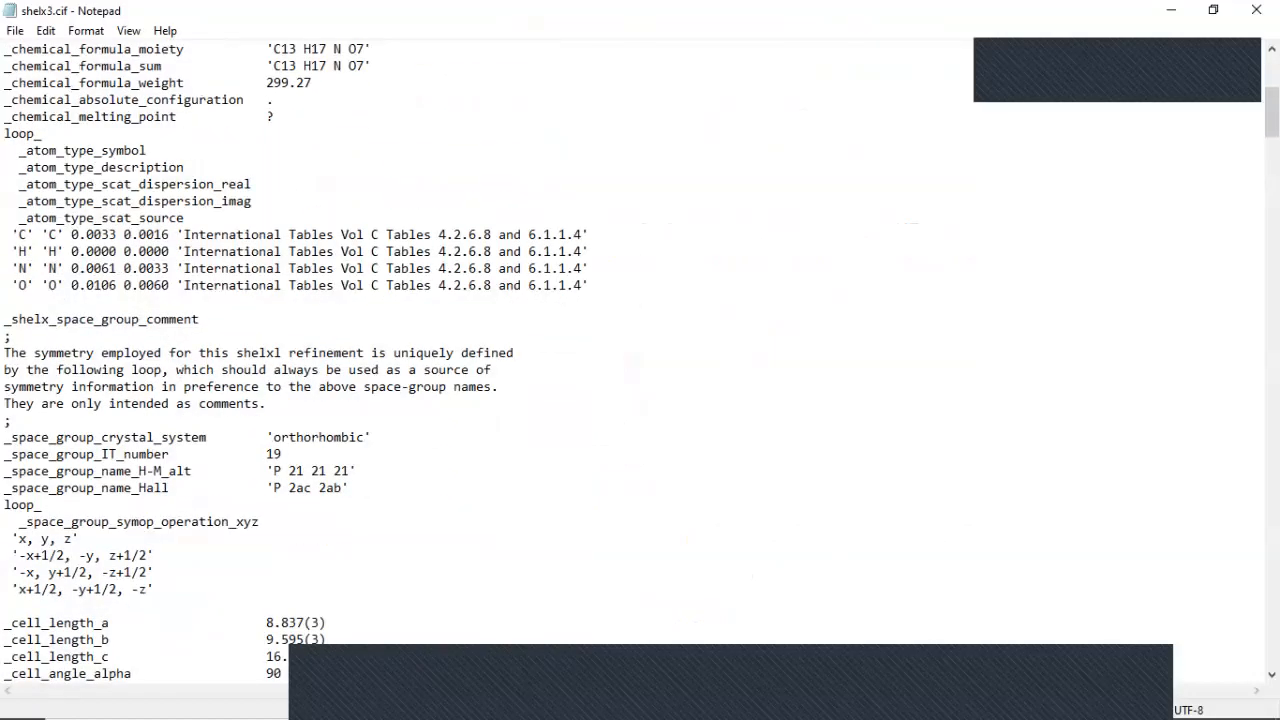
pyautogui.scroll(-6, 640, 360)
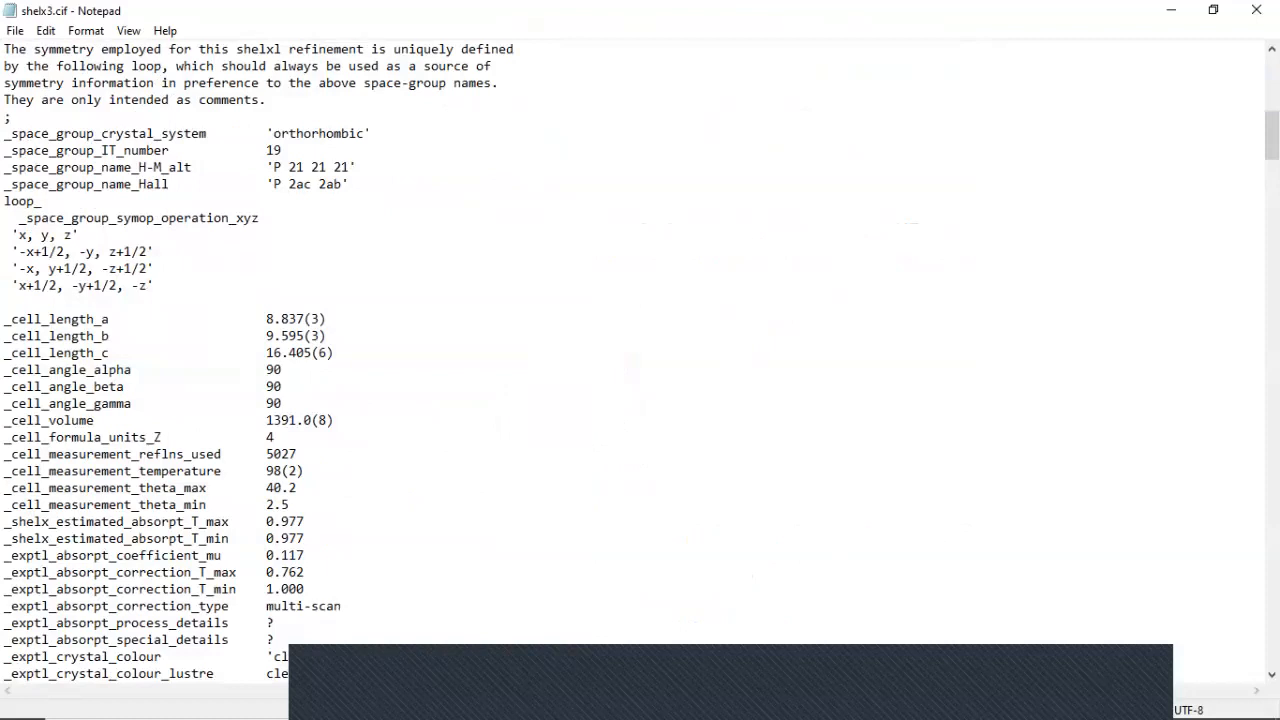
pyautogui.scroll(-4, 640, 360)
pyautogui.scroll(-9, 640, 360)
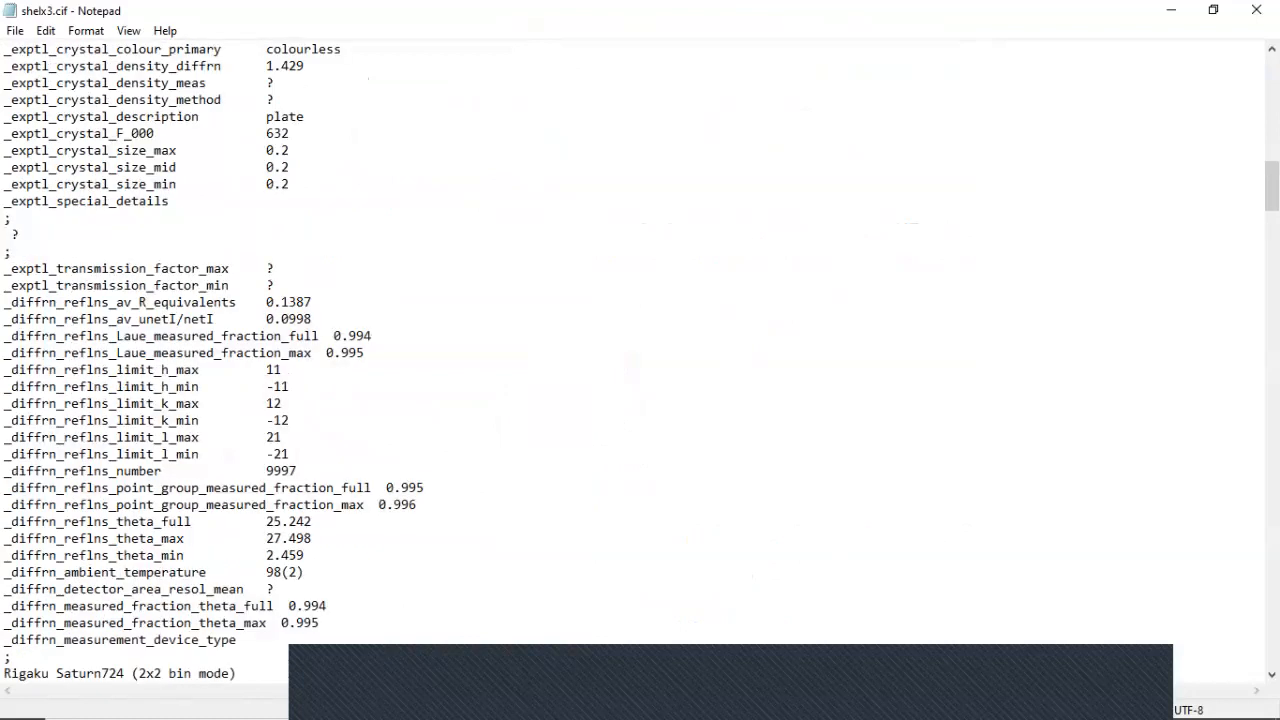
pyautogui.scroll(-2, 640, 360)
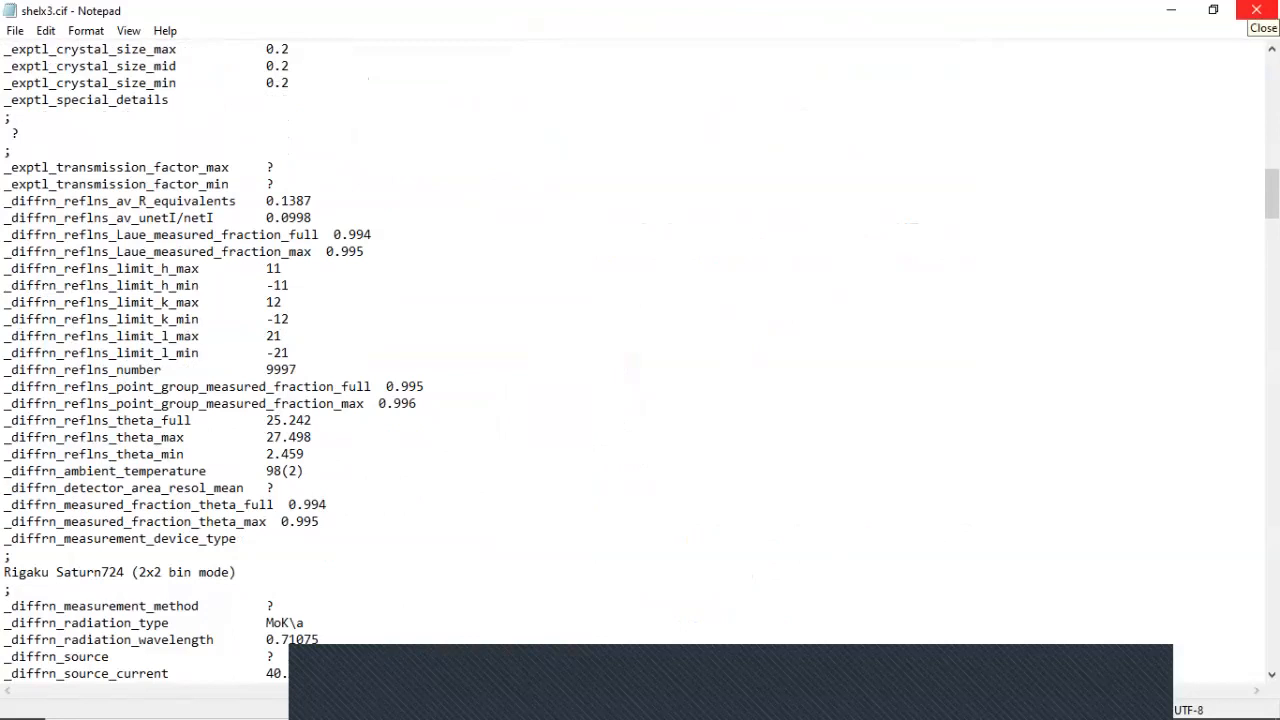
pyautogui.click(1256, 10)
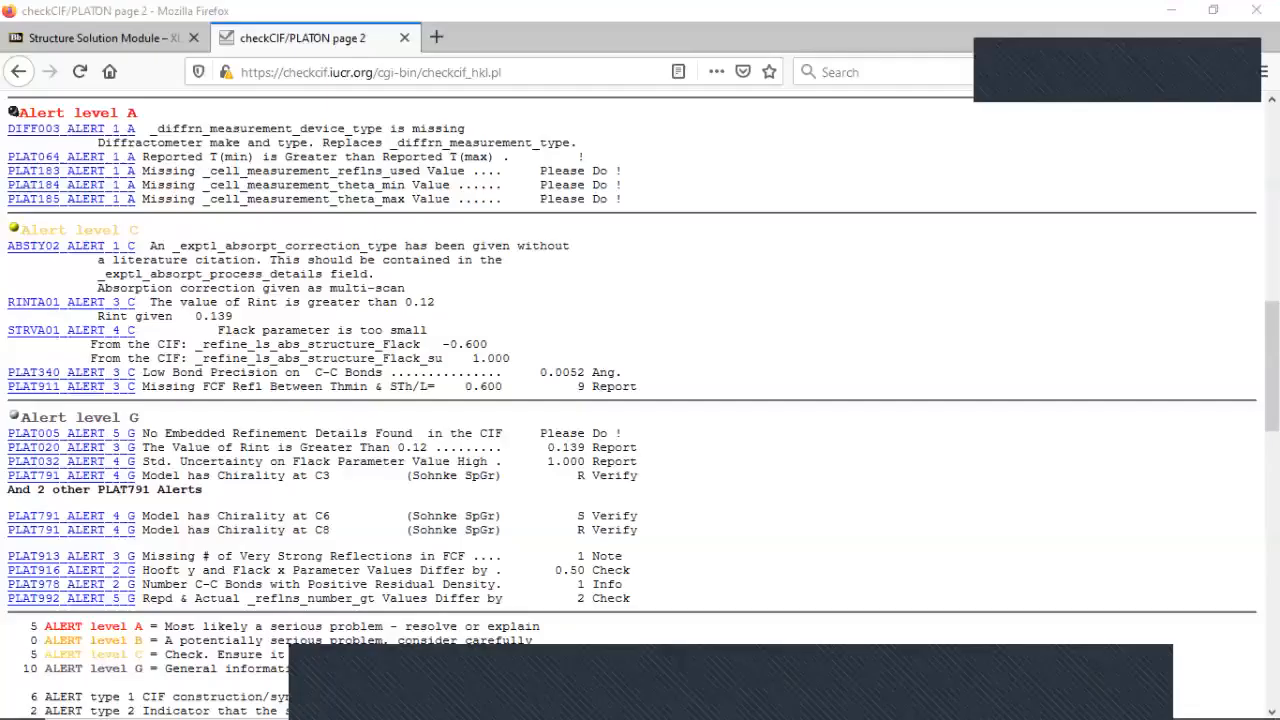
# - Start a new CIF test in Firefox and send the updated shelx3.cif for full validation of CIF and structure factors
pyautogui.scroll(-15, 640, 380)
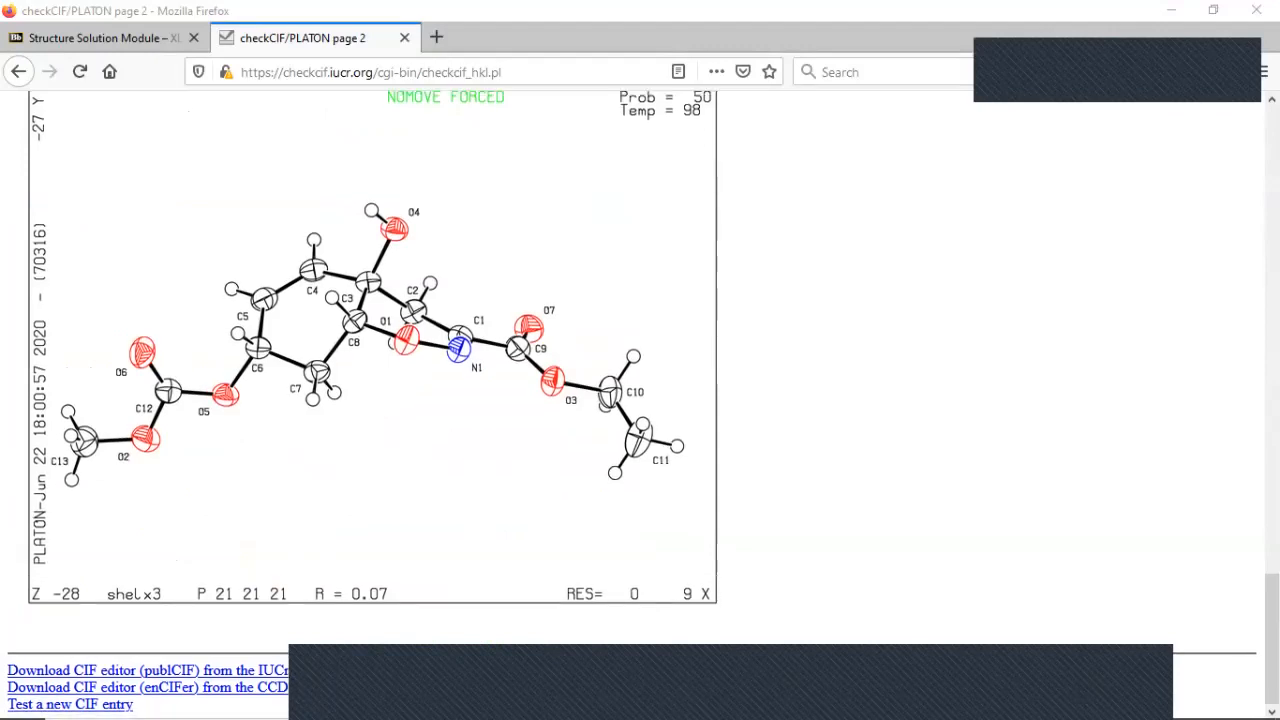
pyautogui.click(70, 705)
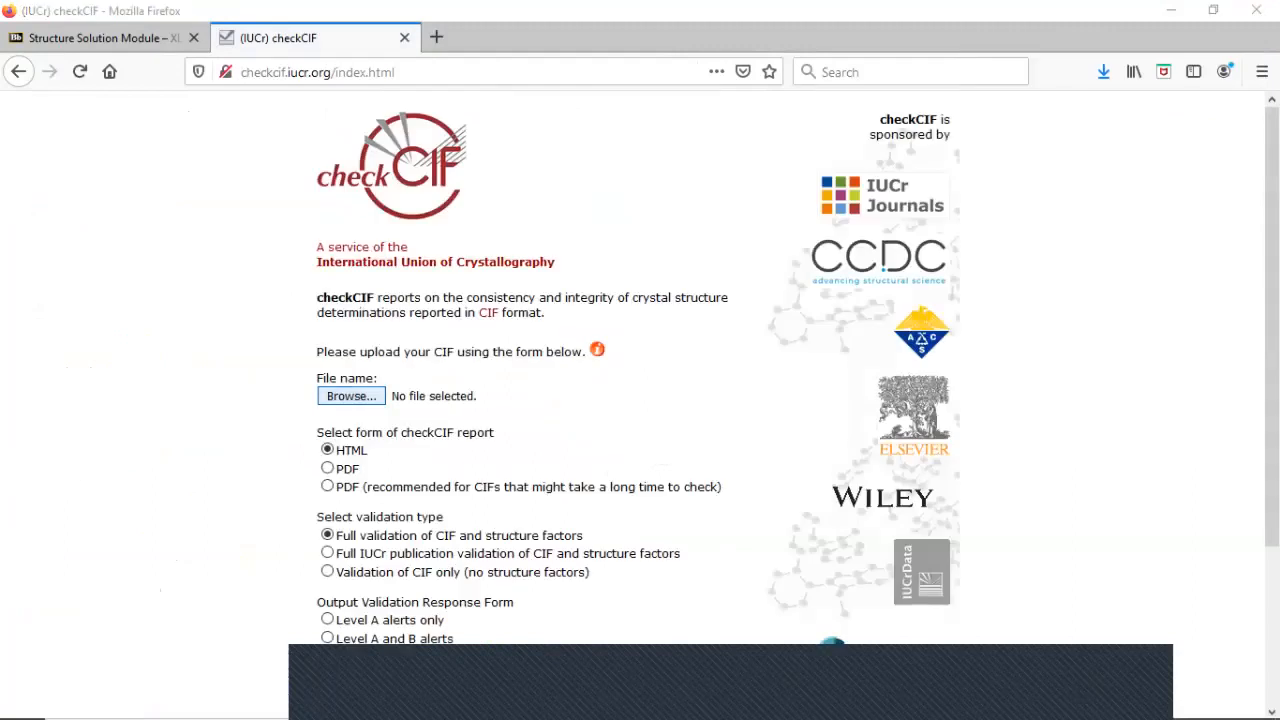
pyautogui.click(351, 396)
pyautogui.click(216, 276)
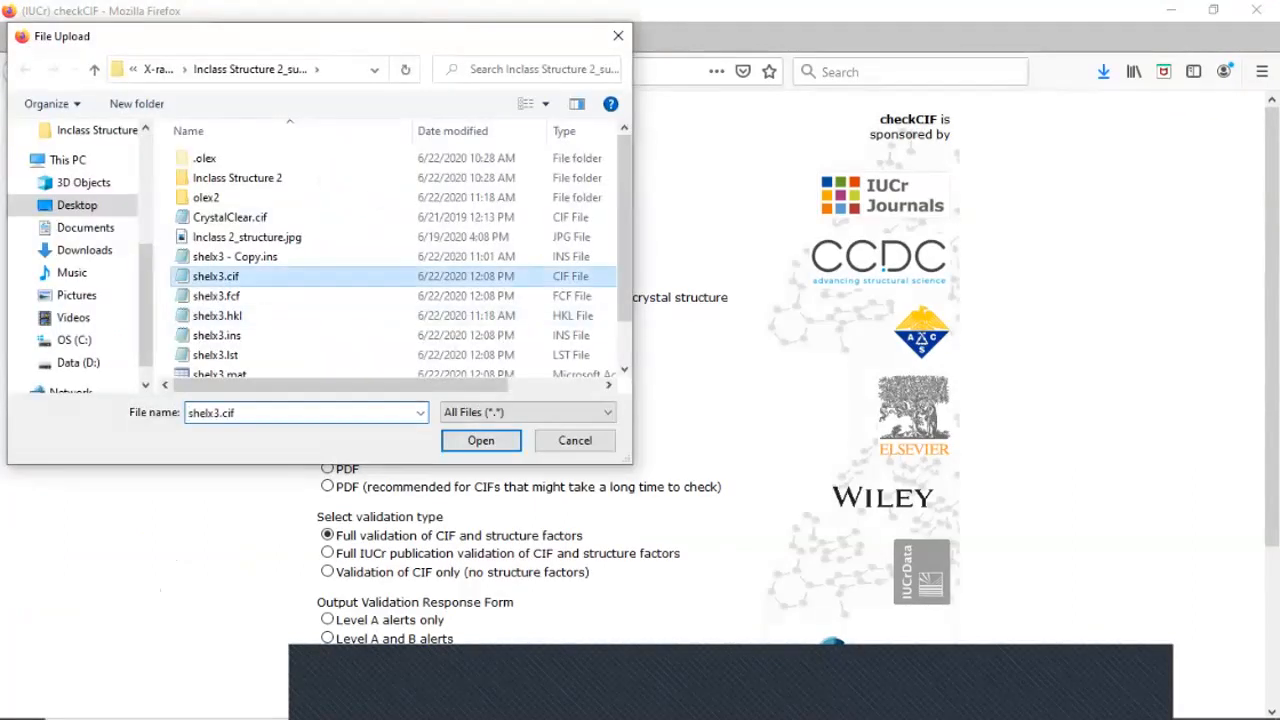
pyautogui.click(481, 440)
pyautogui.scroll(-3, 520, 400)
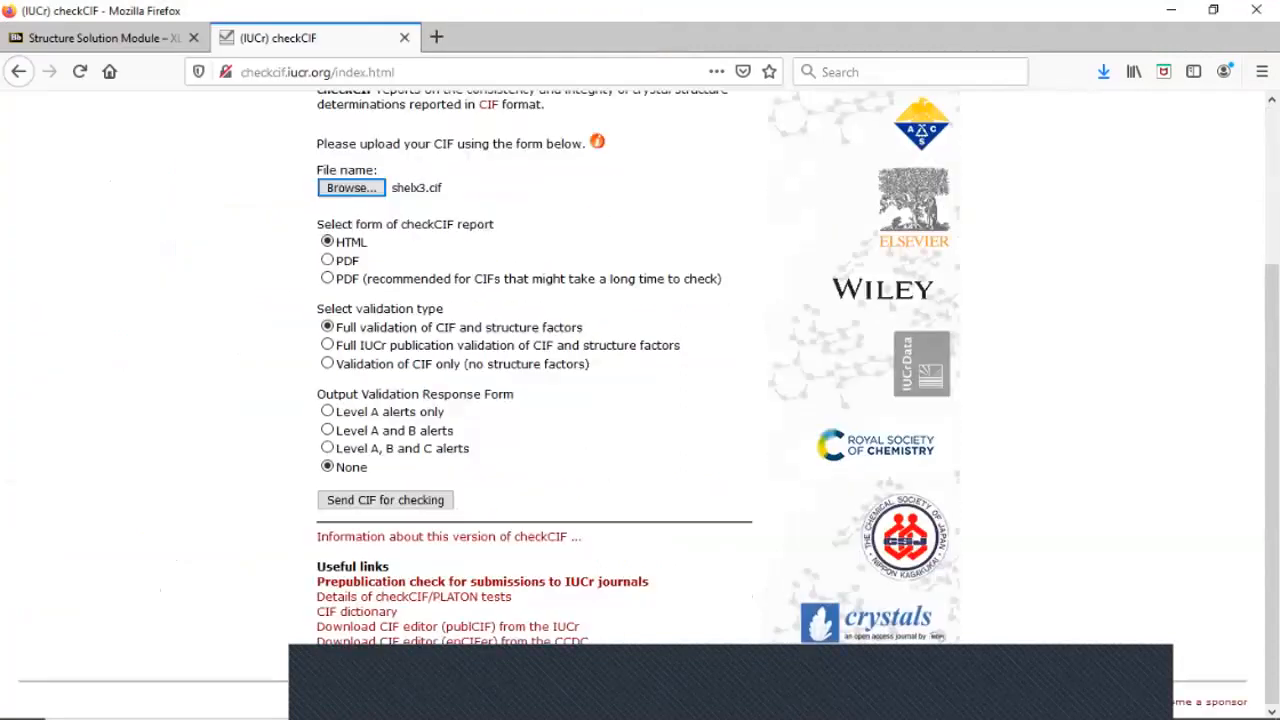
pyautogui.click(385, 499)
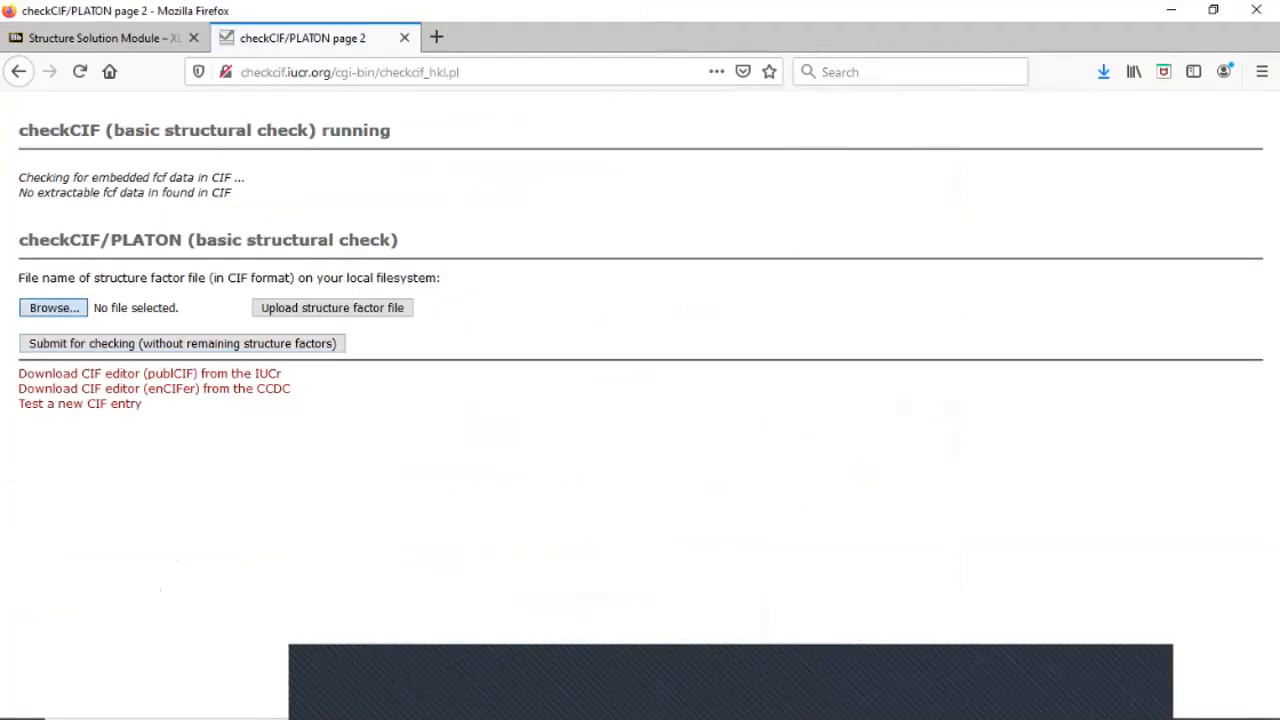
# - Upload shelx3.fcf as the structure factor file and read through the alerts in the checkCIF report
pyautogui.click(53, 307)
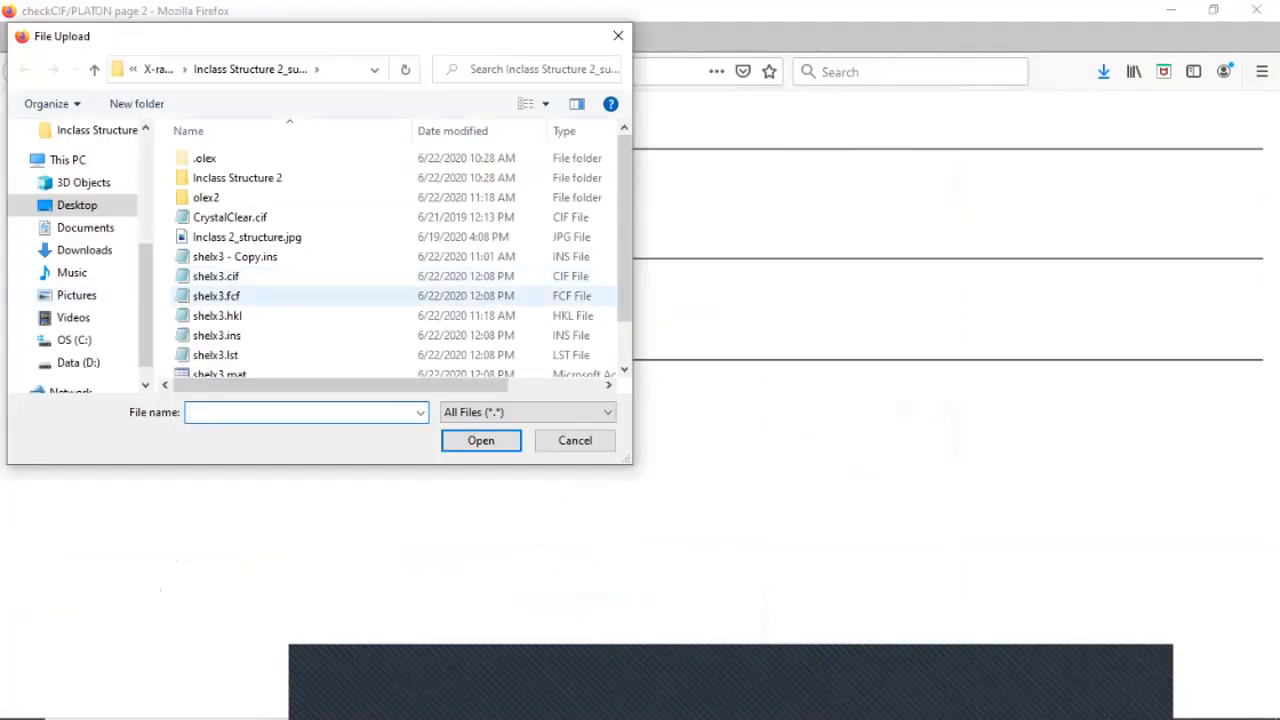
pyautogui.click(216, 295)
pyautogui.click(481, 440)
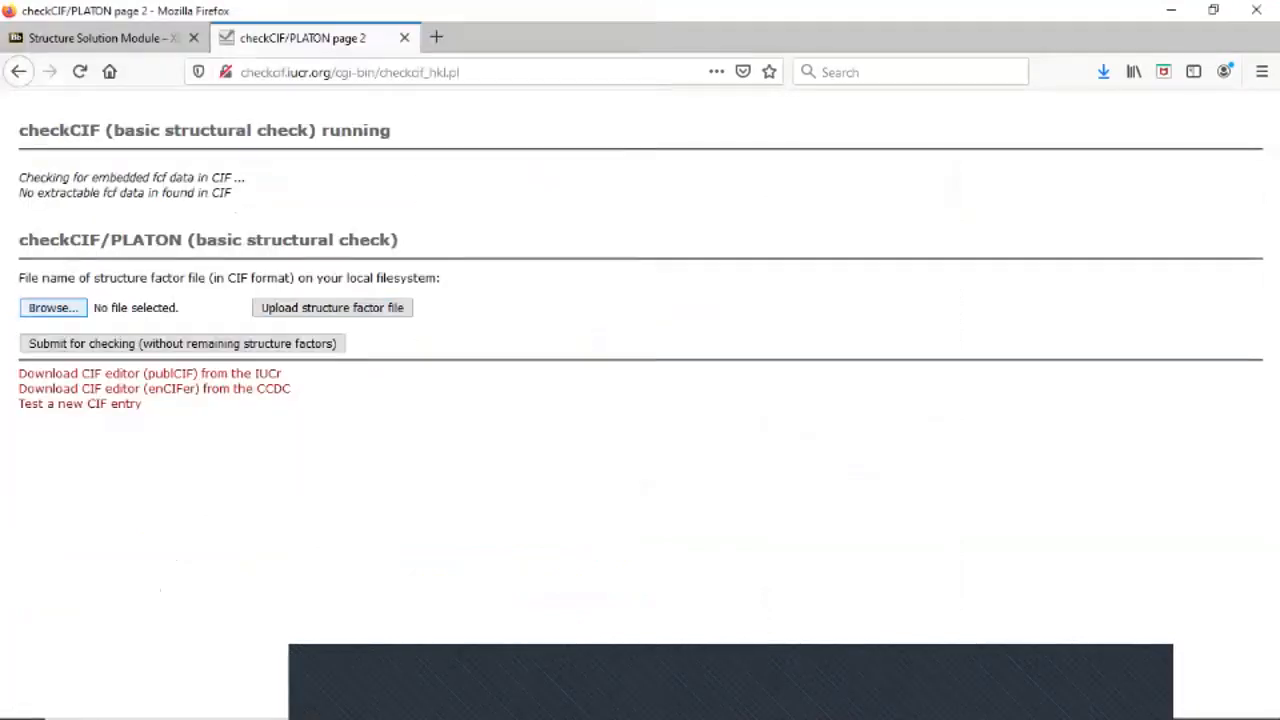
pyautogui.click(332, 307)
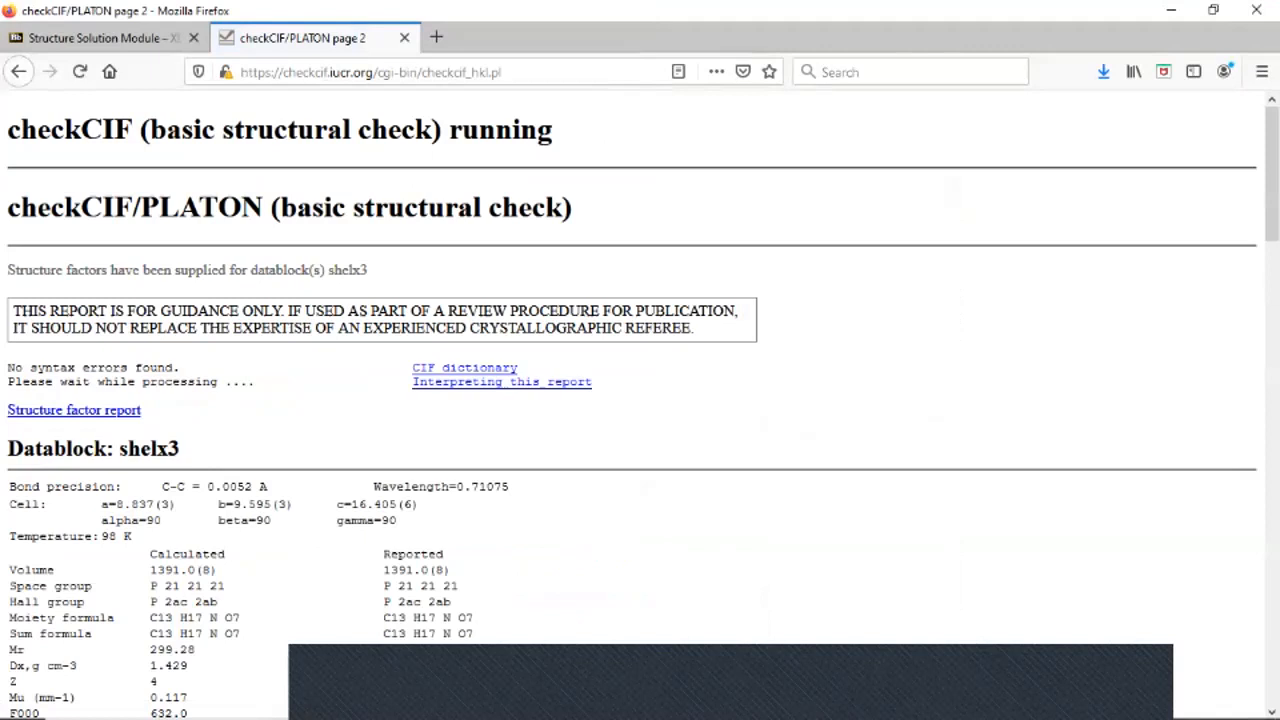
pyautogui.scroll(-8, 640, 400)
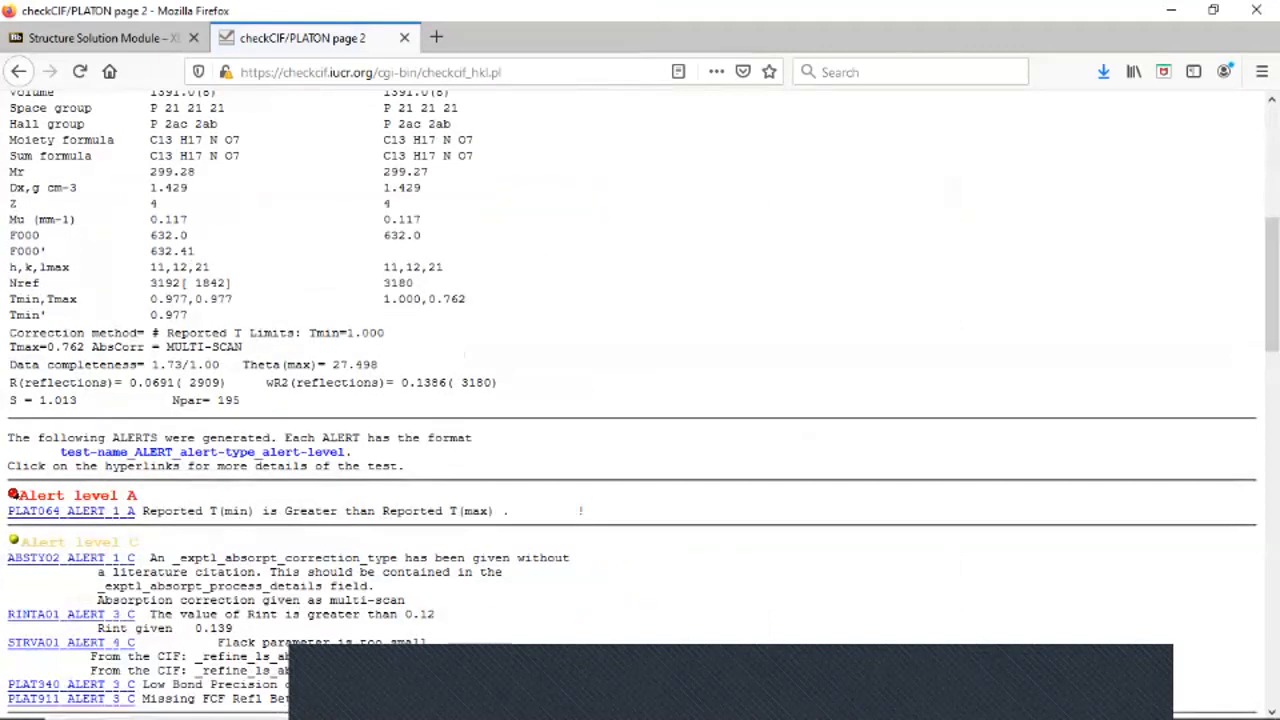
pyautogui.scroll(-3, 640, 400)
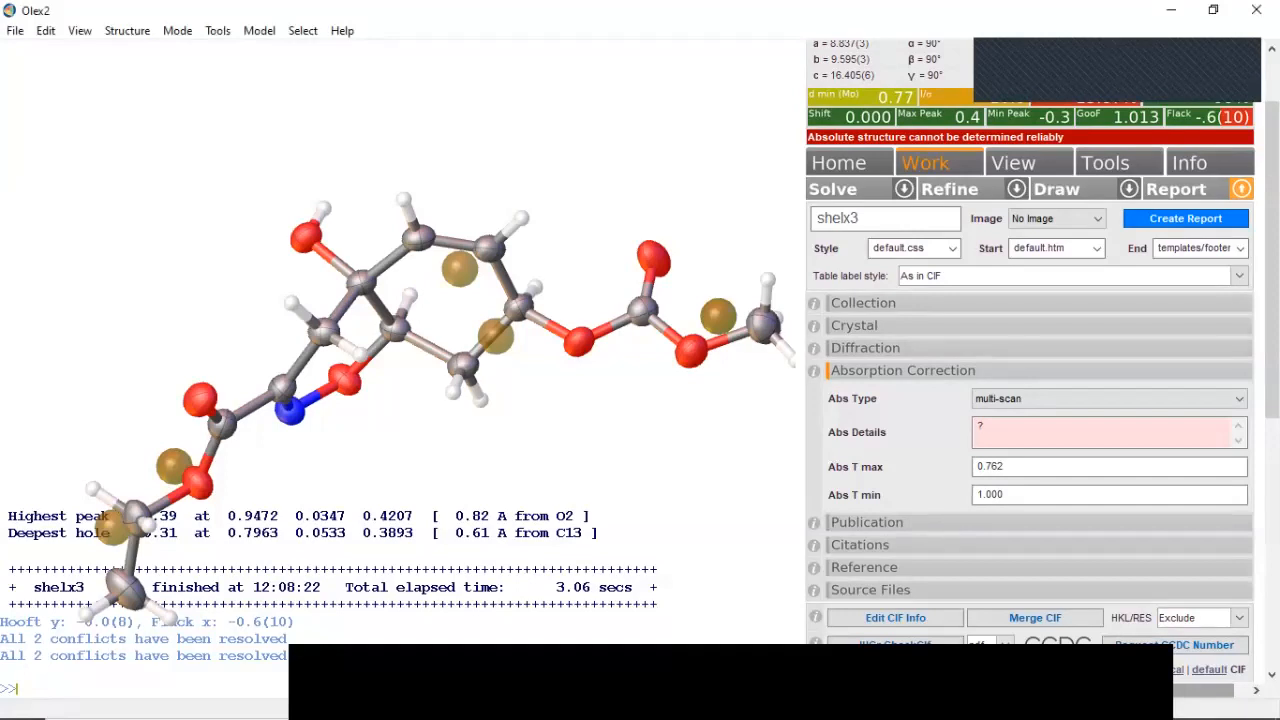
# - Switch to Olex2 and set Abs T max to 1.000 in the report's absorption correction details
pyautogui.click(866, 348)
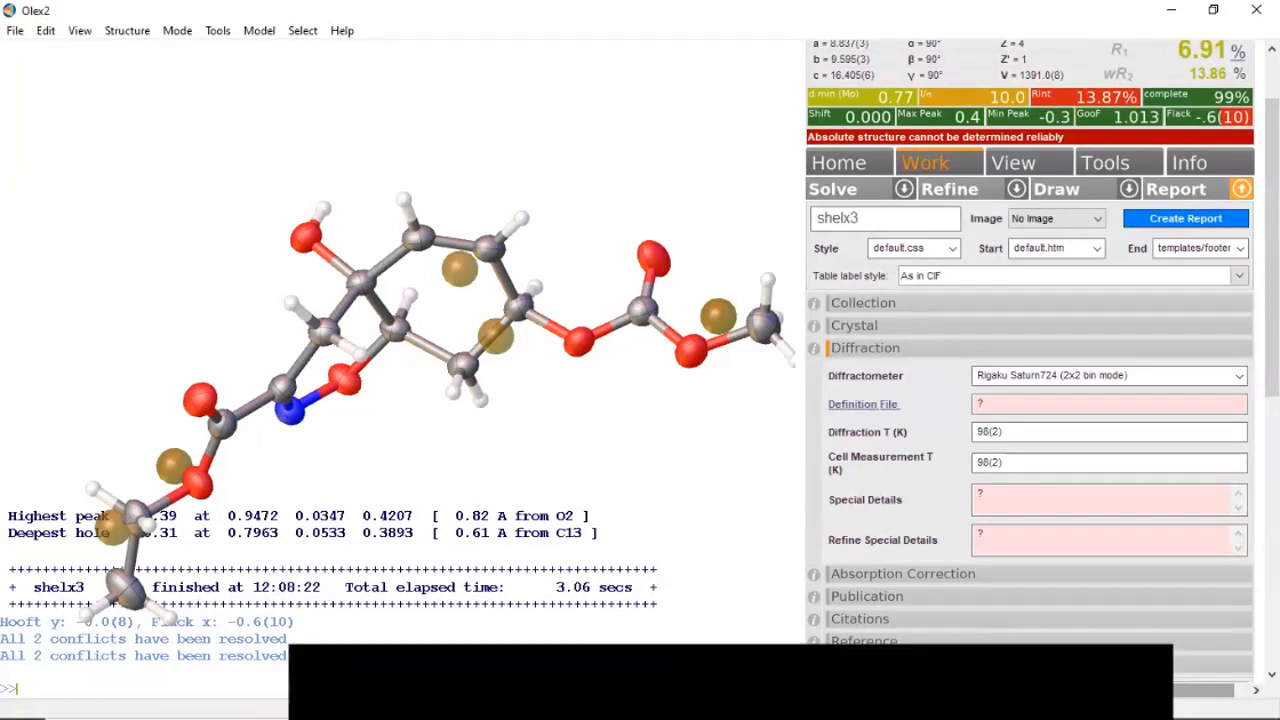
pyautogui.click(903, 574)
pyautogui.click(1010, 467)
pyautogui.click(1010, 467)
pyautogui.doubleClick(1003, 467)
pyautogui.write('1.000')
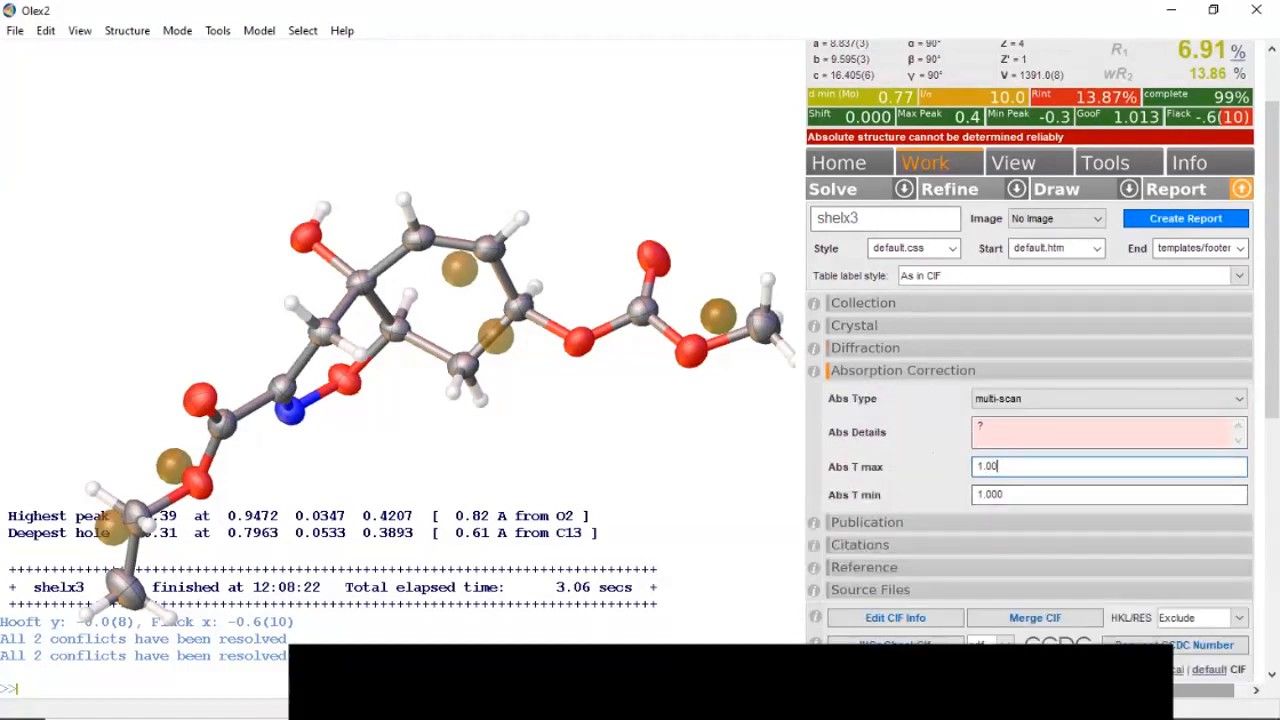
# - Set Abs T min to 0.762 and rerun the refinement of shelx3
pyautogui.doubleClick(1004, 495)
pyautogui.write('7')
pyautogui.press('BackSpace')
pyautogui.write('0.762')
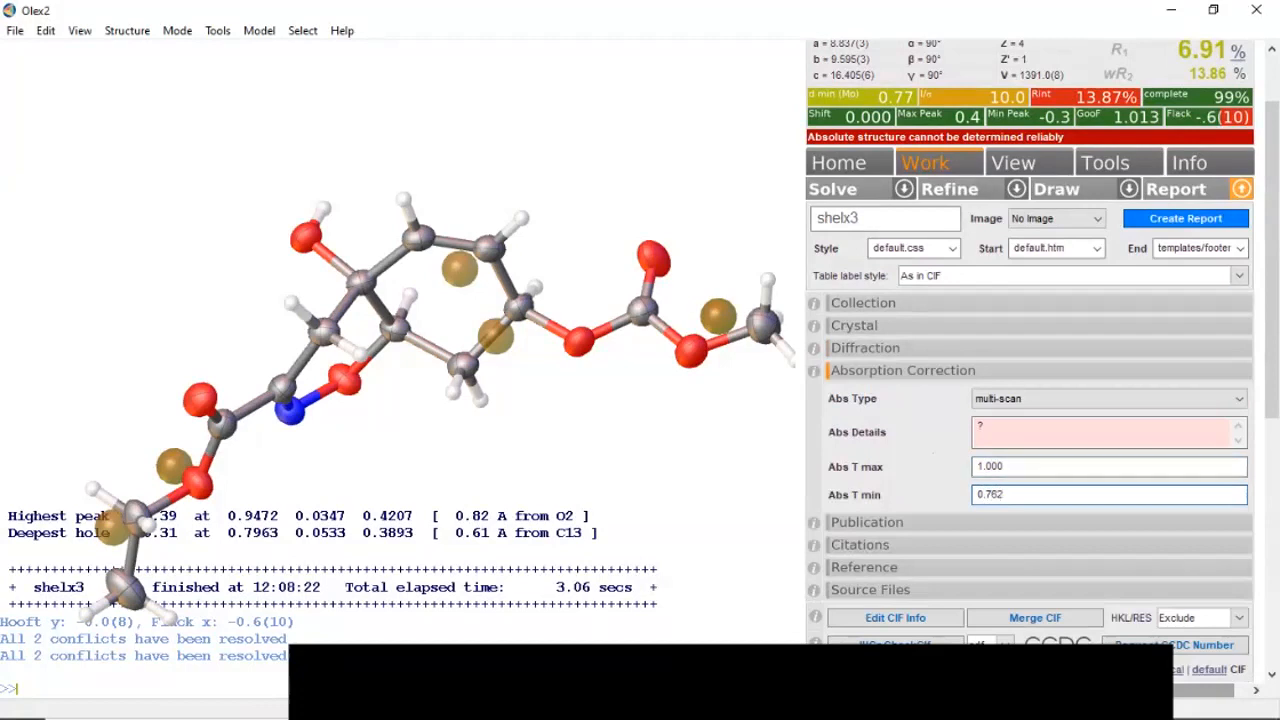
pyautogui.hotkey('ctrl', 'r')
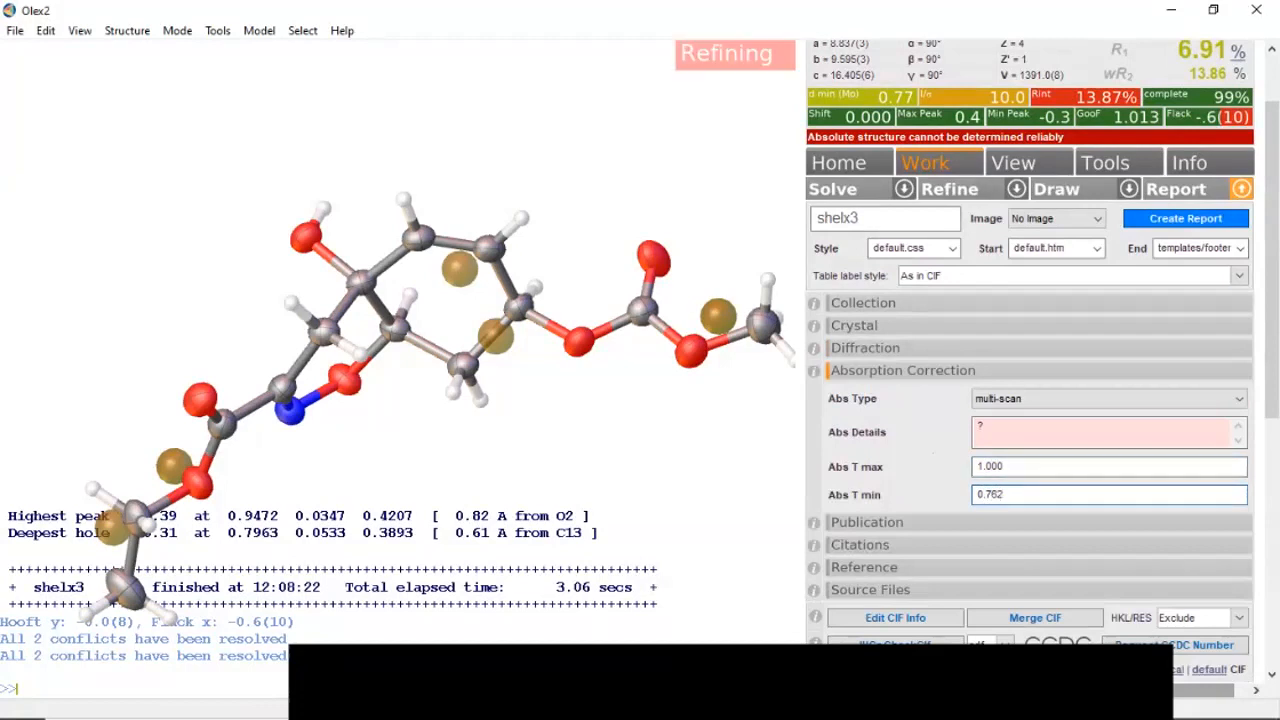
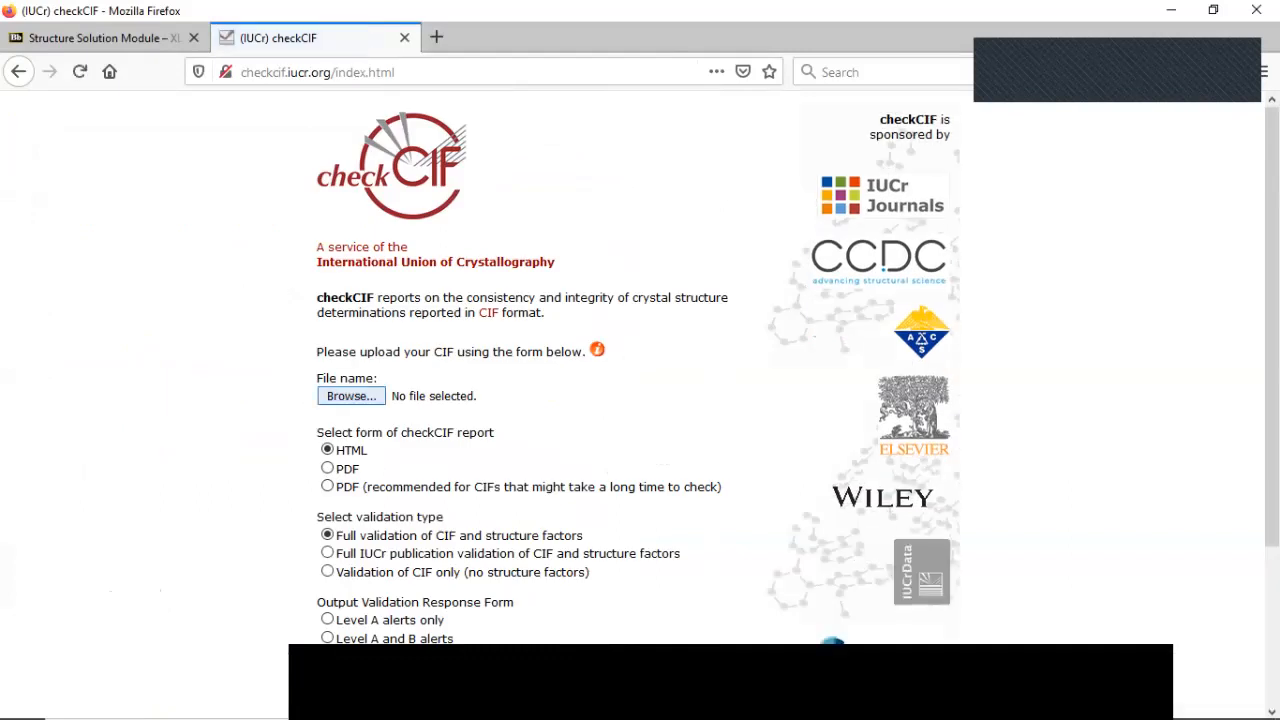
# - Submit the newly refined shelx3.cif to checkCIF in Firefox for full validation of CIF and structure factors with an HTML report
pyautogui.click(351, 396)
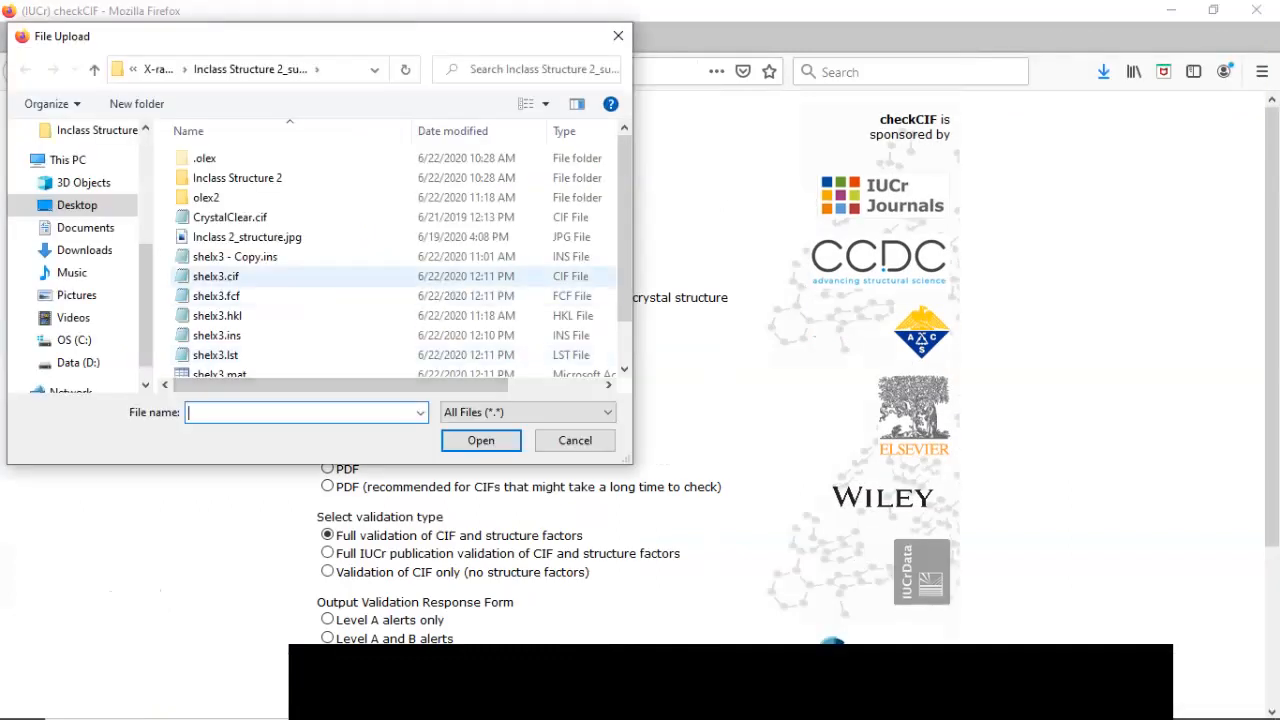
pyautogui.click(216, 276)
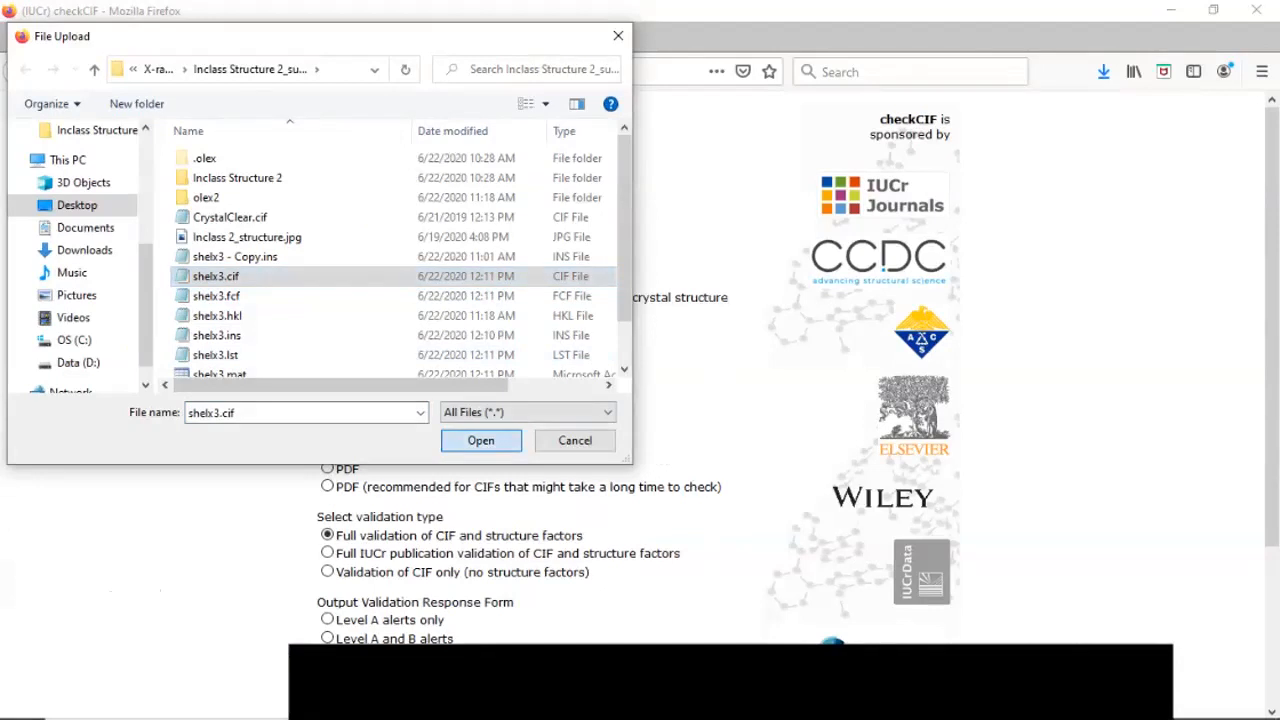
pyautogui.click(481, 440)
pyautogui.scroll(-3, 478, 444)
pyautogui.click(386, 500)
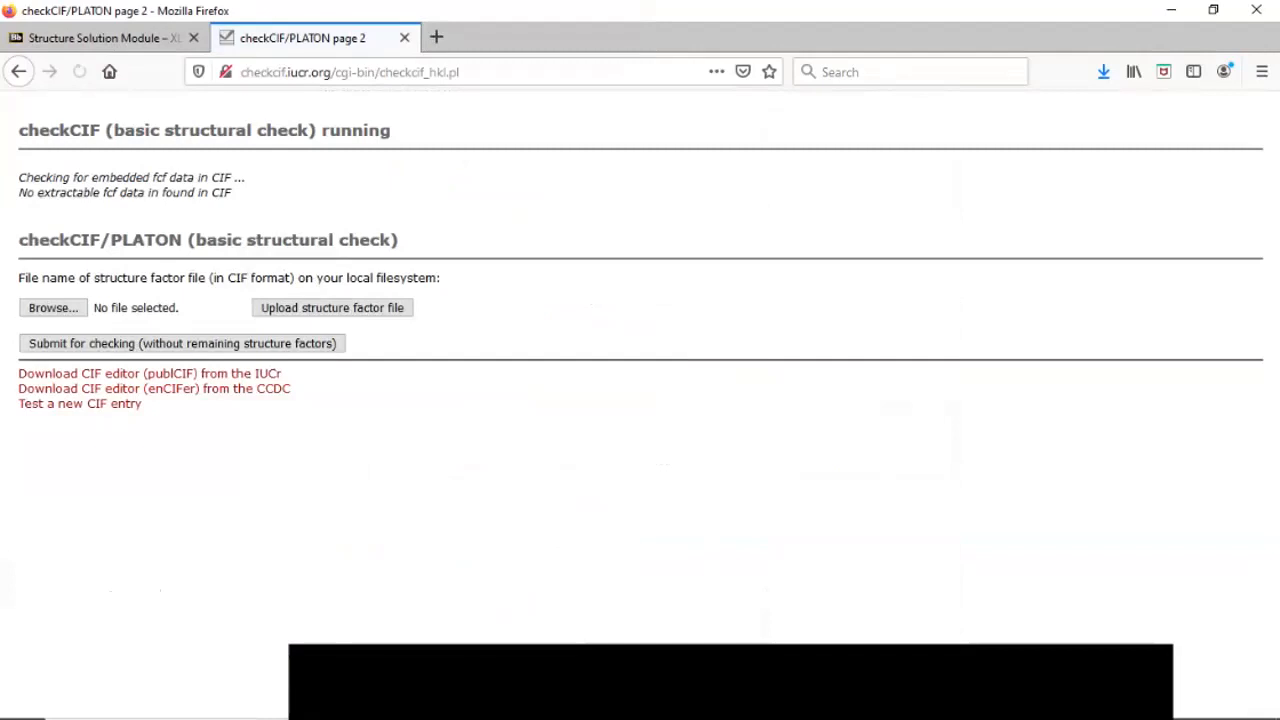
# - Upload the matching shelx3.fcf structure factor file and review the new checkCIF report's alerts and ellipsoid plot
pyautogui.click(53, 308)
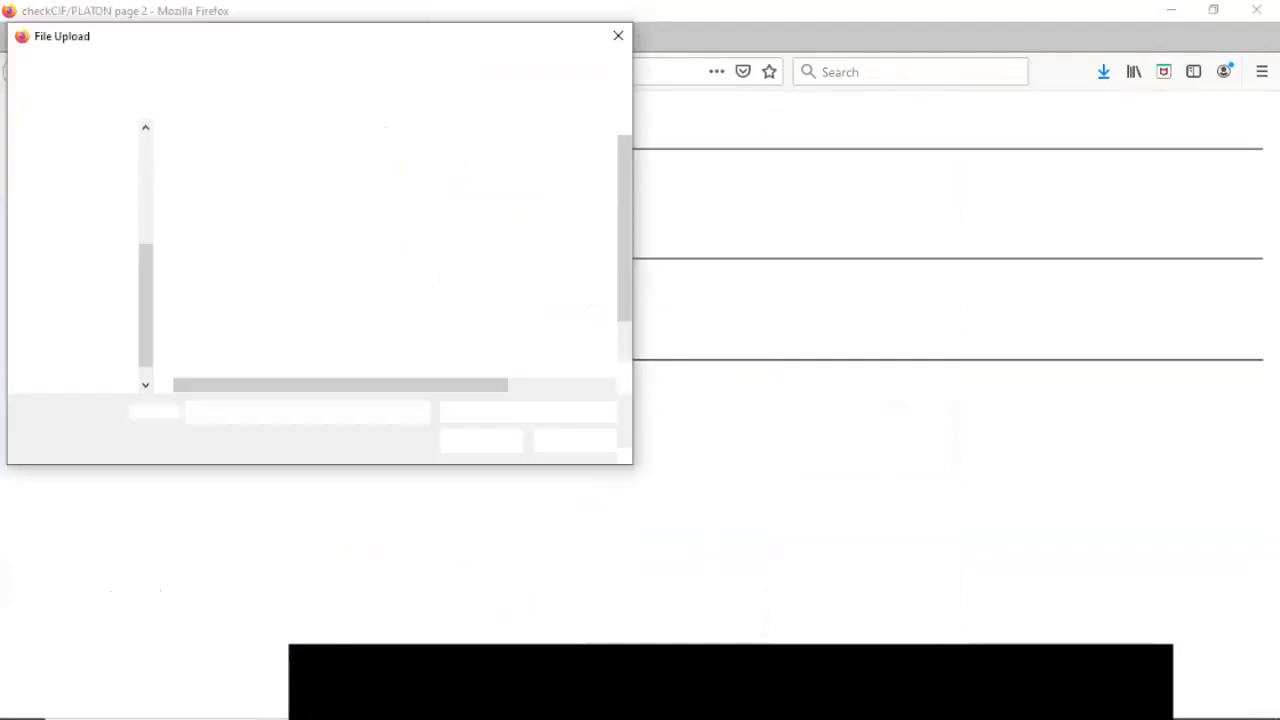
pyautogui.click(216, 296)
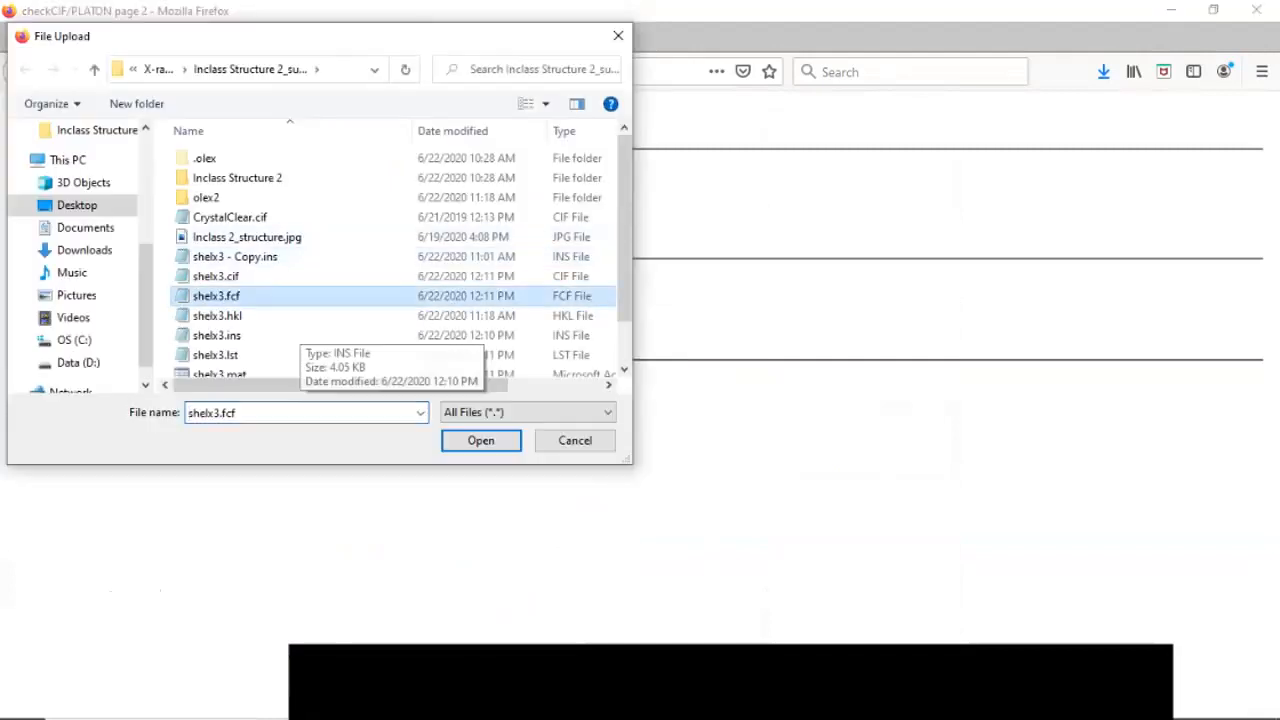
pyautogui.click(481, 440)
pyautogui.click(332, 308)
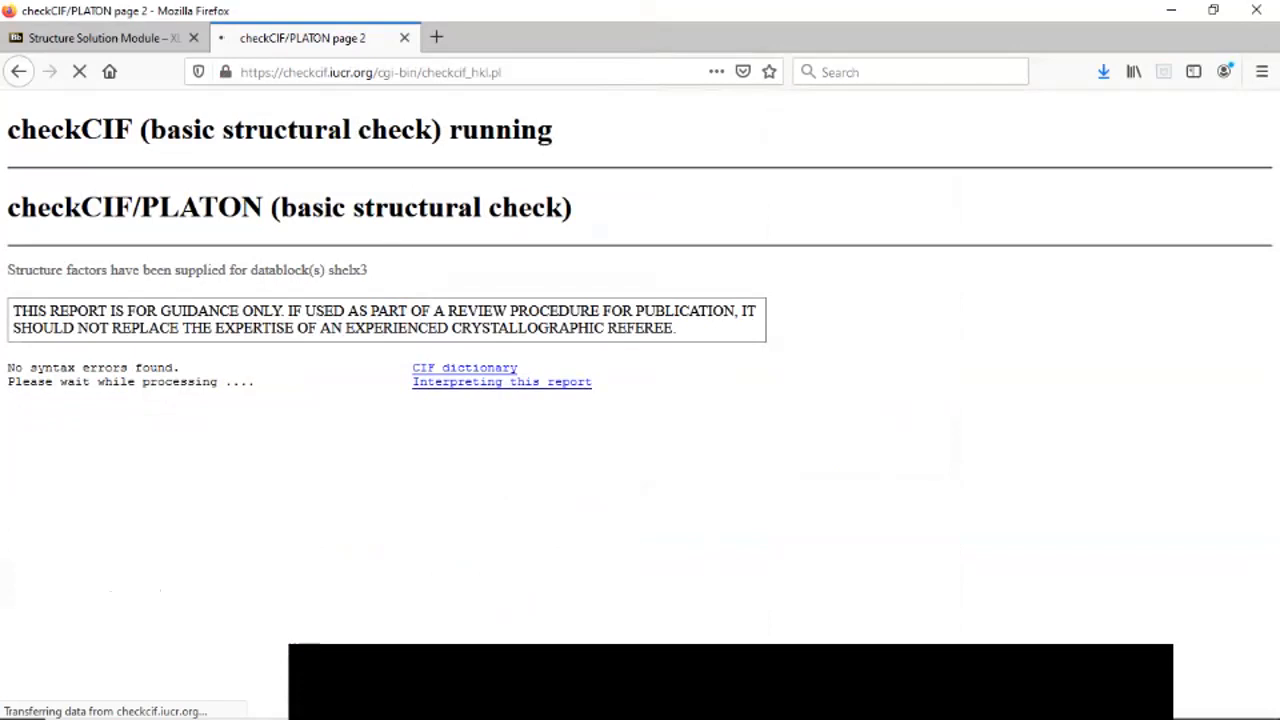
pyautogui.scroll(-5, 640, 400)
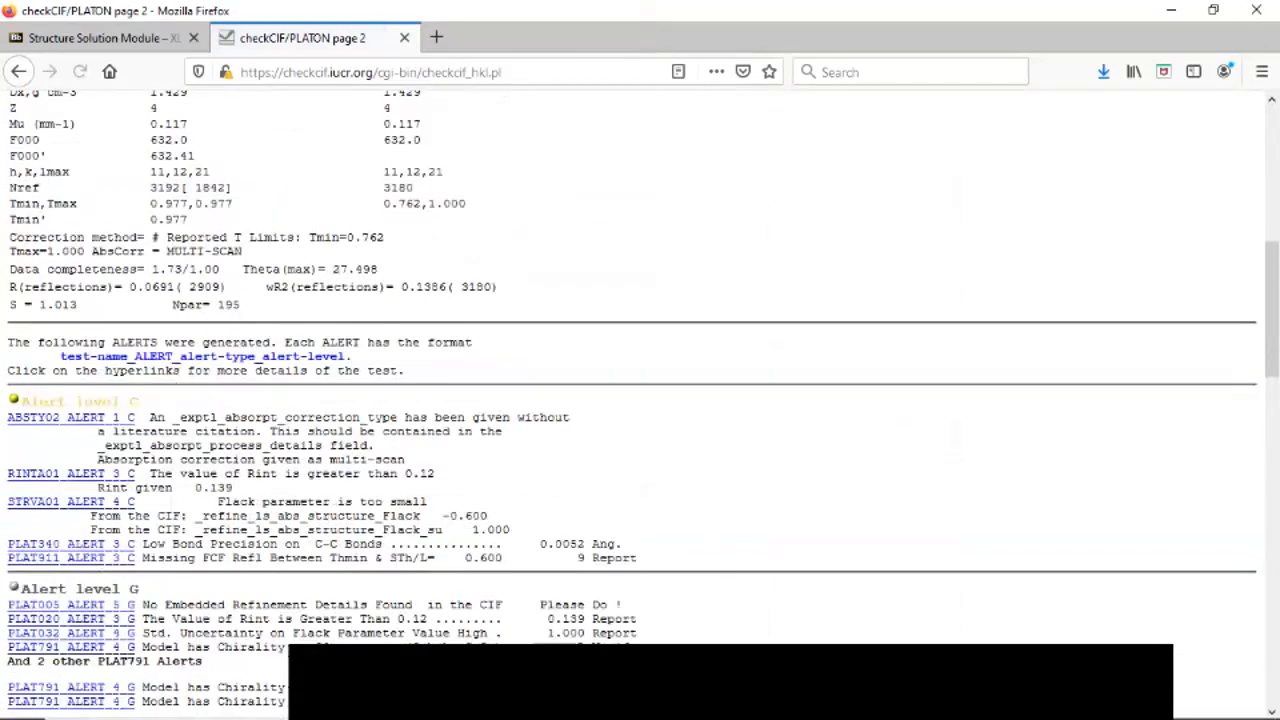
pyautogui.scroll(-2, 640, 400)
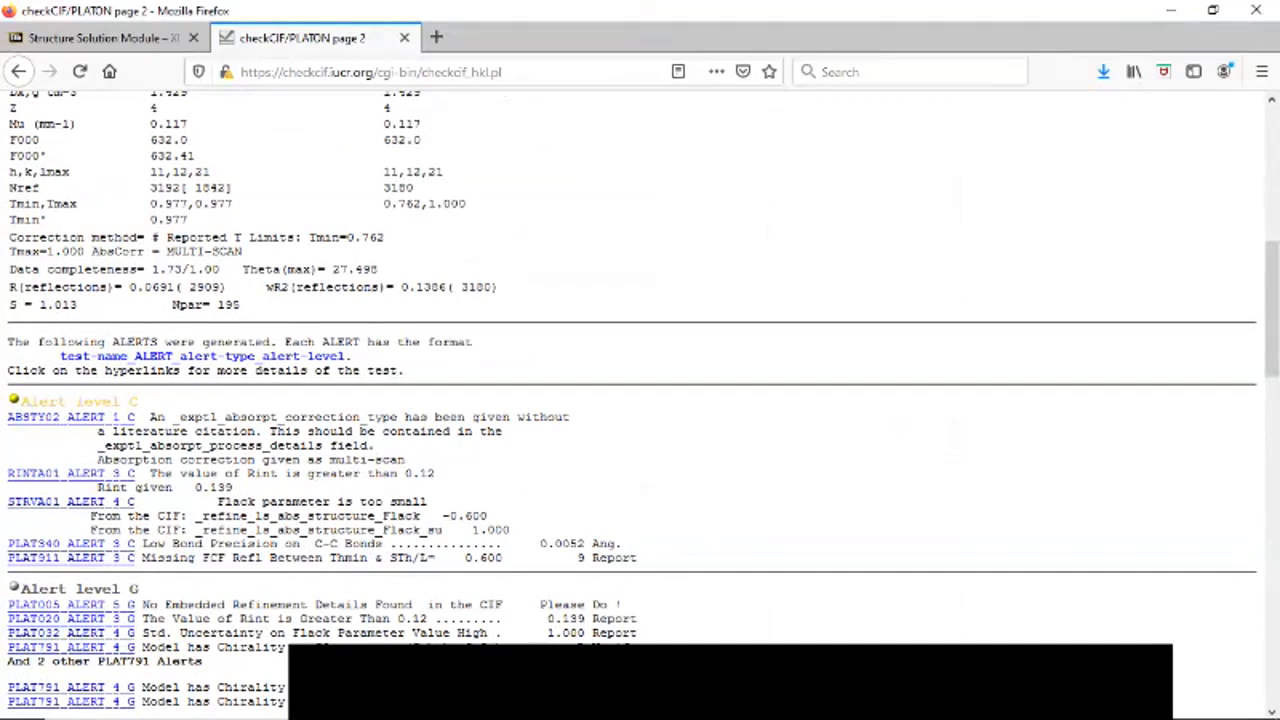
pyautogui.scroll(-10, 640, 400)
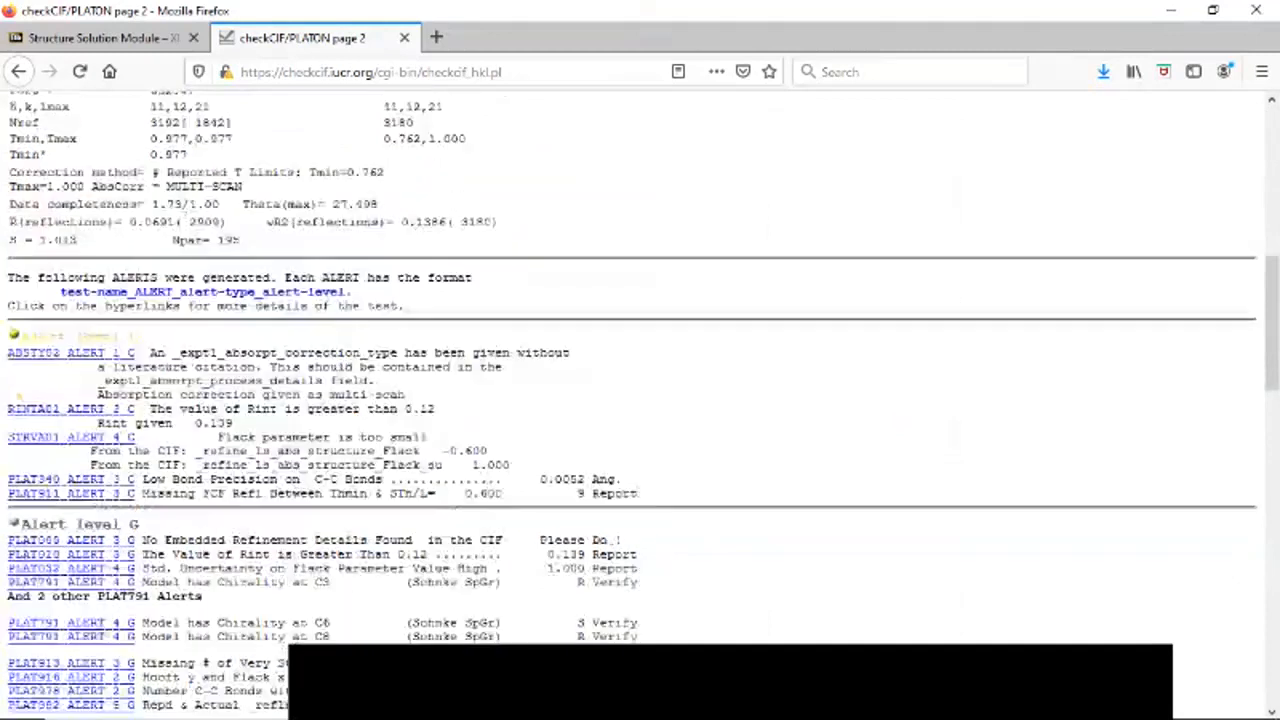
pyautogui.scroll(-6, 640, 400)
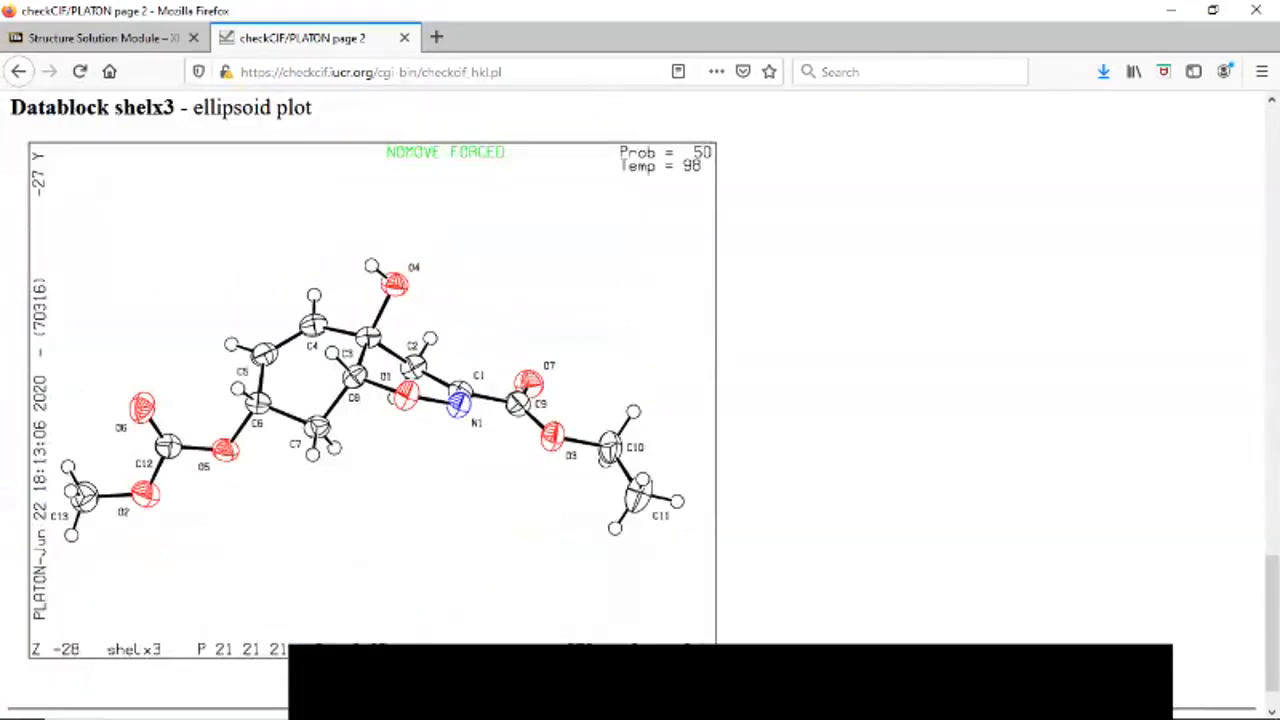
pyautogui.scroll(20, 640, 400)
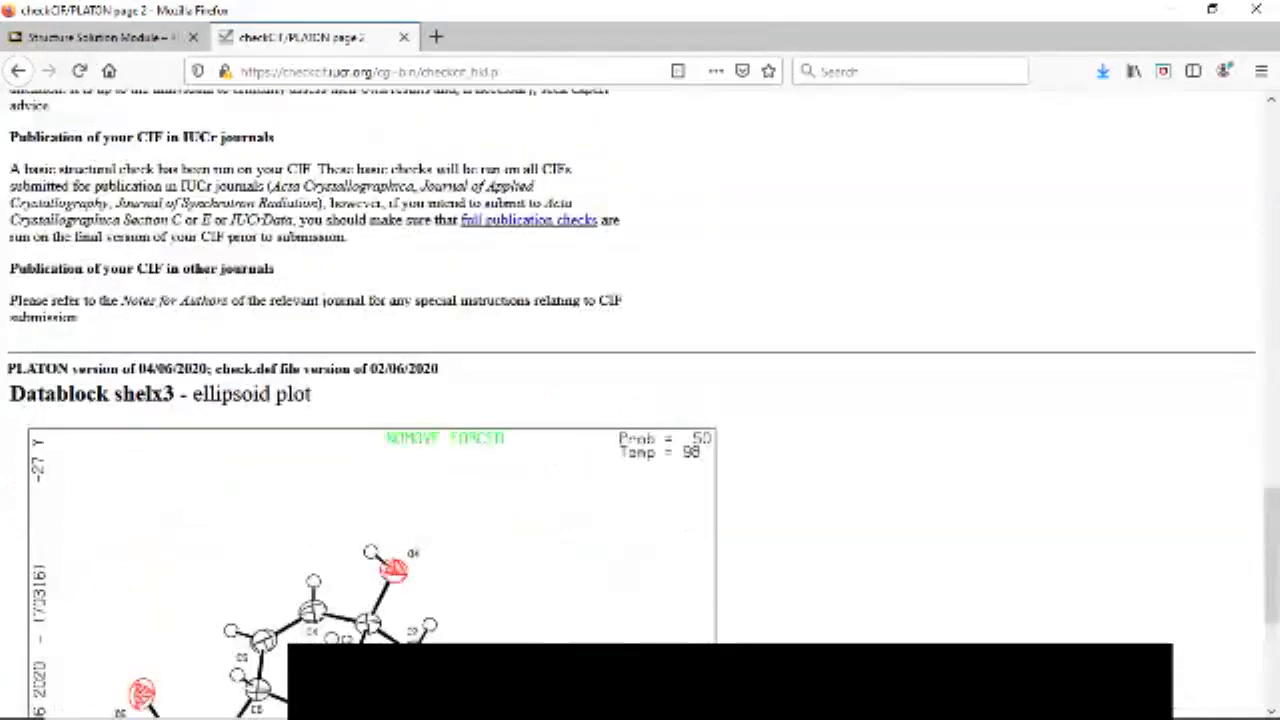
pyautogui.scroll(15, 640, 400)
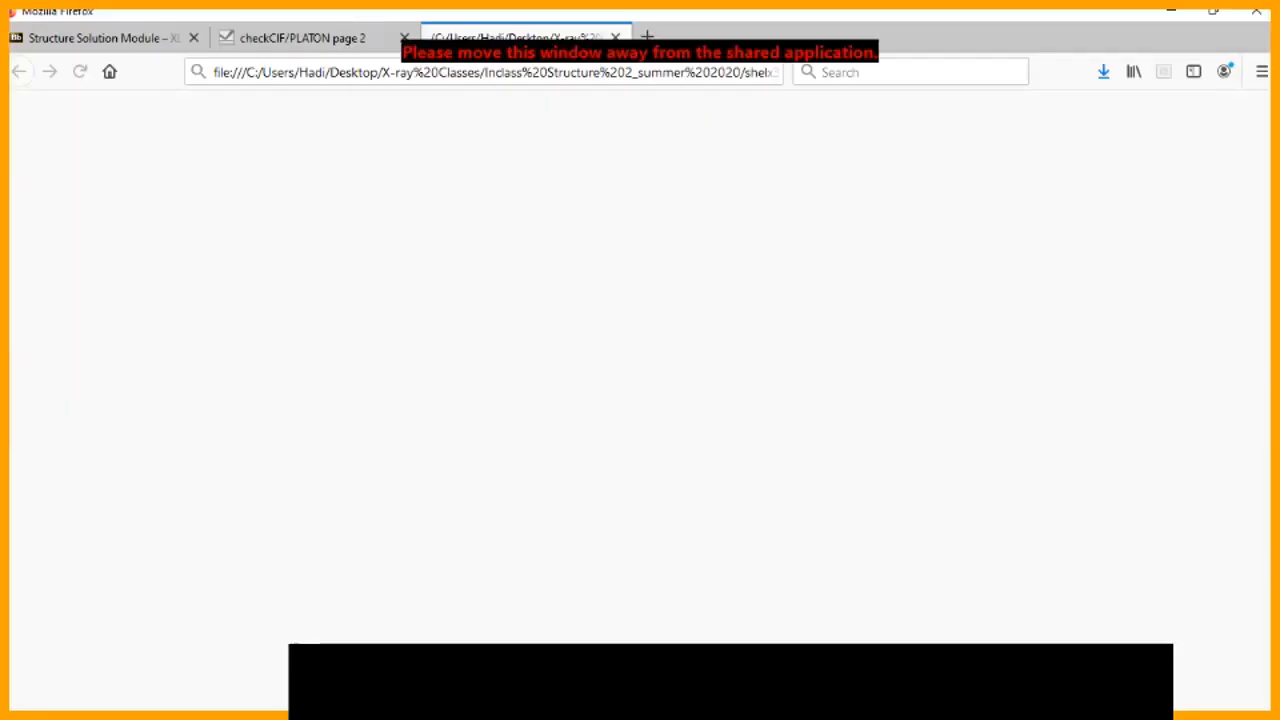
# - Look through the Olex2 structure report for shelx3, from the crystal data and geometry tables to the experimental and refinement descriptions
pyautogui.scroll(-2, 640, 400)
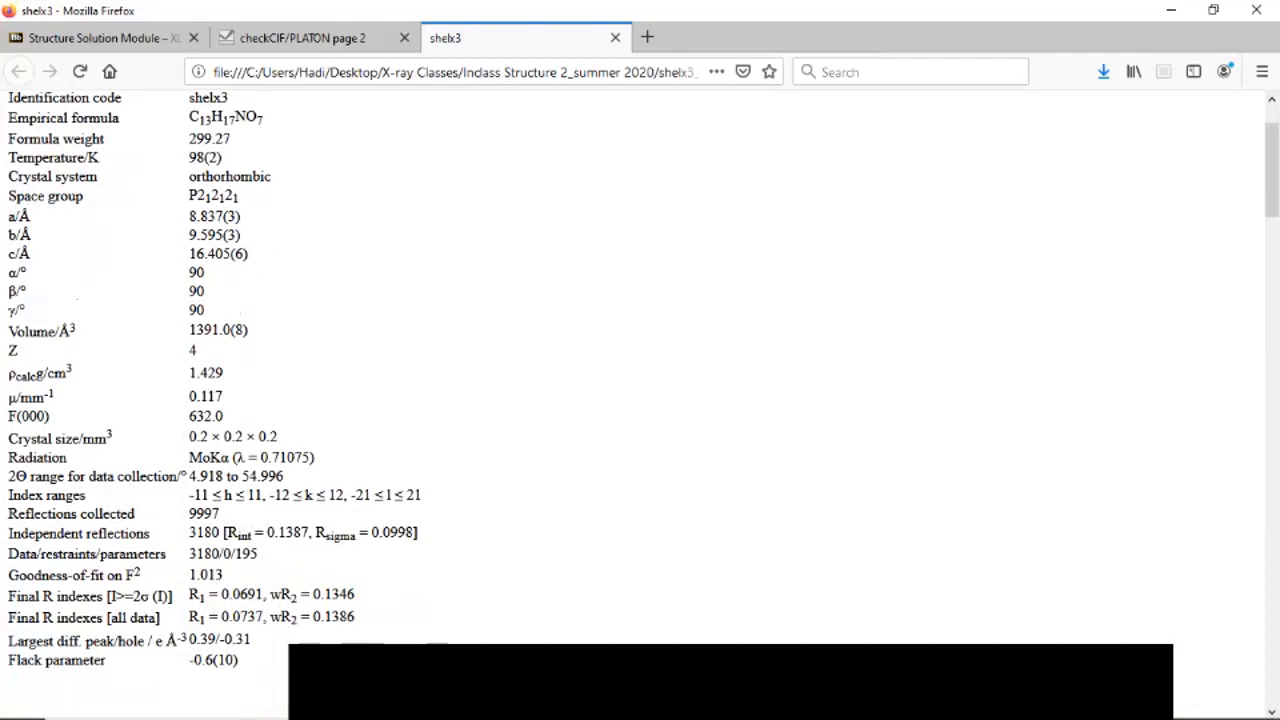
pyautogui.scroll(-12, 640, 400)
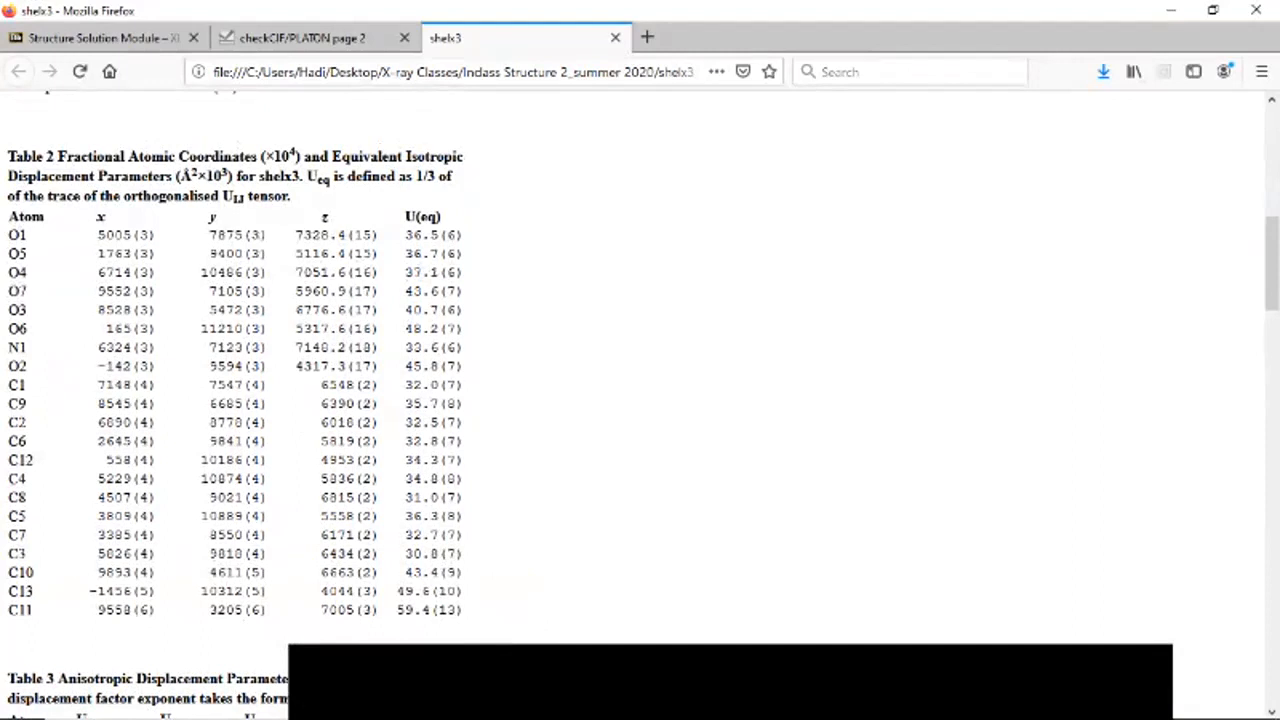
pyautogui.scroll(-10, 640, 400)
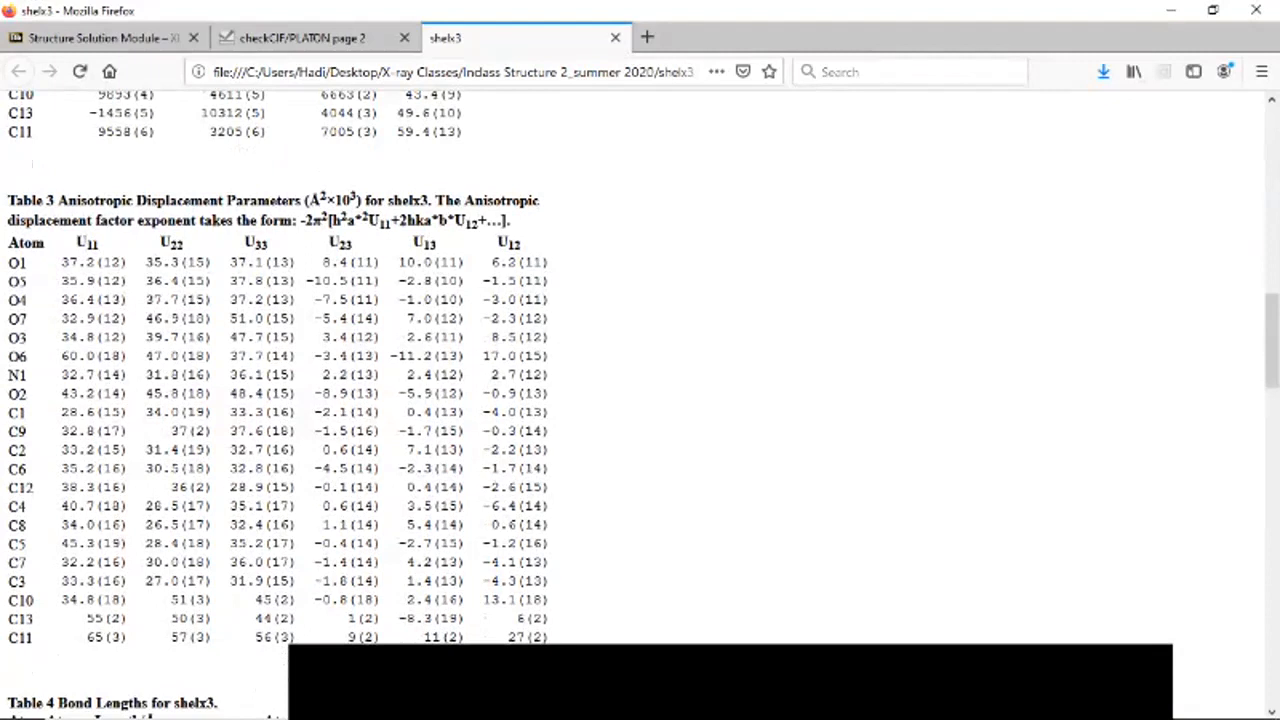
pyautogui.scroll(-8, 640, 400)
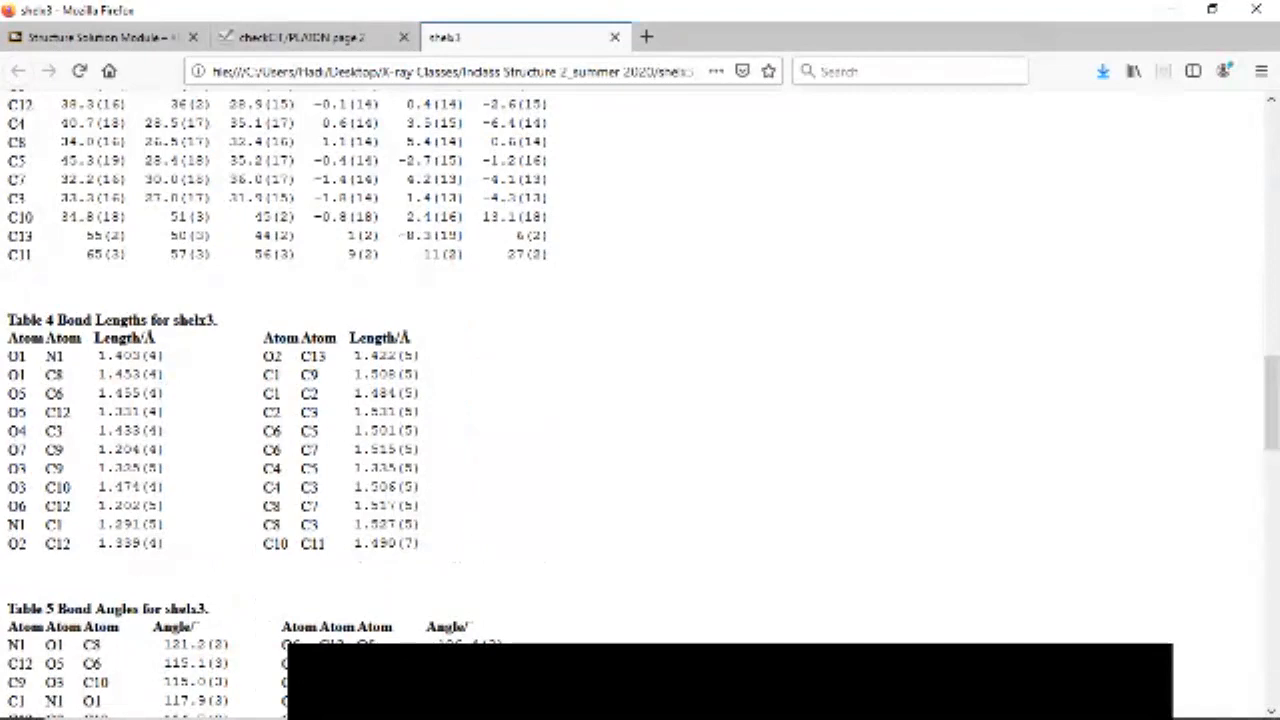
pyautogui.scroll(-10, 640, 400)
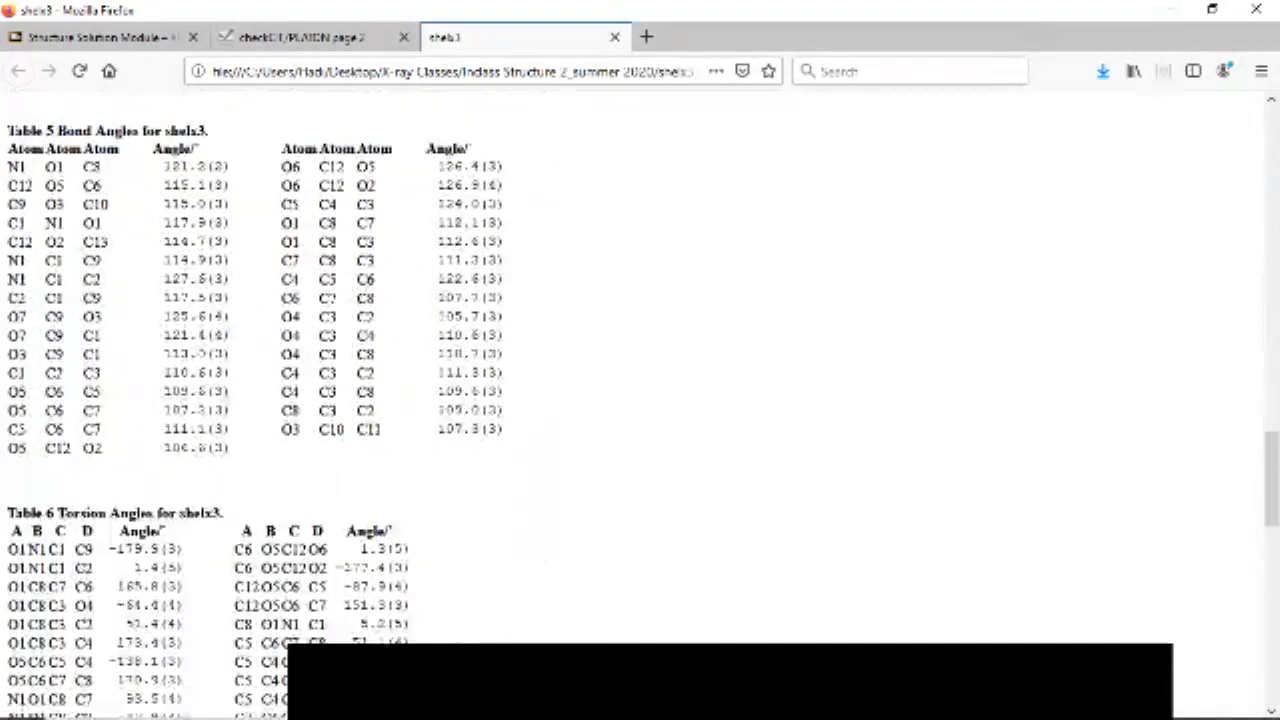
pyautogui.scroll(-8, 640, 400)
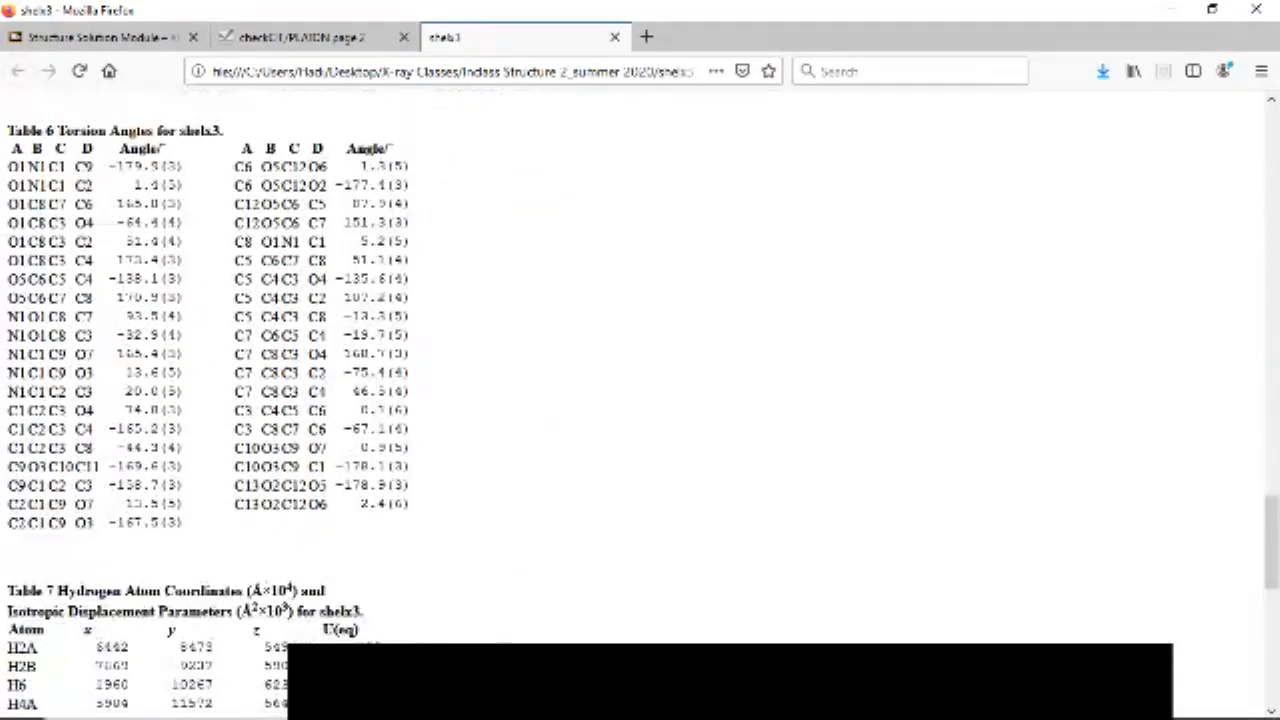
pyautogui.scroll(-6, 640, 400)
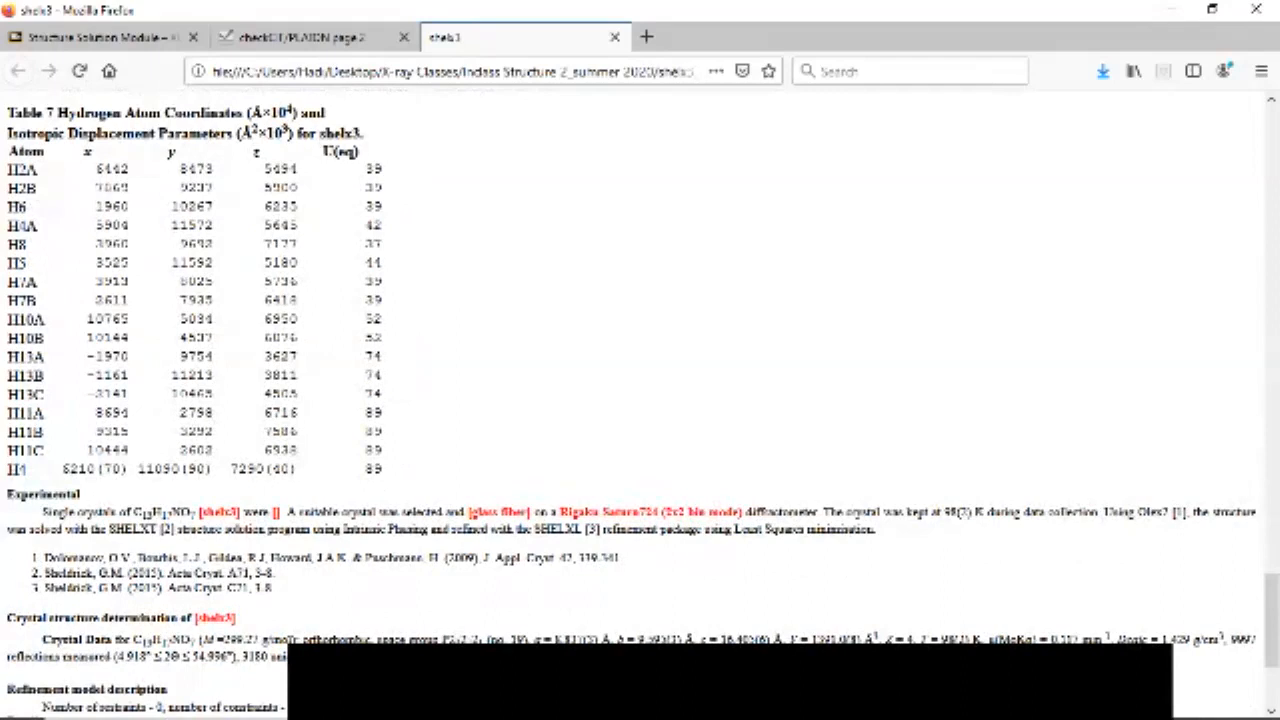
pyautogui.scroll(-3, 640, 400)
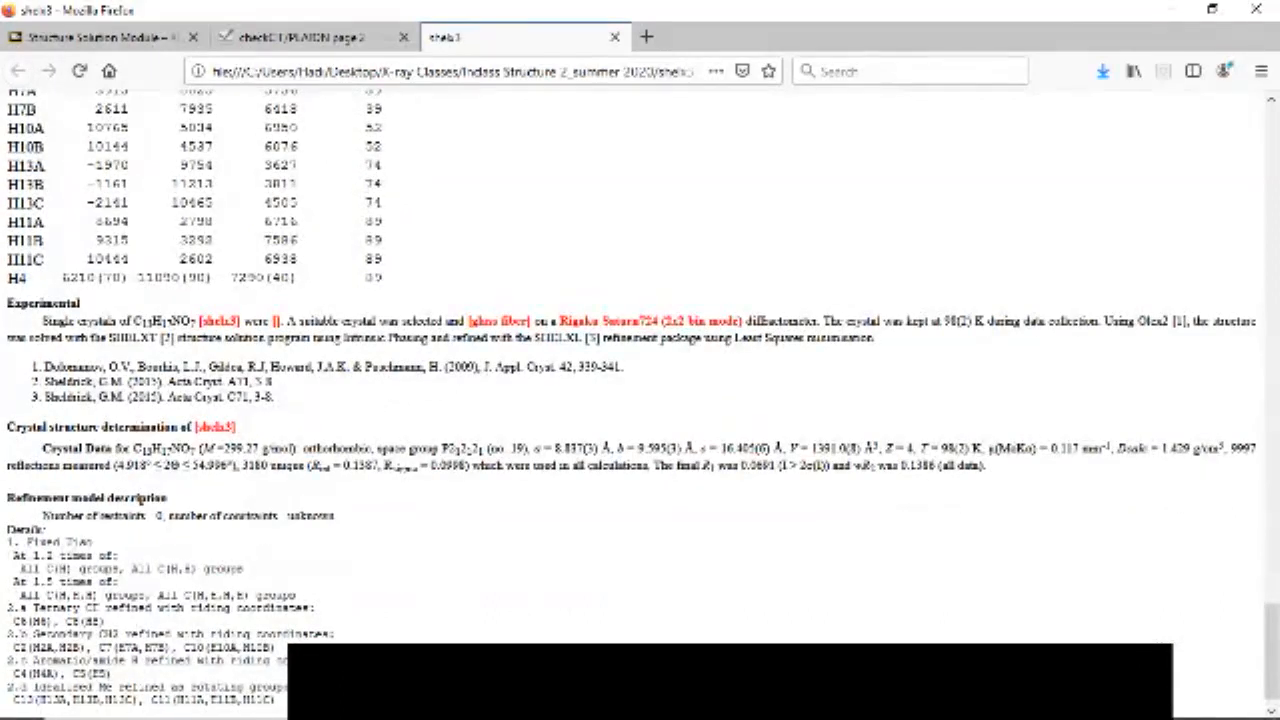
pyautogui.scroll(-1, 640, 400)
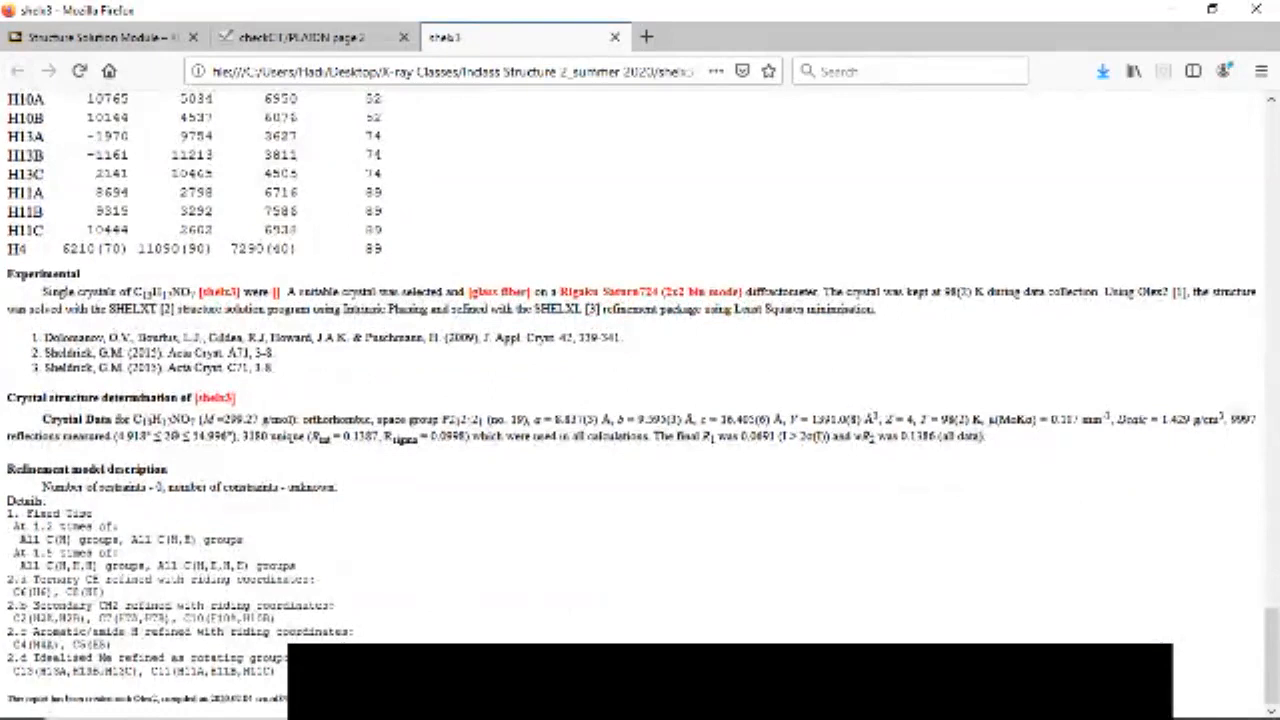
pyautogui.scroll(10, 640, 400)
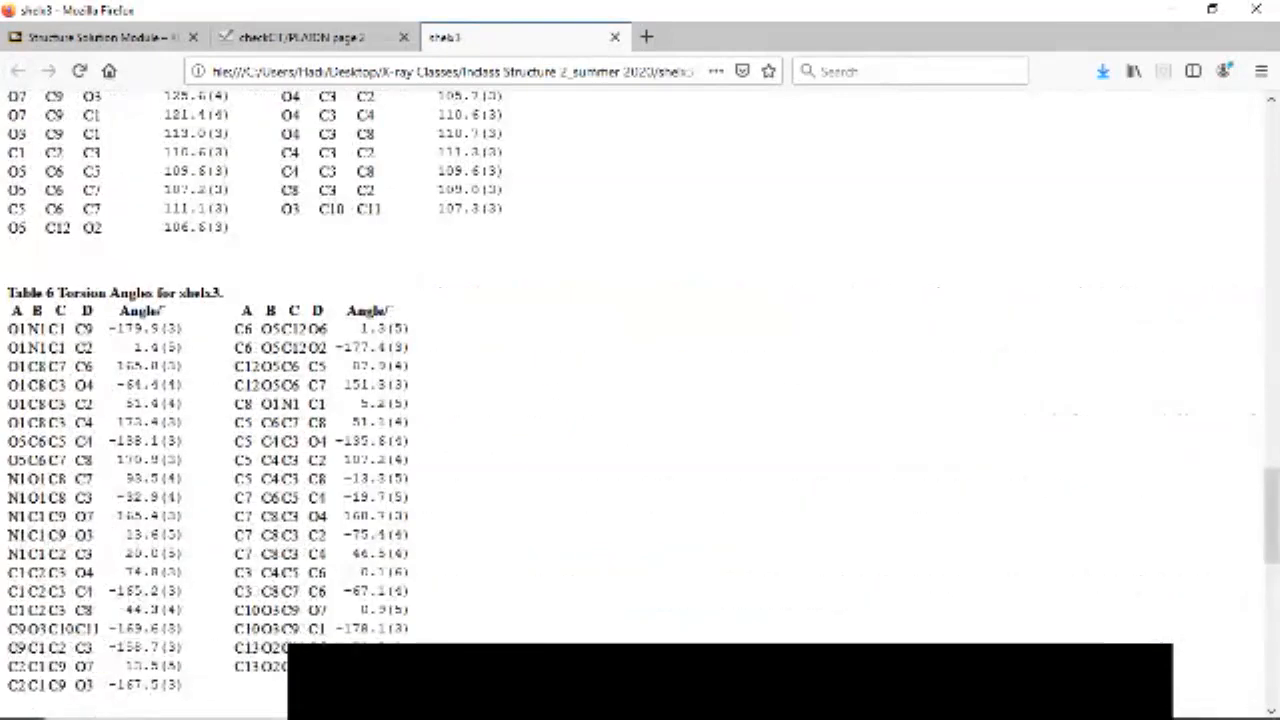
pyautogui.scroll(15, 640, 400)
pyautogui.scroll(12, 640, 400)
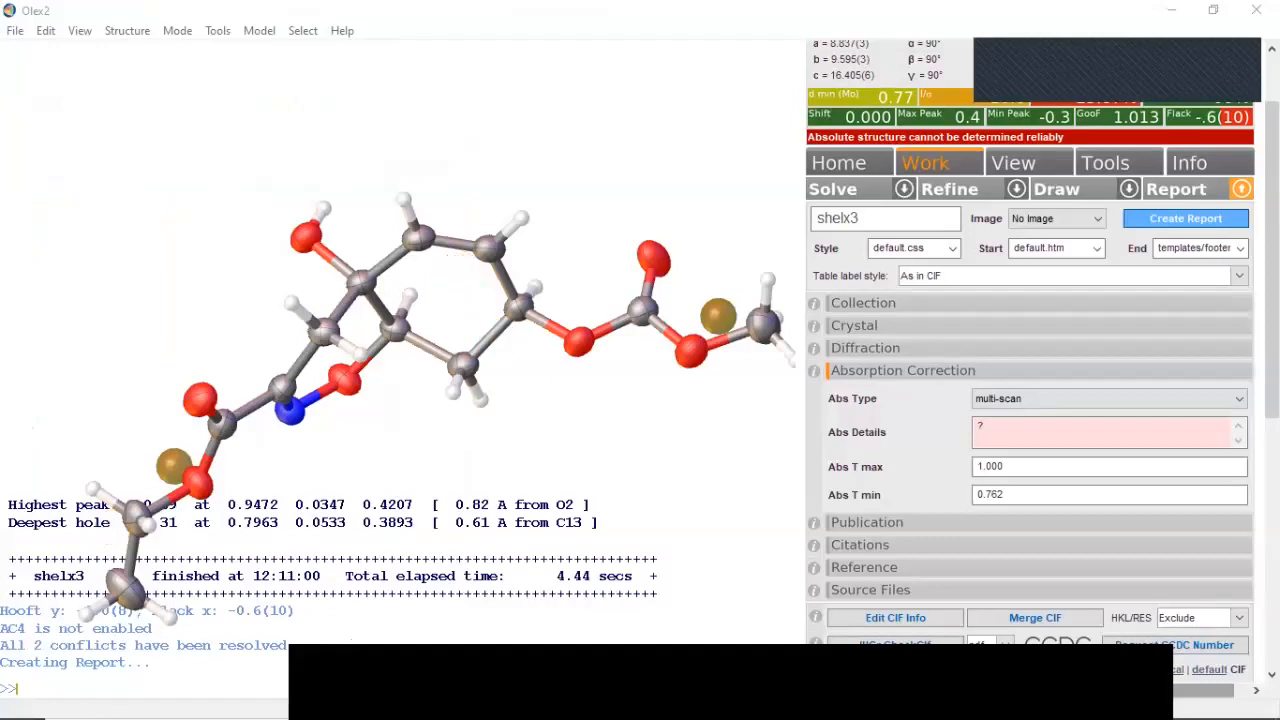
# - Set the hydrogen bond (HTAB) distance to 3.08 and the short contacts expansion distance to 1.24 for shelx3
pyautogui.moveTo(400, 430)
pyautogui.mouseDown()
pyautogui.moveTo(430, 432)
pyautogui.moveTo(415, 420)
pyautogui.mouseUp()
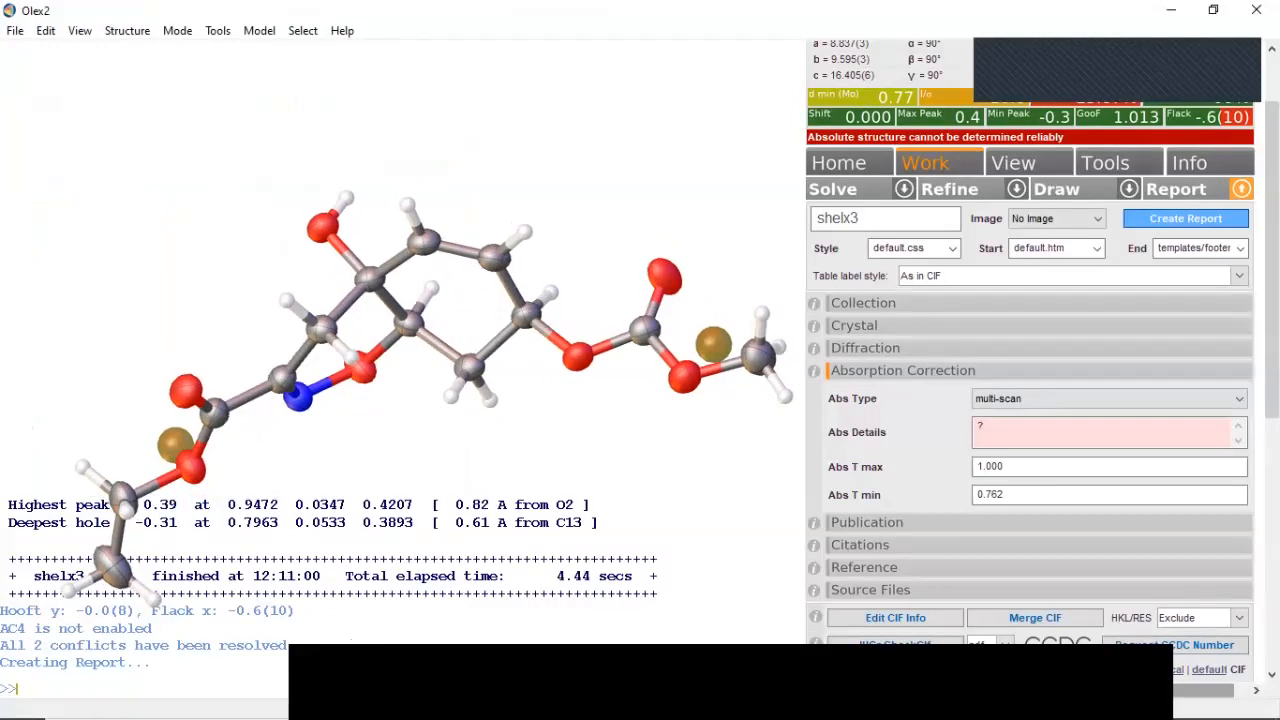
pyautogui.click(1106, 163)
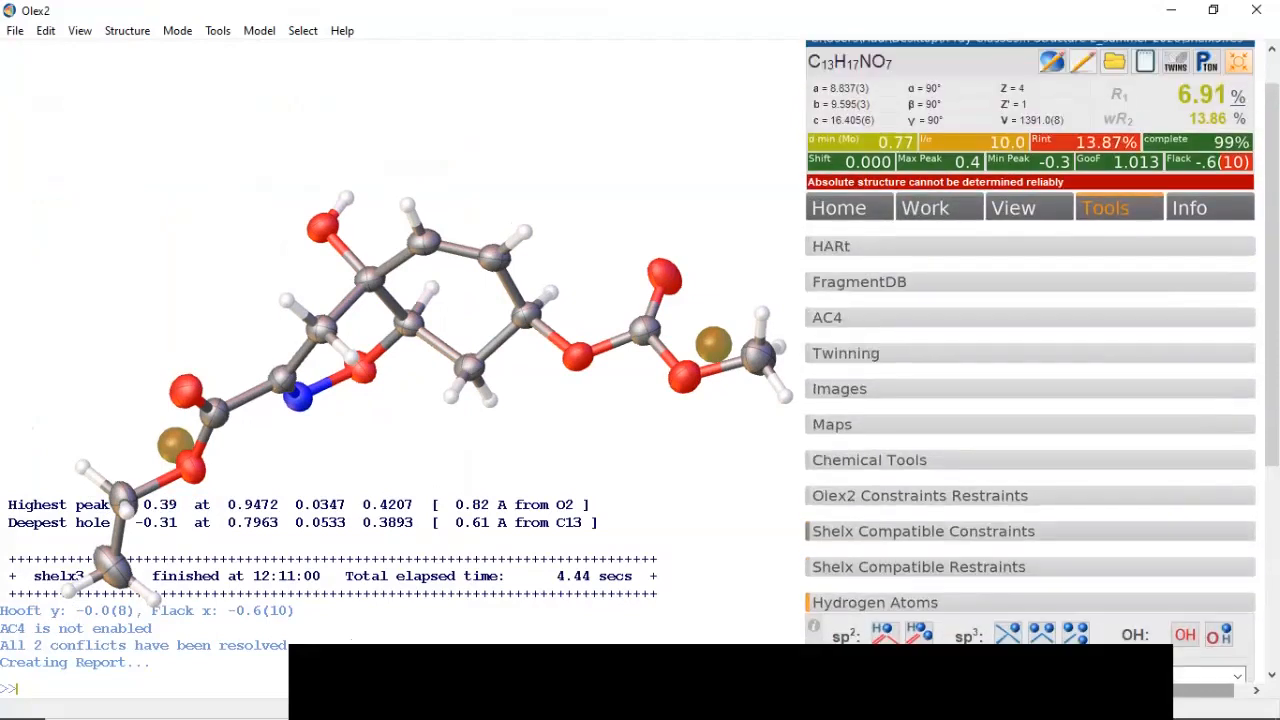
pyautogui.scroll(-7, 1014, 525)
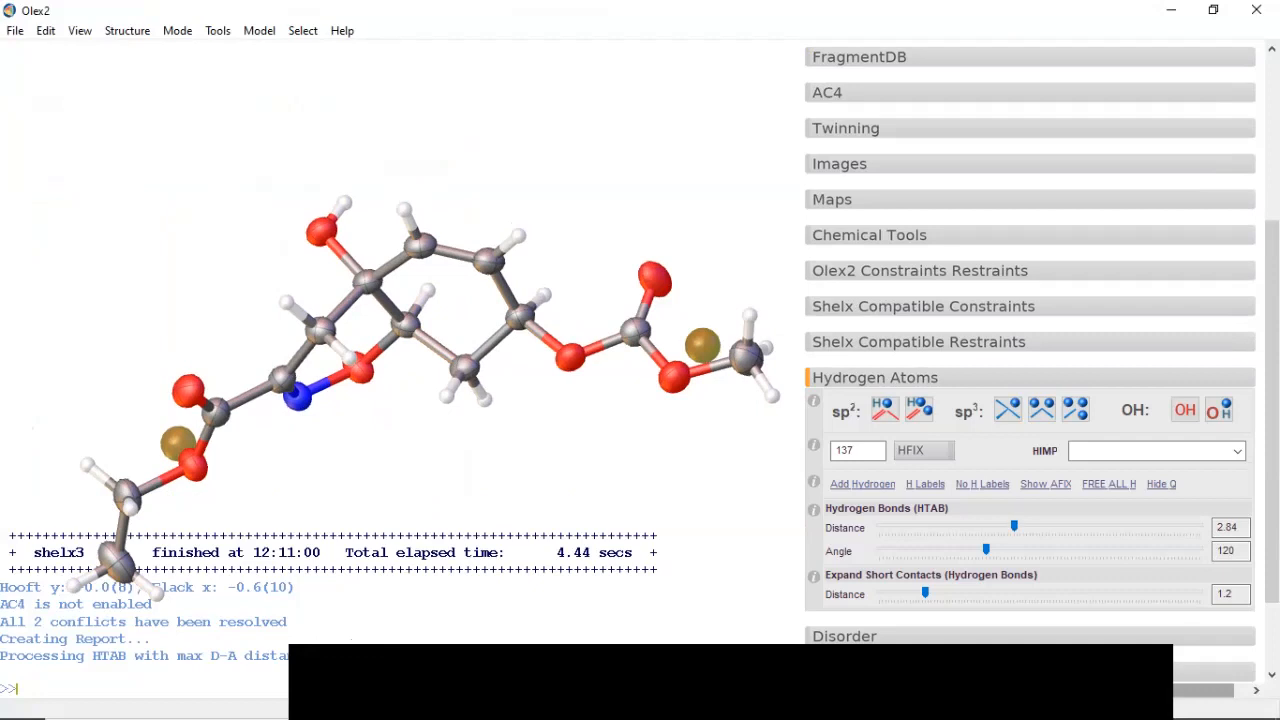
pyautogui.moveTo(1014, 526); pyautogui.dragTo(1052, 526)
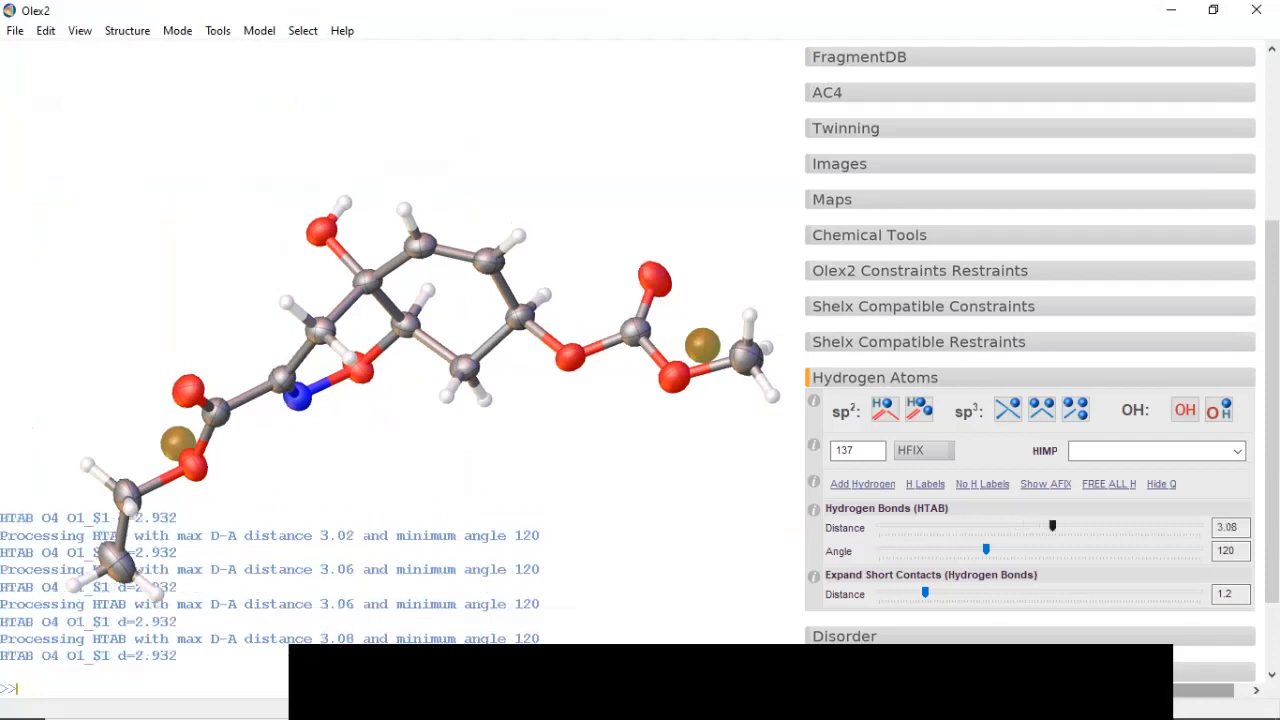
pyautogui.moveTo(925, 593); pyautogui.dragTo(934, 593)
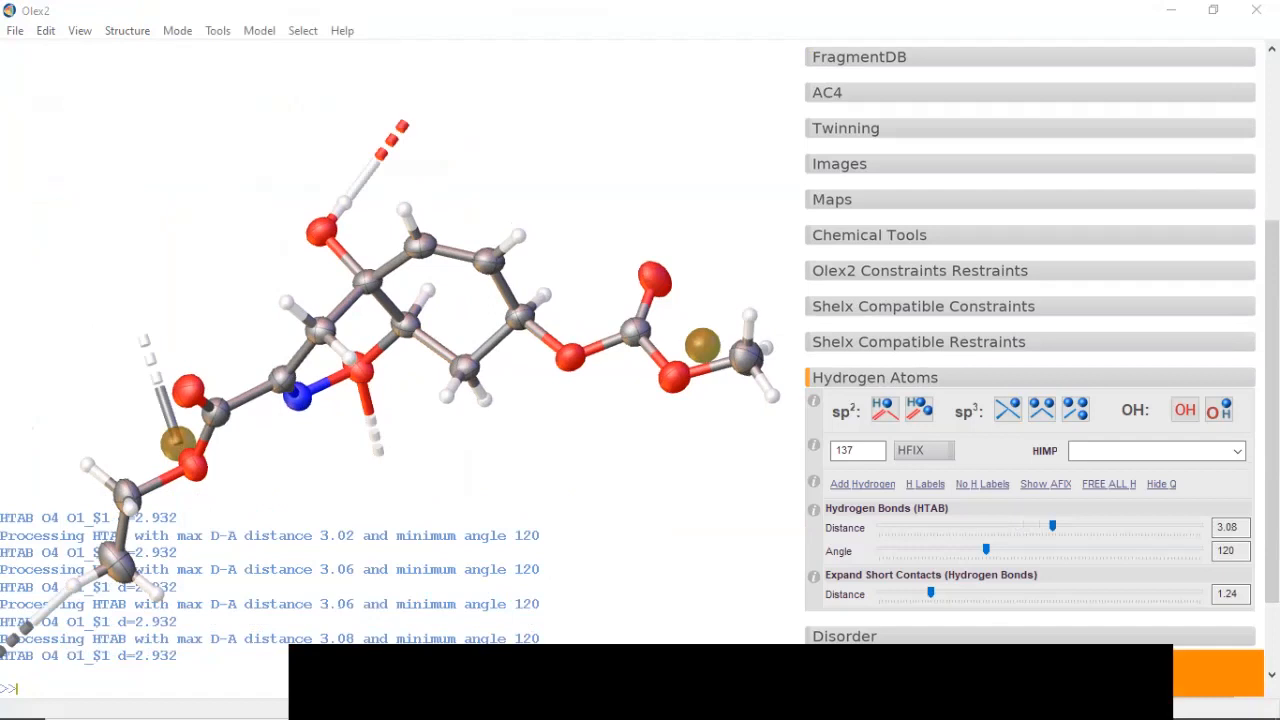
# - Grow the structure along the dangling hydroxyl hydrogen-bond contacts, one after another, into a chain of linked molecules and inspect the packing
pyautogui.click(391, 141)
pyautogui.moveTo(400, 150); pyautogui.dragTo(464, 255)
pyautogui.click(455, 151)
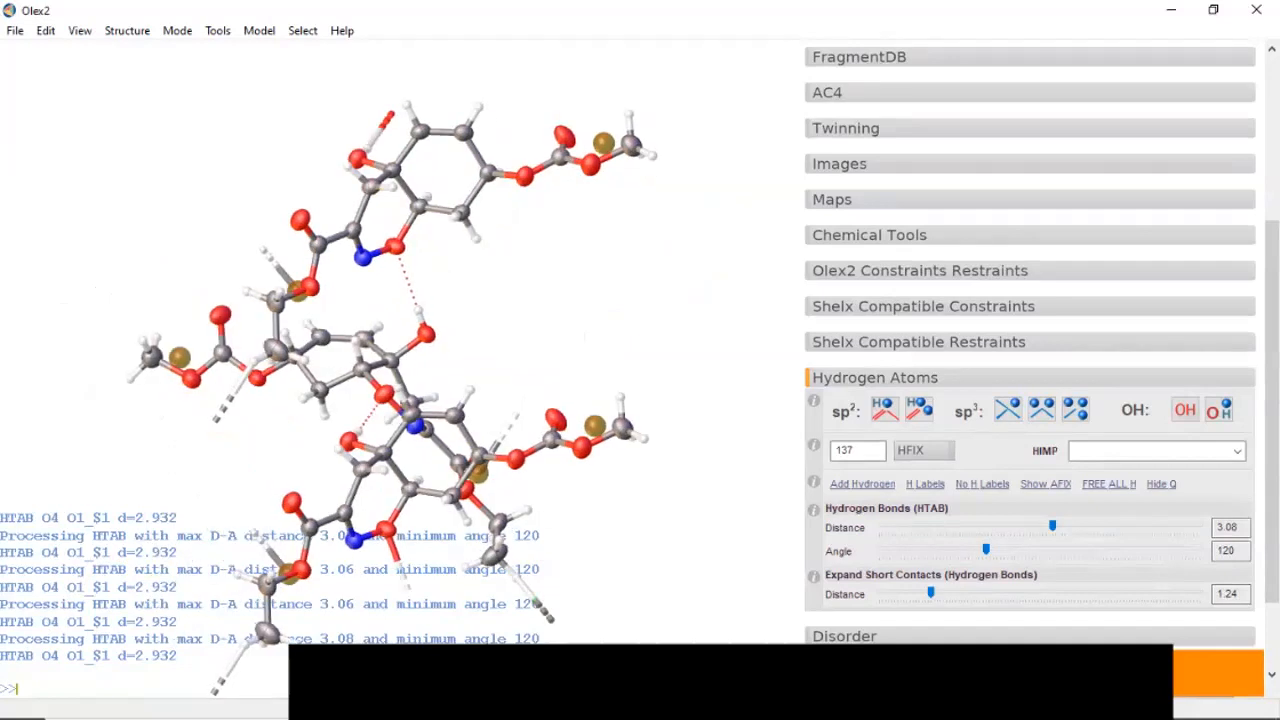
pyautogui.click(388, 122)
pyautogui.moveTo(392, 130); pyautogui.dragTo(529, 365)
pyautogui.moveTo(400, 350)
pyautogui.mouseDown()
pyautogui.moveTo(480, 352)
pyautogui.moveTo(412, 350)
pyautogui.mouseUp()
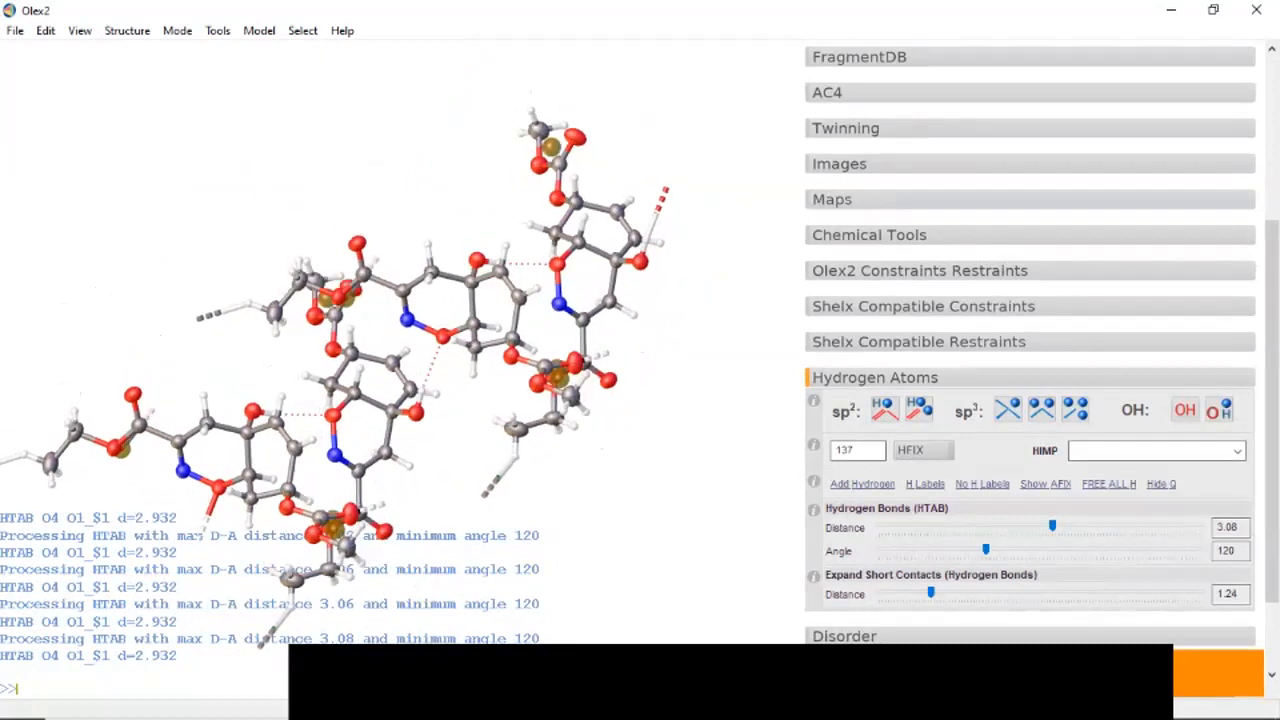
pyautogui.click(660, 203)
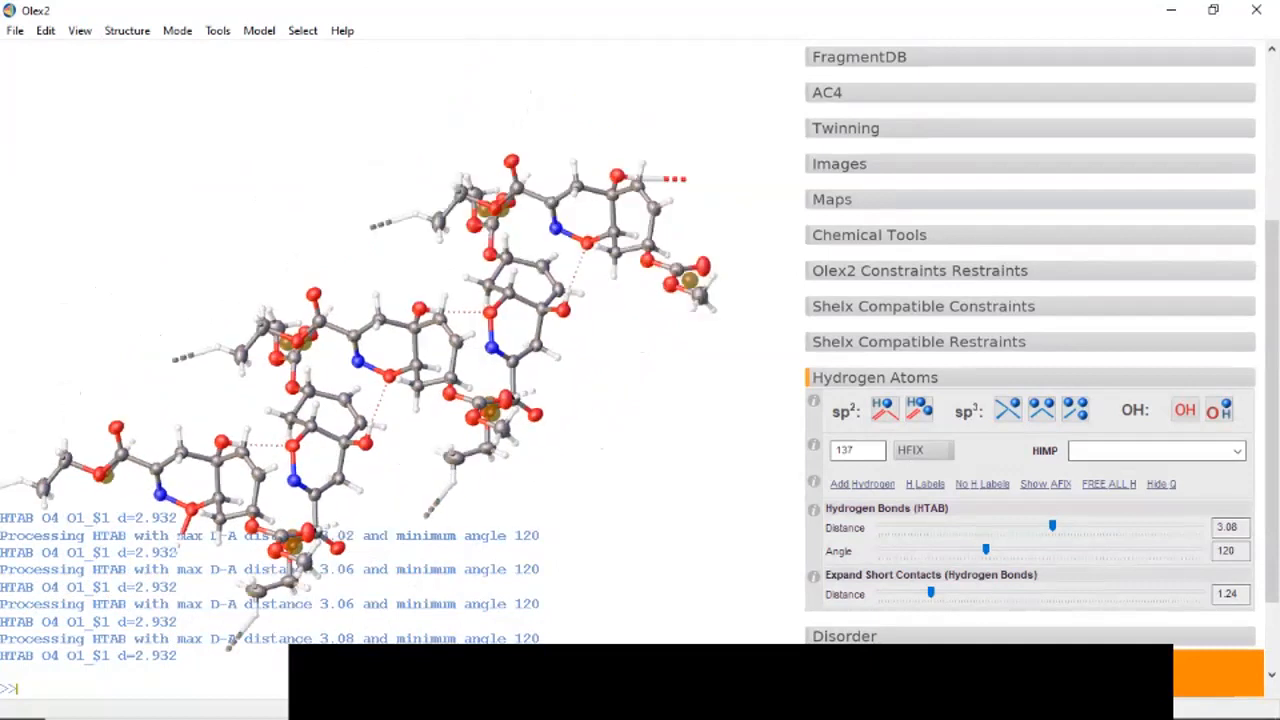
pyautogui.moveTo(400, 350); pyautogui.dragTo(555, 541)
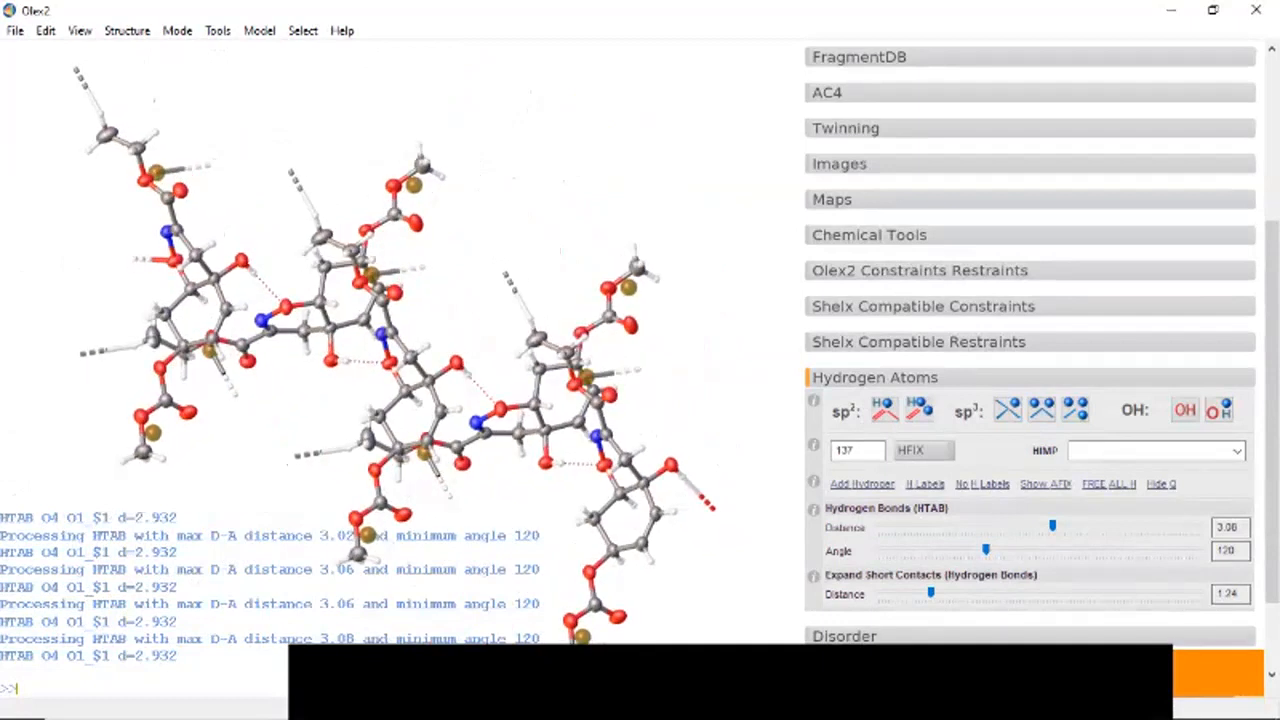